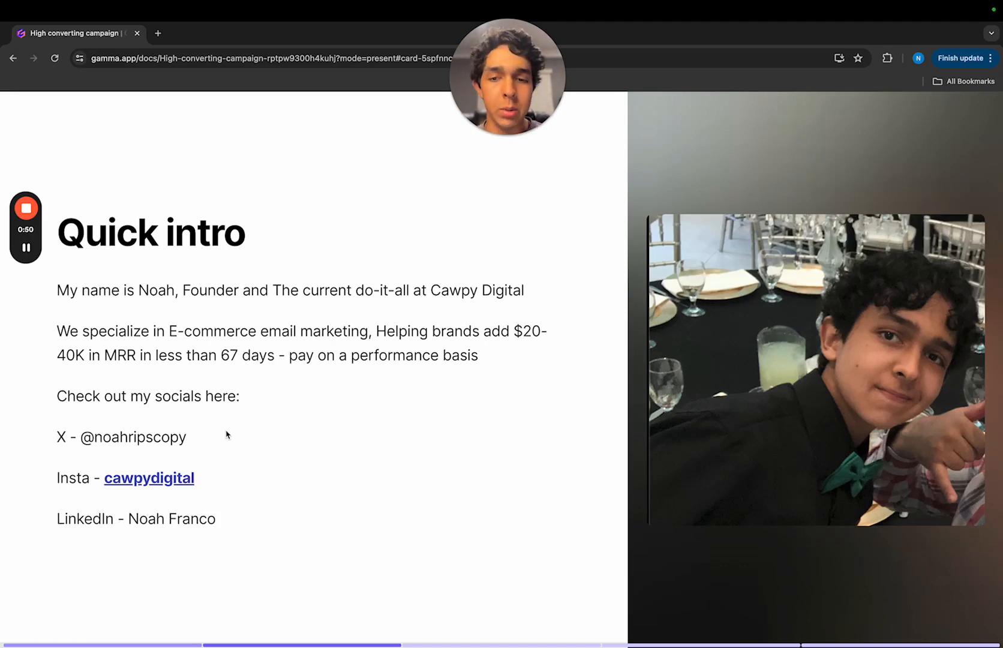
- Advance through the presentation from the quick intro to the slide on how to make an email campaign
key(Right)
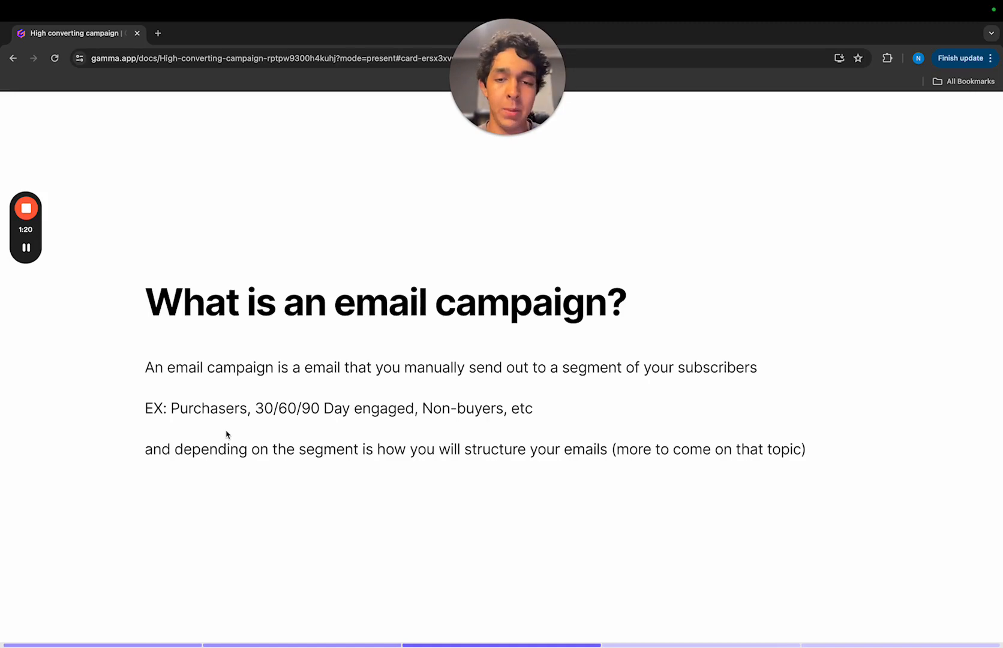
key(Right)
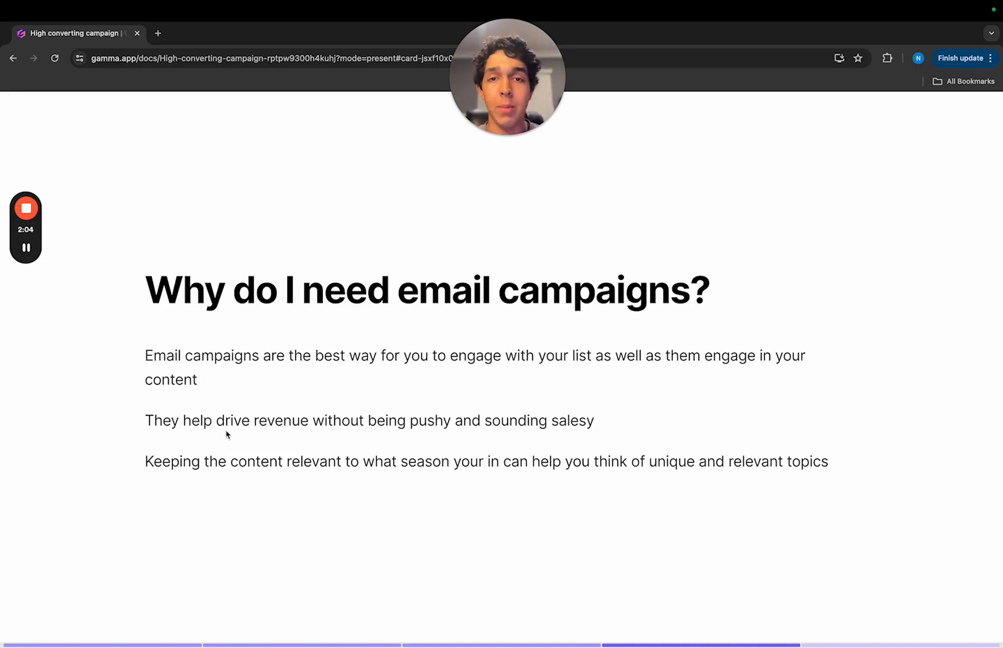
key(Right)
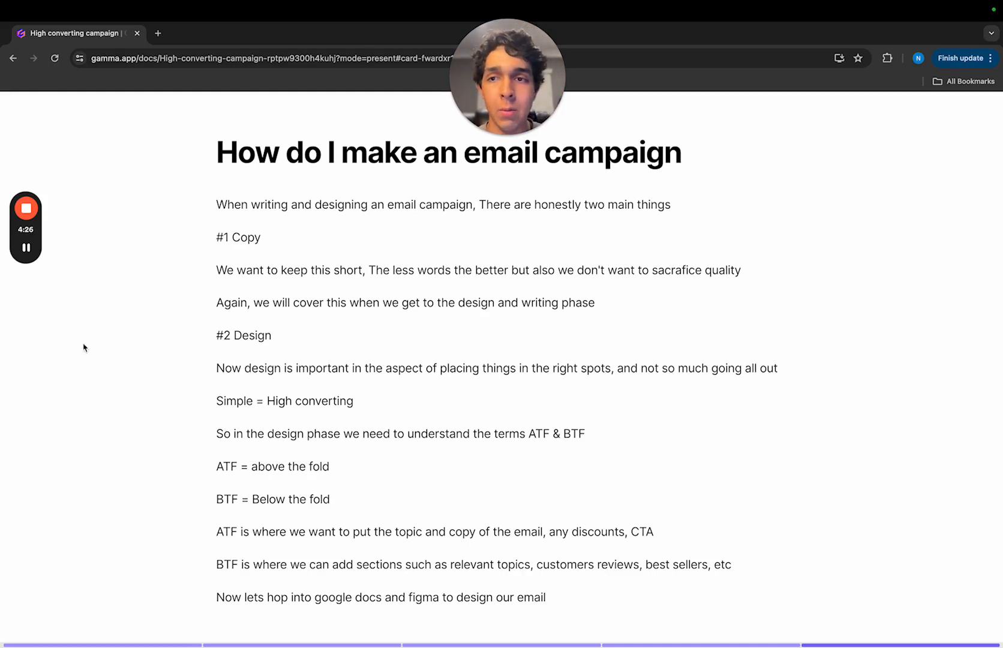
mouse_move(24, 252)
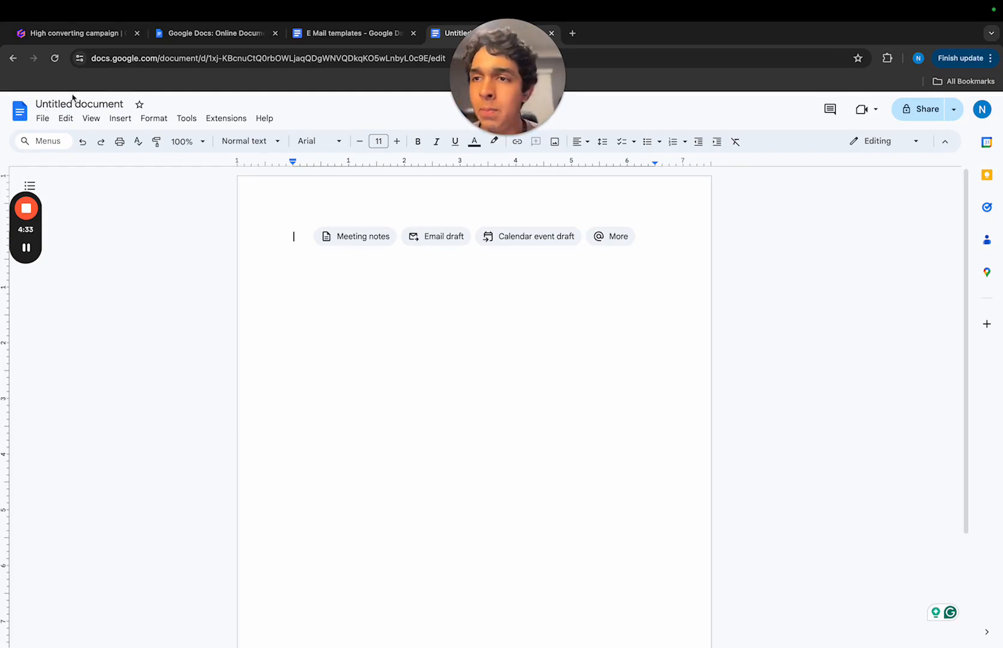
- Rename the untitled document as "email yt vid" and return to the page body
click(72, 99)
text(em)
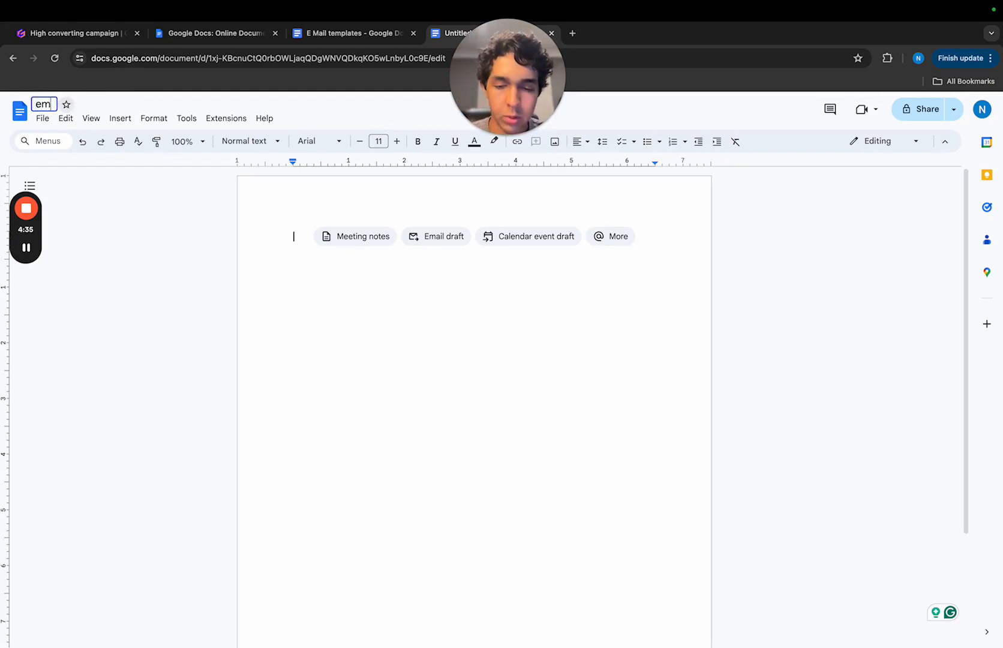
text(ail )
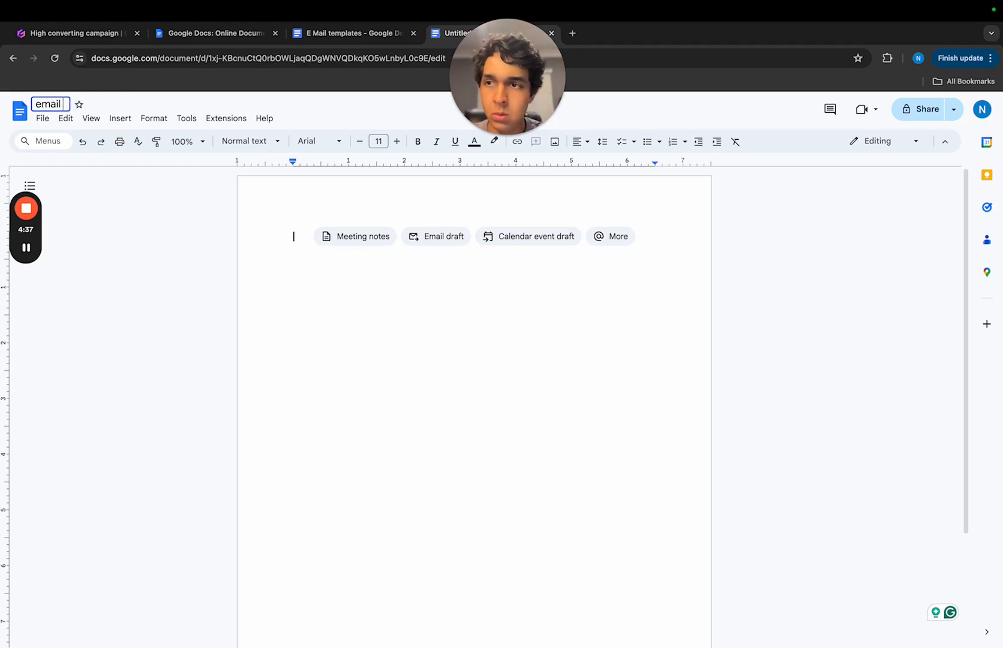
text(yt vid)
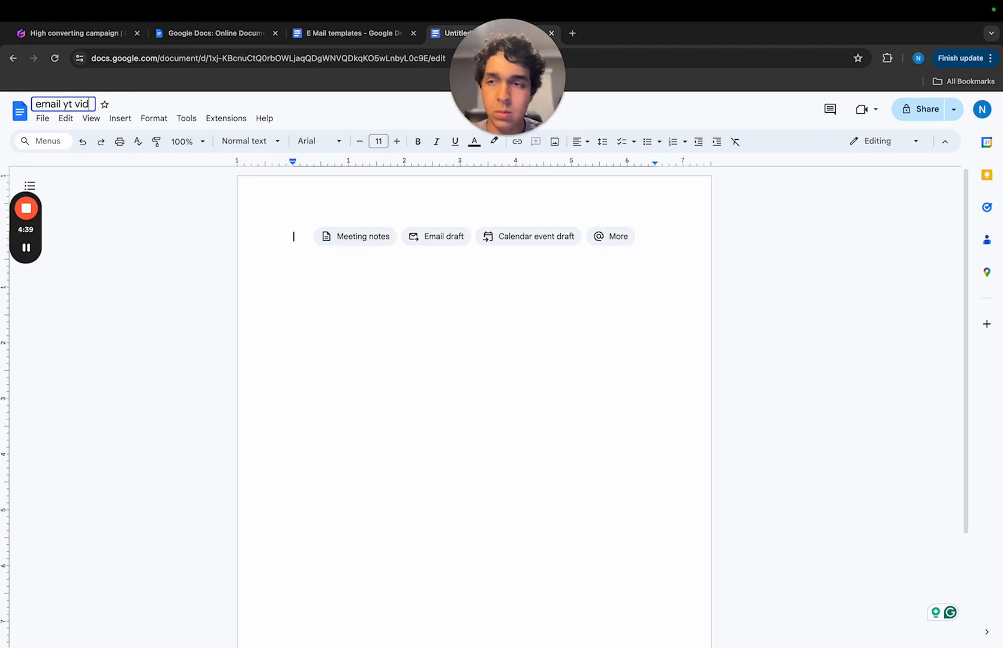
click(281, 228)
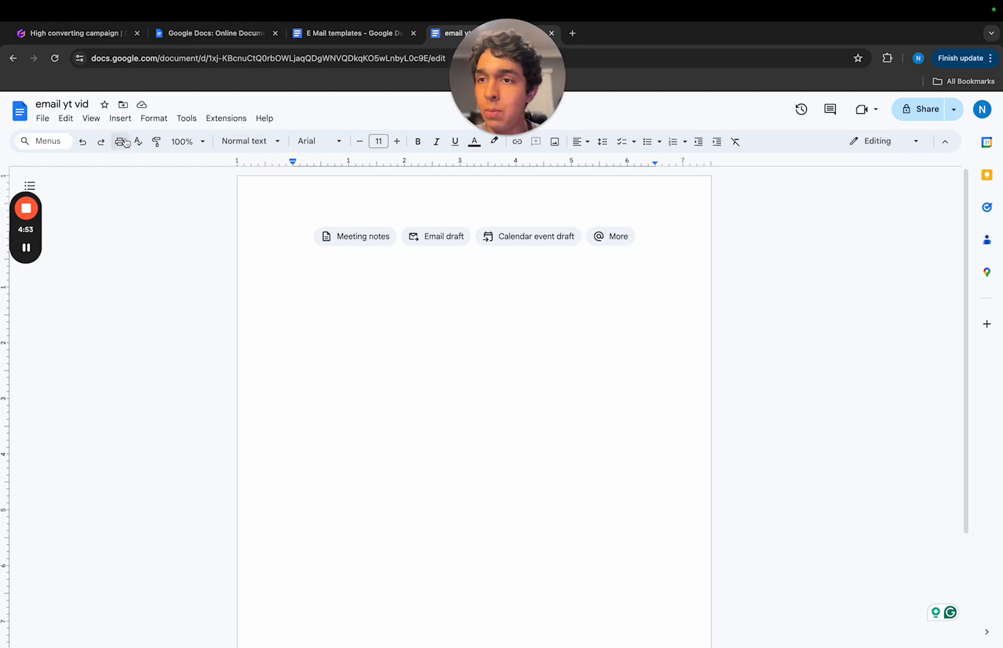
- Insert a table with 2 columns and 5 rows and narrow its first column to about 1.5 inches
click(66, 118)
mouse_move(132, 123)
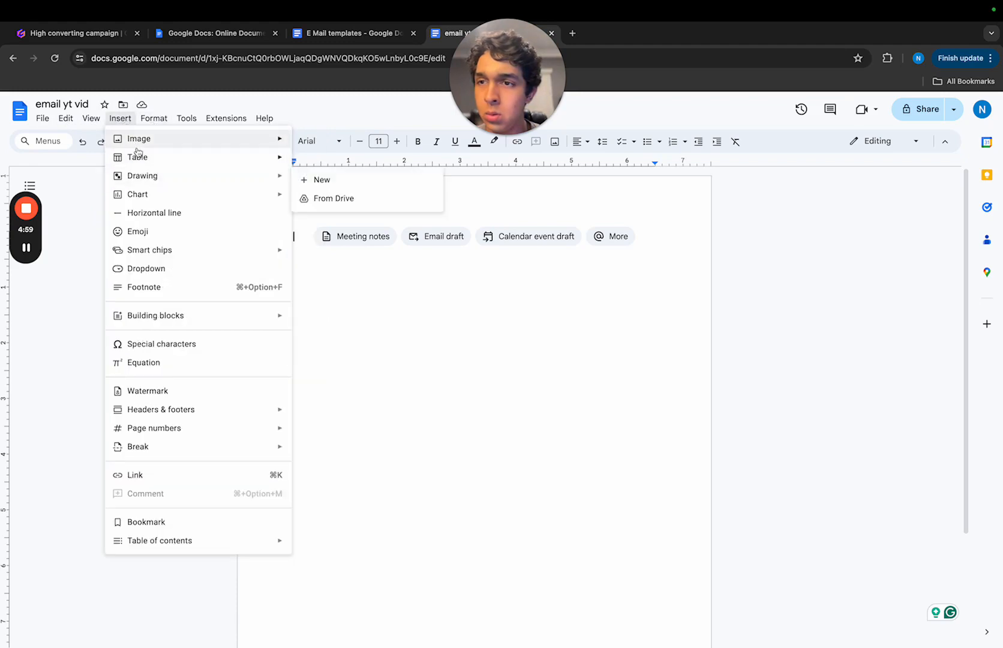
mouse_move(138, 157)
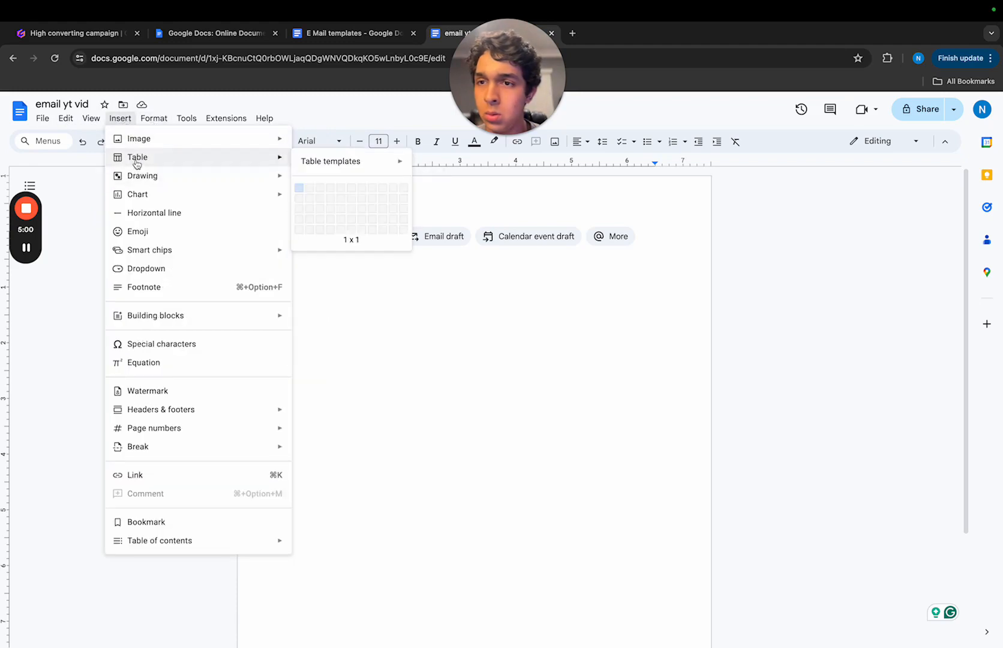
click(311, 231)
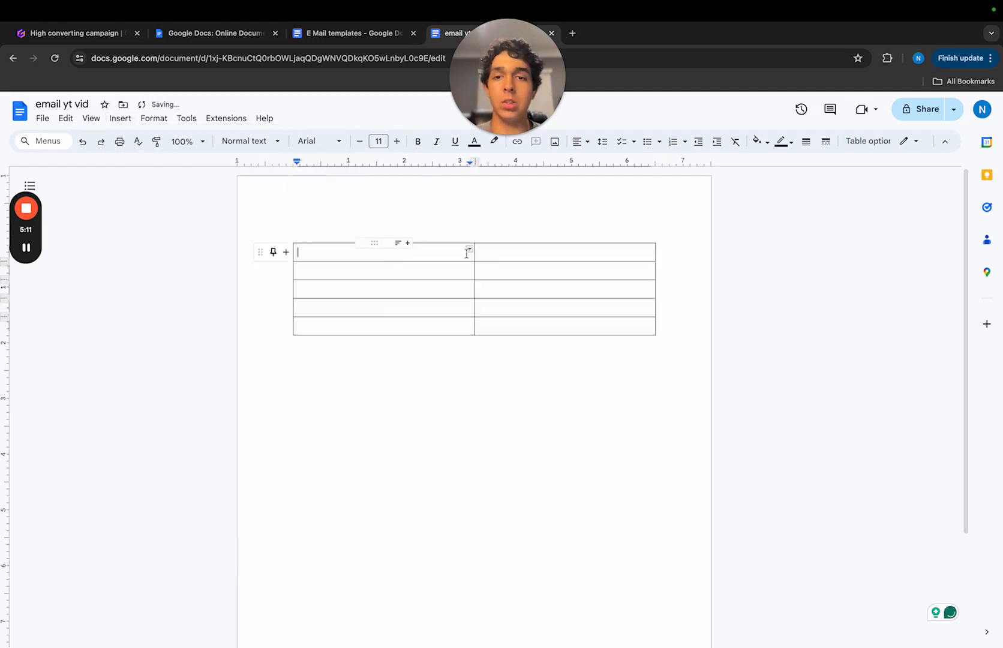
drag(473, 255, 377, 249)
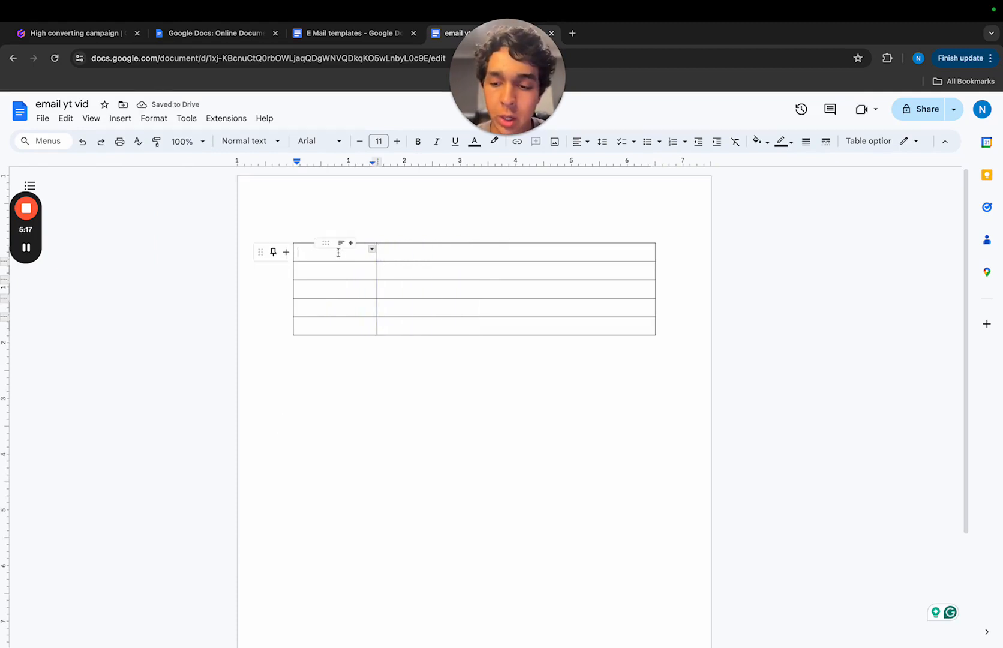
- Label the first two rows of the table's first column "Subject line" and "Preview text"
text(Subj)
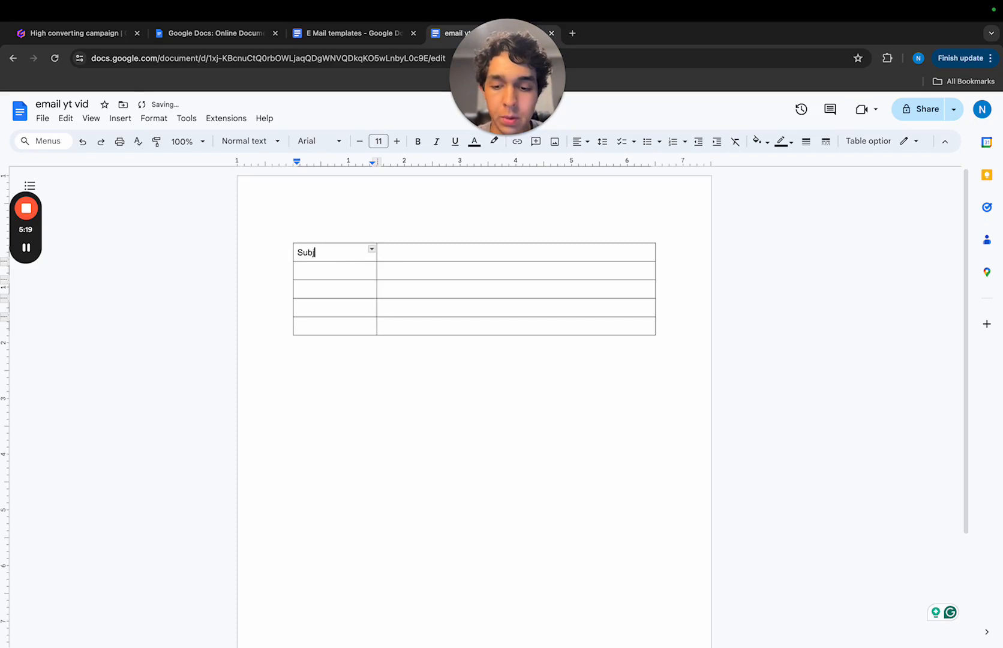
text(ect line)
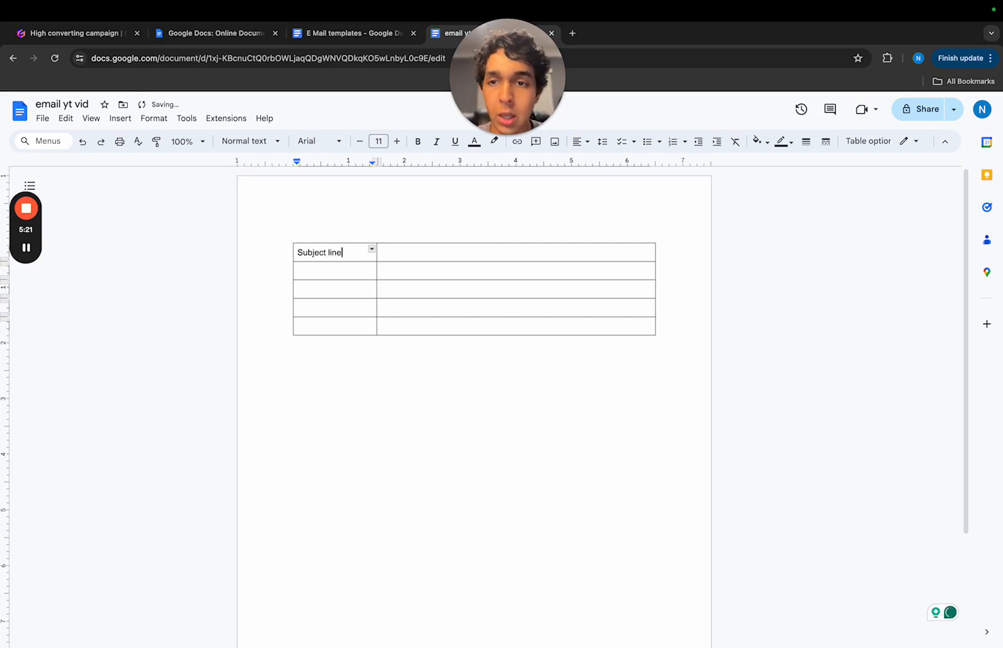
click(338, 271)
text(previ)
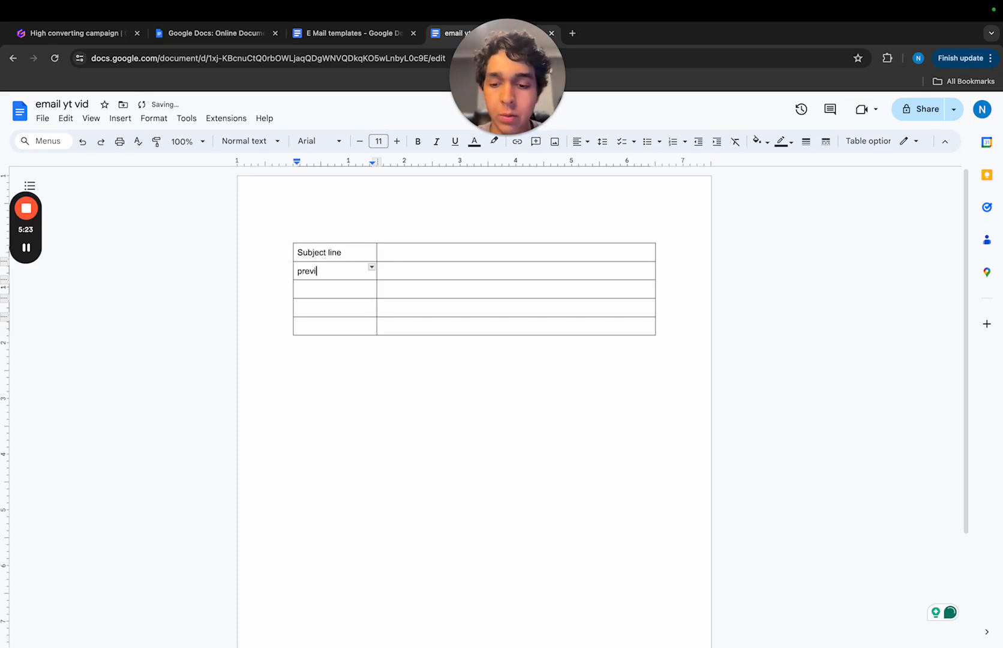
text(ew text)
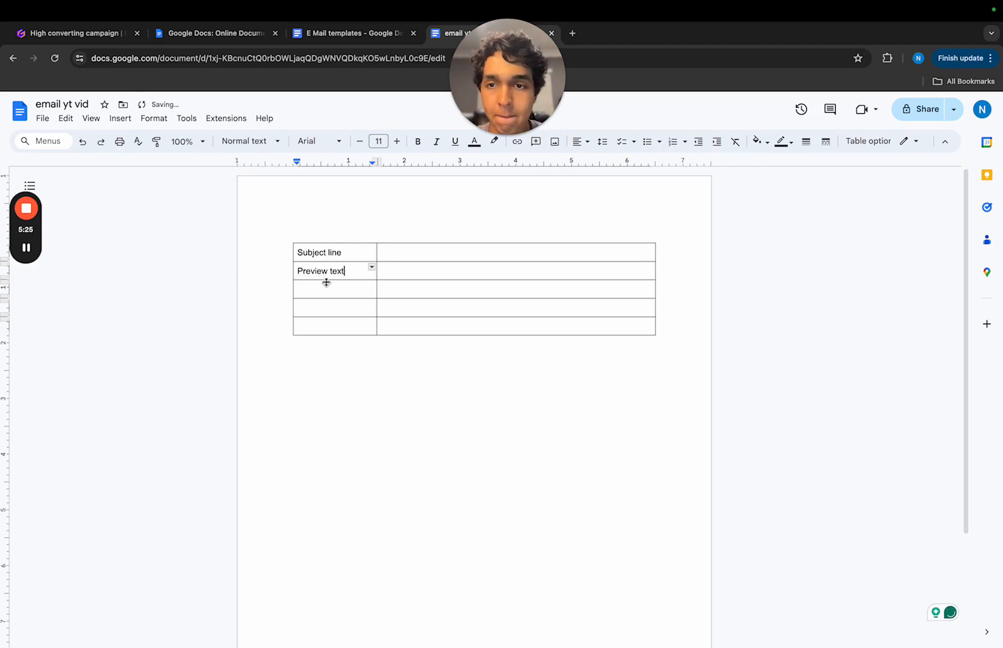
- Label the third, fourth and fifth rows of the first column "header", "subheader" and "body"
click(325, 284)
text(header)
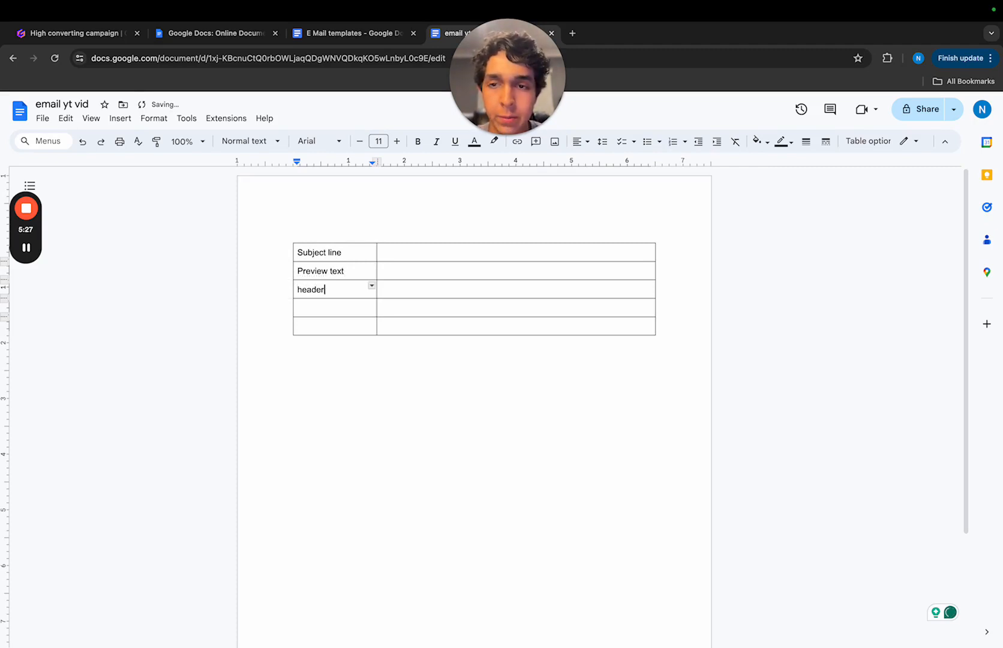
click(321, 309)
text(sub)
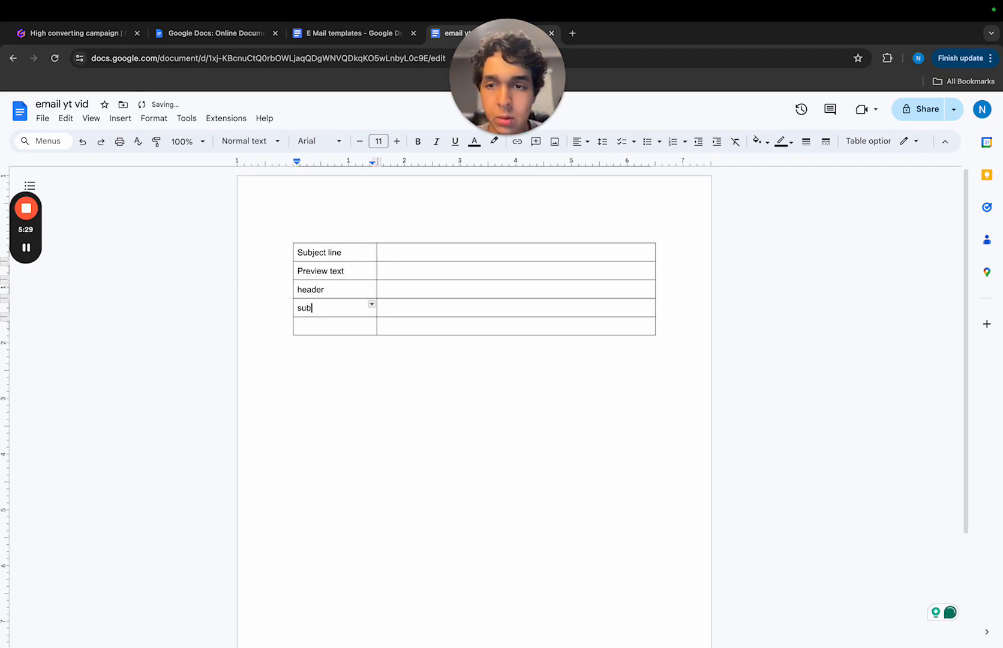
text(header)
click(322, 322)
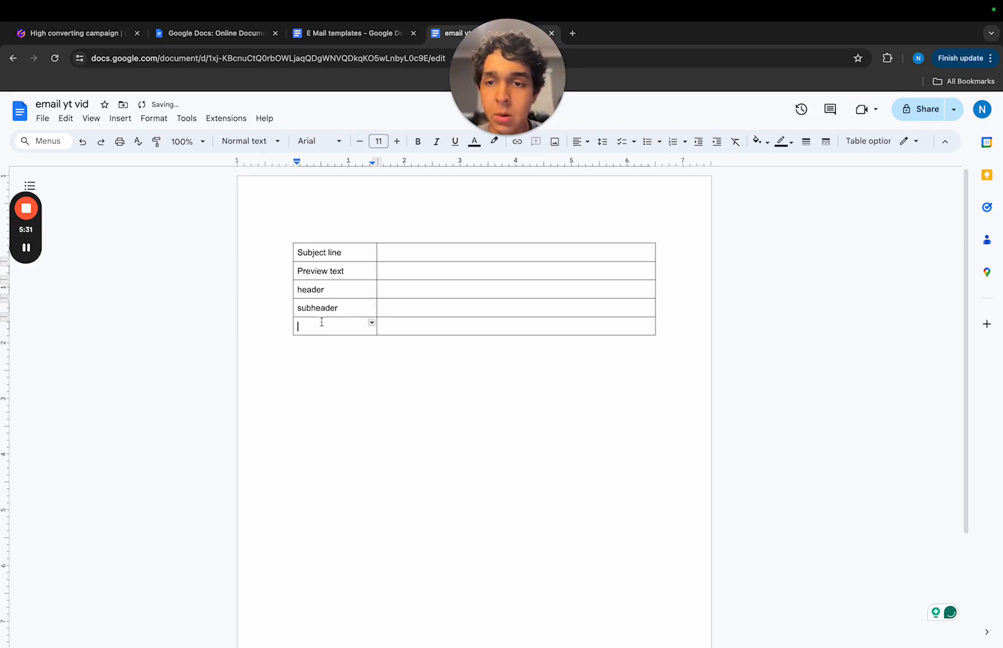
text(body)
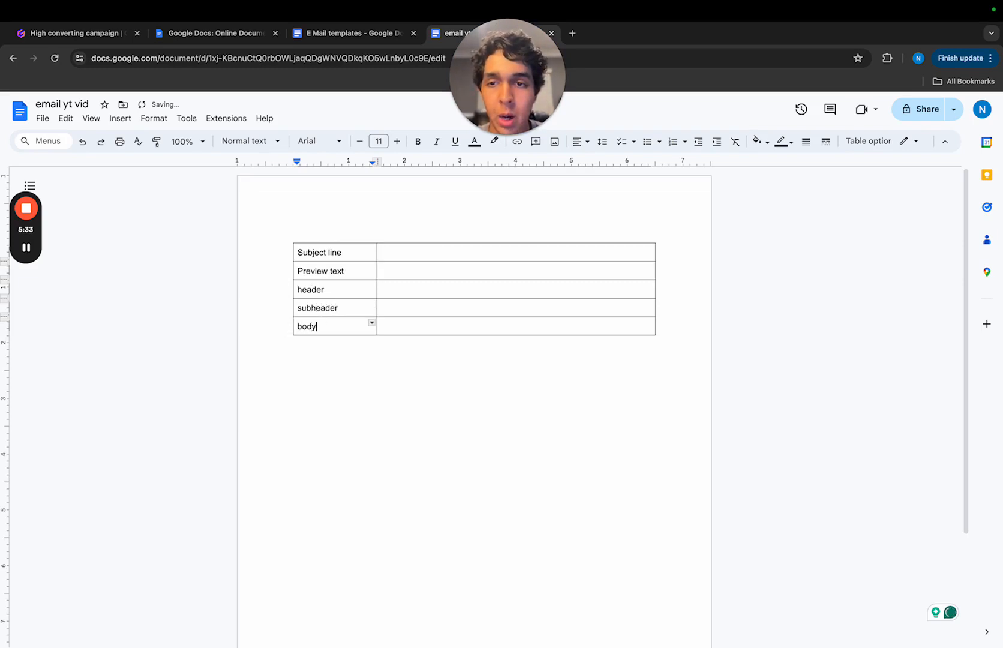
- Add two rows below the "body" row and label them "cta" and "subheader"
click(392, 345)
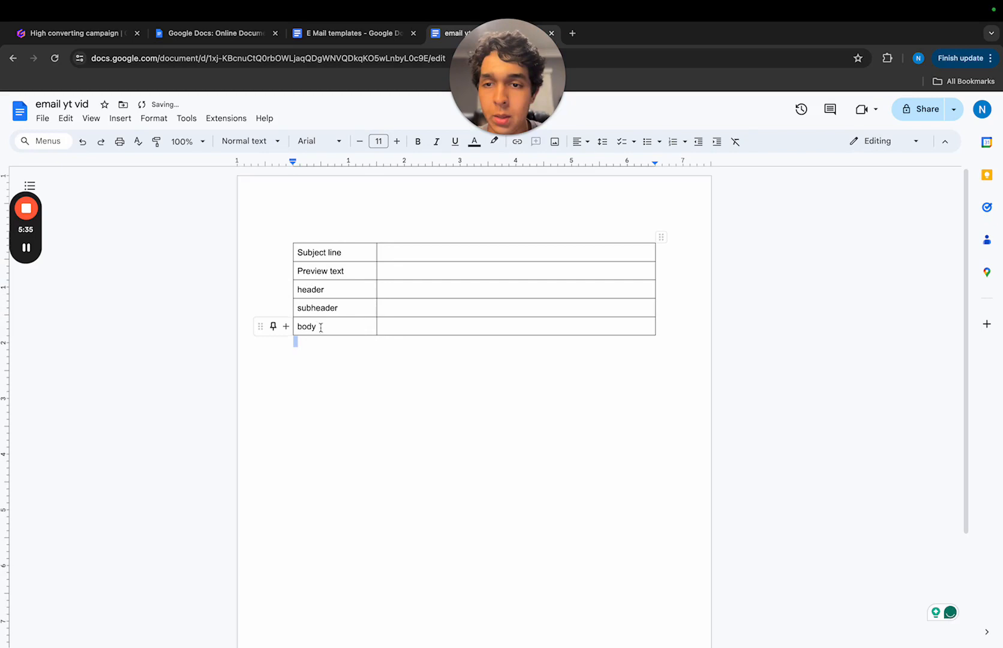
click(285, 327)
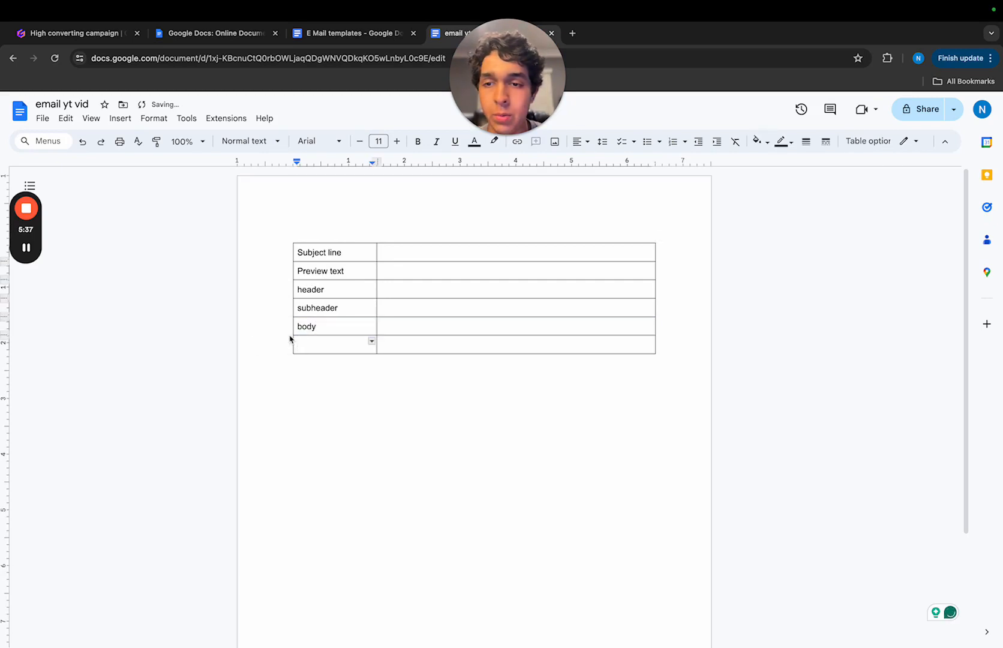
click(285, 345)
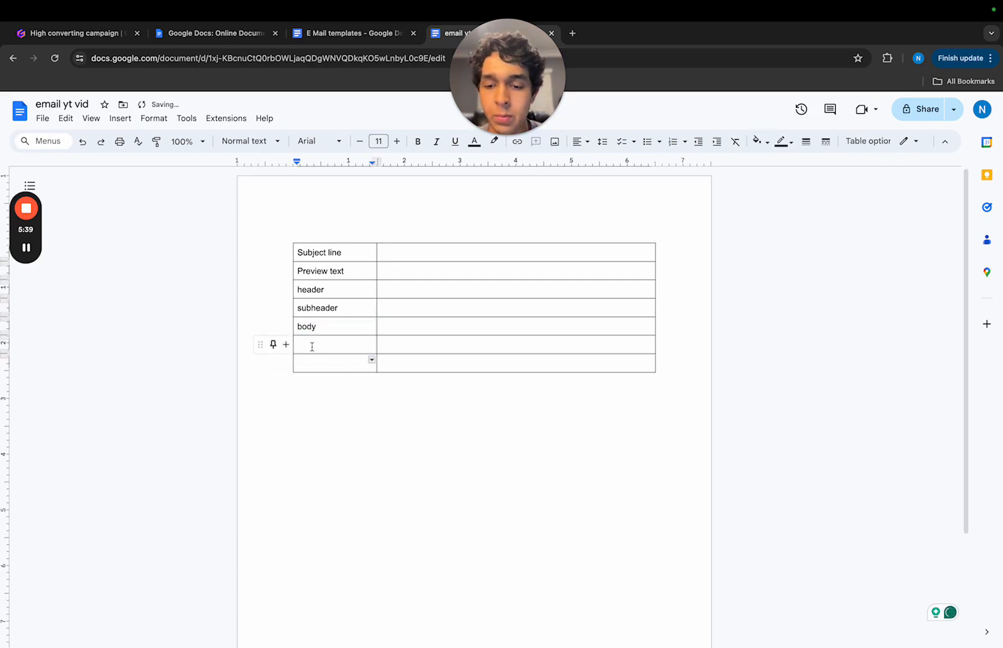
click(312, 346)
text(cta)
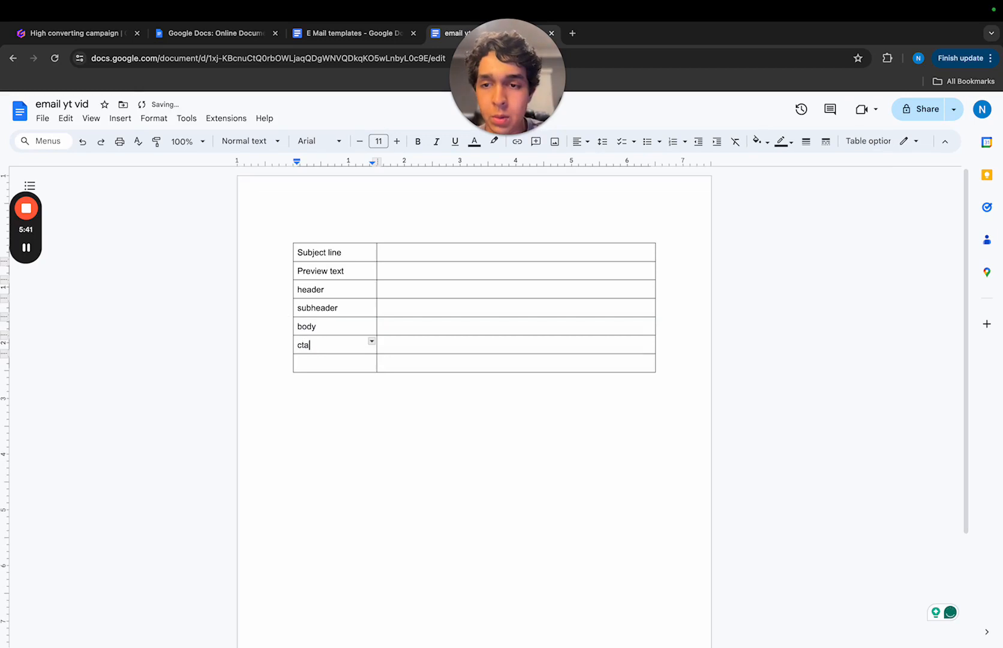
click(323, 363)
text(subh)
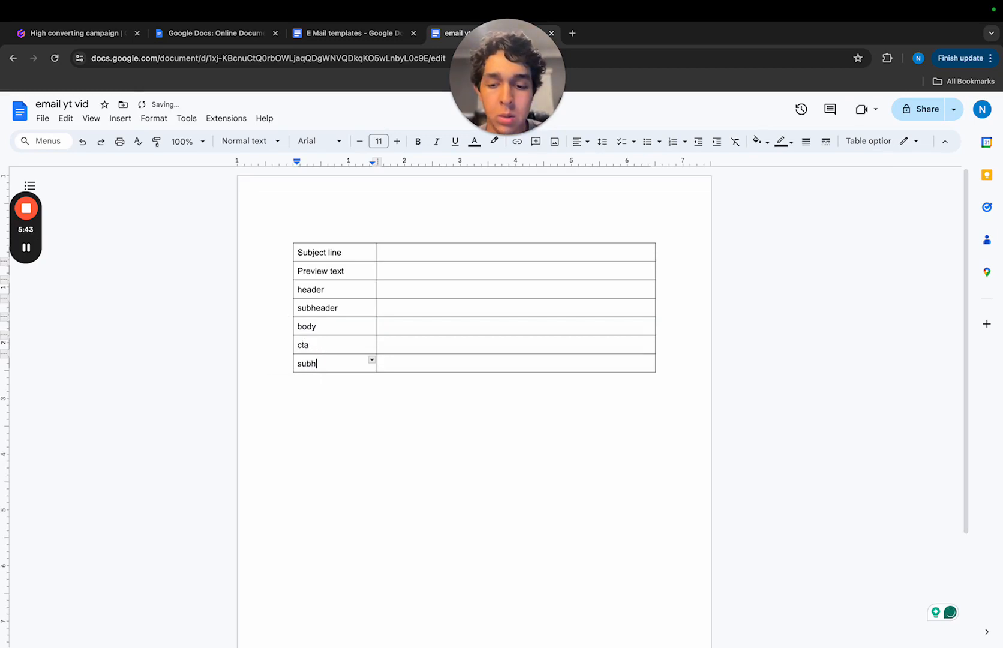
text(eader)
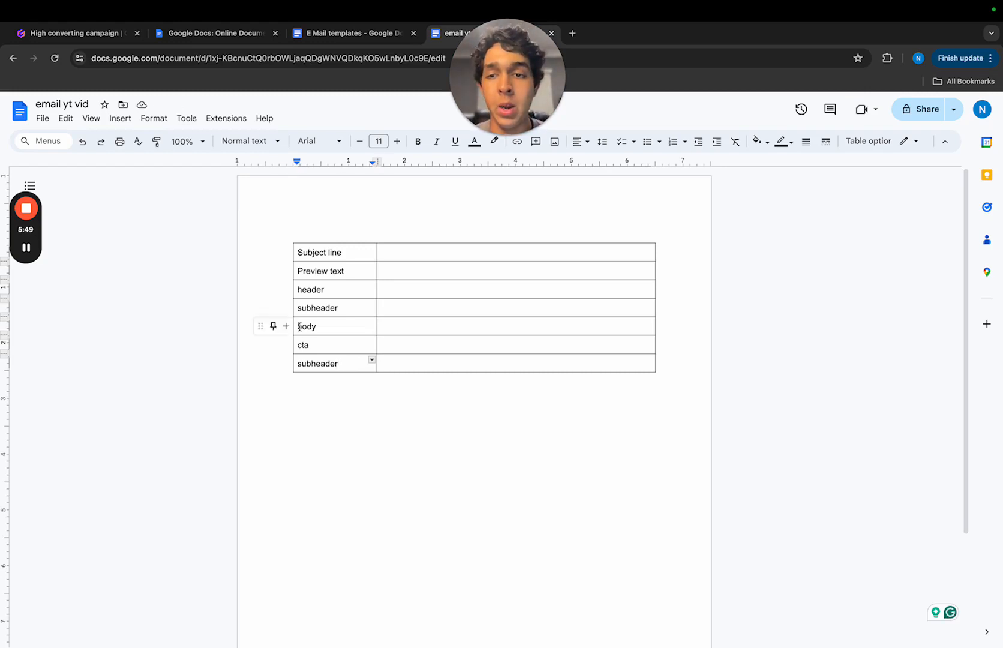
drag(300, 236, 356, 331)
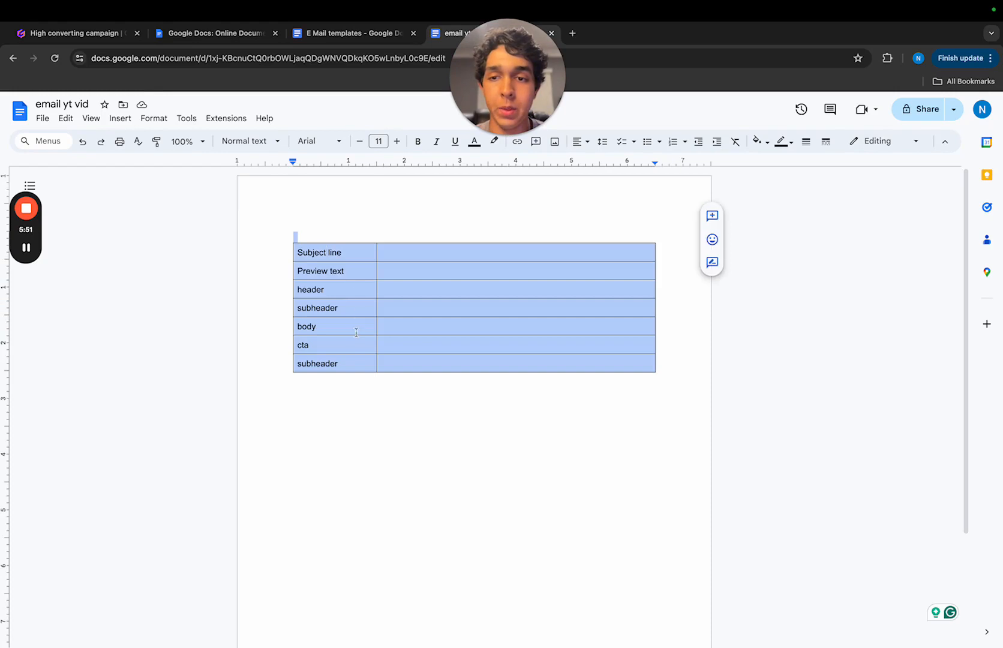
click(472, 389)
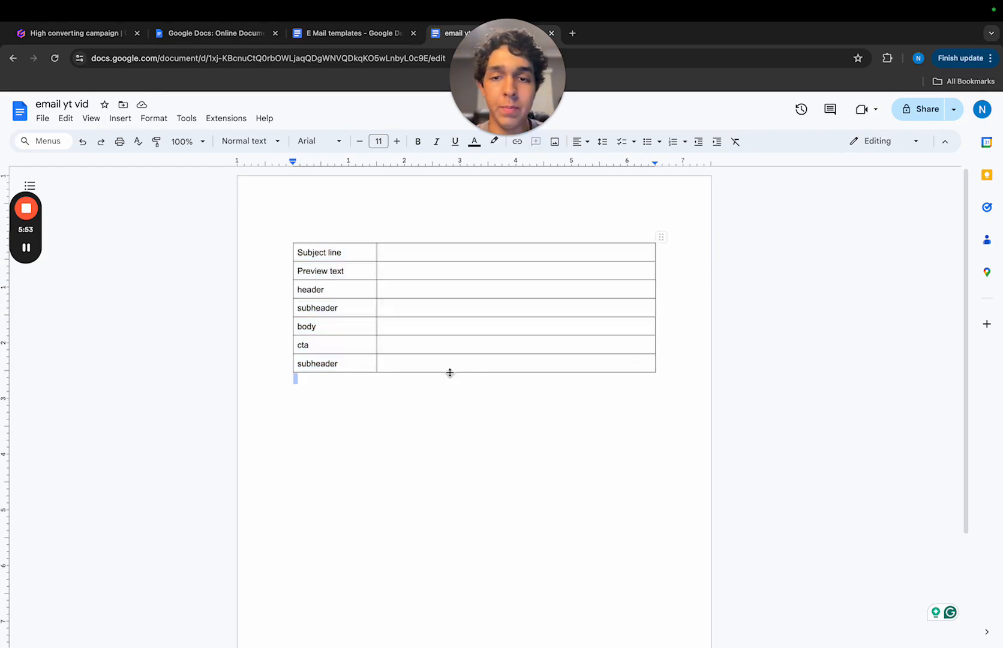
drag(300, 251, 432, 341)
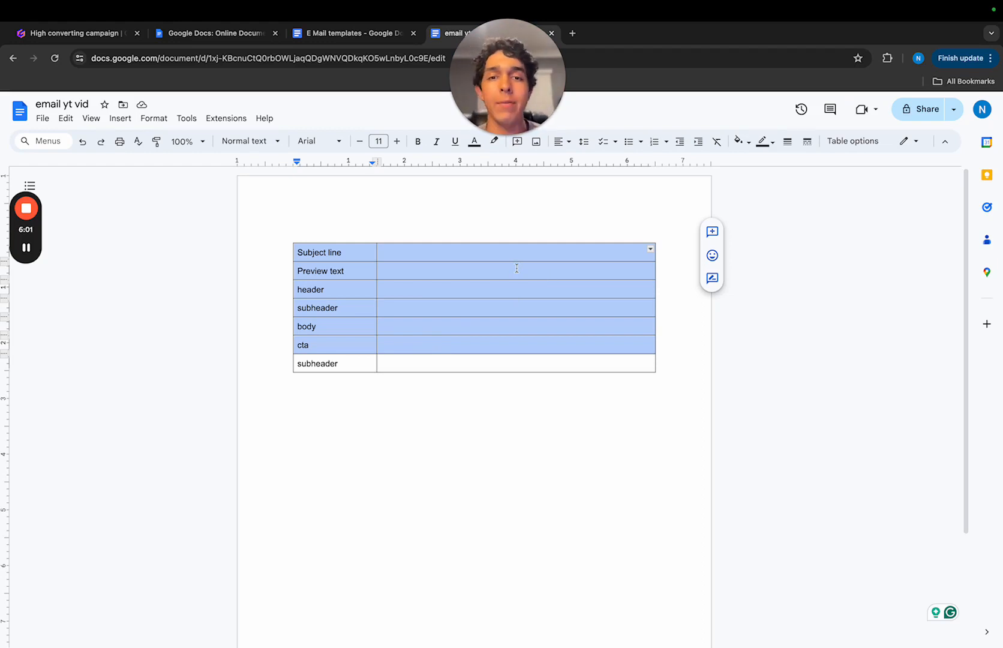
click(474, 410)
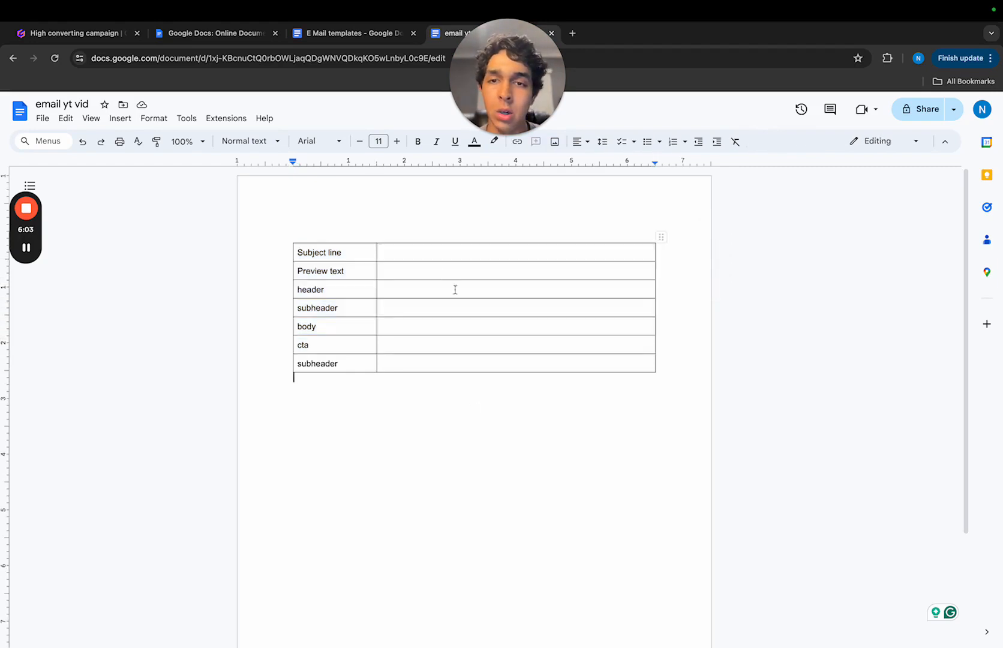
- Add the title line "Mothers day campaign- Smart sweets" above the table
click(380, 212)
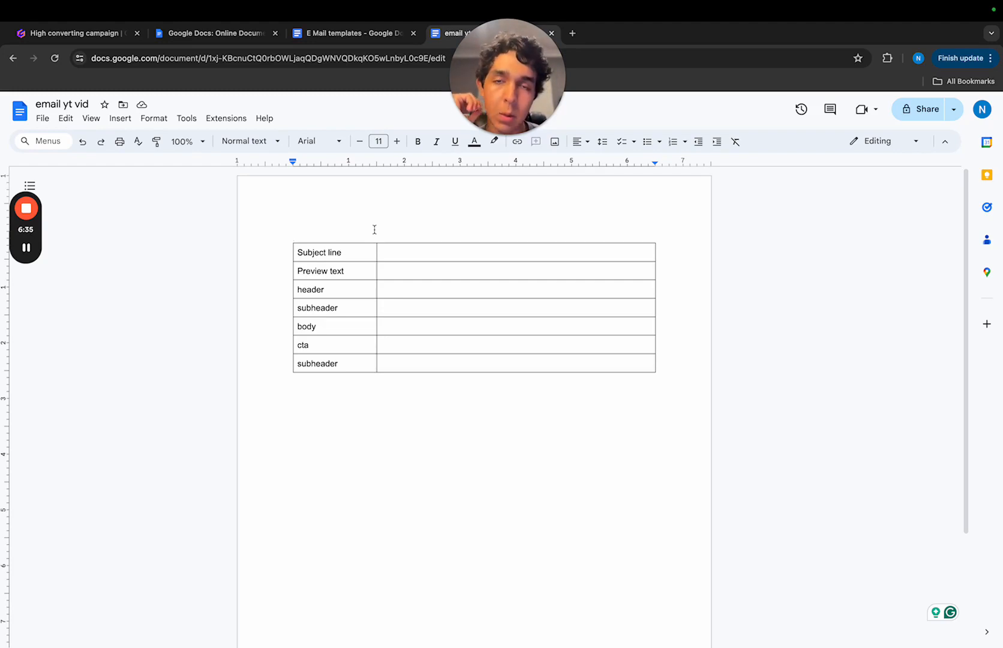
text(Mo)
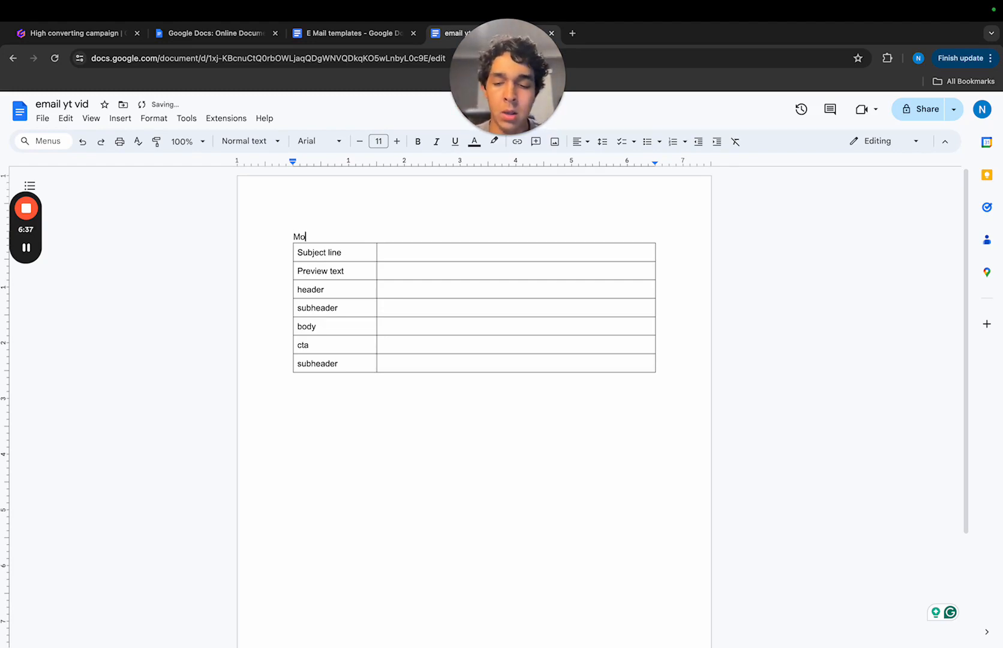
text(thers day)
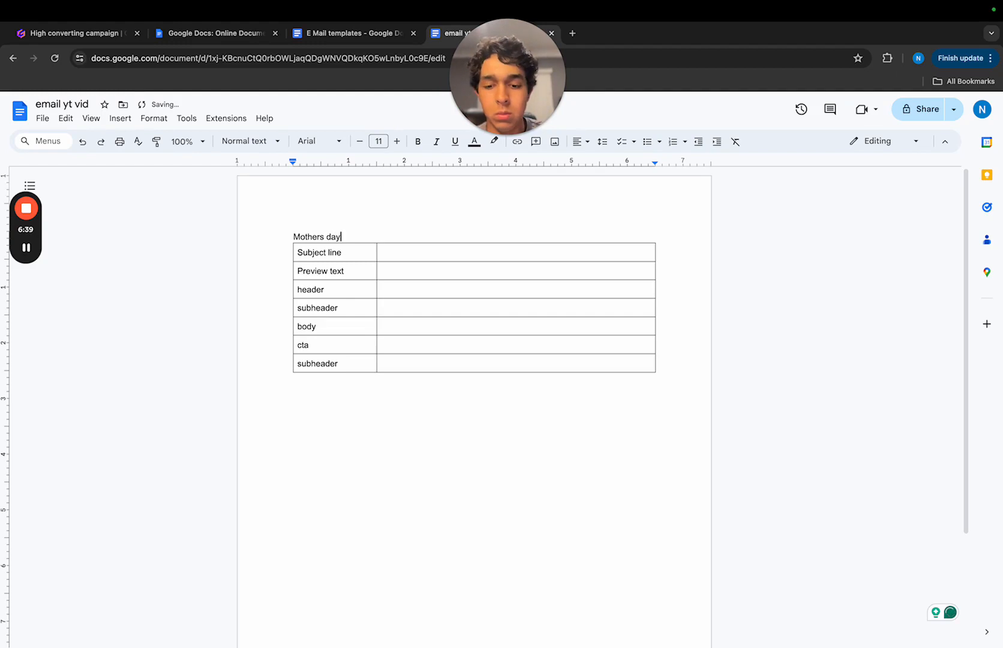
text( campaign)
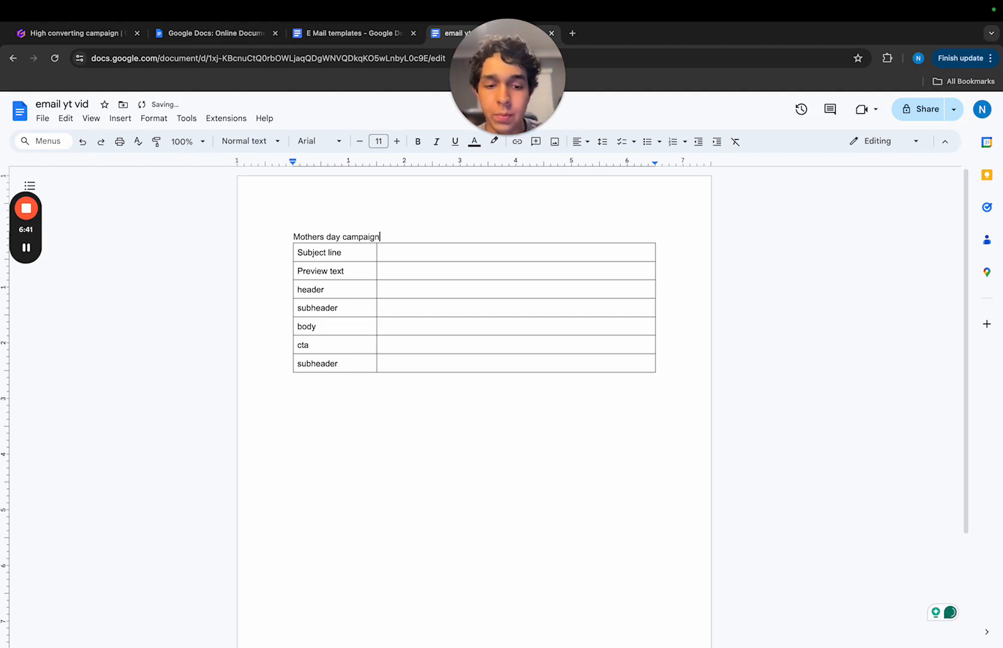
text(-)
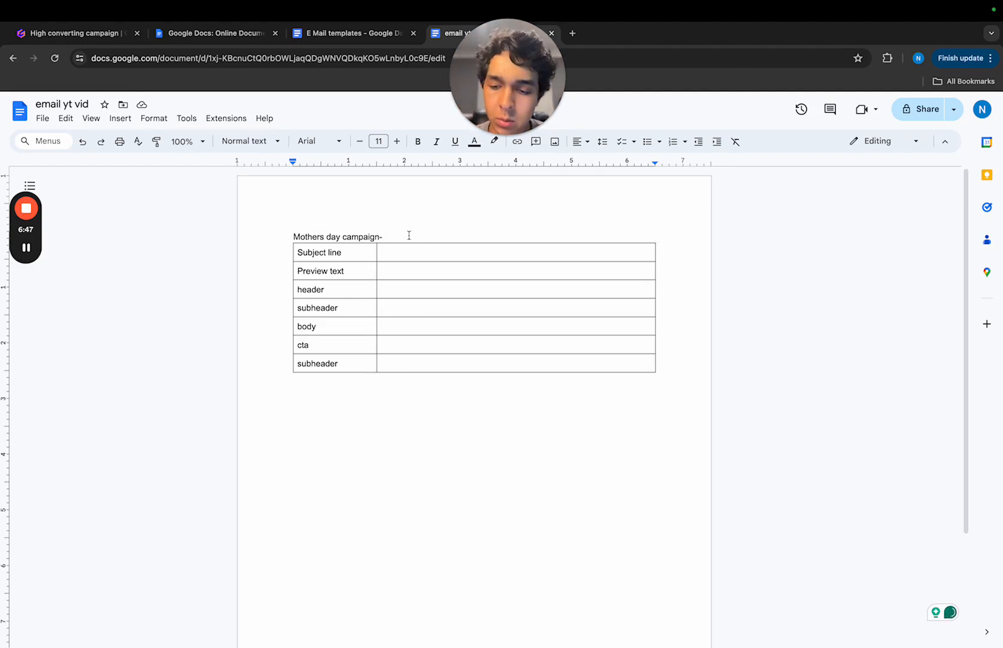
text(Smart sweets)
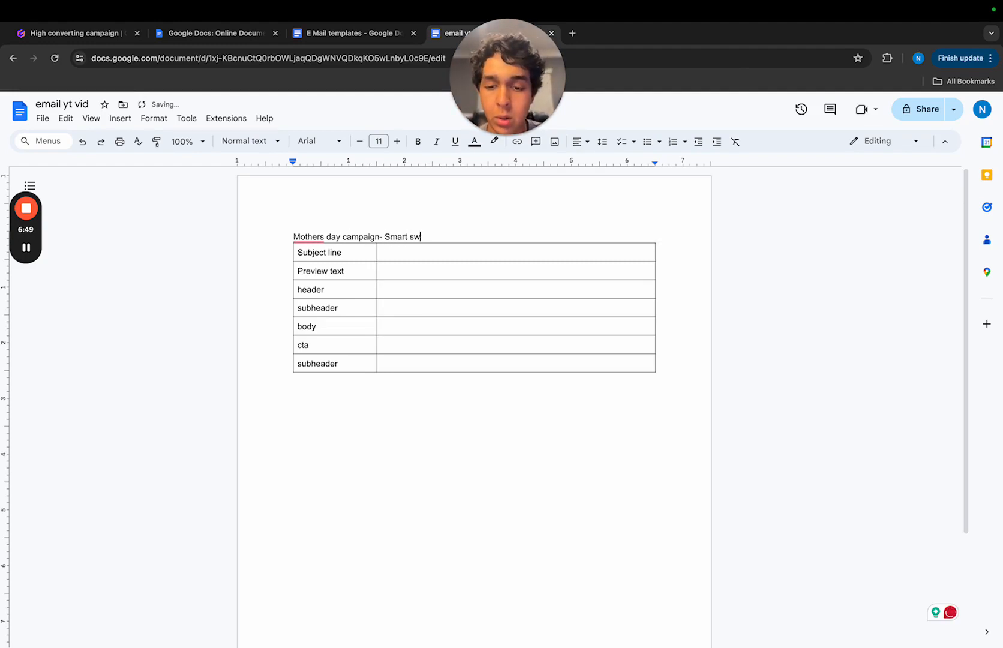
- Apply the suggested correction "Mother's" to the first word of the title line
click(312, 237)
click(315, 269)
click(454, 236)
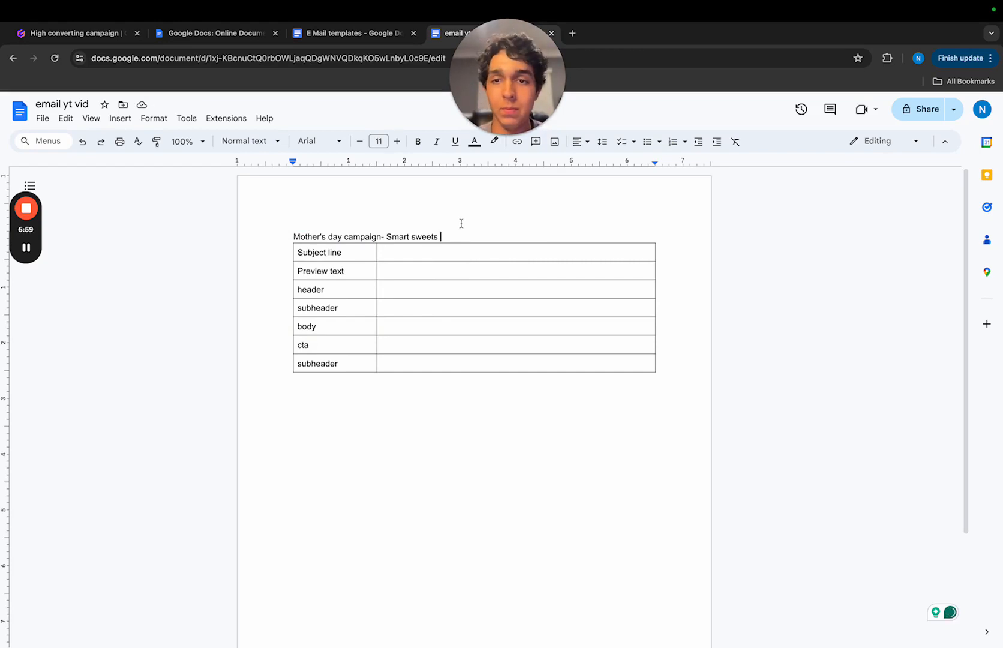
double_click(397, 252)
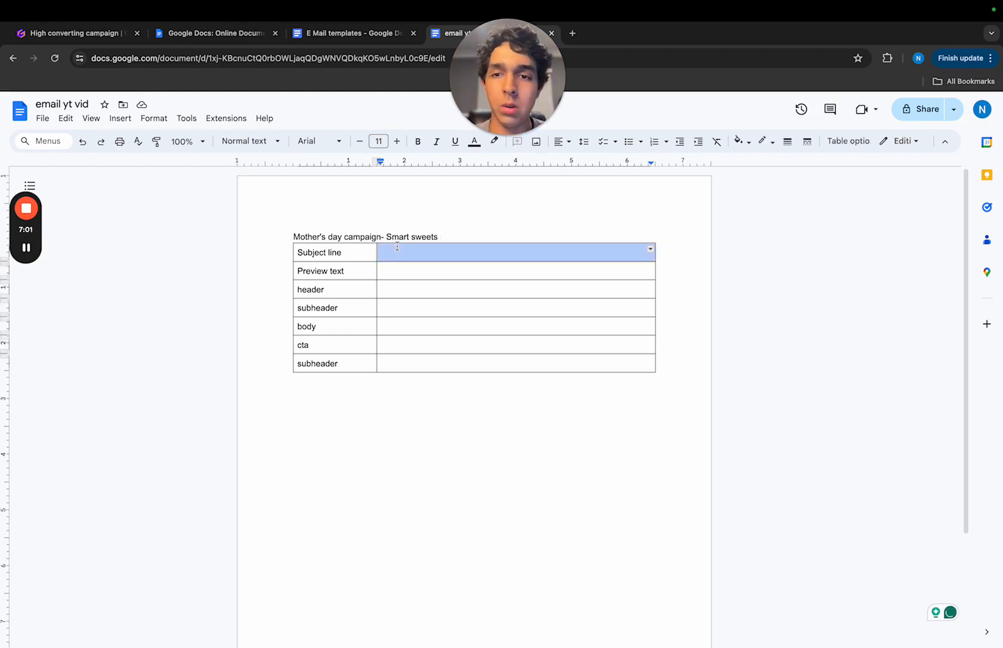
click(397, 252)
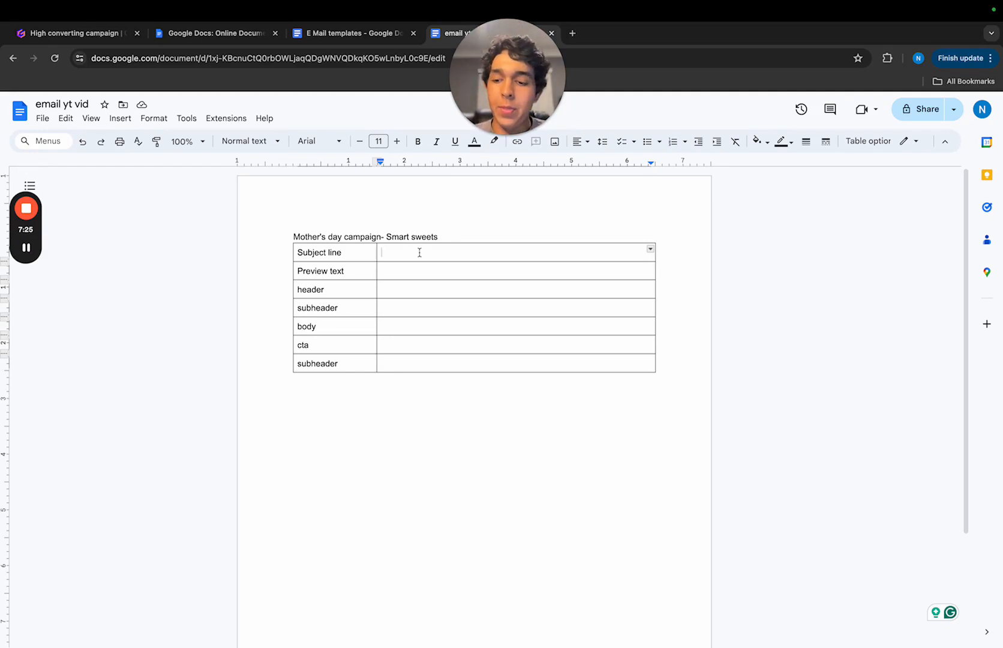
text(I)
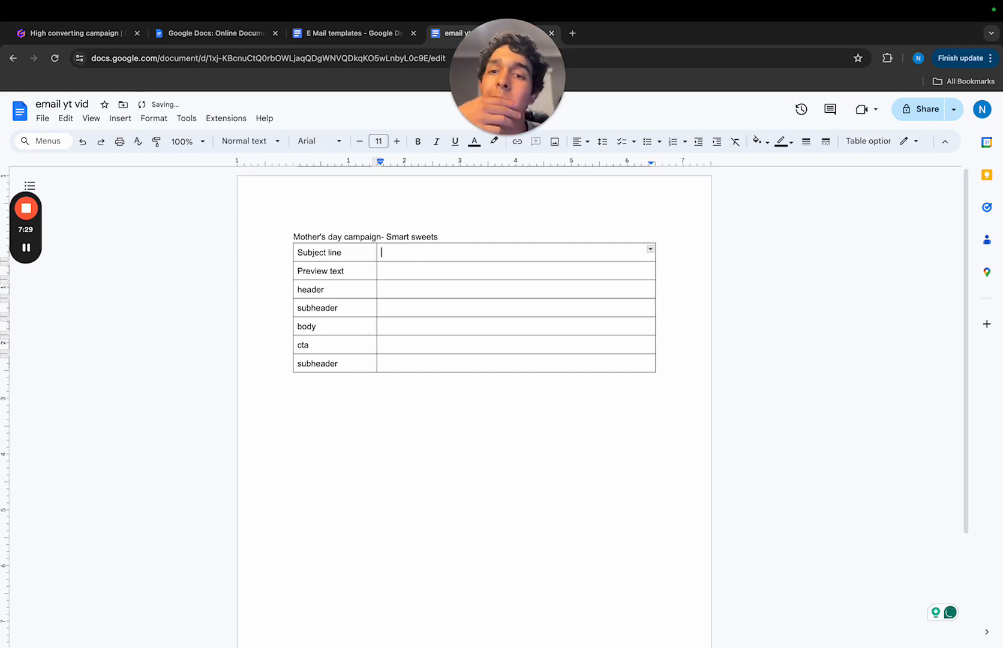
- Fill the empty cell of the header row with "It's (ALMOST) Mothersday"
click(478, 294)
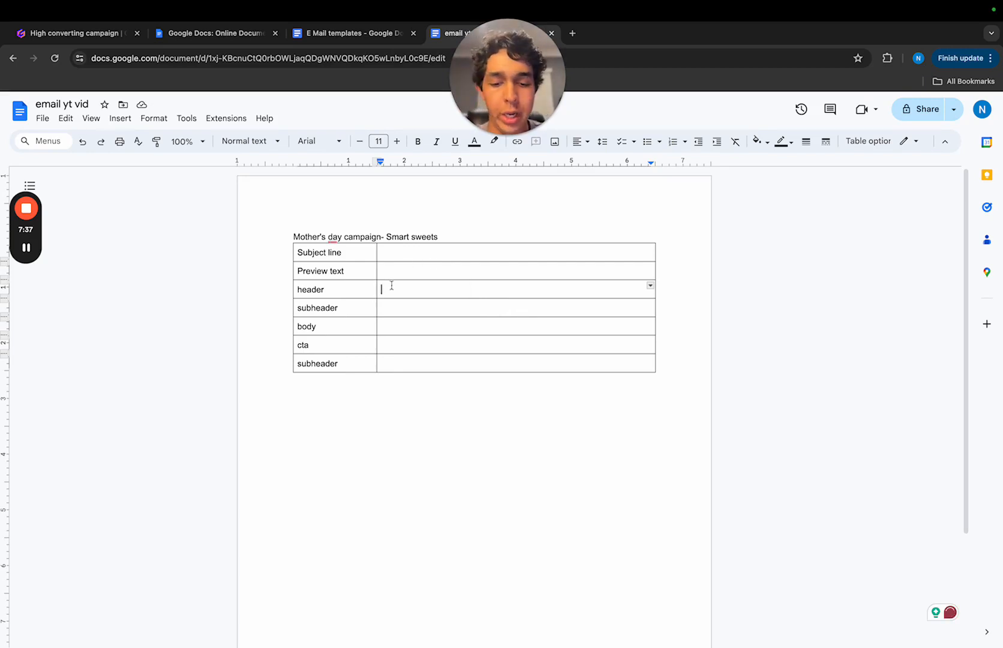
text(I)
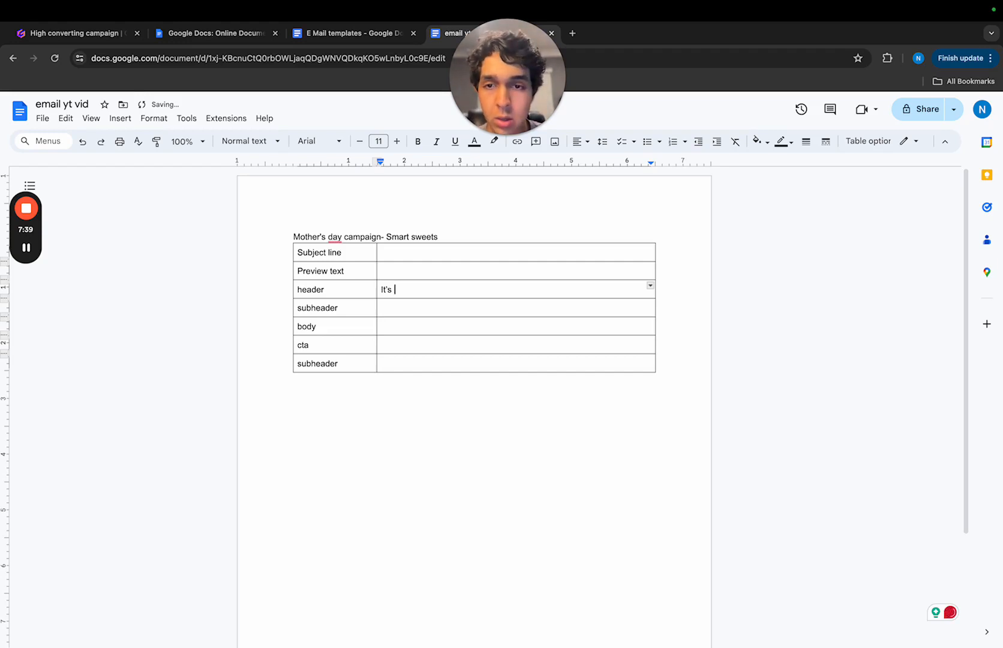
text(t's )
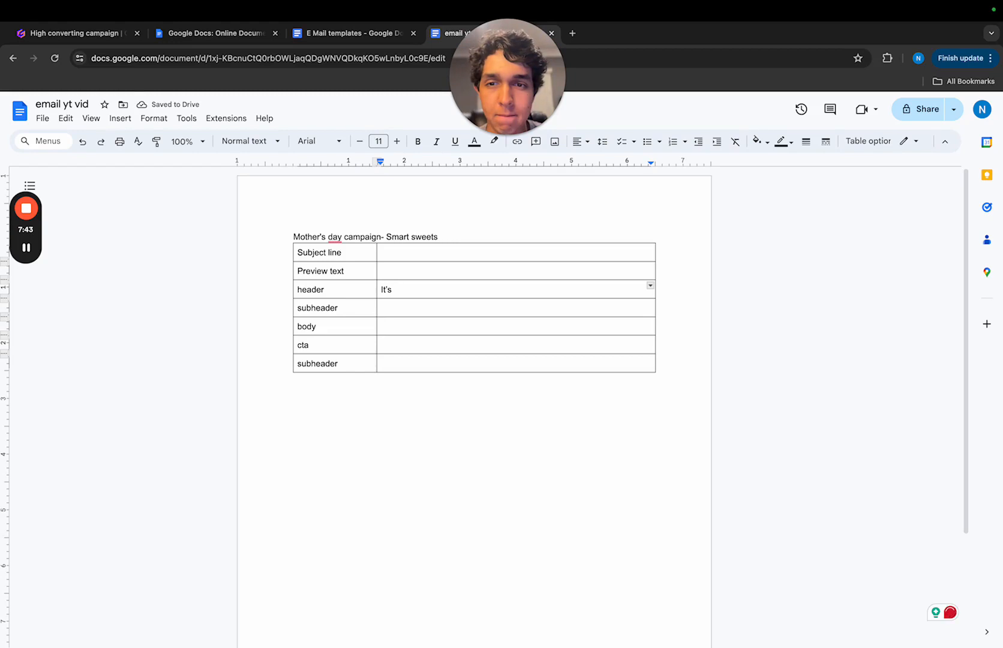
text((ALMOST) Mothersday)
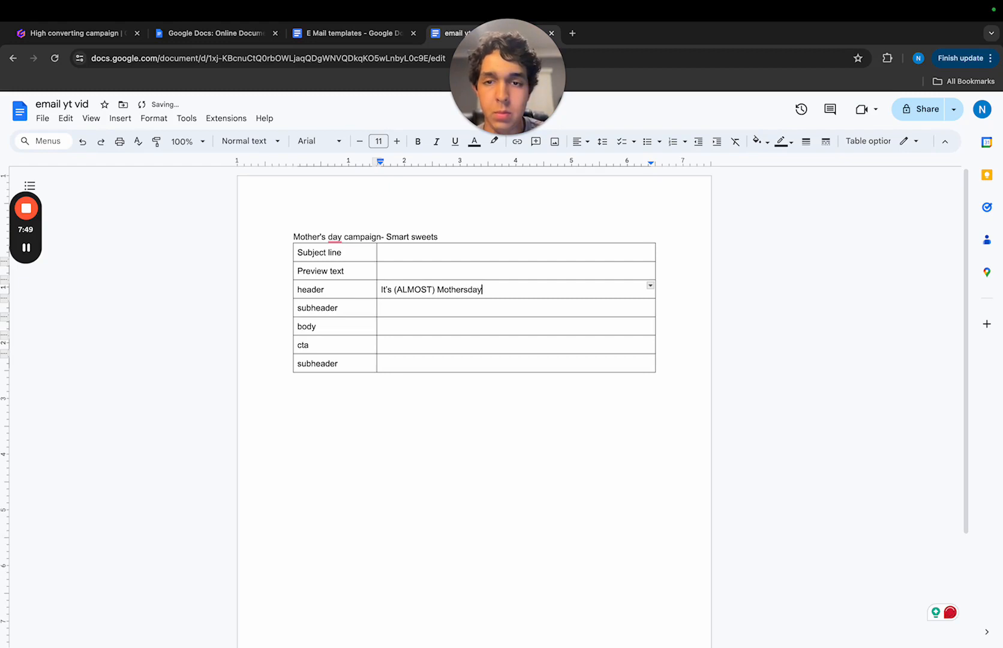
- Fill the subheader row directly below the header row with "Give your mom the gift she deserves" in the email document
click(418, 307)
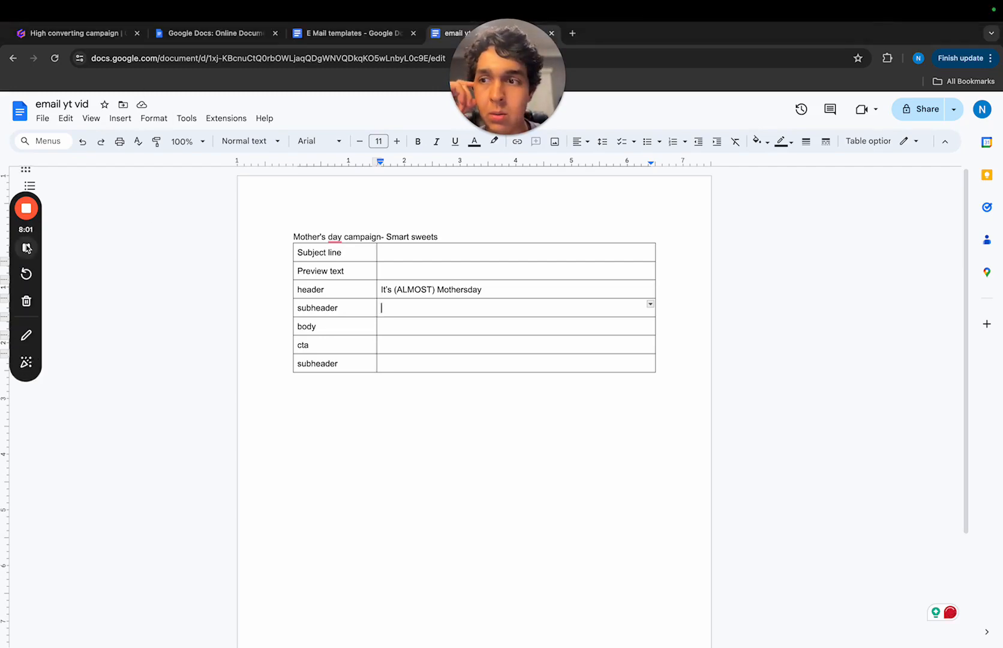
click(27, 248)
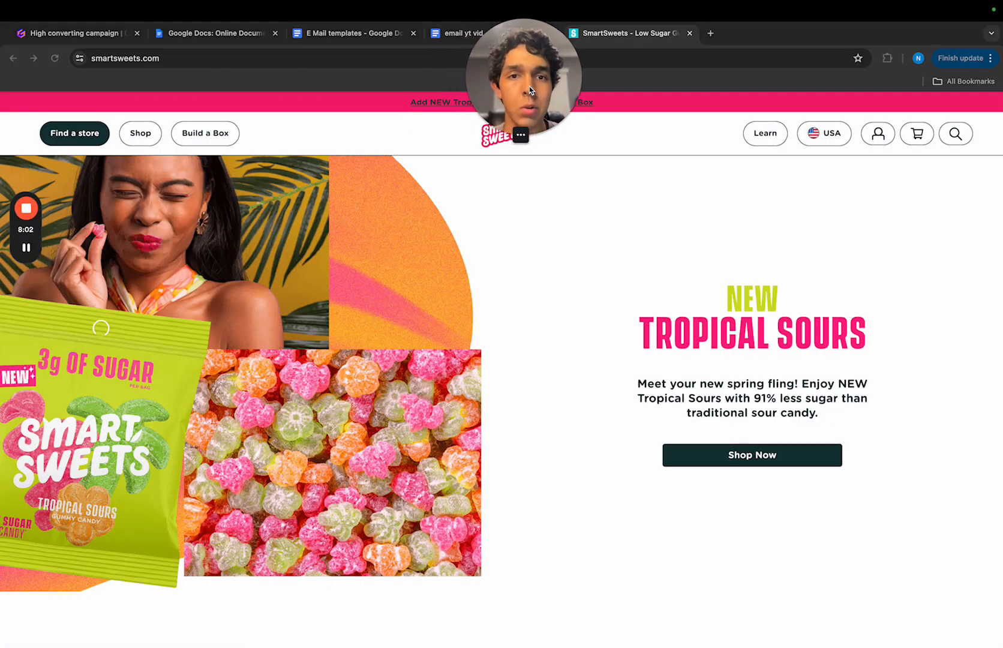
drag(530, 90, 636, 89)
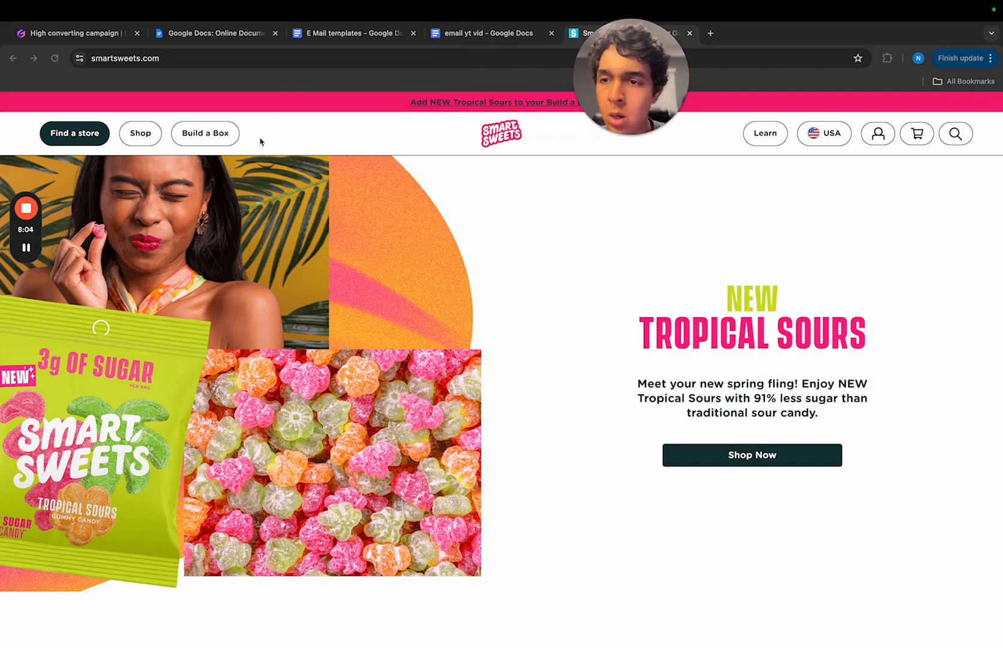
click(501, 35)
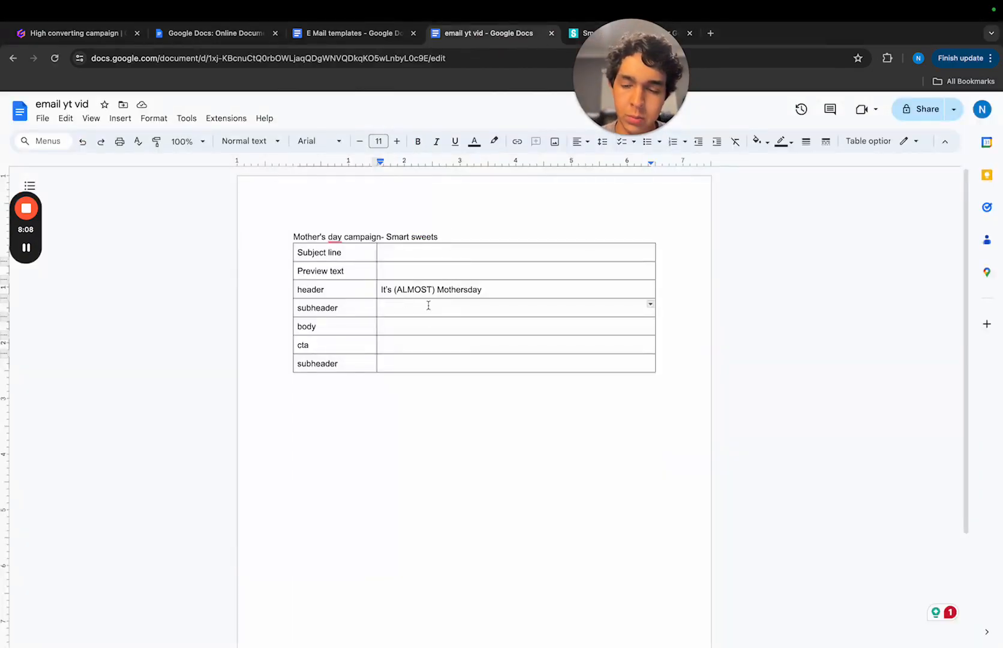
text(Giv)
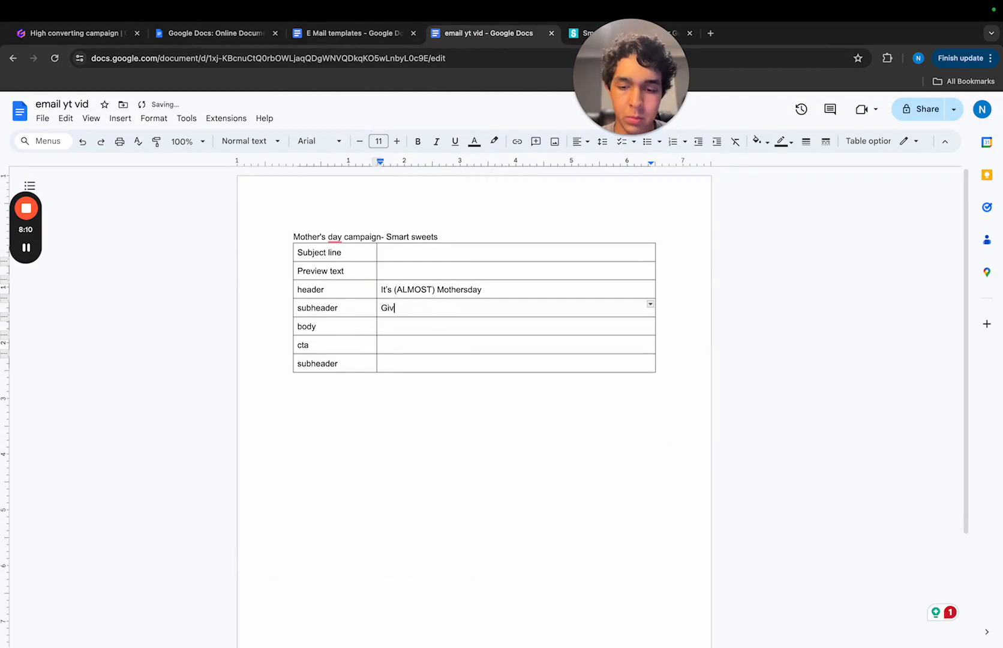
text(e you)
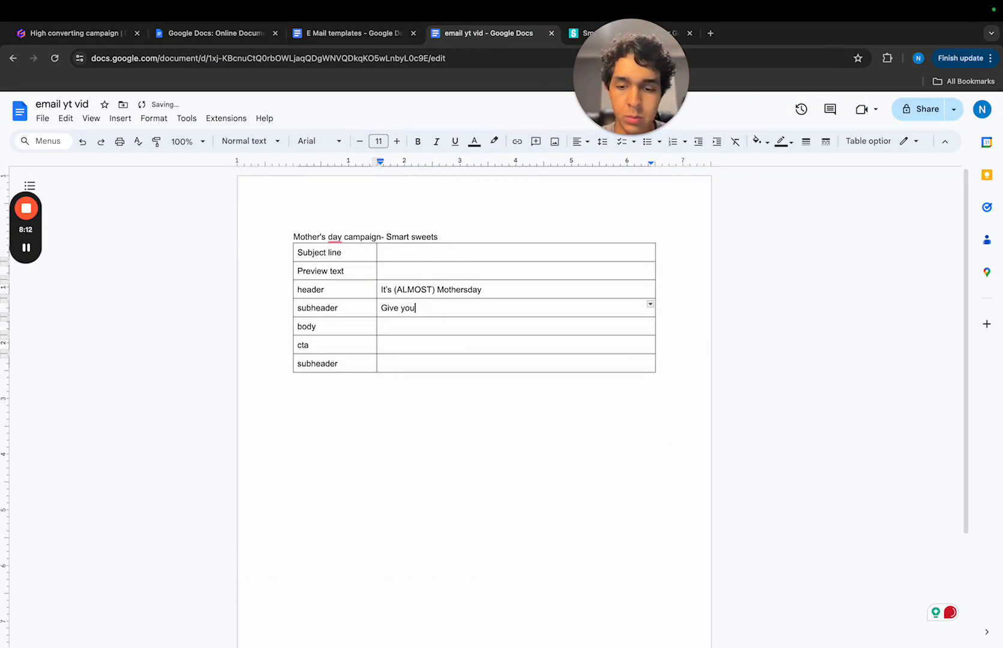
text(r mom the)
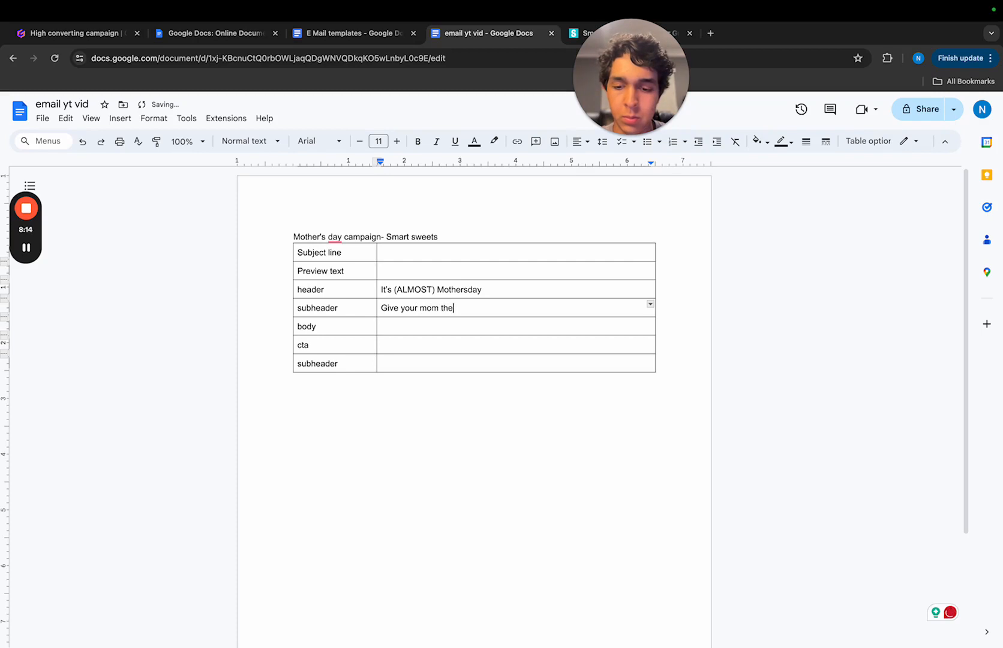
text( gift she)
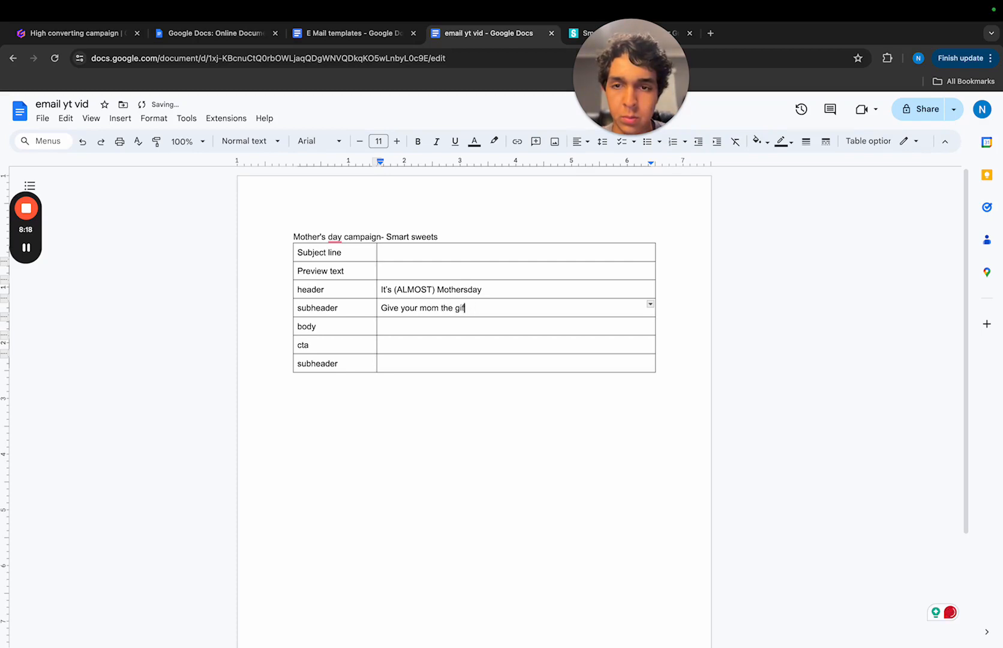
key(BackSpace)
key(BackSpace)
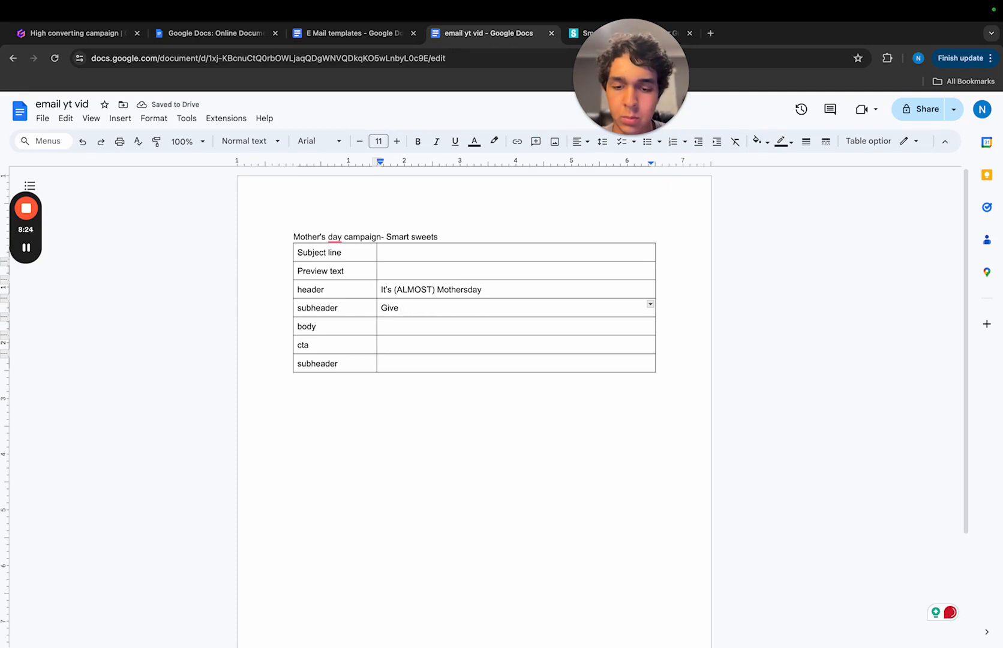
text(your mom)
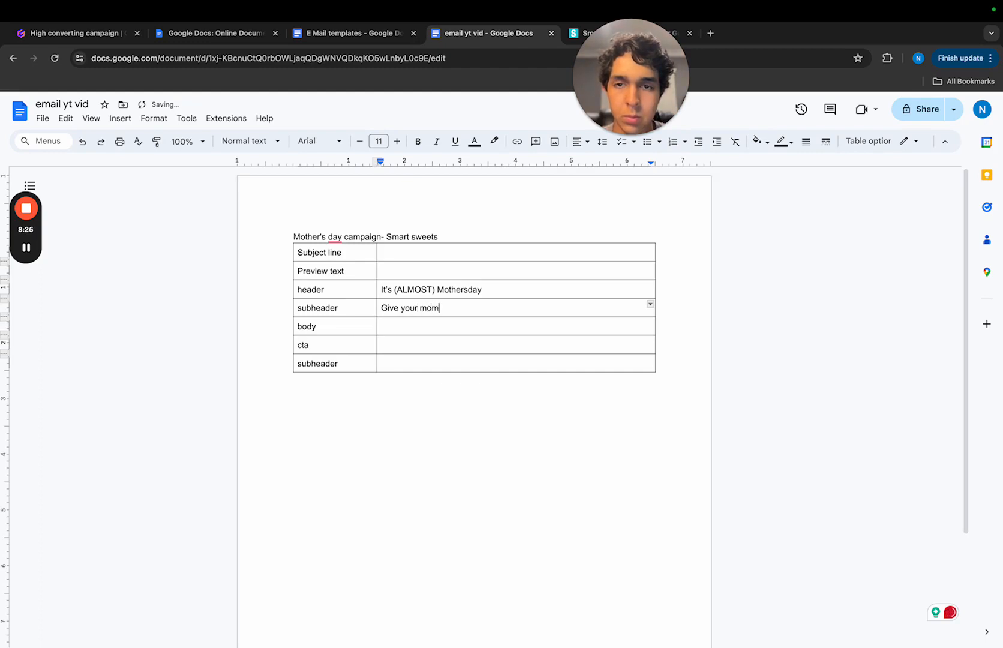
text( the gi)
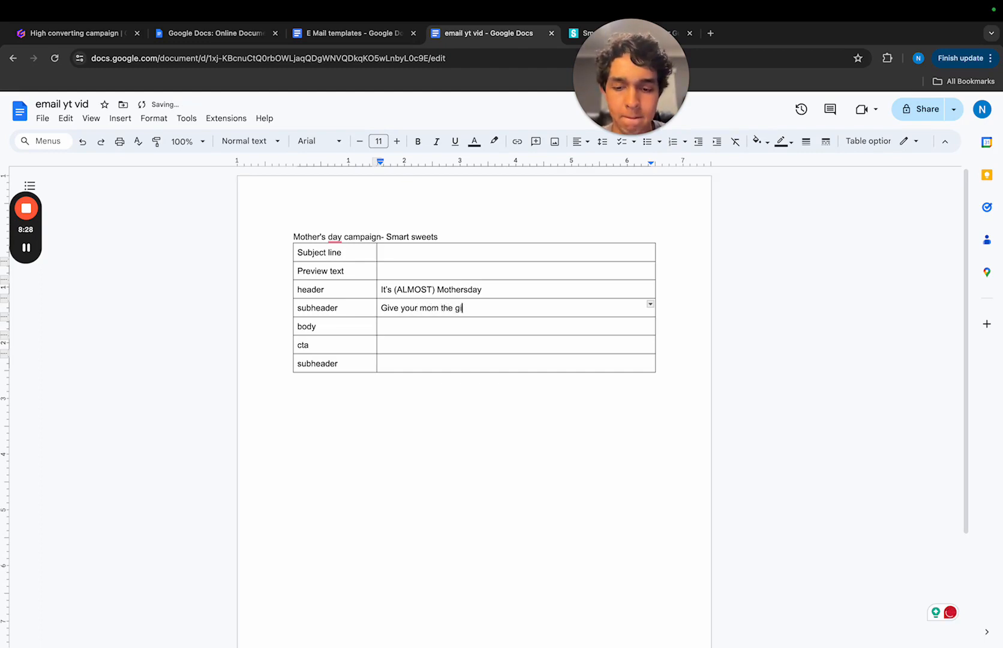
text(ft she deser)
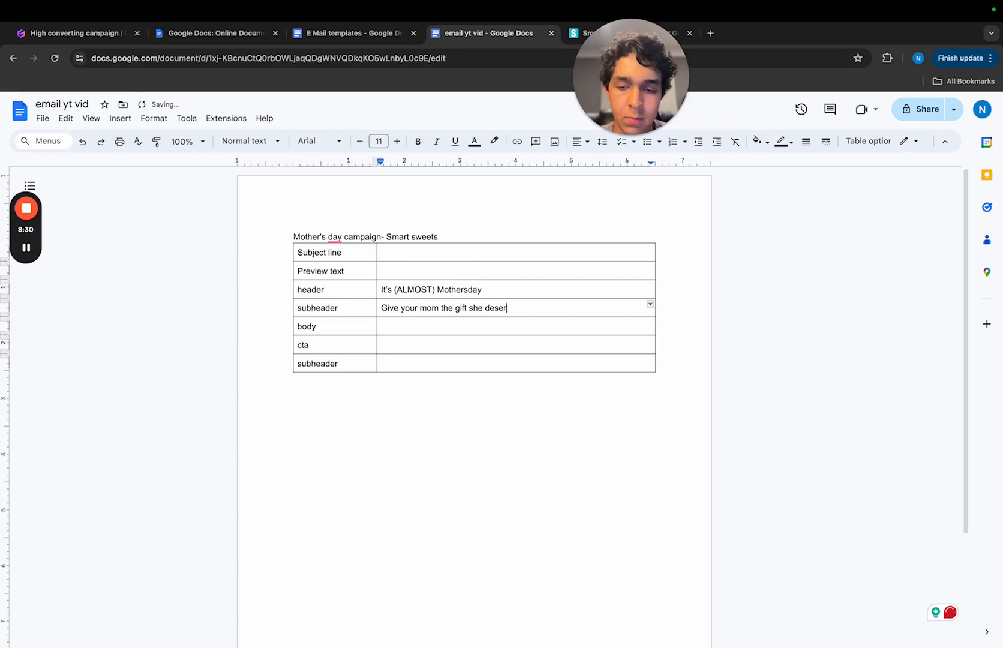
text(ves)
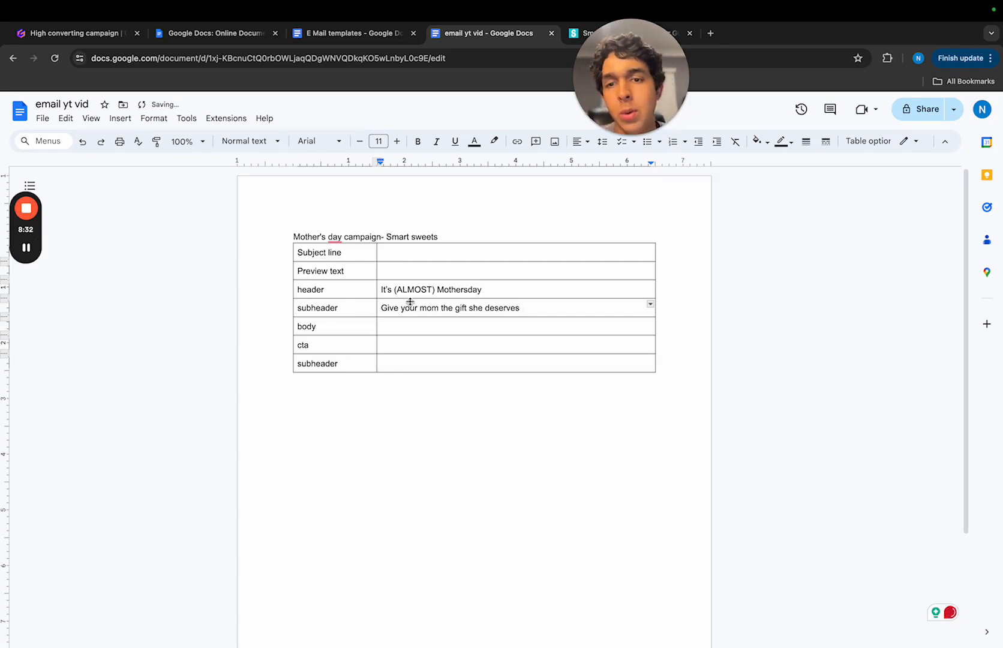
- Switch to the SmartSweets website, start a Build your Own box in the Large Box size, and look through the available candies
click(457, 328)
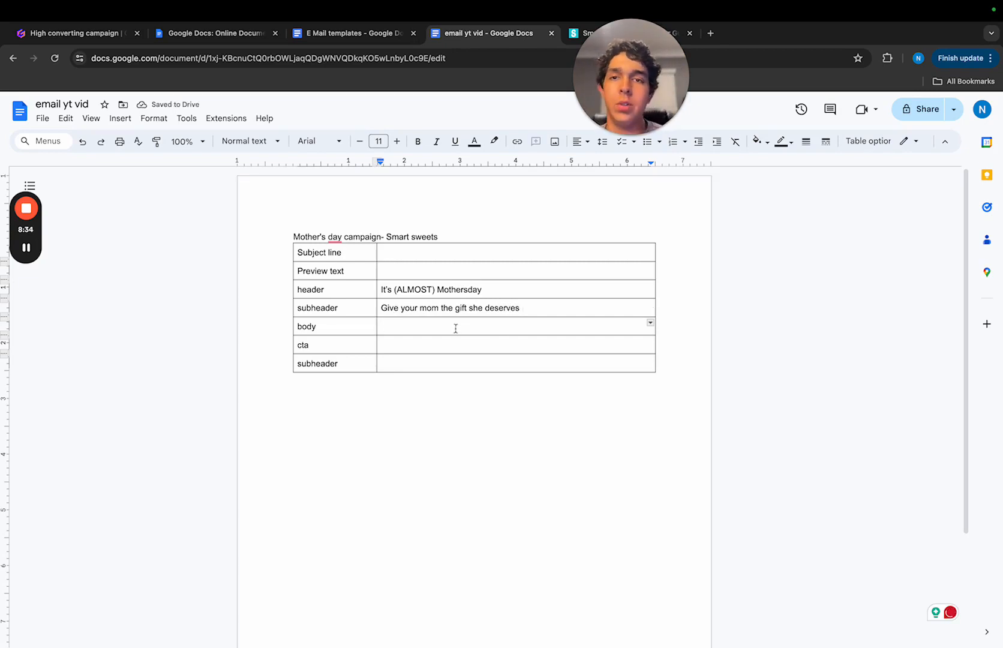
drag(635, 90, 462, 112)
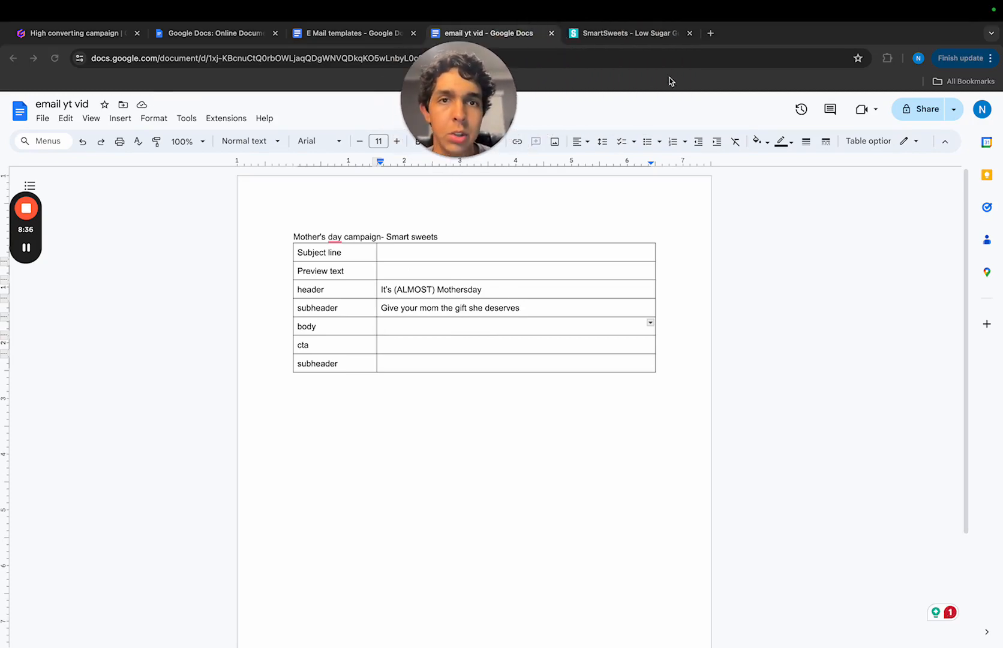
click(616, 40)
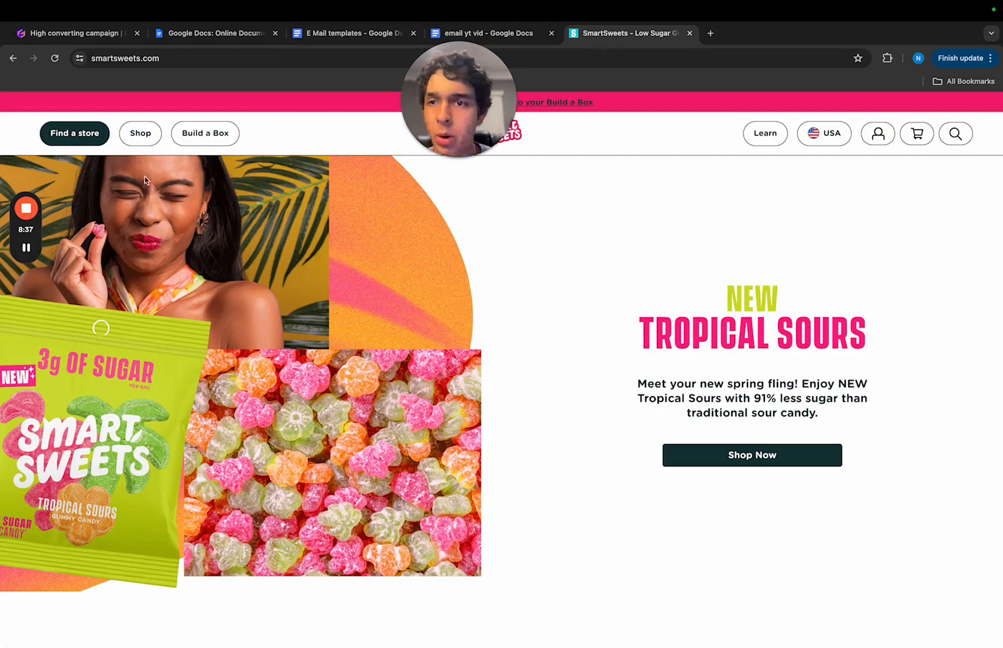
click(180, 136)
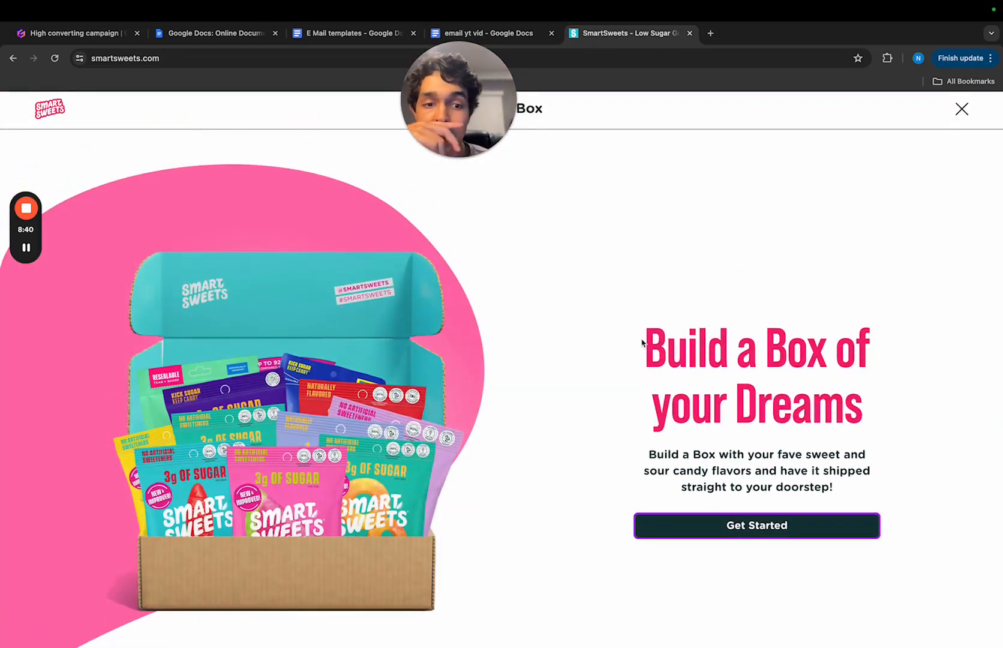
click(772, 525)
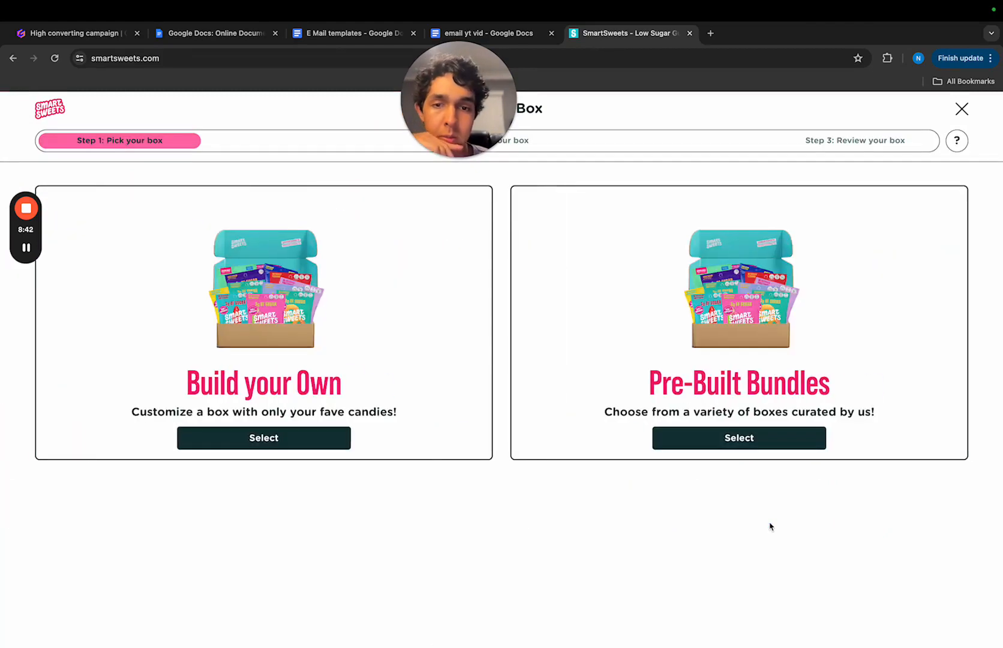
click(324, 436)
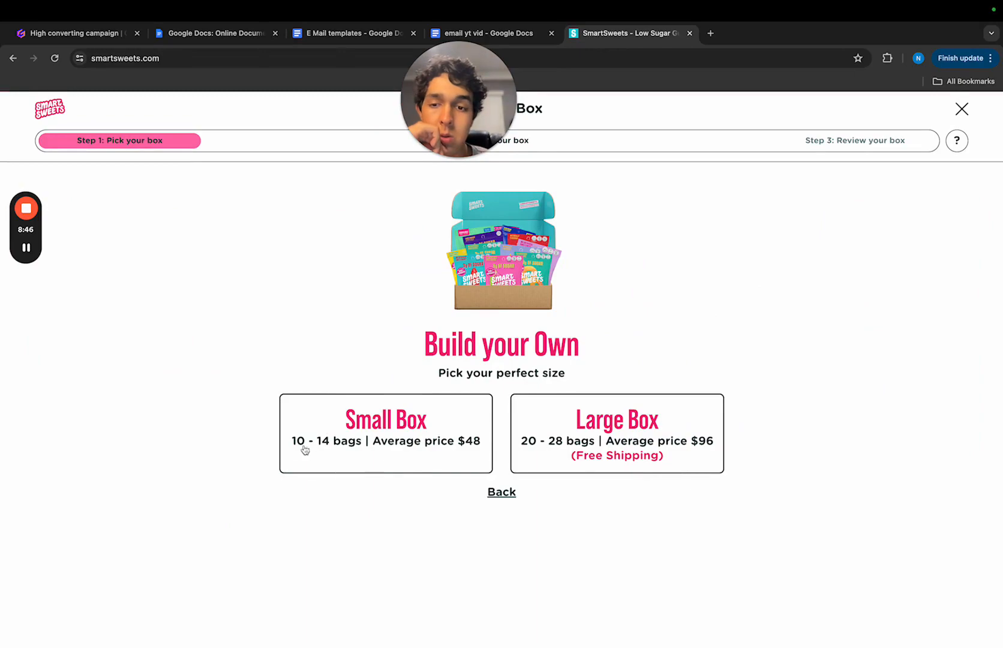
click(654, 426)
scroll(123, 245, down, 5)
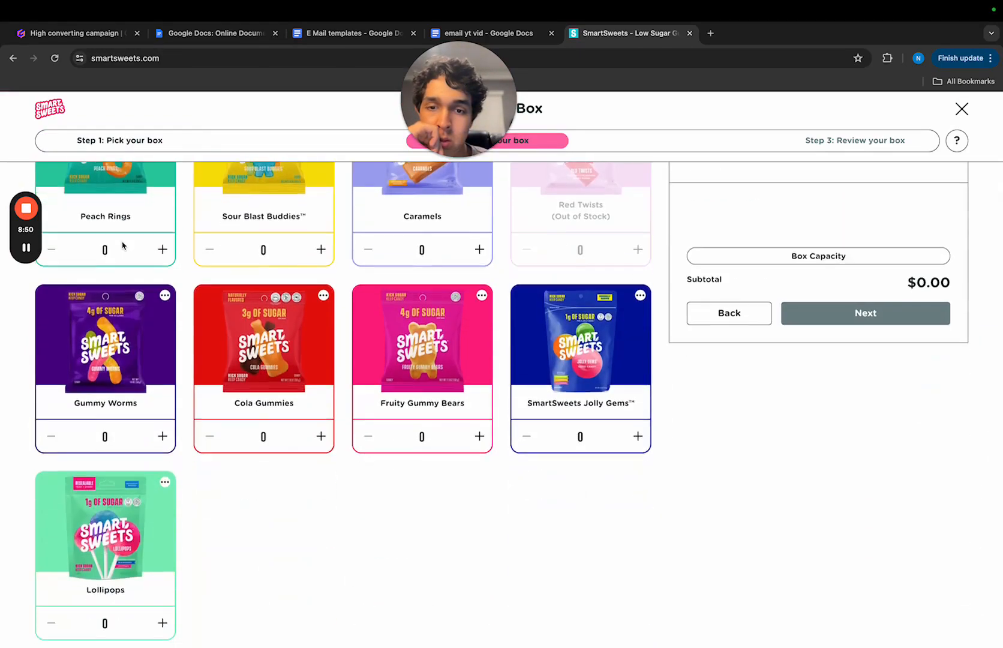
scroll(180, 240, up, 5)
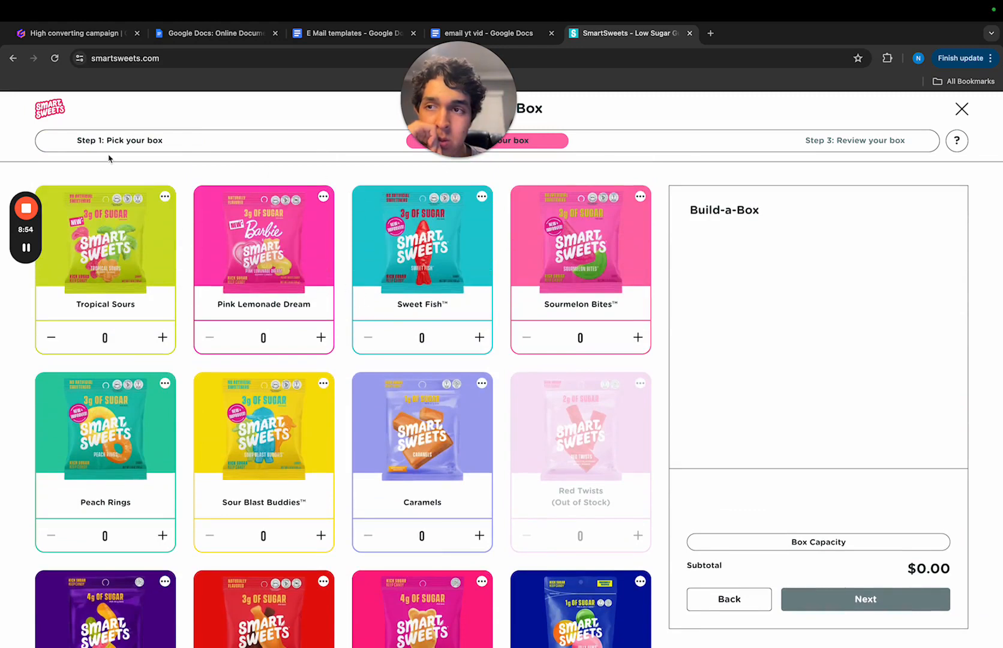
- Reopen the SmartSweets homepage from the Google results and start a Build your Own box in the Small Box size
click(14, 59)
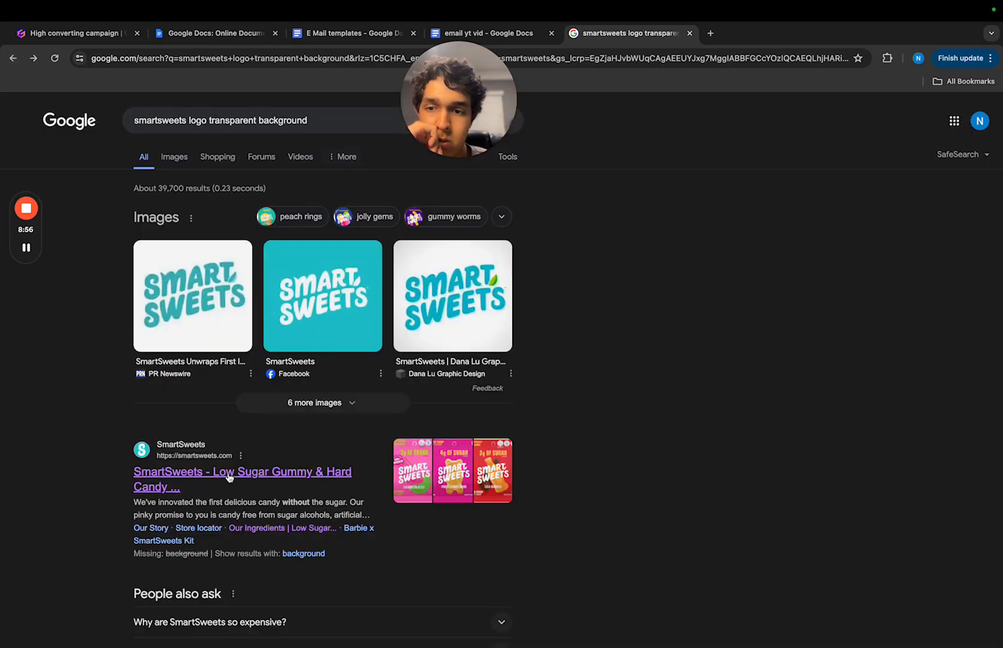
click(198, 473)
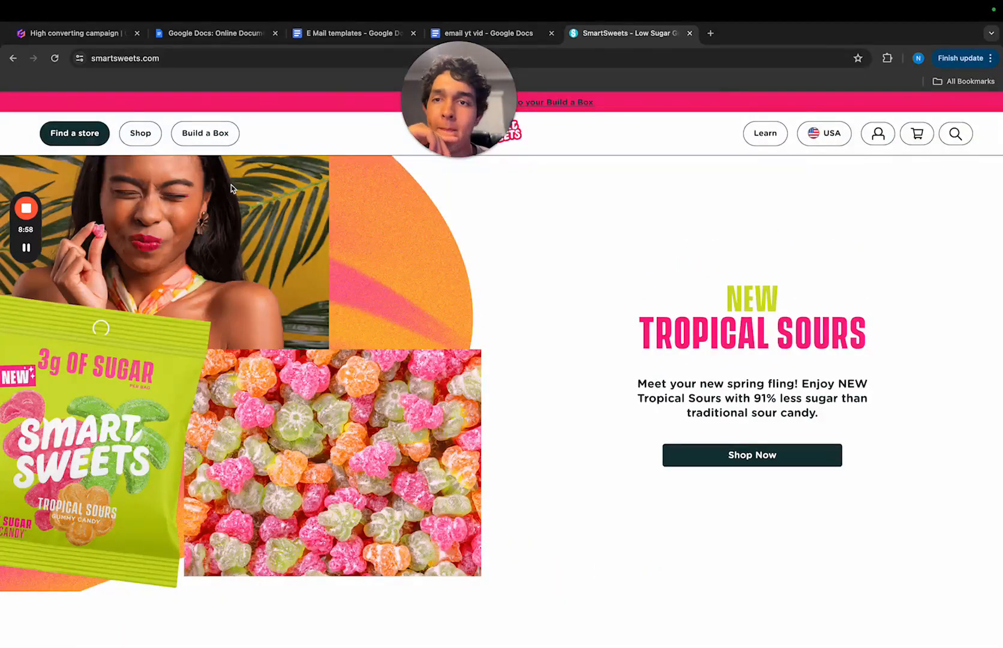
click(209, 133)
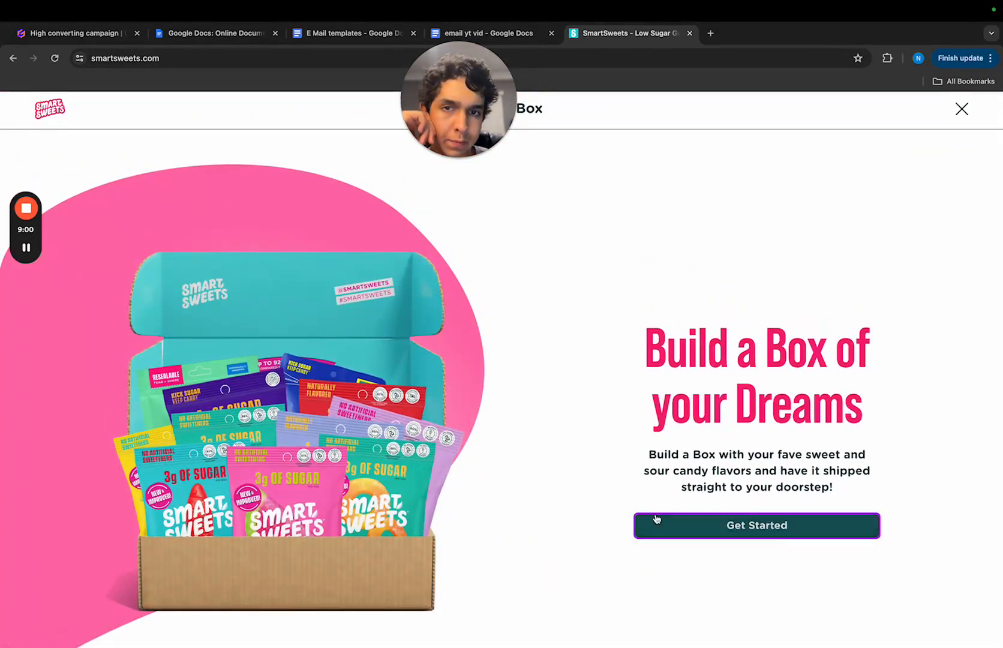
click(640, 520)
click(339, 438)
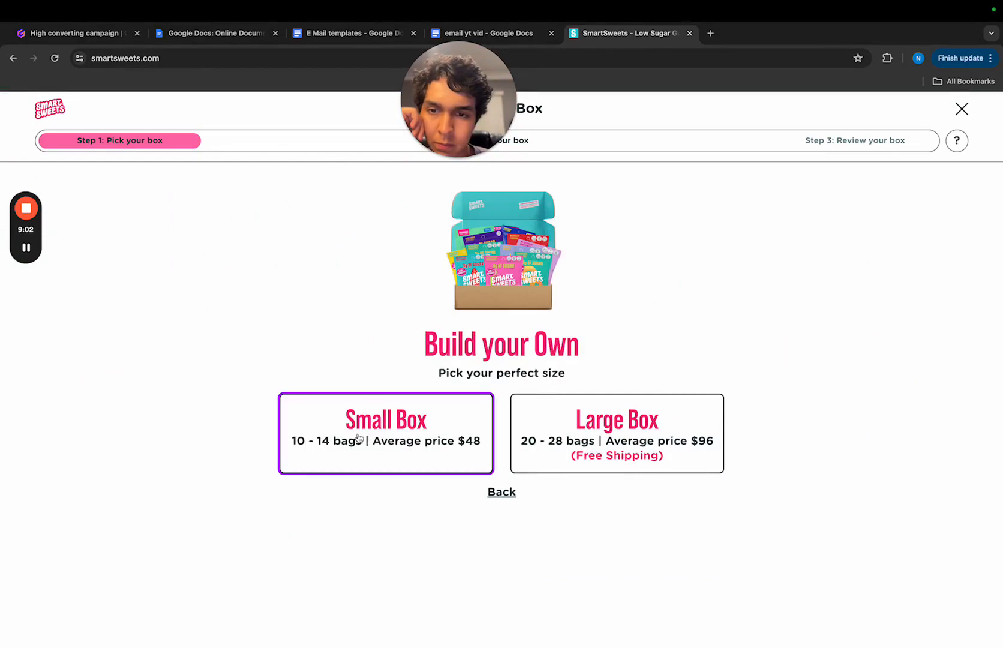
click(405, 468)
- Examine the candy flavors available for the small box and return to the email document
scroll(432, 456, down, 5)
scroll(443, 450, up, 5)
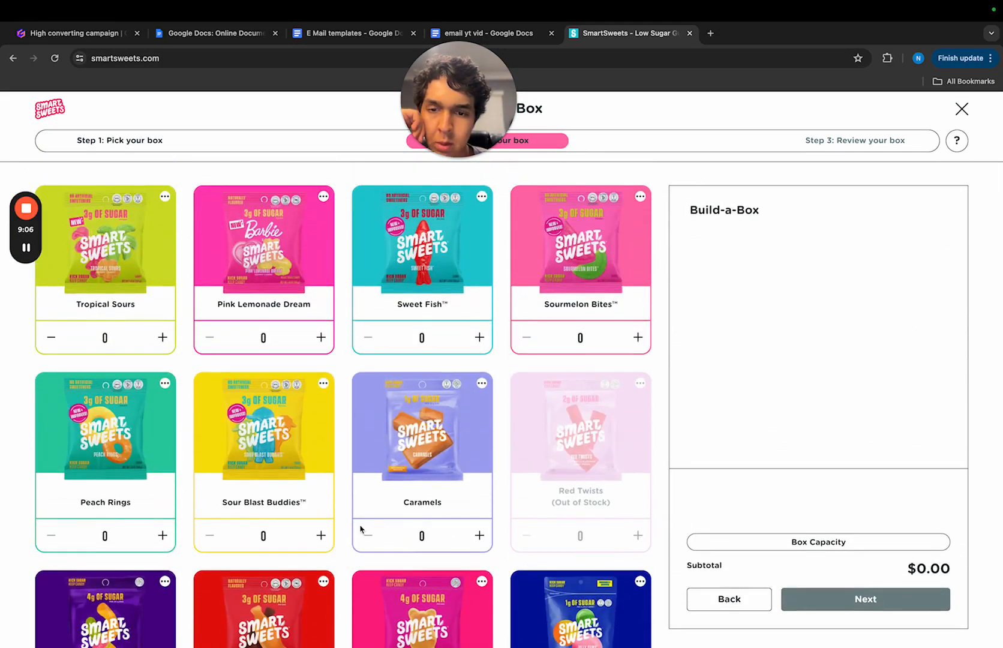
scroll(360, 525, down, 5)
scroll(360, 525, up, 4)
scroll(360, 525, down, 4)
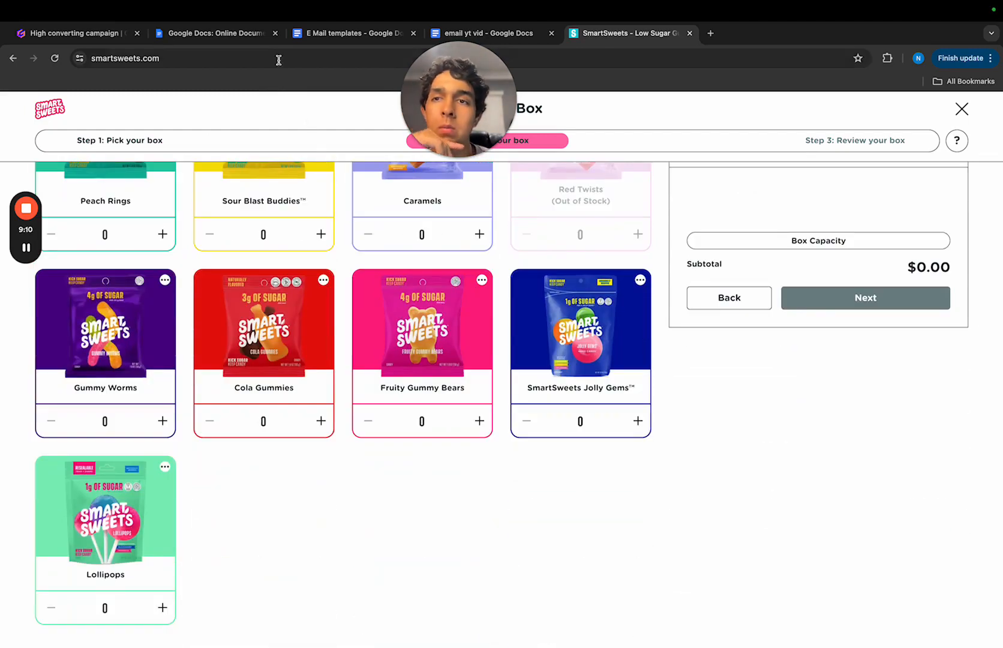
scroll(377, 210, up, 5)
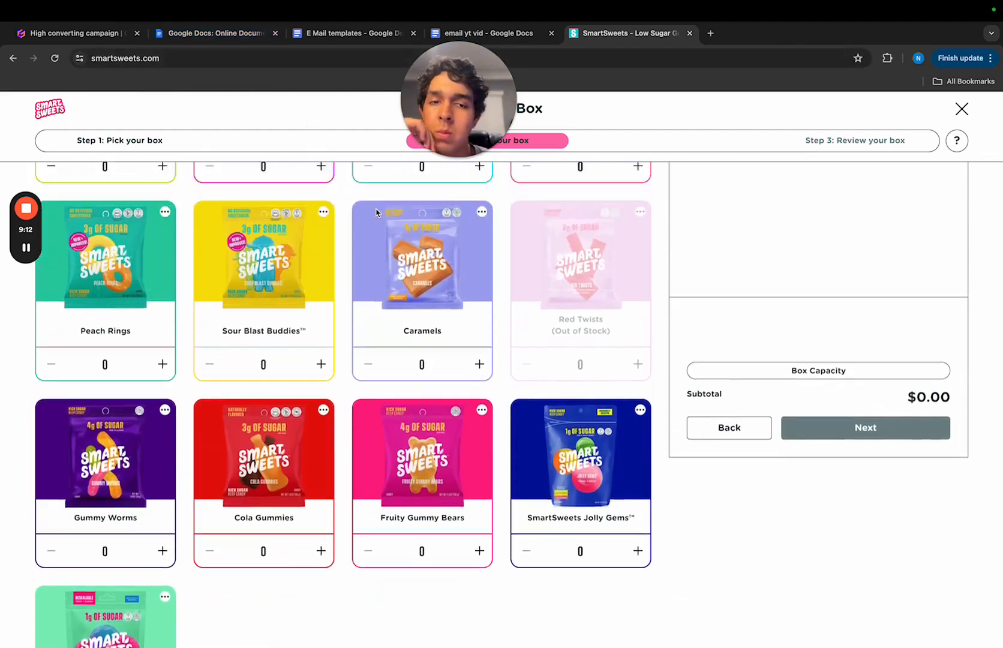
scroll(376, 201, down, 3)
scroll(376, 198, up, 3)
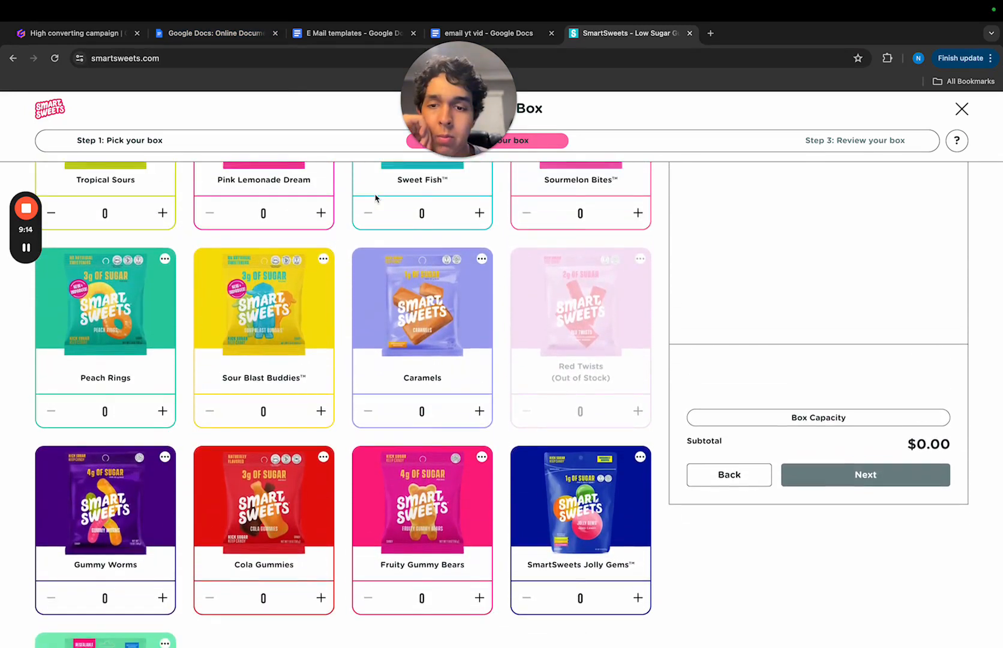
click(524, 36)
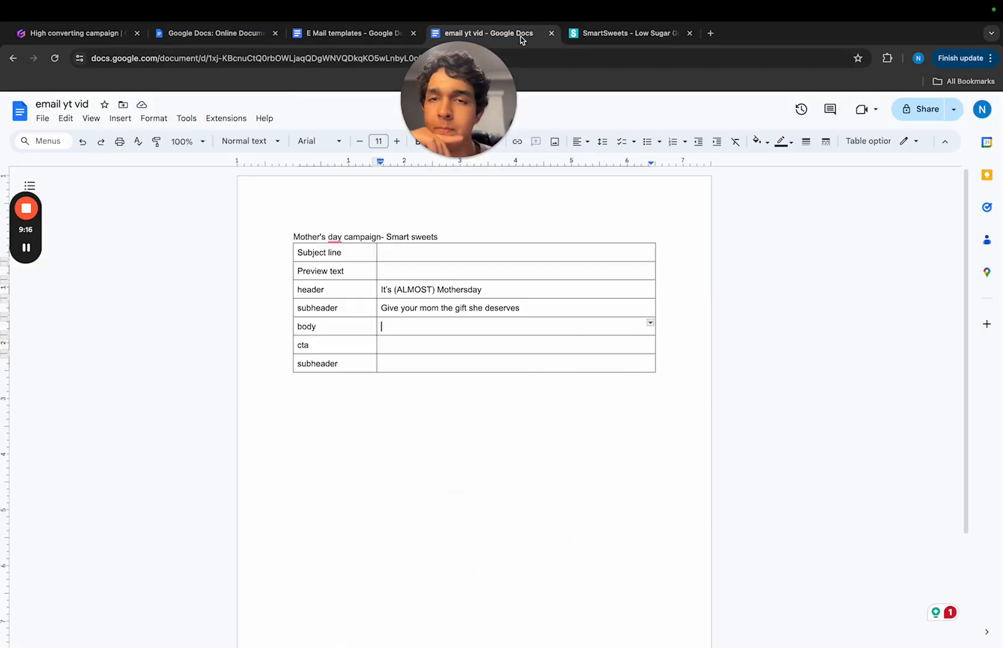
mouse_move(477, 126)
mouse_down()
mouse_move(554, 151)
mouse_move(489, 117)
mouse_up()
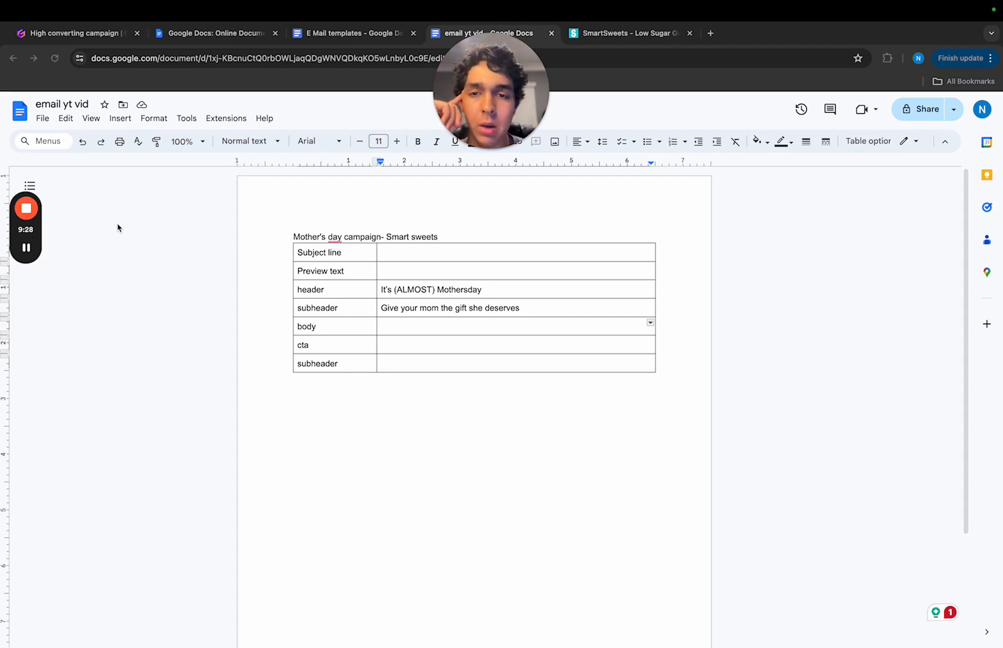
mouse_move(37, 252)
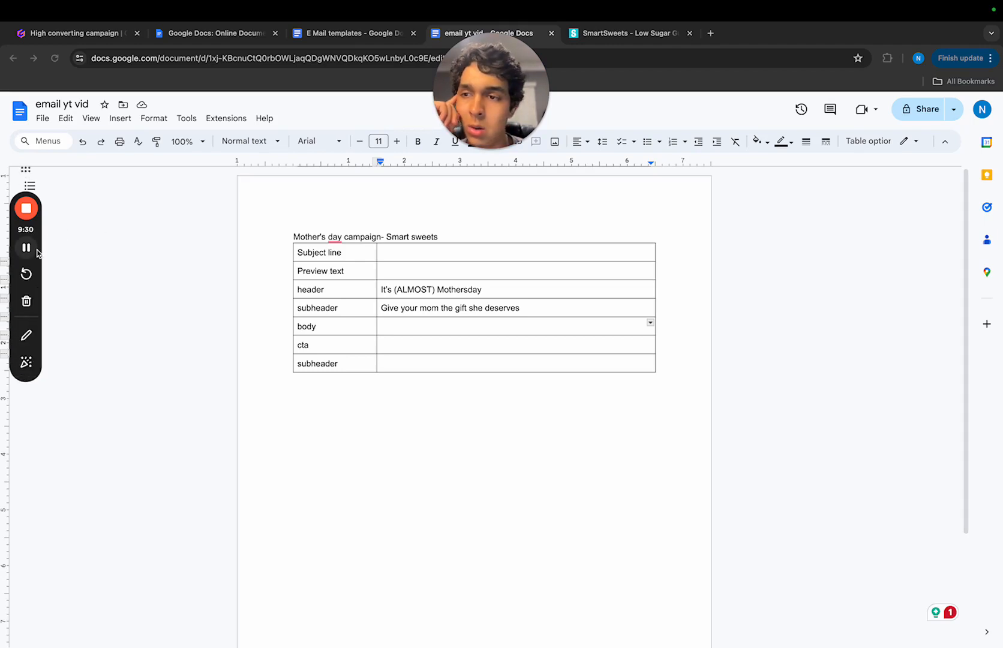
click(37, 252)
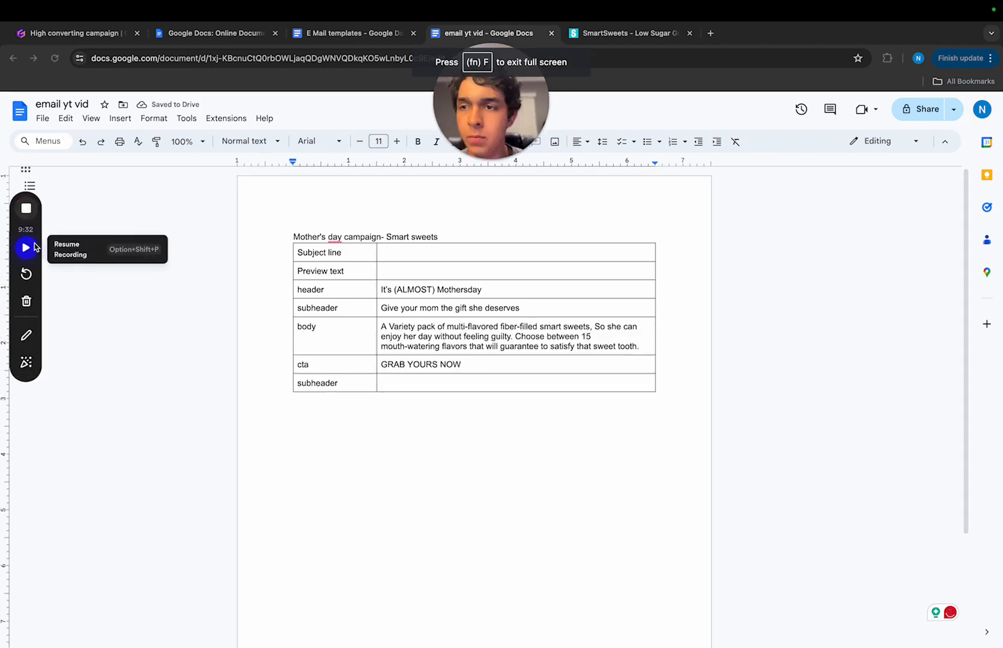
click(26, 247)
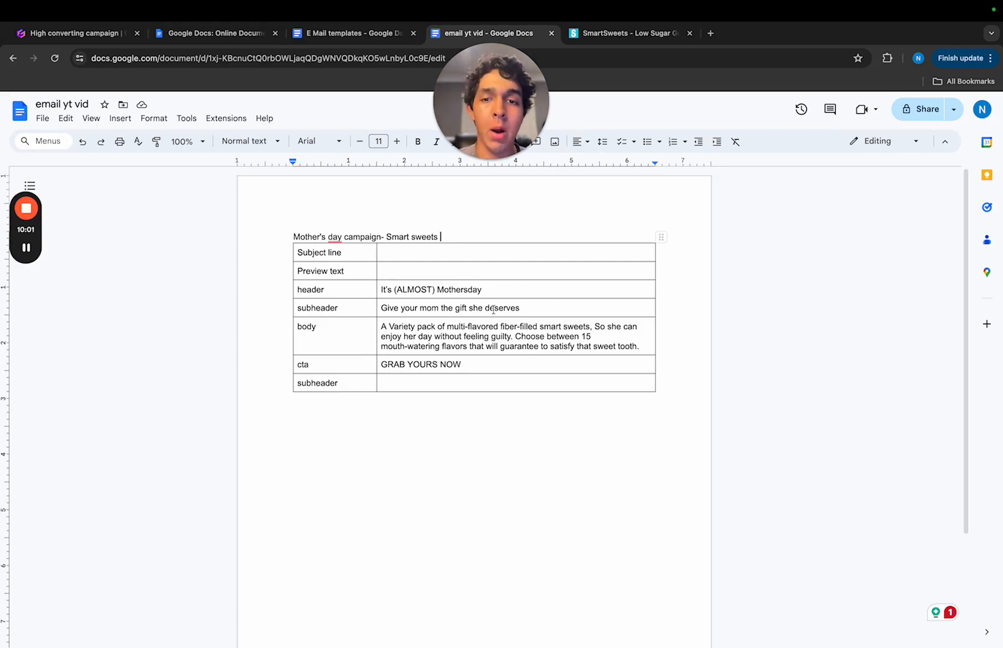
- Replace the first word of the subheader text below the header row with "Get", making it "Get your mom the gift she deserves"
double_click(391, 307)
text(Get)
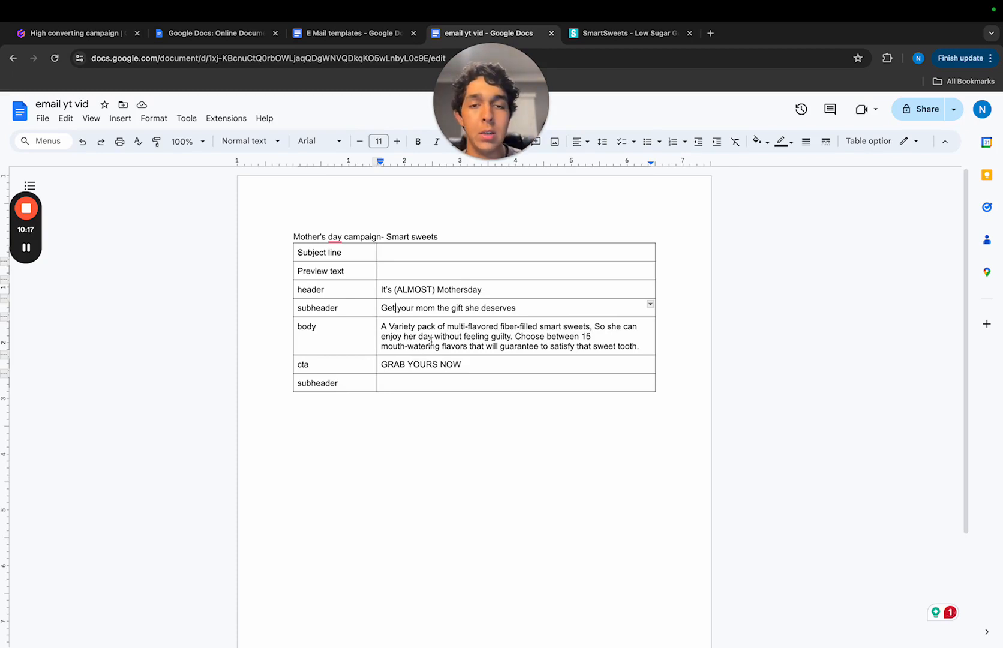
click(492, 367)
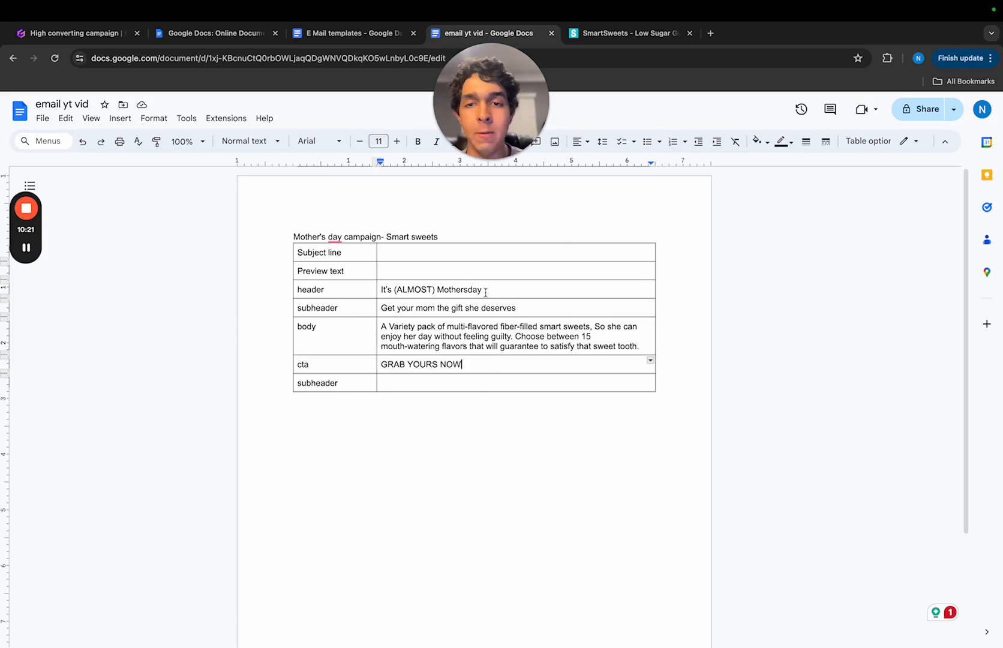
click(454, 384)
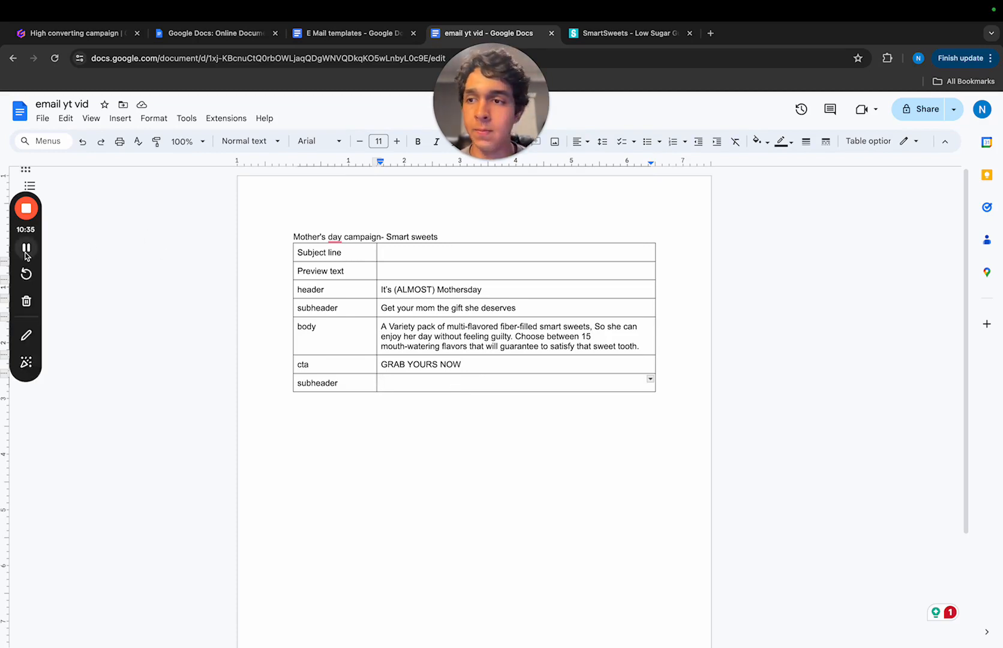
click(26, 247)
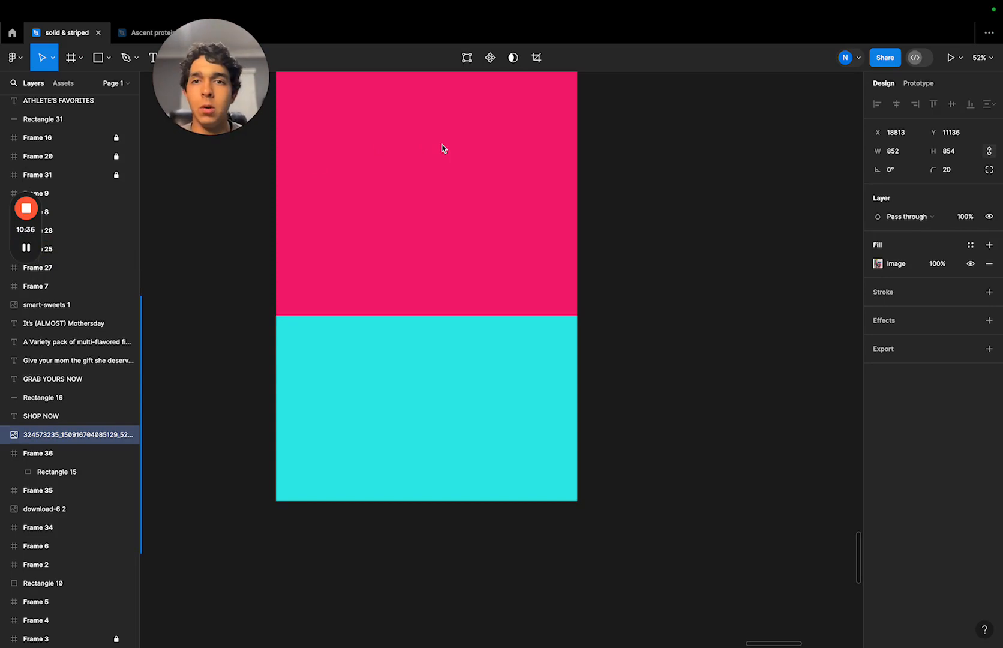
- Move the Mother's Day texts, call-to-action button and store photo together right beside the pink and turquoise Frame 36 in Figma
scroll(444, 163, up, 3)
scroll(444, 163, left, 2)
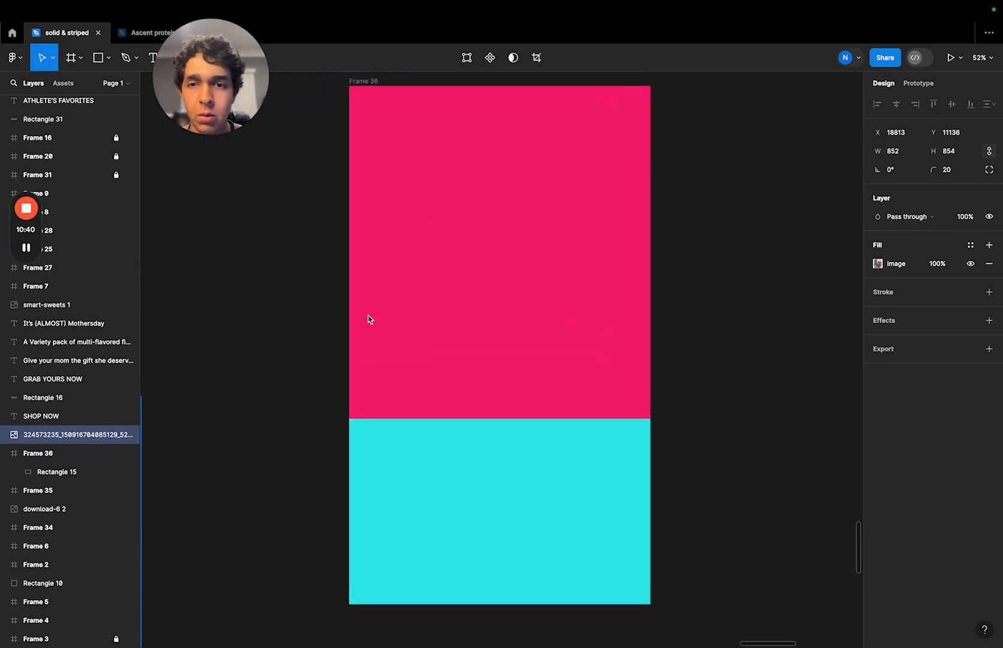
scroll(293, 329, down, 3)
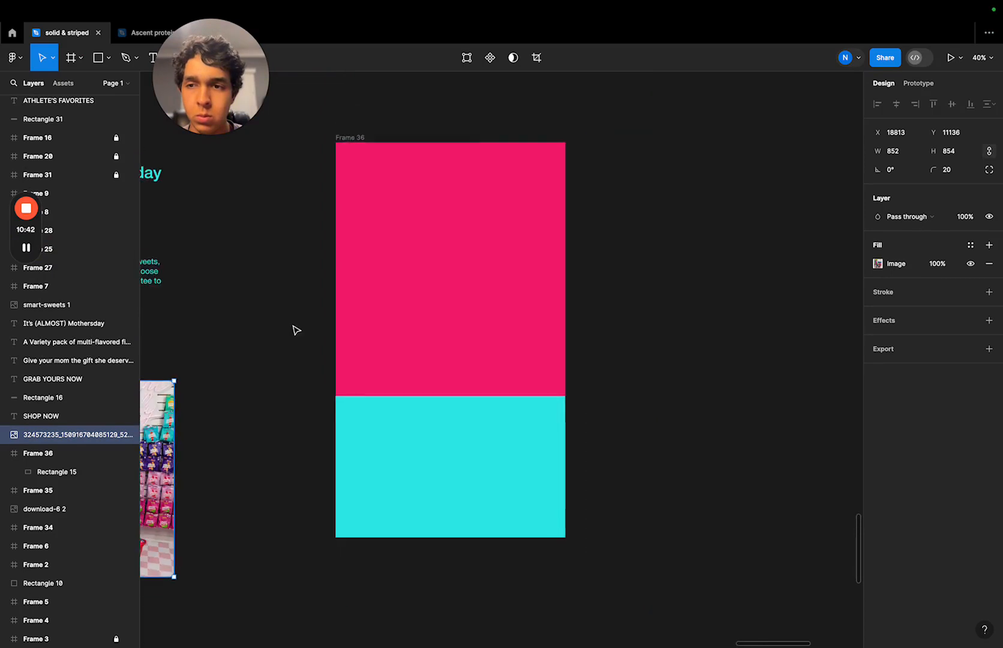
scroll(293, 329, left, 5)
scroll(292, 329, down, 2)
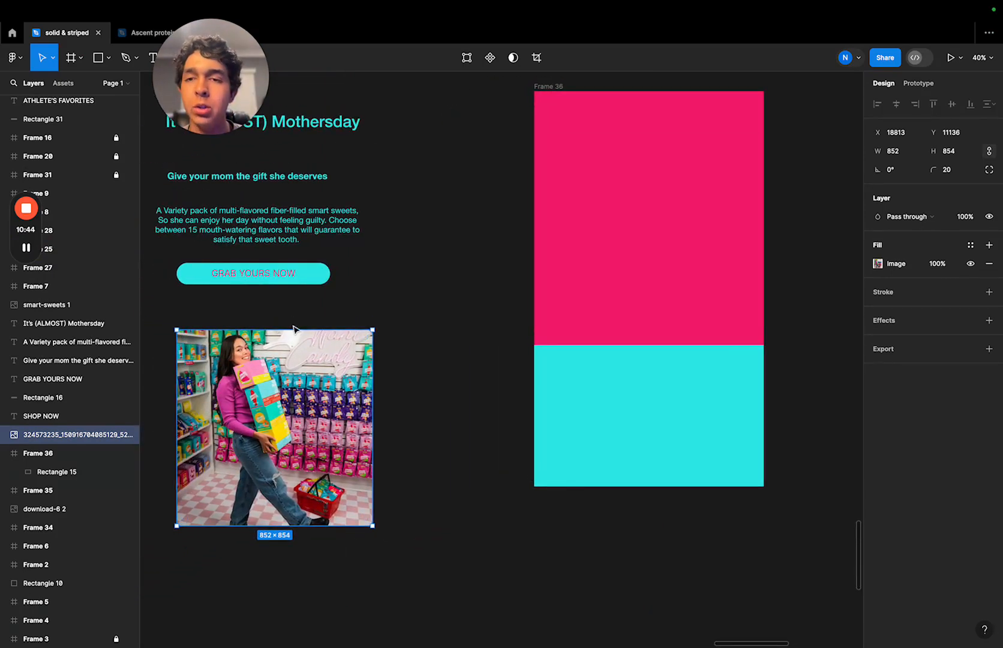
drag(408, 99, 267, 526)
drag(360, 274, 503, 255)
click(784, 199)
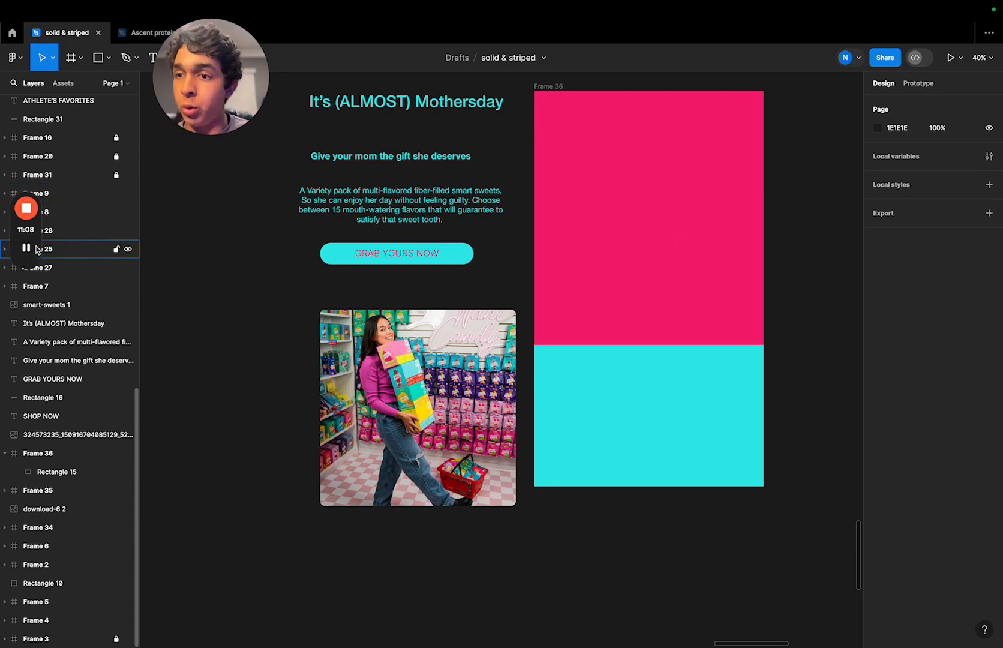
mouse_move(29, 247)
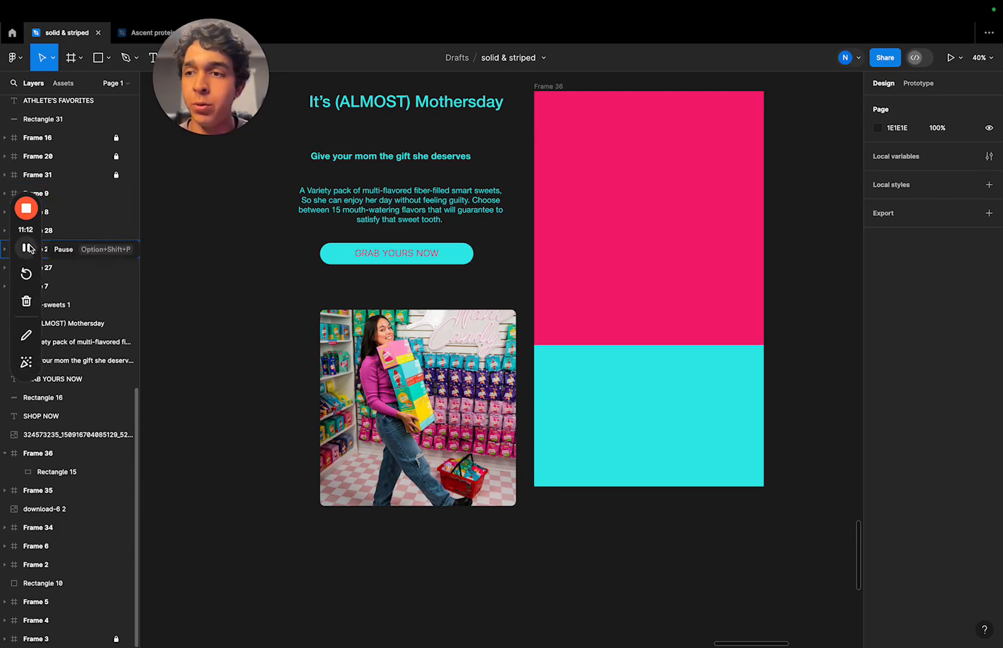
click(27, 248)
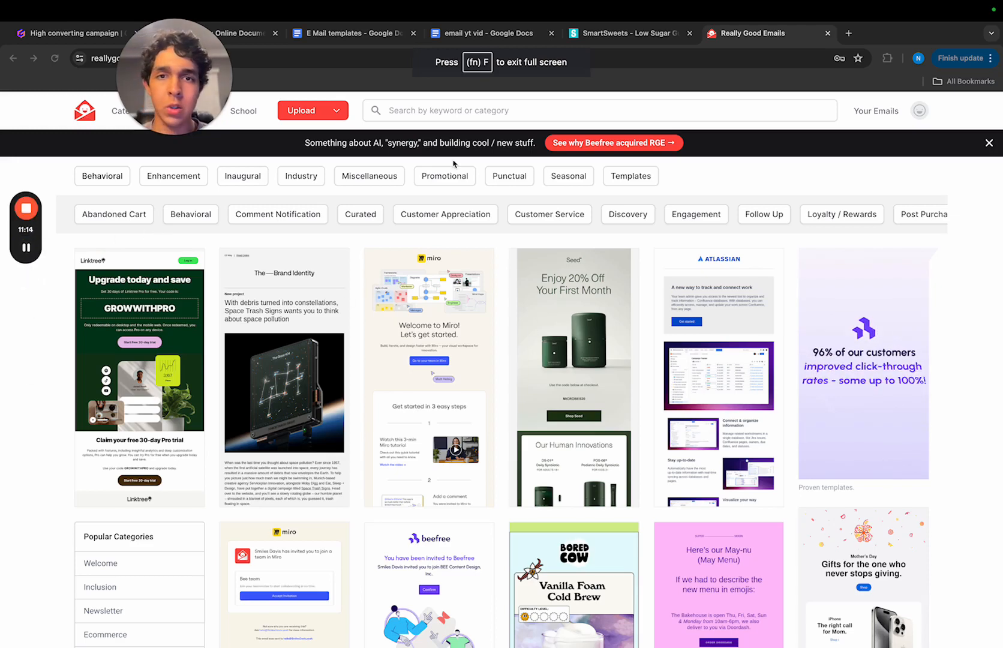
drag(186, 71, 502, 70)
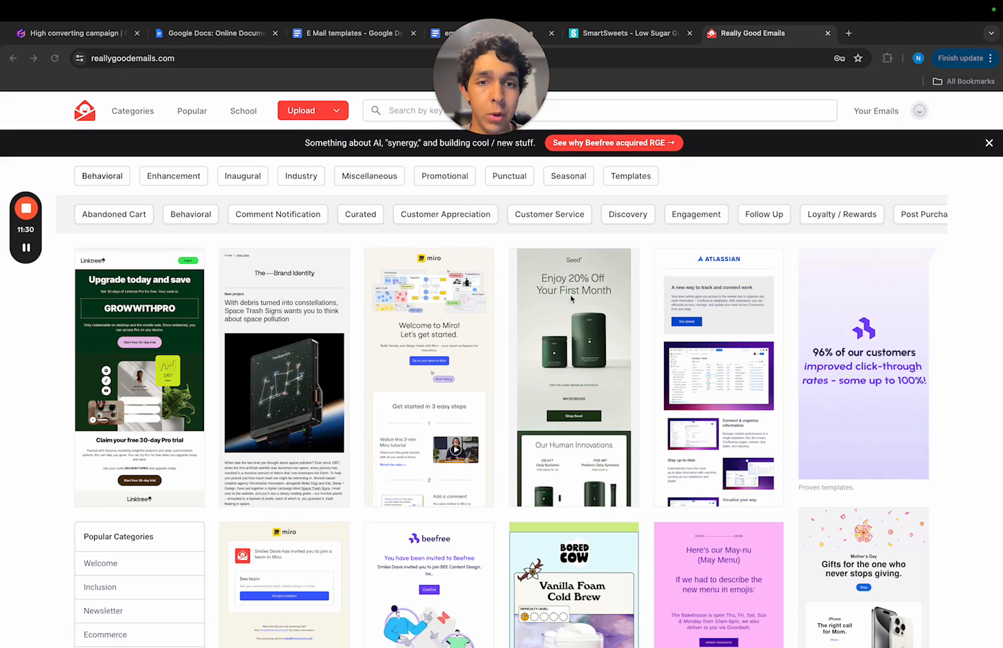
- Open the Seed "Enjoy 20% Off Your First Month" email on Really Good Emails and examine its hero, product and membership sections
click(588, 330)
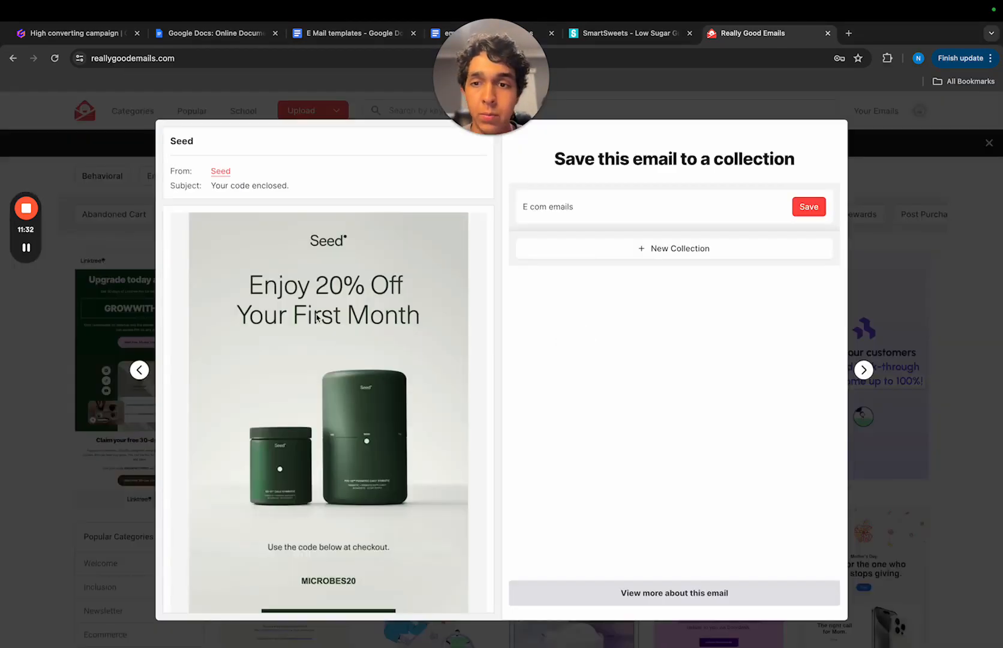
scroll(316, 316, down, 3)
scroll(300, 291, up, 3)
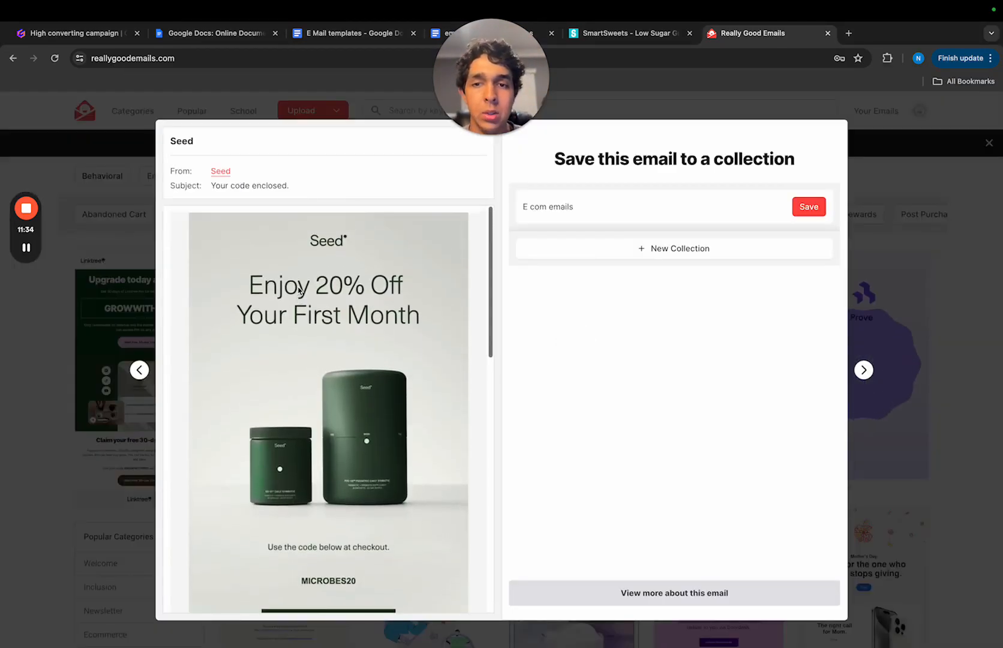
scroll(299, 291, down, 1)
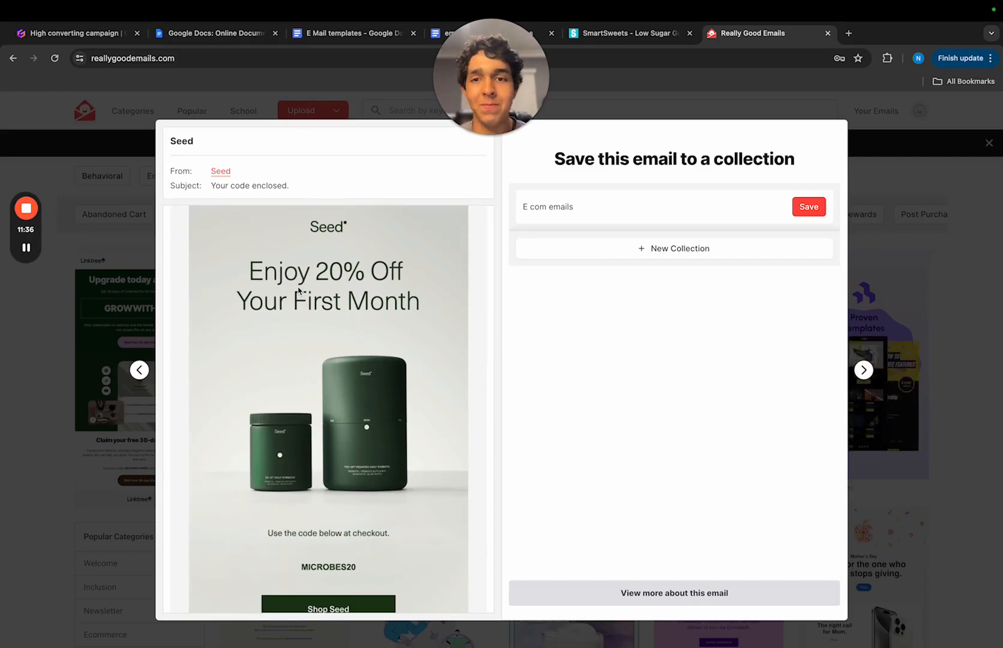
scroll(299, 290, down, 1)
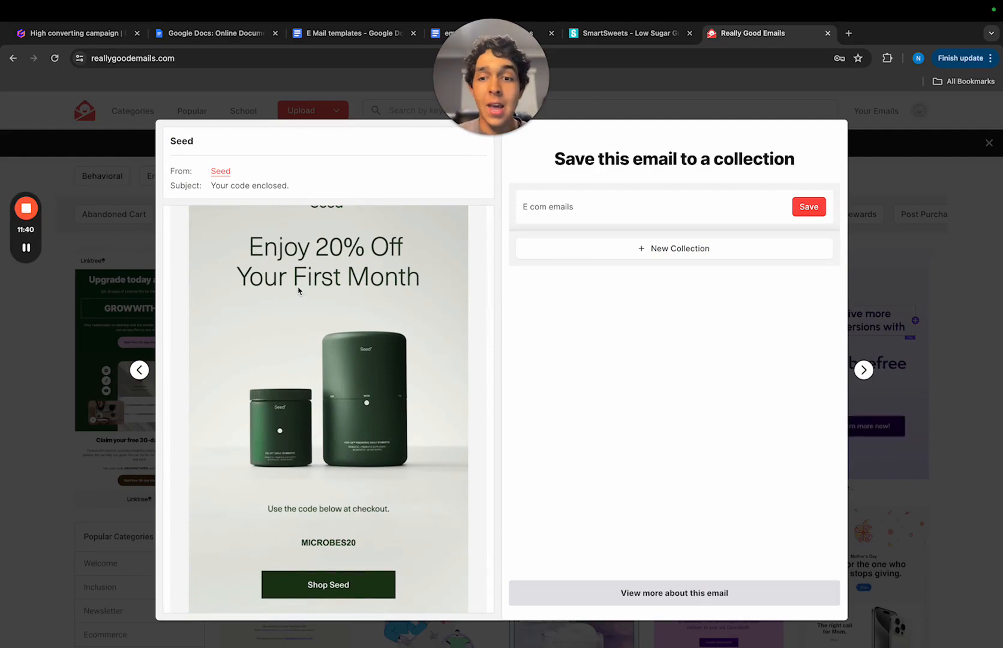
scroll(298, 288, down, 2)
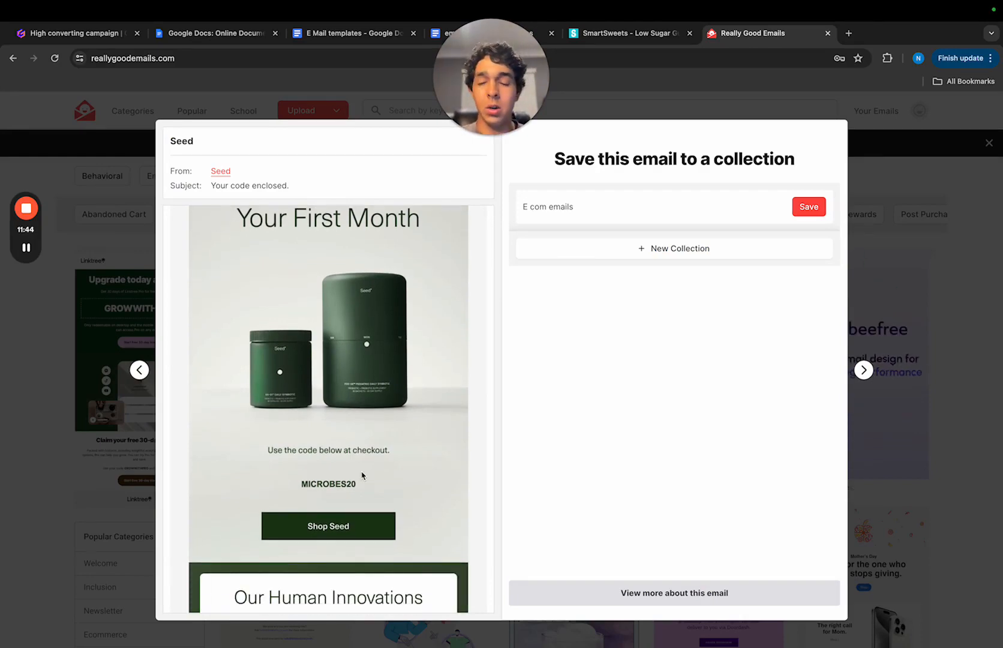
scroll(362, 475, up, 2)
scroll(362, 475, up, 1)
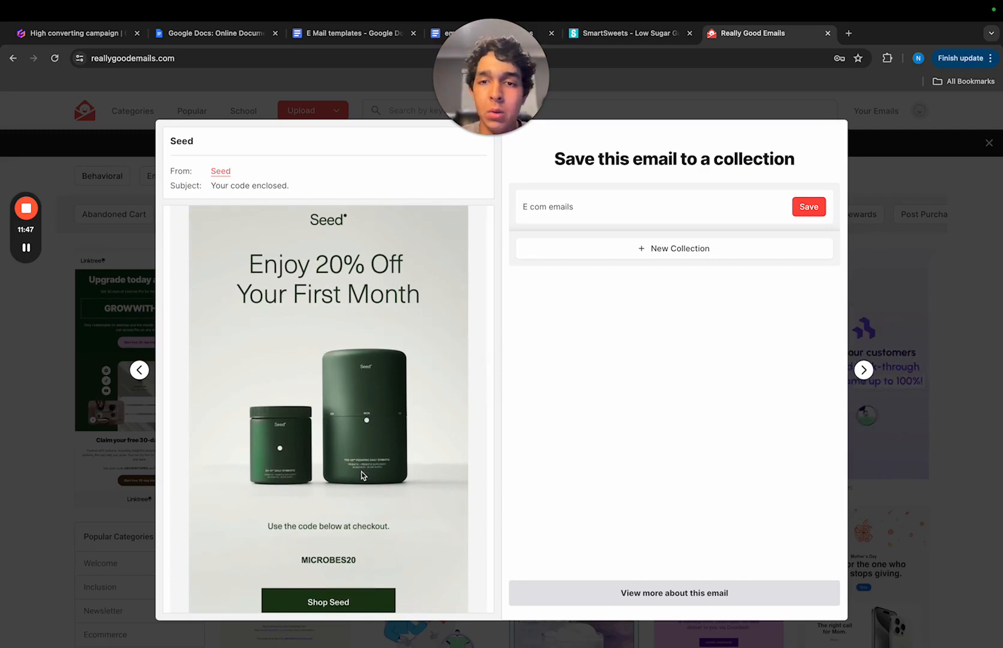
scroll(362, 475, down, 2)
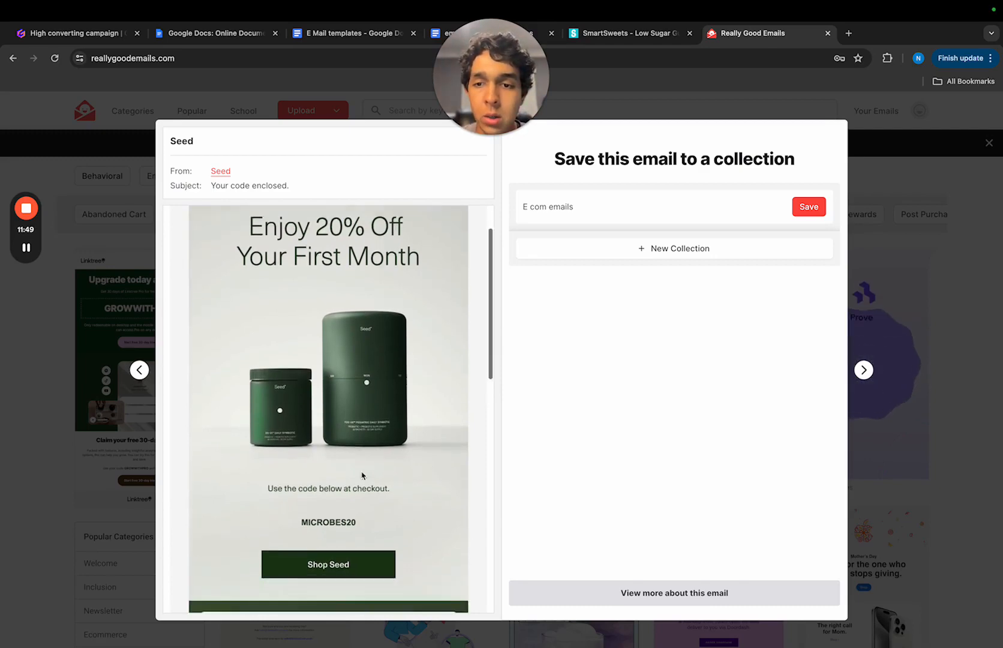
scroll(362, 475, down, 12)
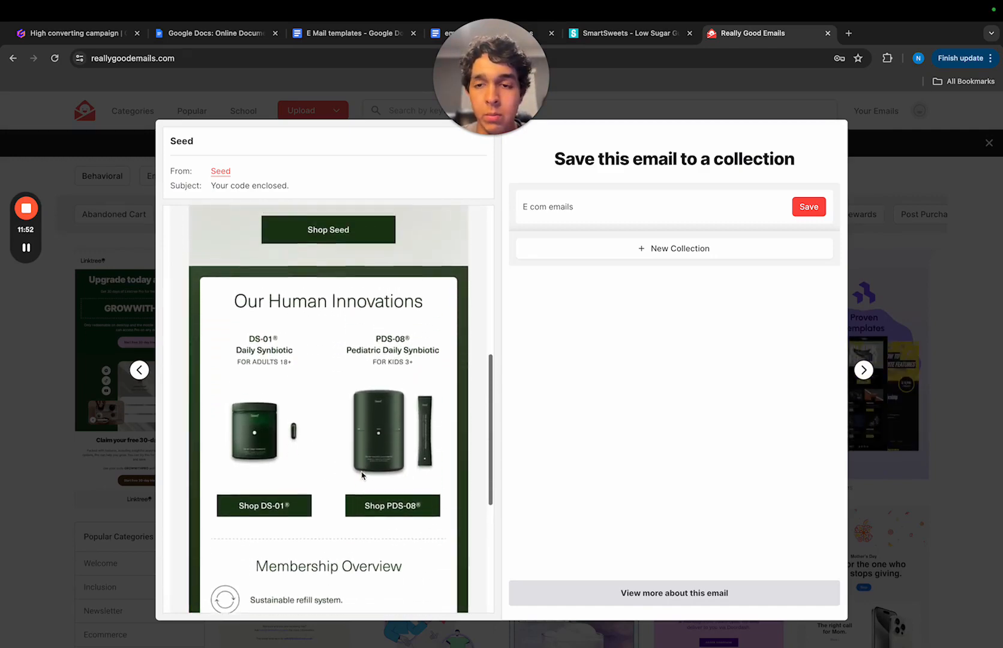
scroll(362, 475, up, 1)
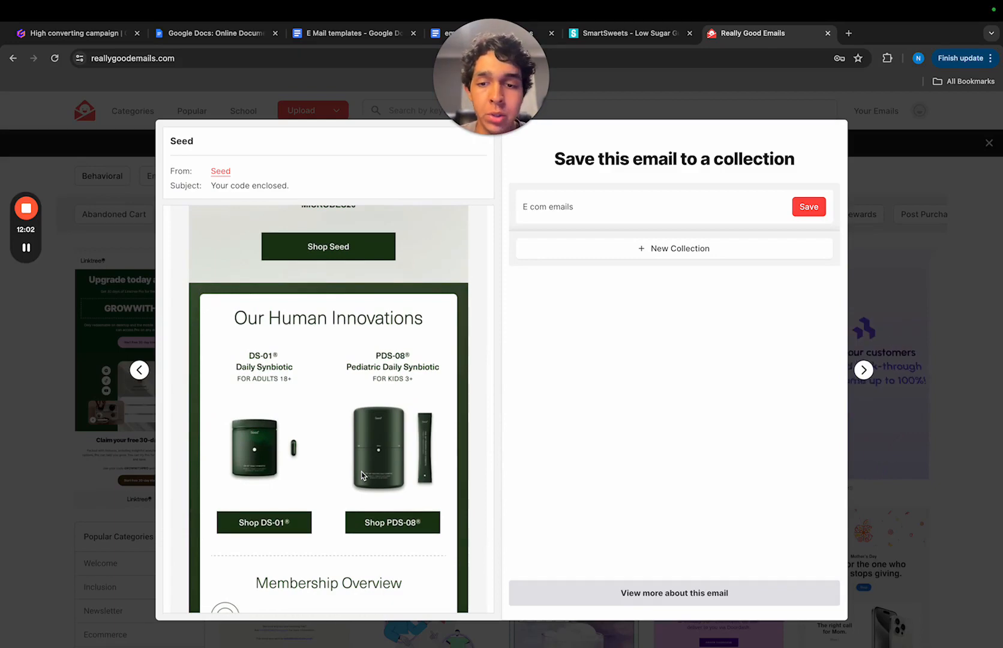
scroll(361, 475, down, 2)
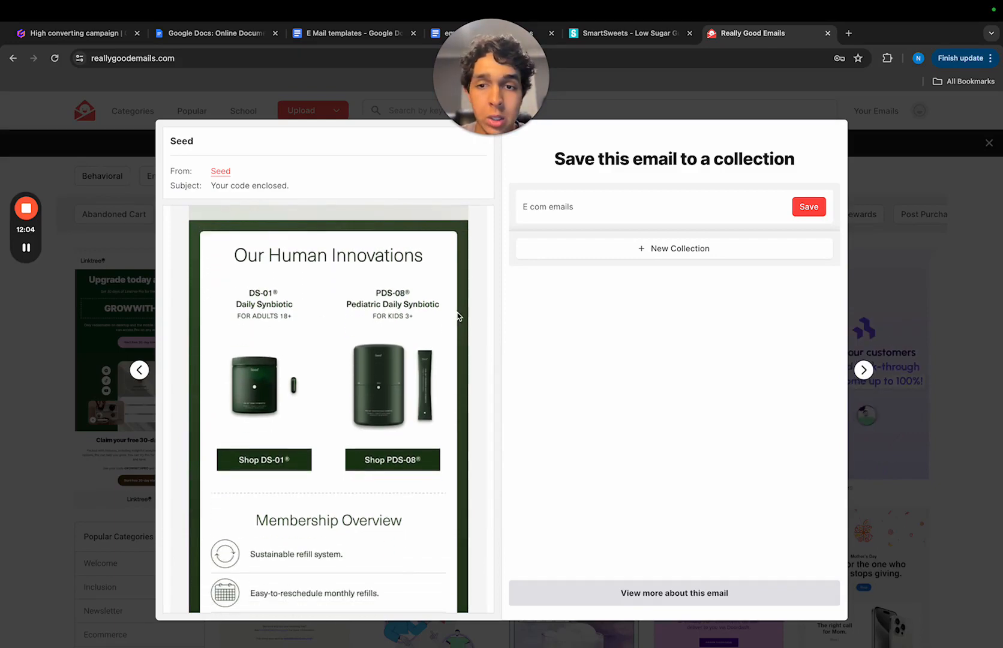
scroll(381, 363, down, 6)
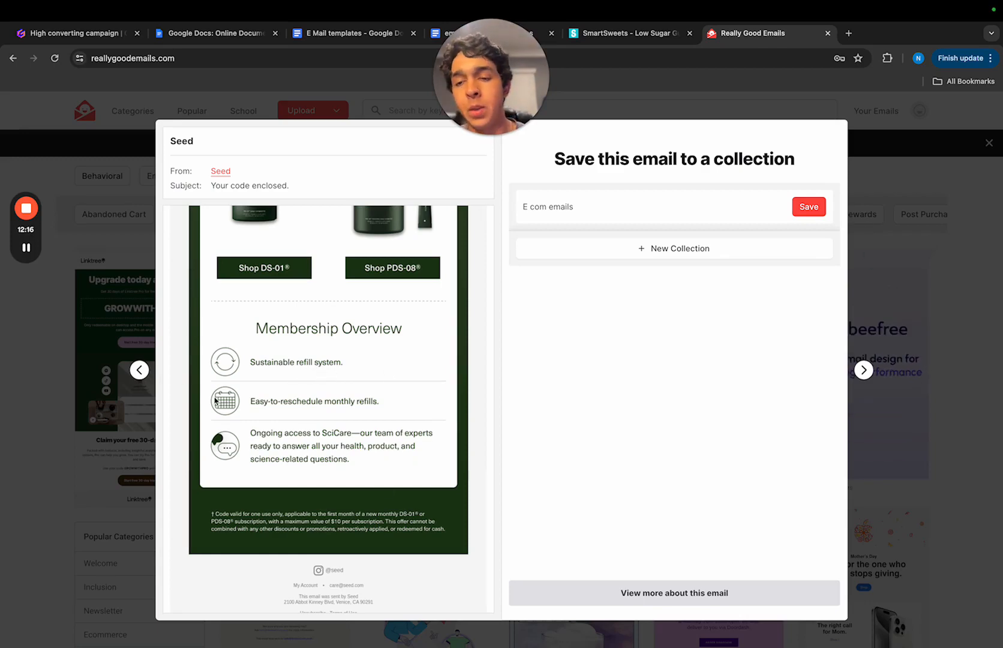
- Review the Seed email's hero section again, close the email and look through the gallery for another layout example
scroll(330, 459, up, 10)
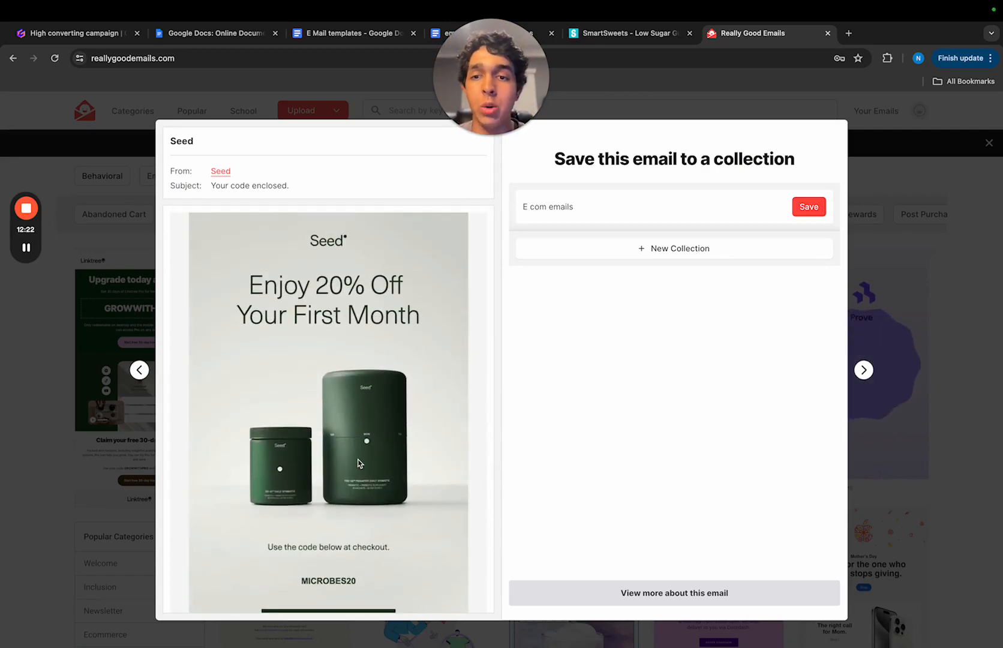
key(Escape)
scroll(628, 471, down, 5)
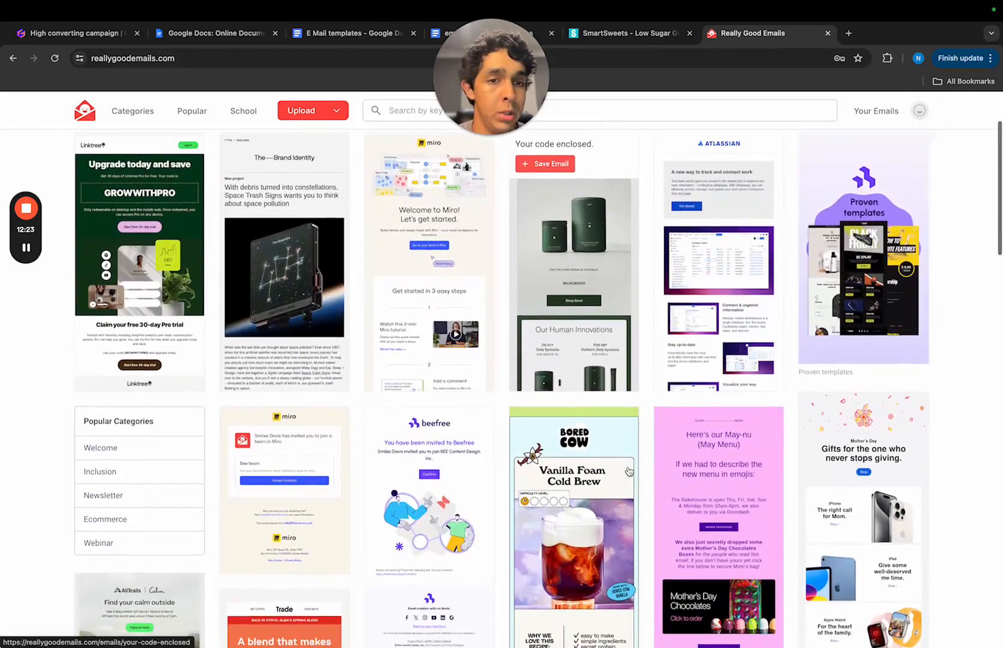
scroll(628, 471, down, 6)
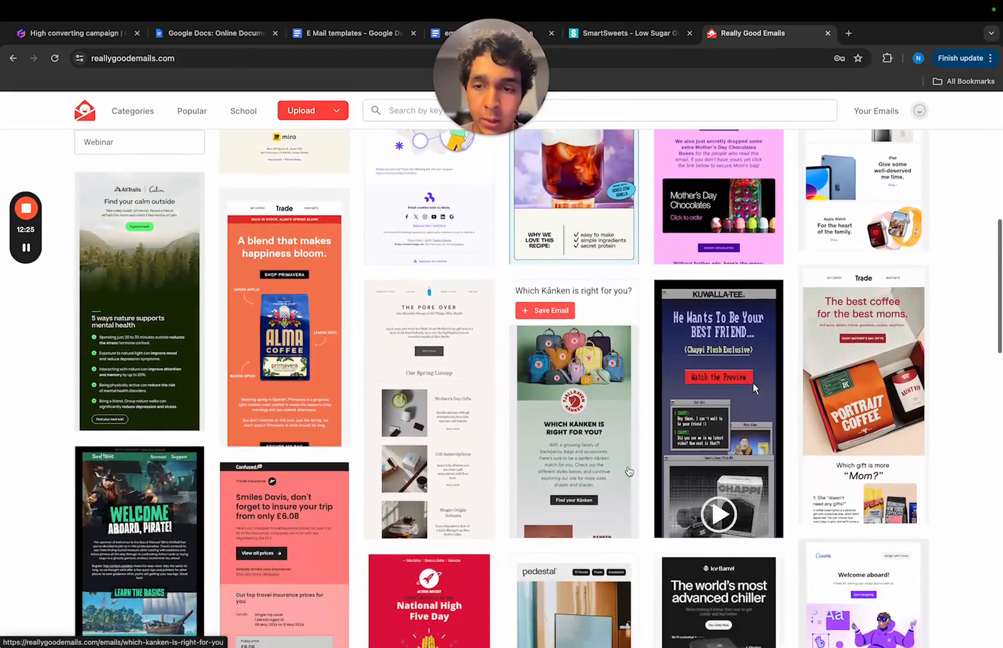
scroll(628, 471, up, 1)
scroll(628, 471, up, 2)
- Open the Bored Cow "Vanilla Foam Cold Brew" email and examine its hero, recipe benefits, body copy and call-to-action
click(544, 354)
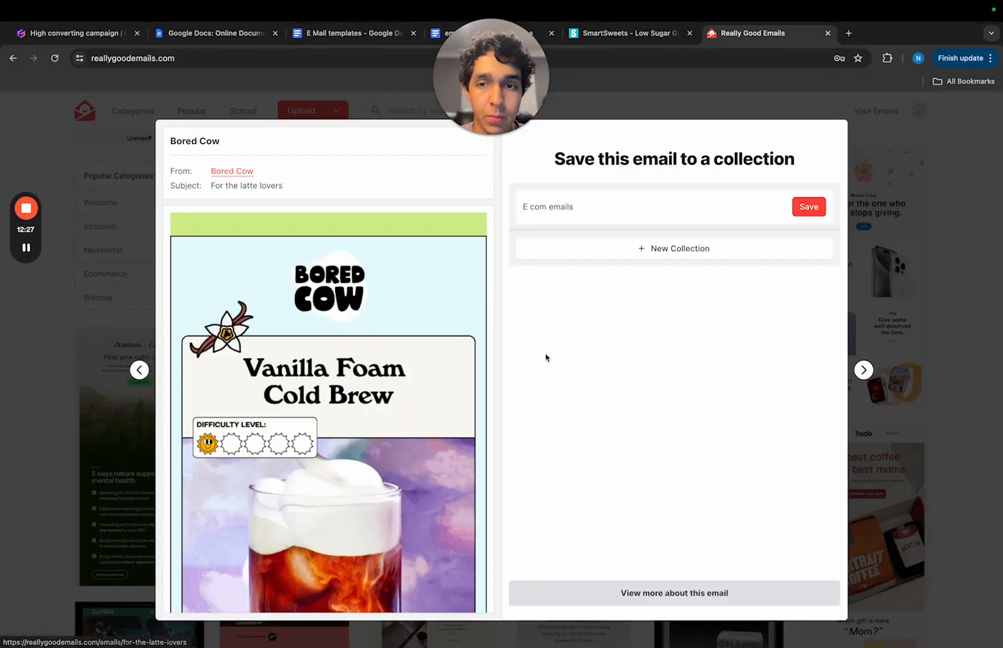
scroll(351, 390, down, 5)
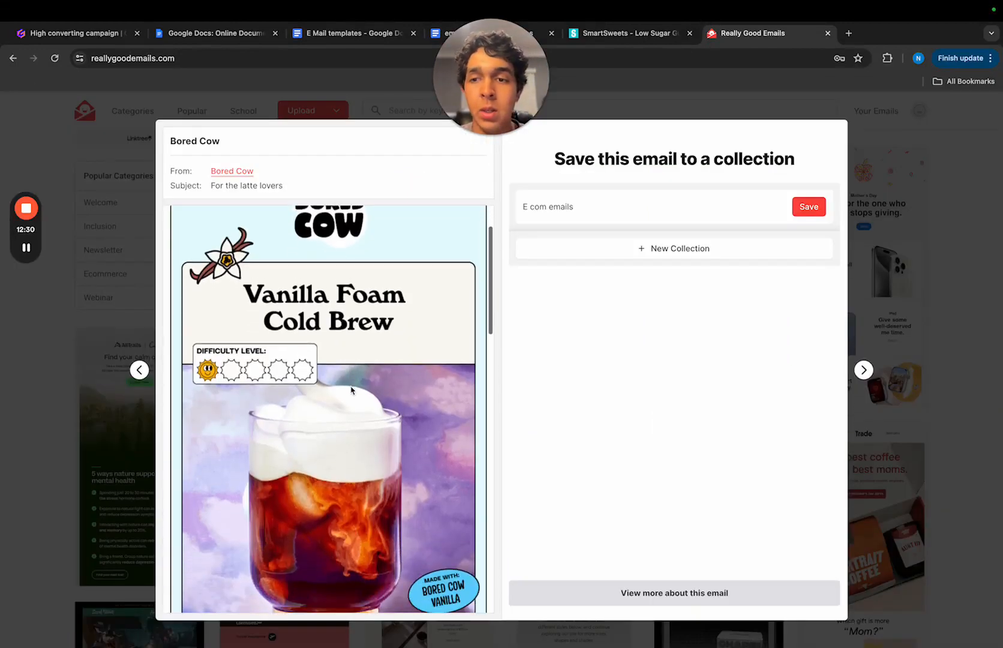
scroll(351, 391, down, 10)
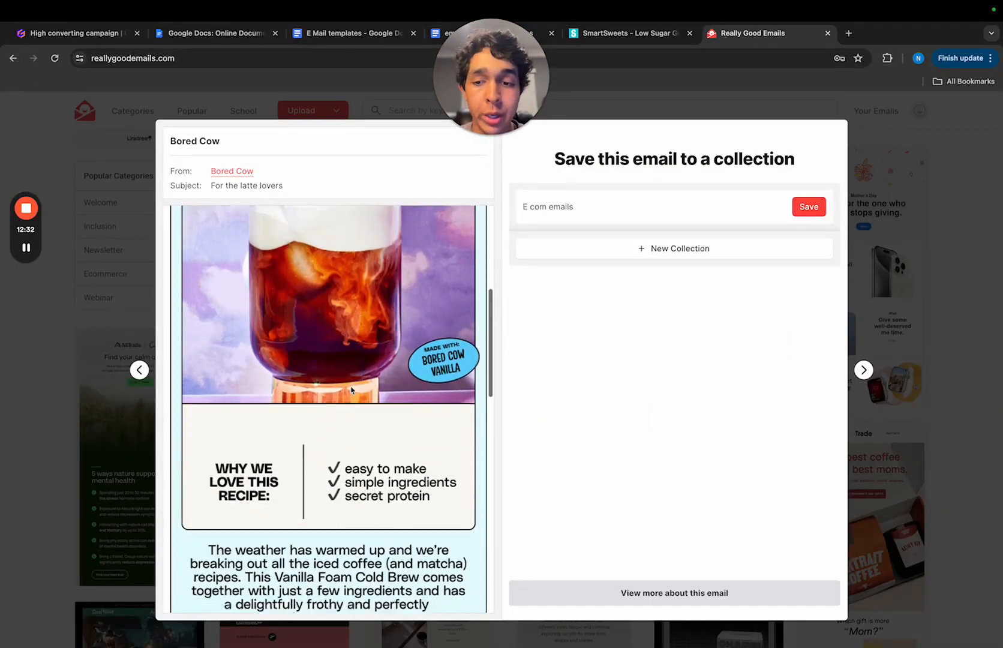
scroll(351, 390, down, 2)
scroll(351, 390, up, 3)
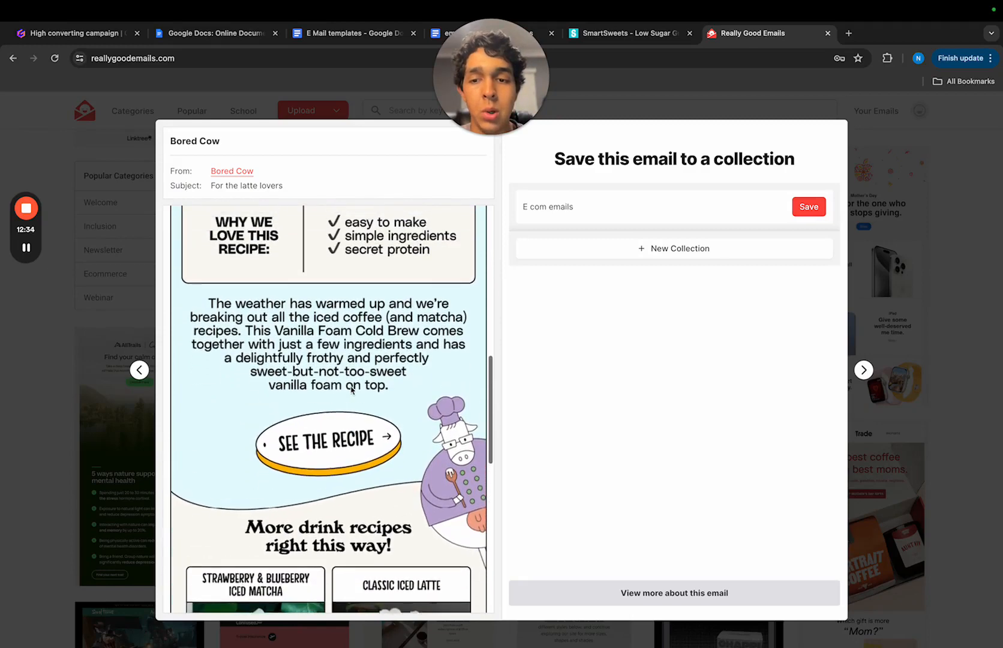
scroll(351, 390, up, 10)
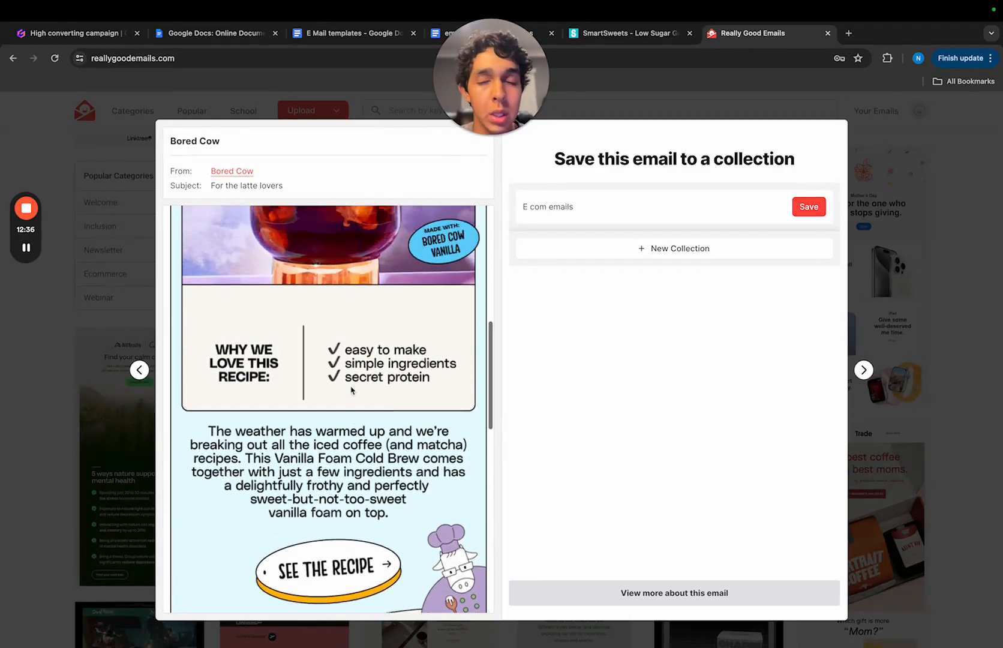
scroll(351, 391, up, 1)
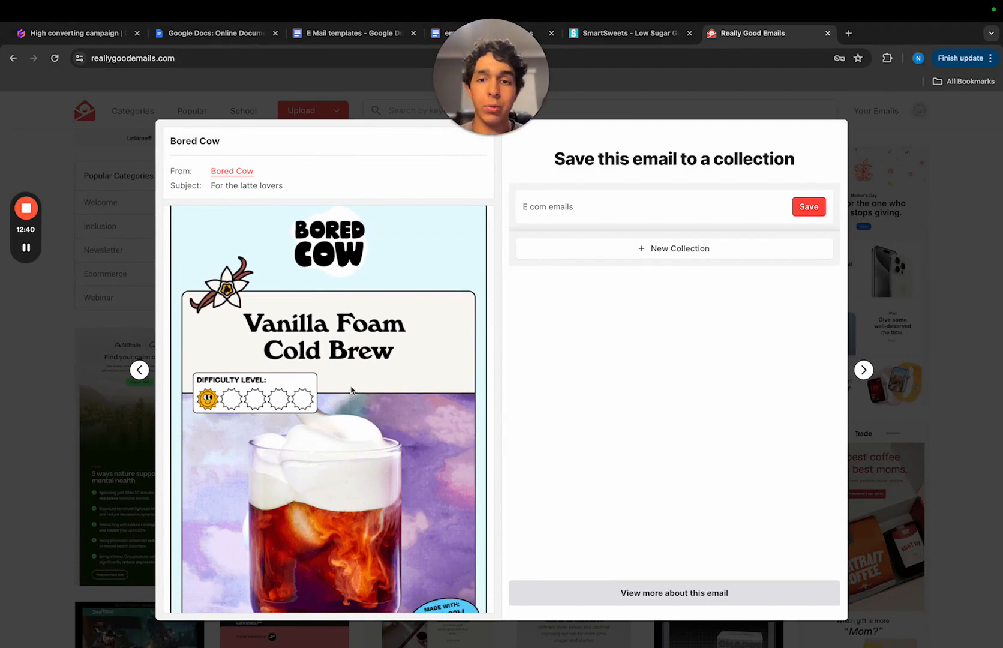
scroll(348, 387, down, 3)
scroll(339, 354, up, 4)
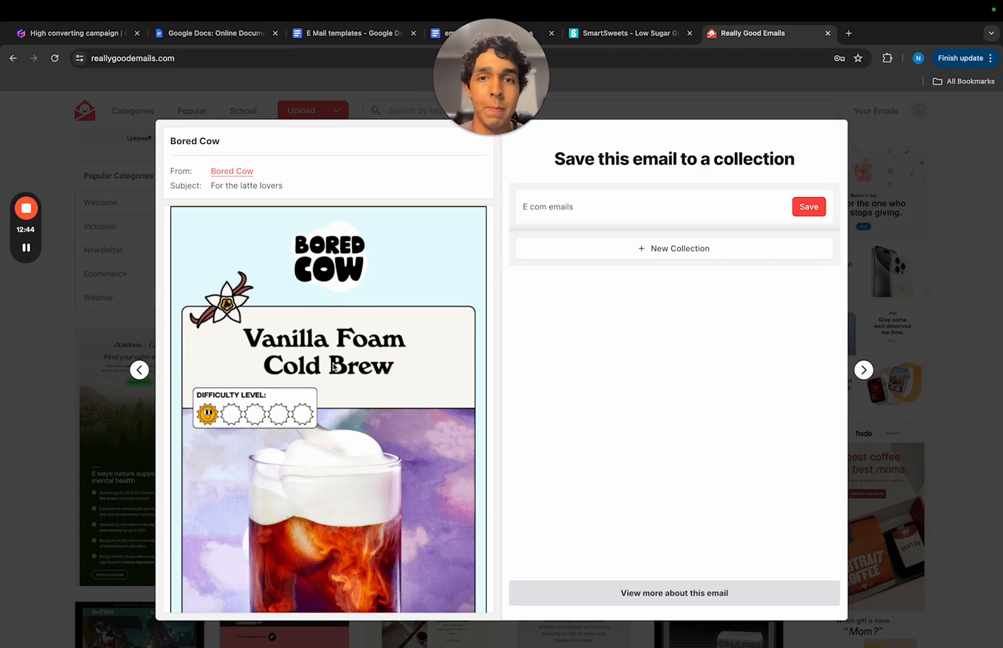
scroll(334, 366, down, 6)
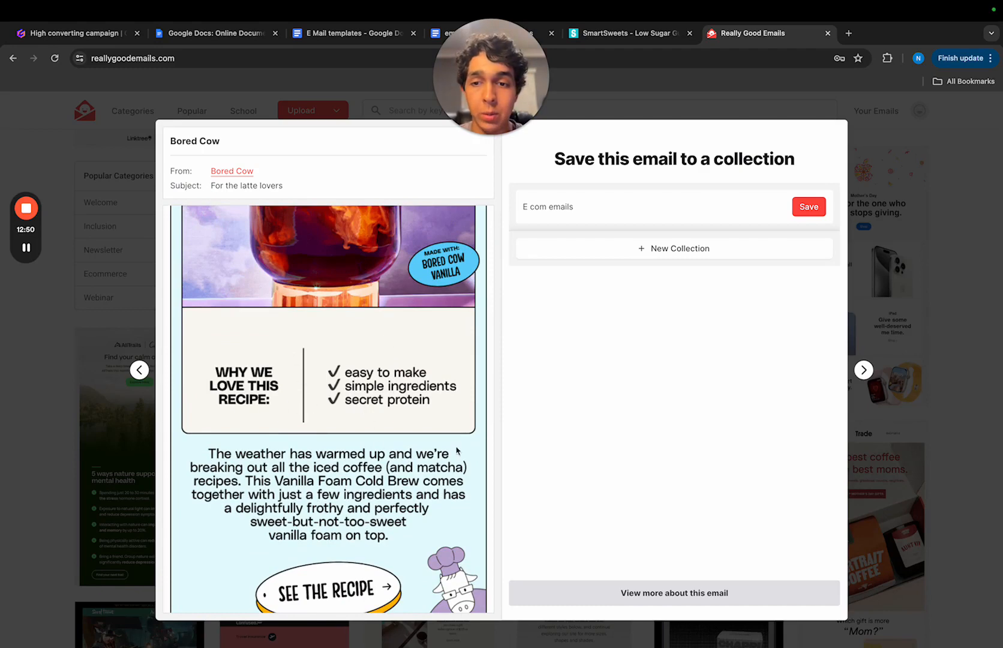
scroll(277, 468, down, 2)
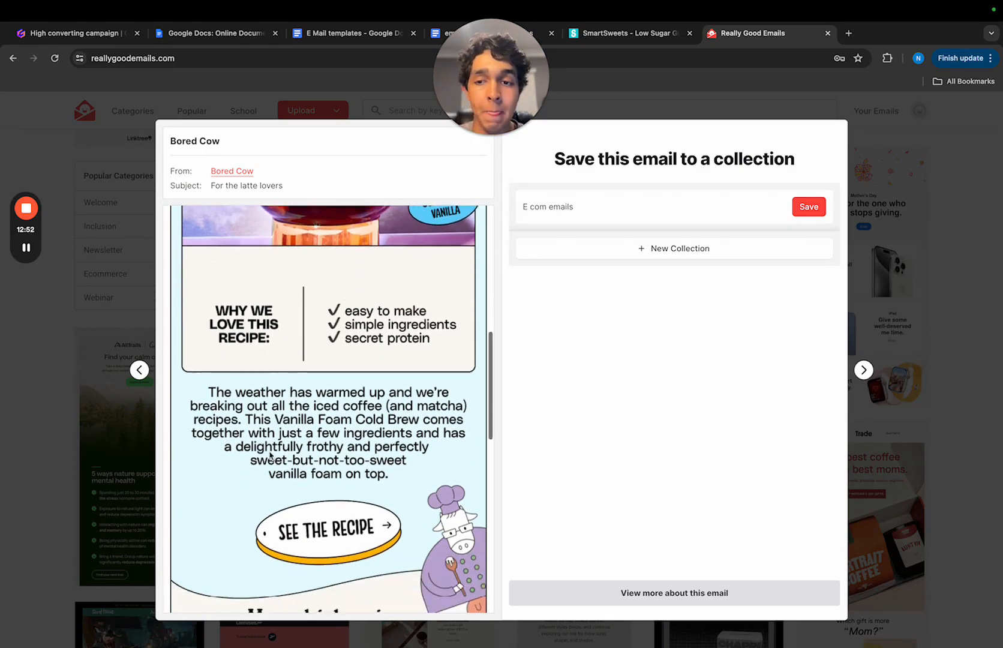
scroll(277, 468, down, 3)
scroll(320, 515, up, 10)
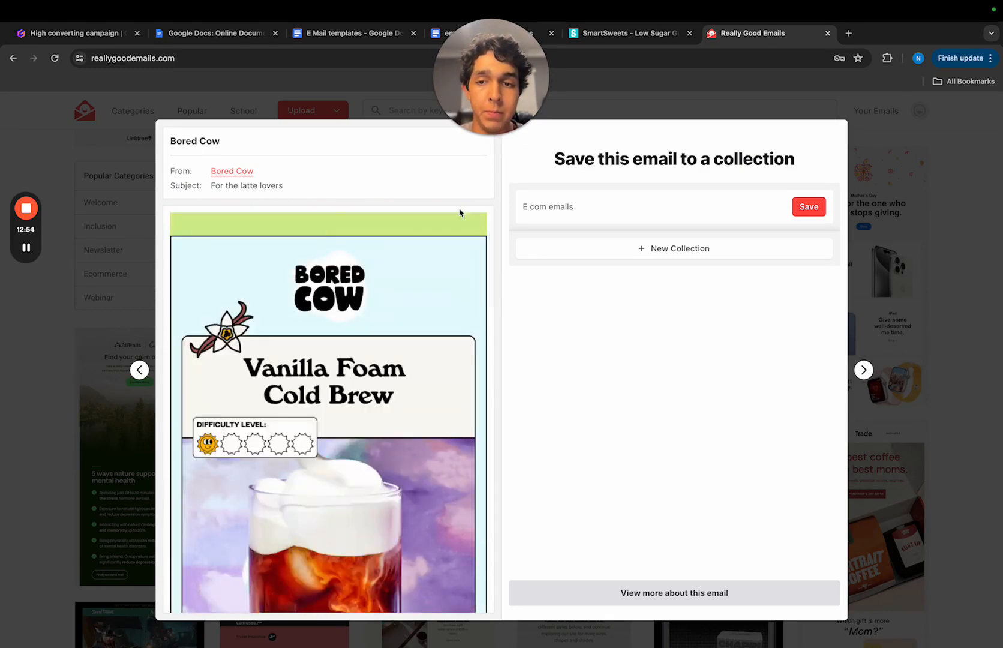
- Open the Blue Bottle "Our April Roundup" email in place of the Bored Cow one, examine its layout and close it
click(913, 258)
scroll(465, 521, down, 3)
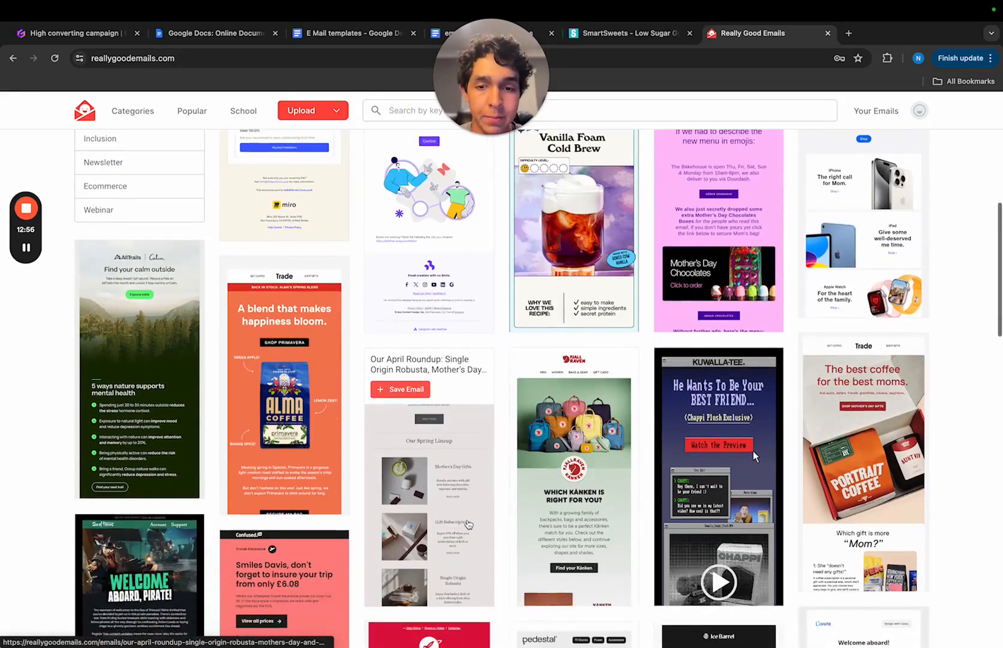
click(428, 410)
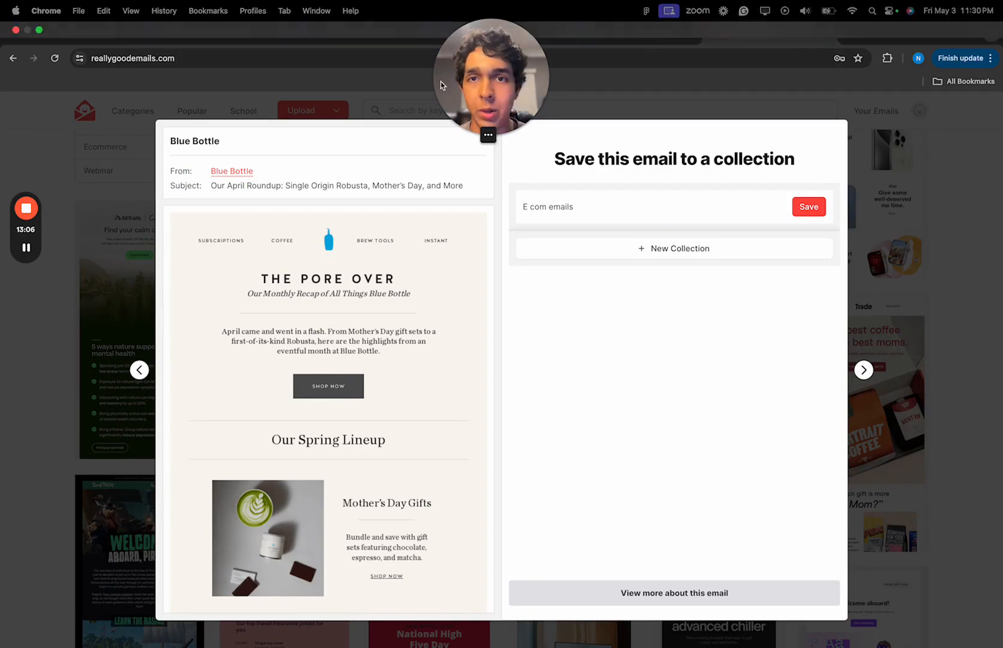
click(424, 108)
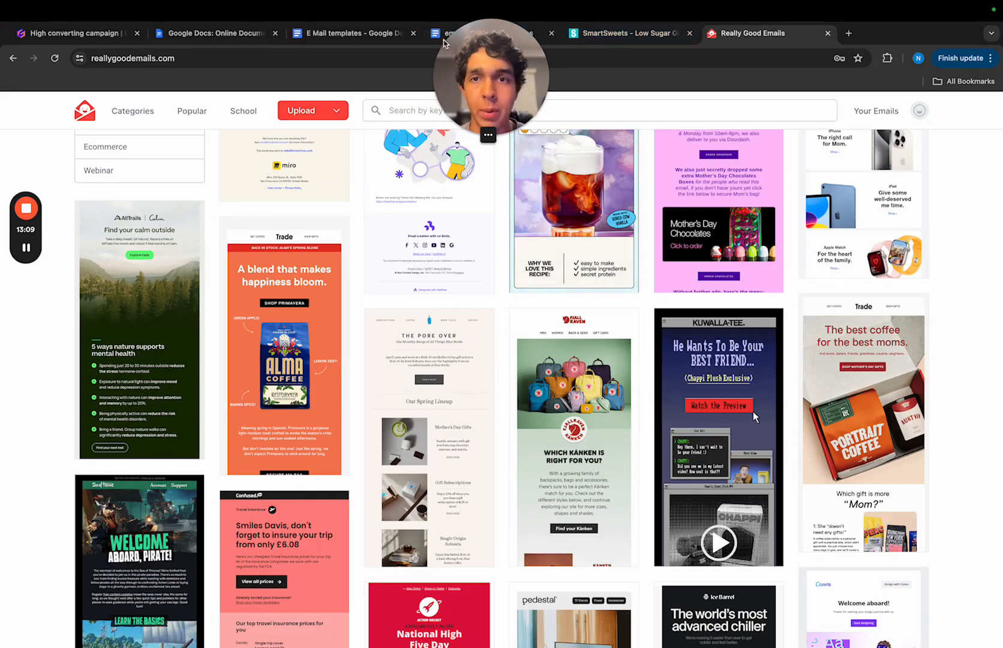
- Check the campaign copy table in the "email yt vid" document and return to the Really Good Emails gallery
drag(498, 75, 568, 138)
click(510, 36)
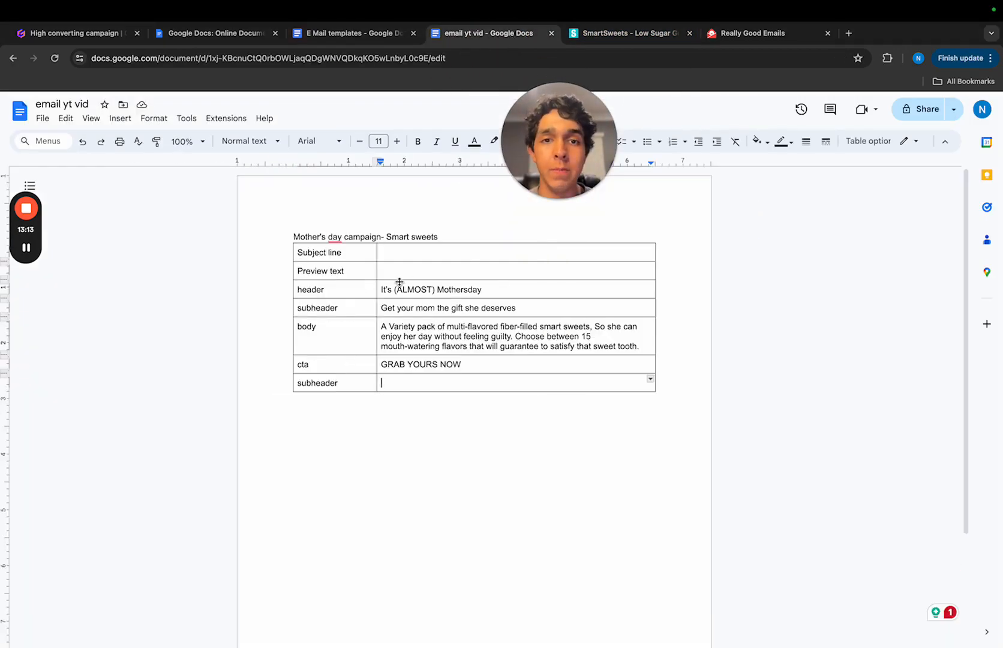
click(744, 33)
- Open the Ice Barrel "The world's most advanced chiller" email and examine its hero, performance section and feature cards
scroll(508, 475, down, 5)
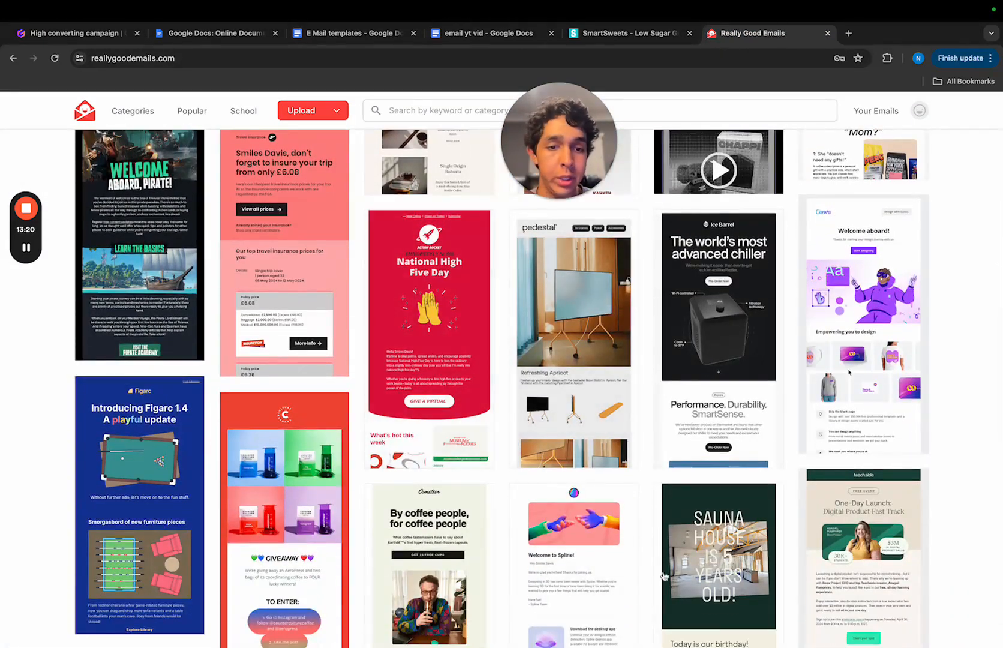
click(721, 408)
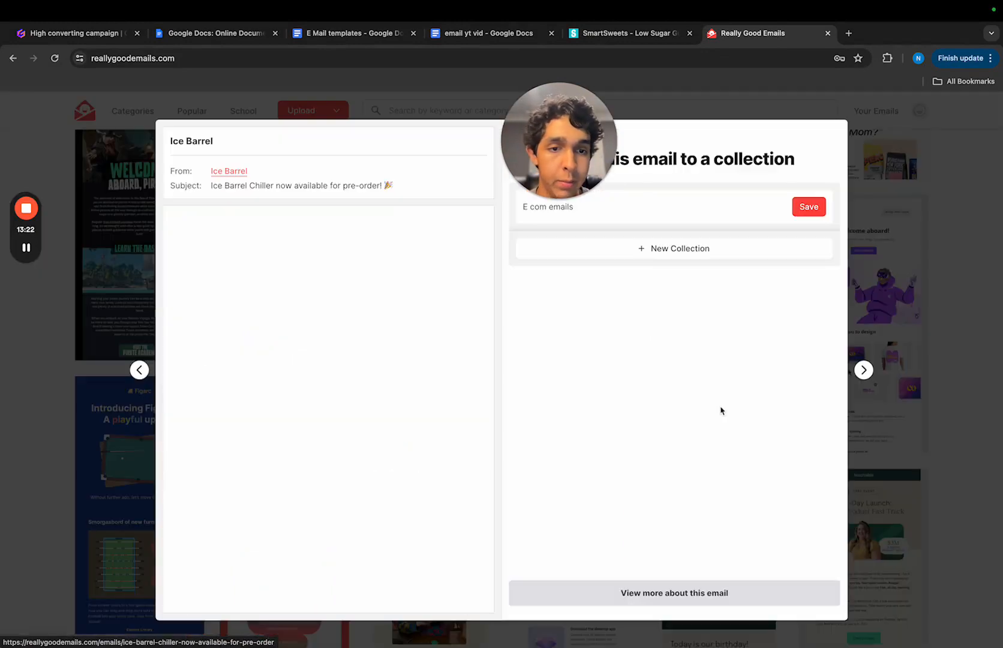
scroll(290, 420, down, 1)
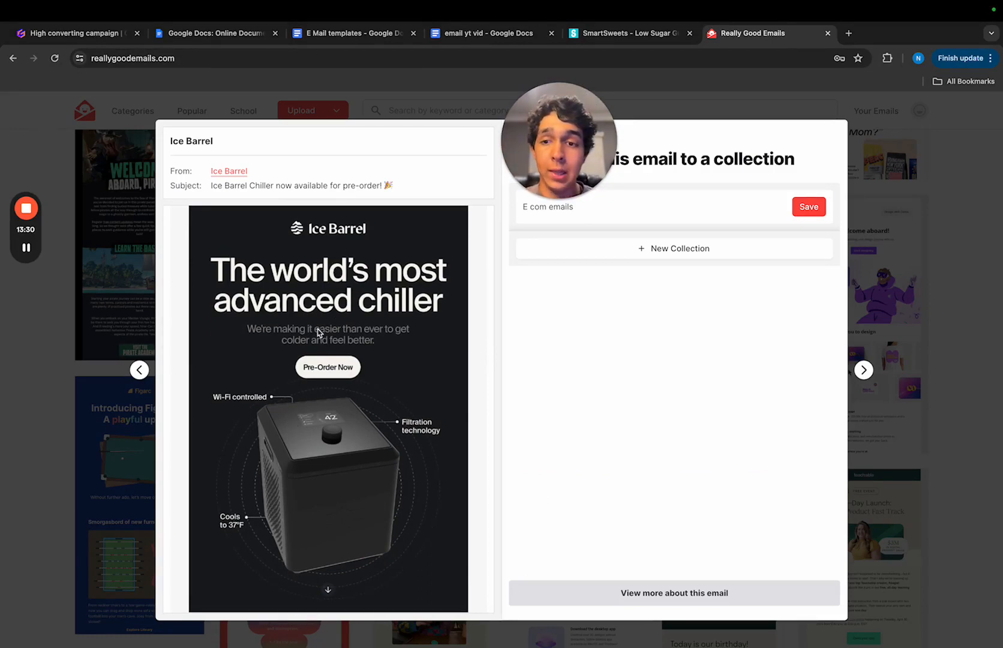
scroll(339, 376, down, 5)
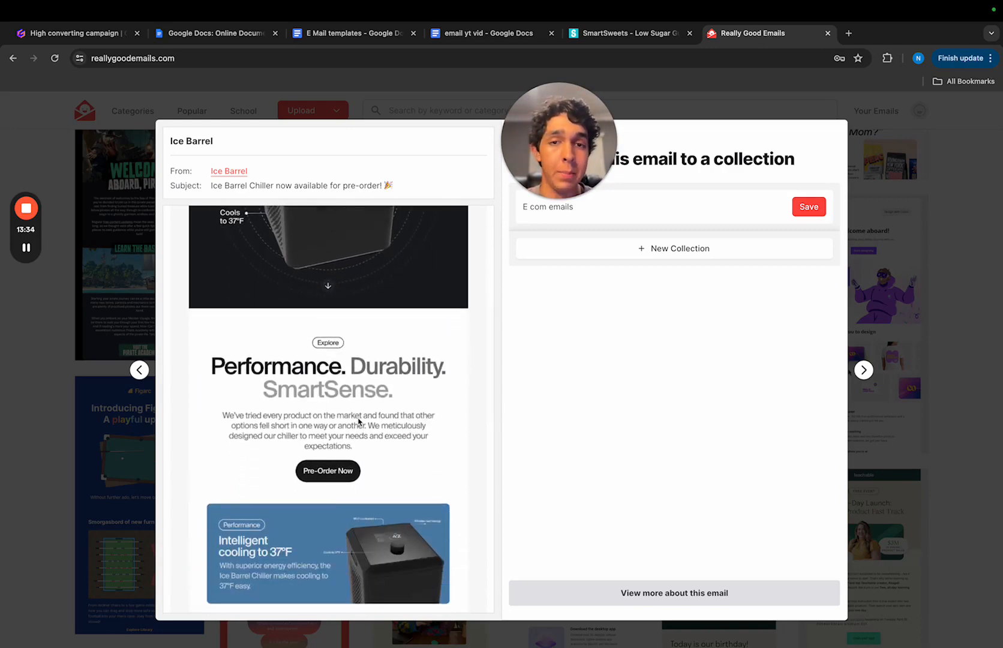
scroll(359, 421, down, 2)
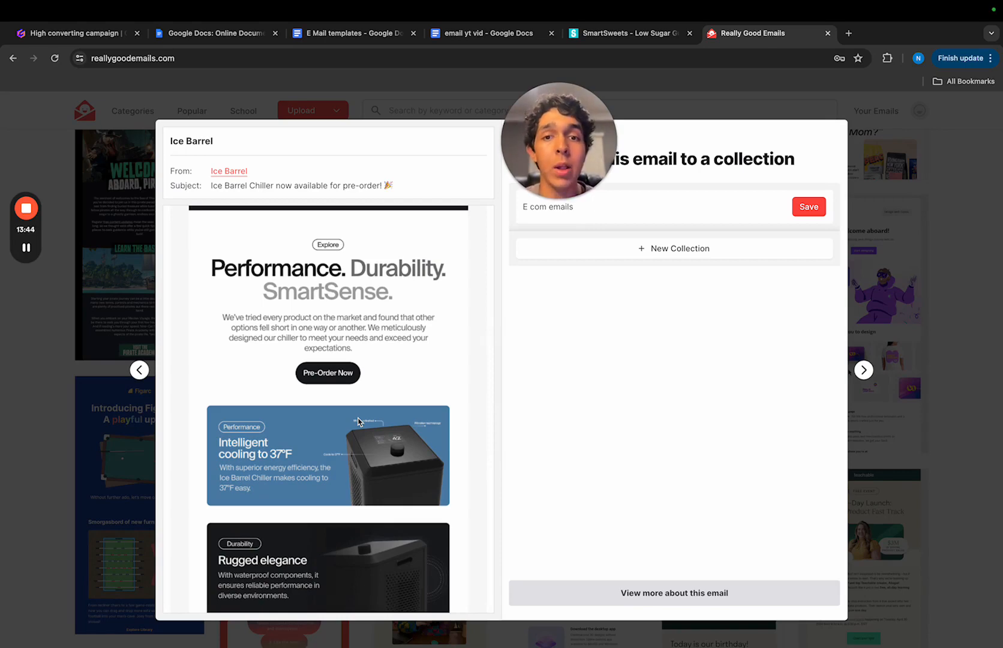
scroll(359, 421, up, 6)
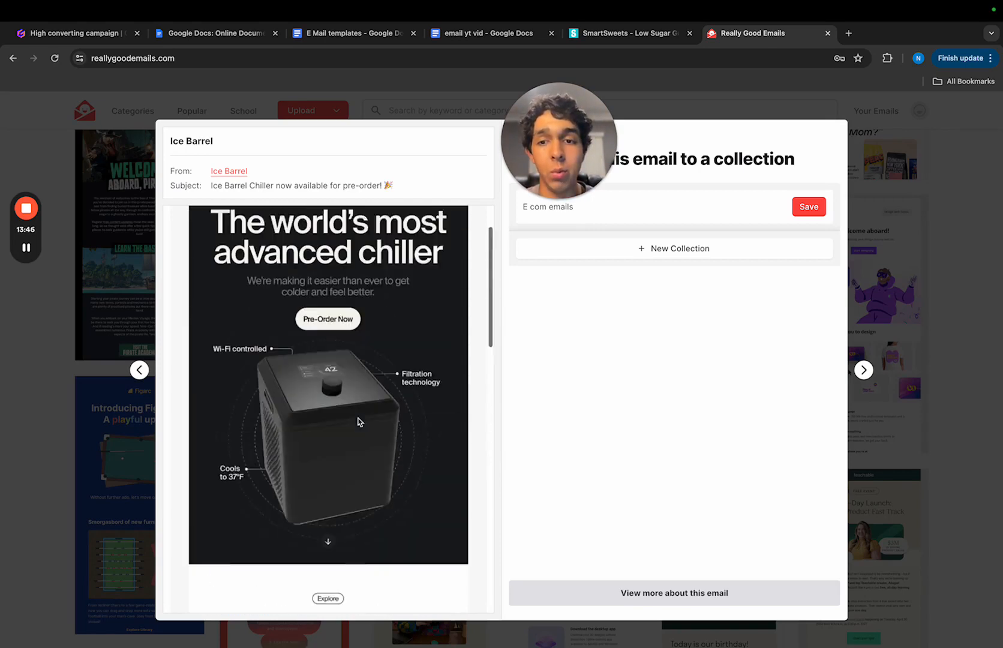
scroll(359, 422, down, 5)
scroll(358, 421, down, 5)
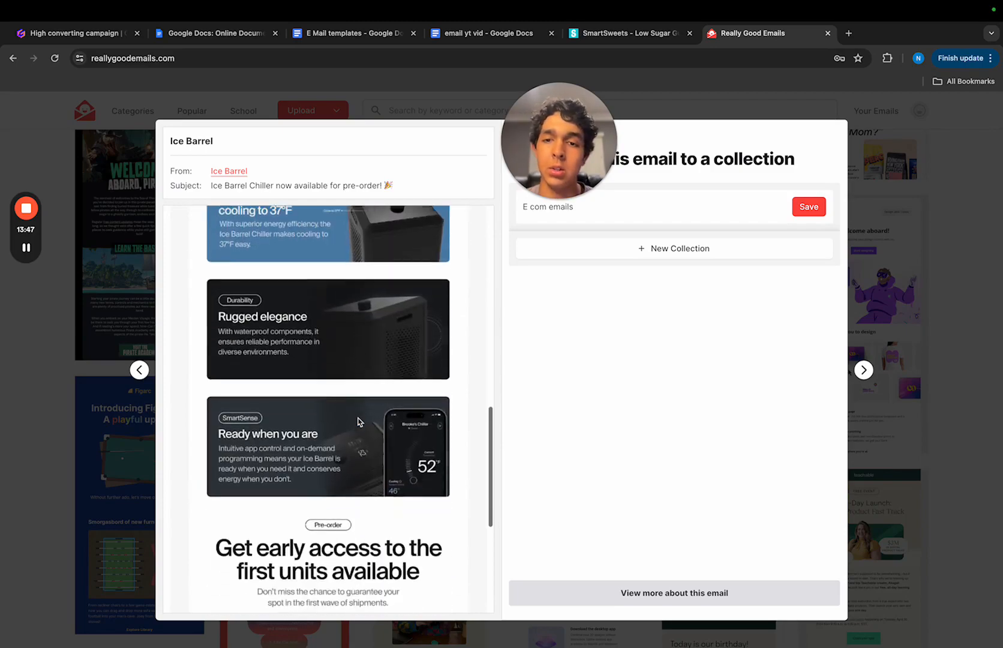
- Open the Simple Obvious "Black Friday is here!" email, examine its copy and discount button, and return to the gallery
click(885, 242)
scroll(636, 413, down, 5)
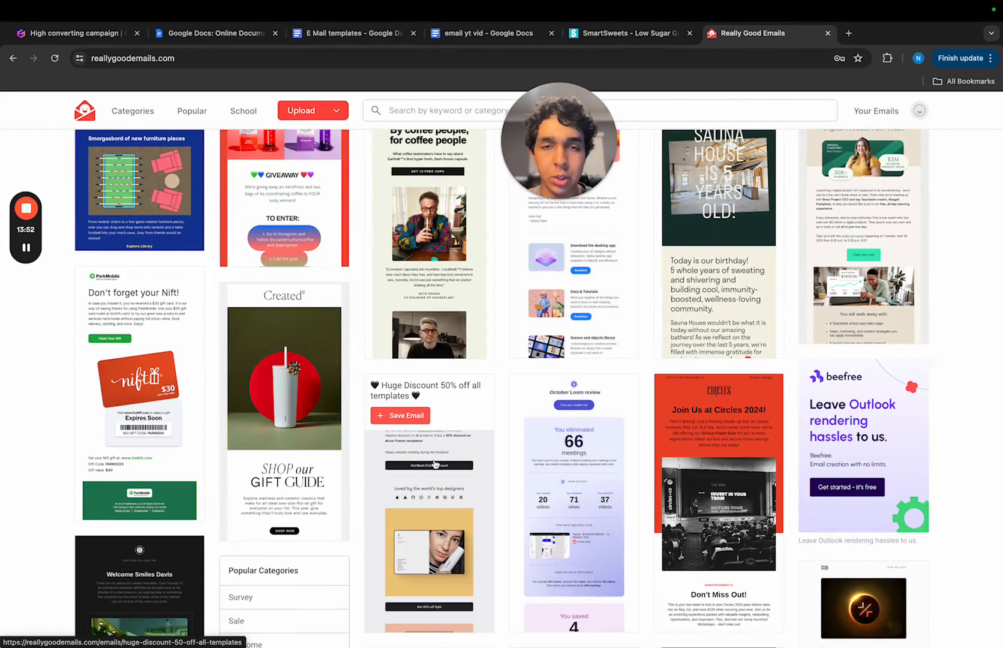
click(399, 475)
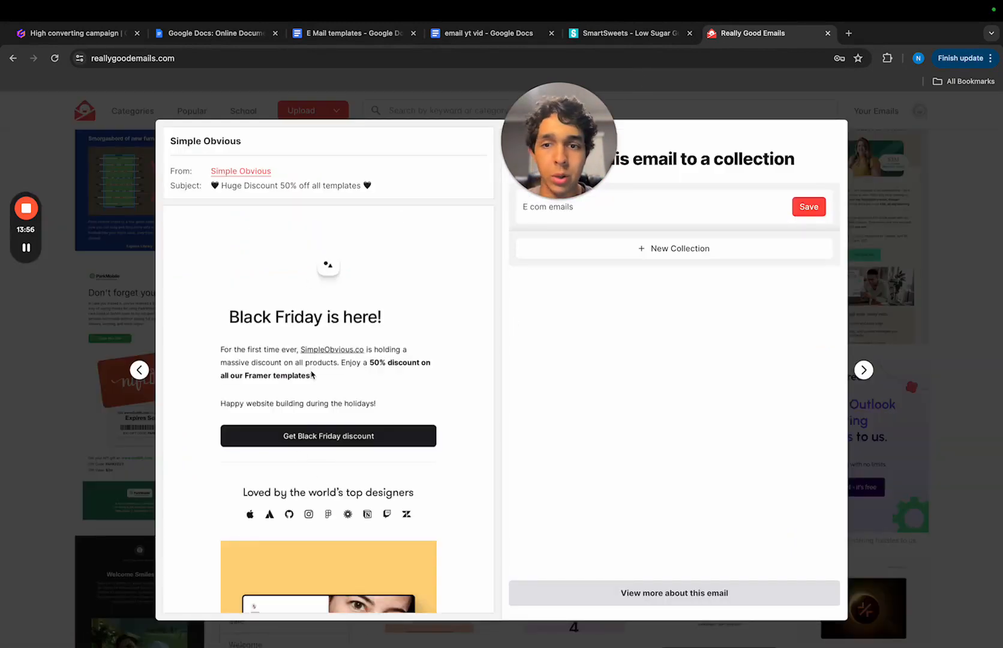
scroll(311, 375, down, 1)
scroll(312, 375, up, 1)
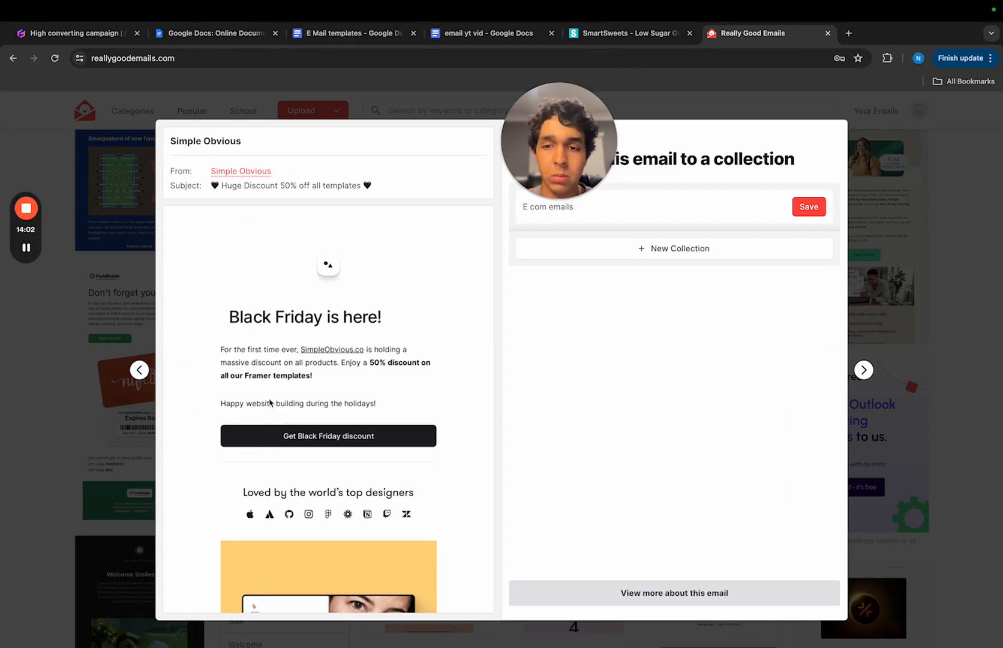
click(936, 411)
click(886, 438)
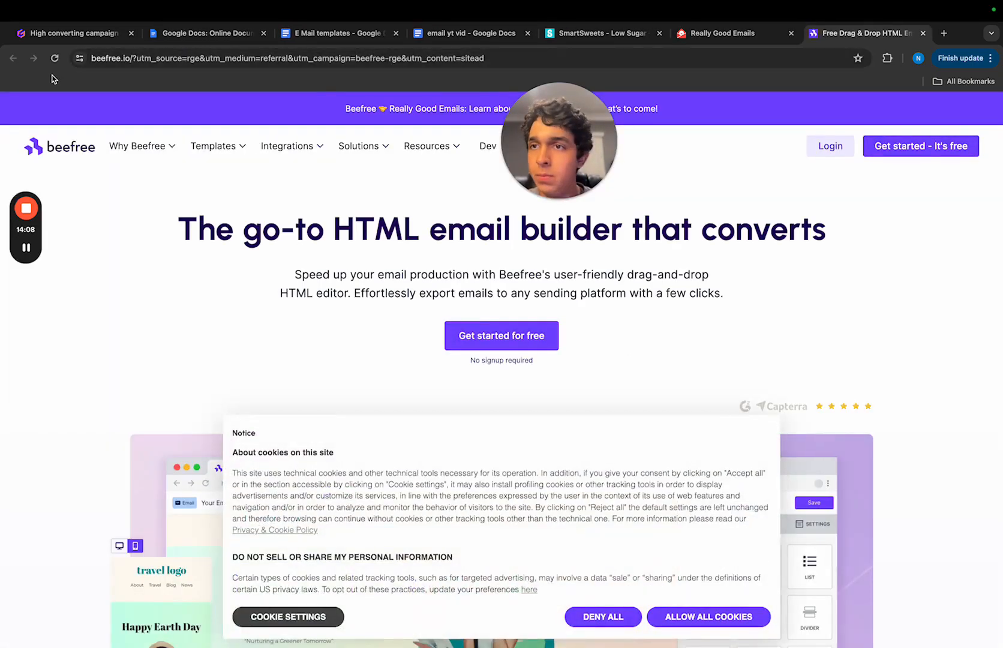
click(924, 34)
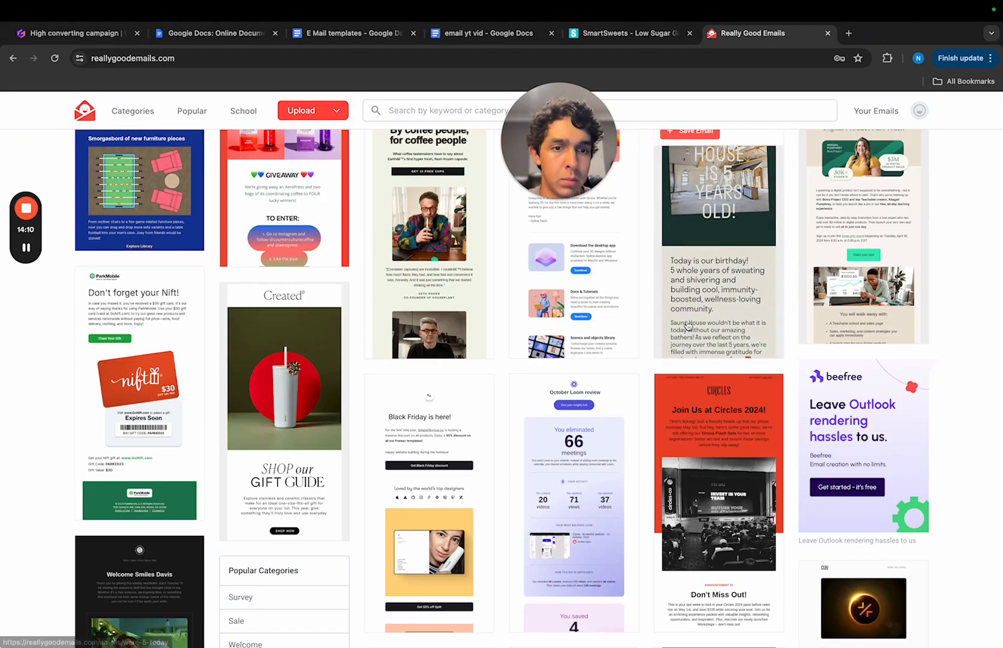
- Open the Moment "NEW Sony Gear & Deals" email and examine its hero image, headline, button and product photo section
scroll(813, 401, down, 5)
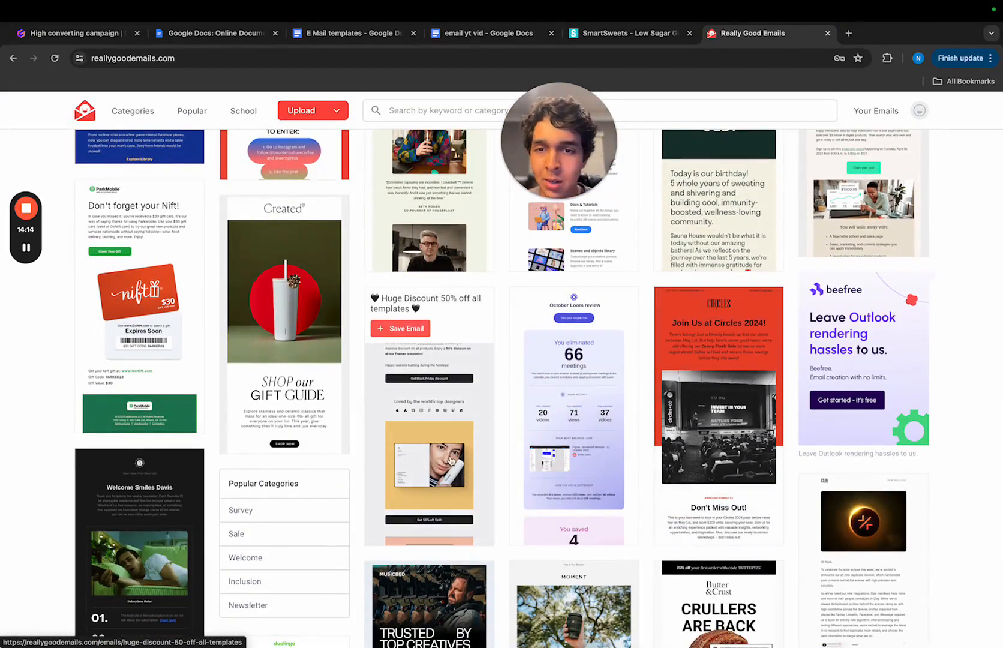
scroll(600, 426, down, 5)
click(568, 413)
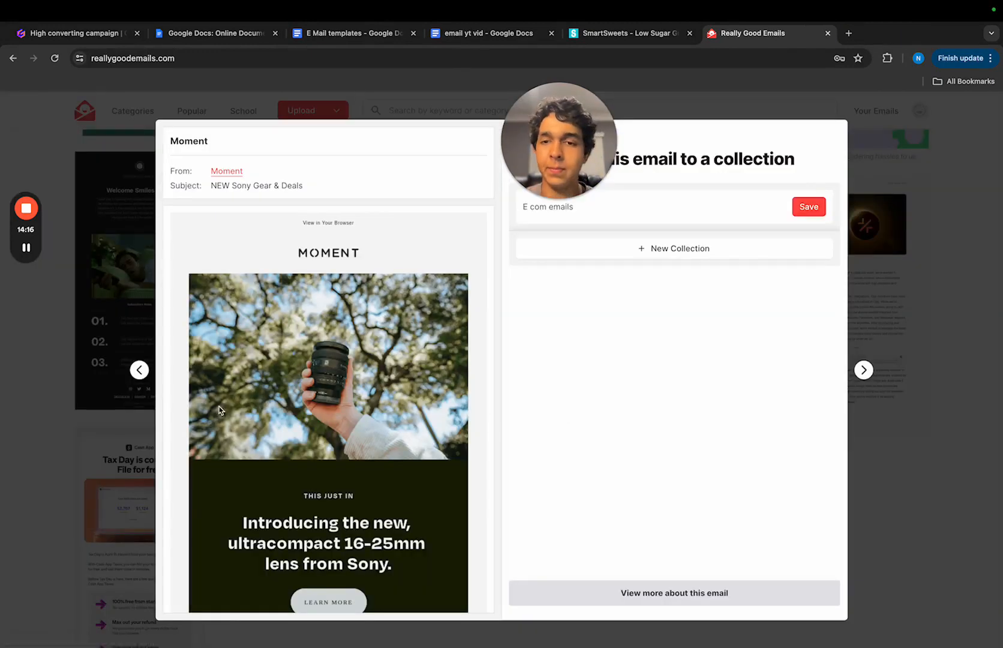
scroll(316, 404, down, 2)
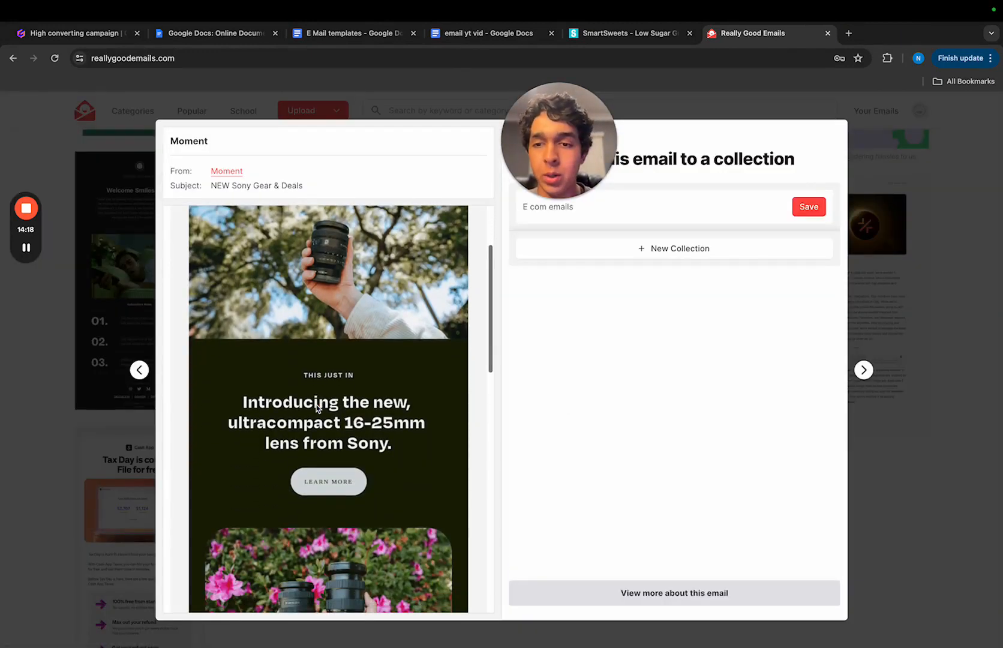
scroll(310, 391, up, 2)
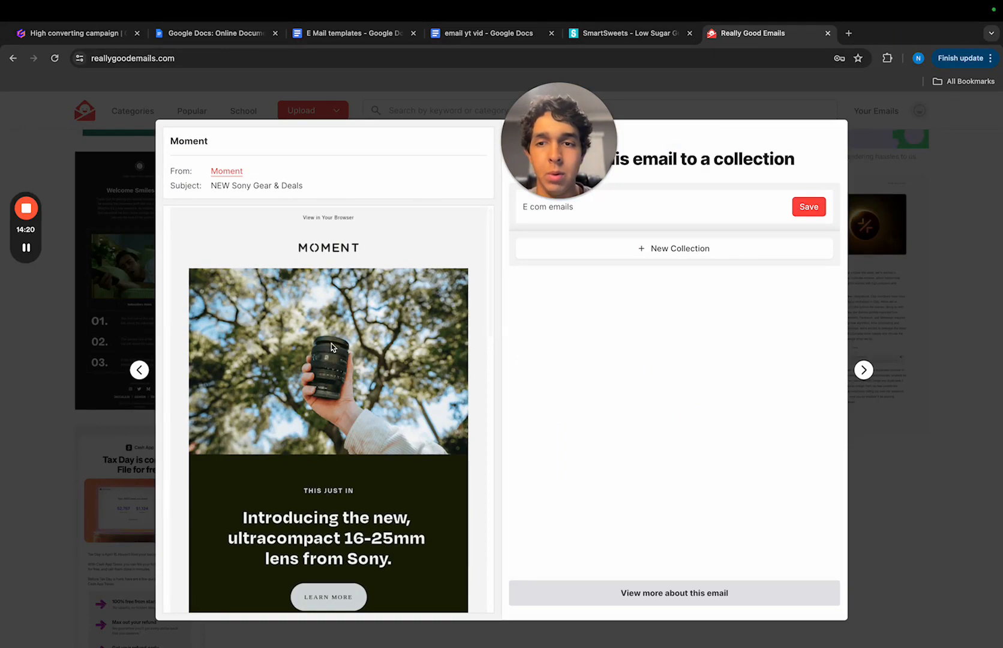
scroll(332, 344, down, 3)
scroll(331, 344, up, 2)
scroll(332, 344, down, 3)
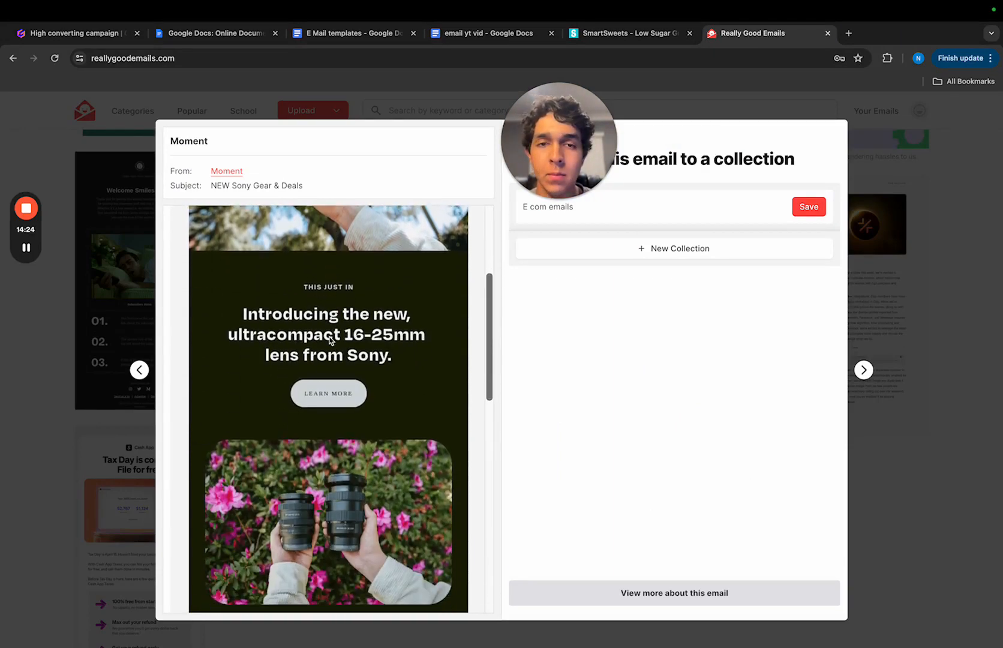
scroll(337, 396, down, 7)
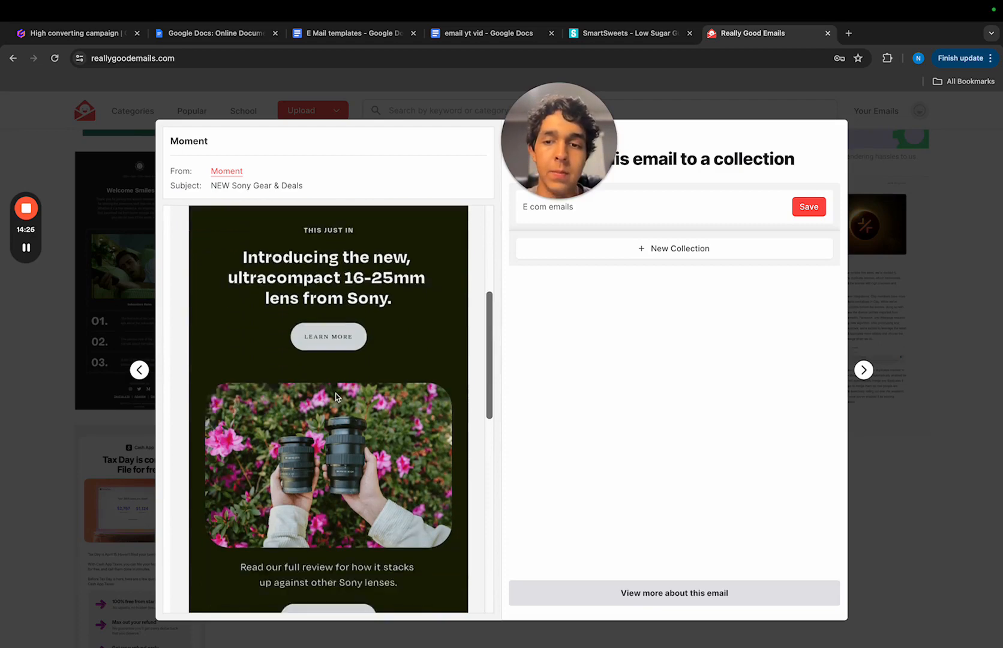
- Finish viewing the Moment email's lens section, and examine the candy flavour options on the SmartSweets Build-a-Box page
scroll(336, 397, up, 6)
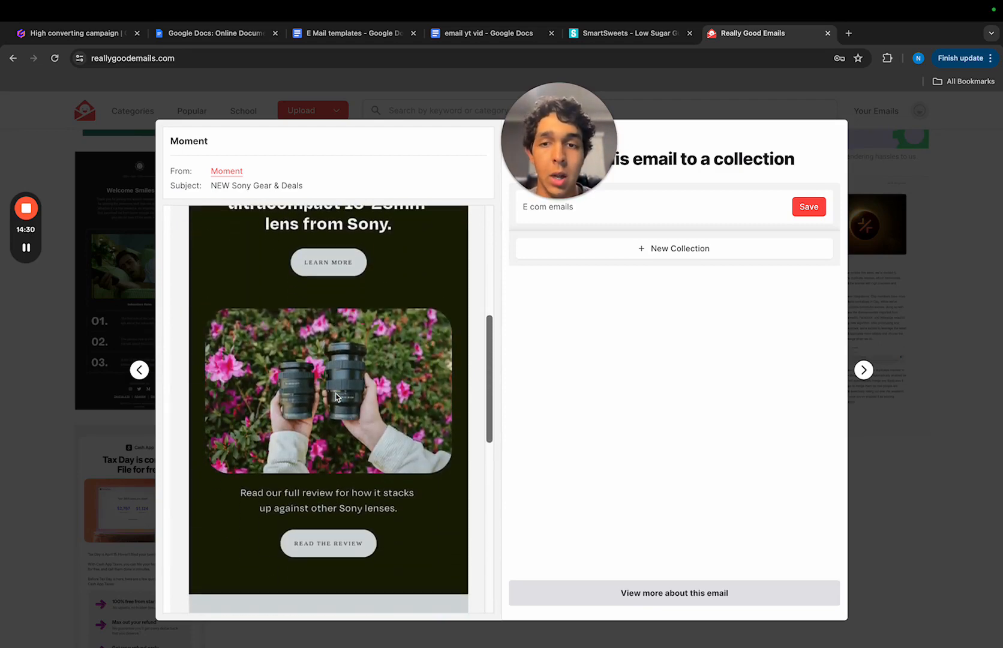
click(642, 35)
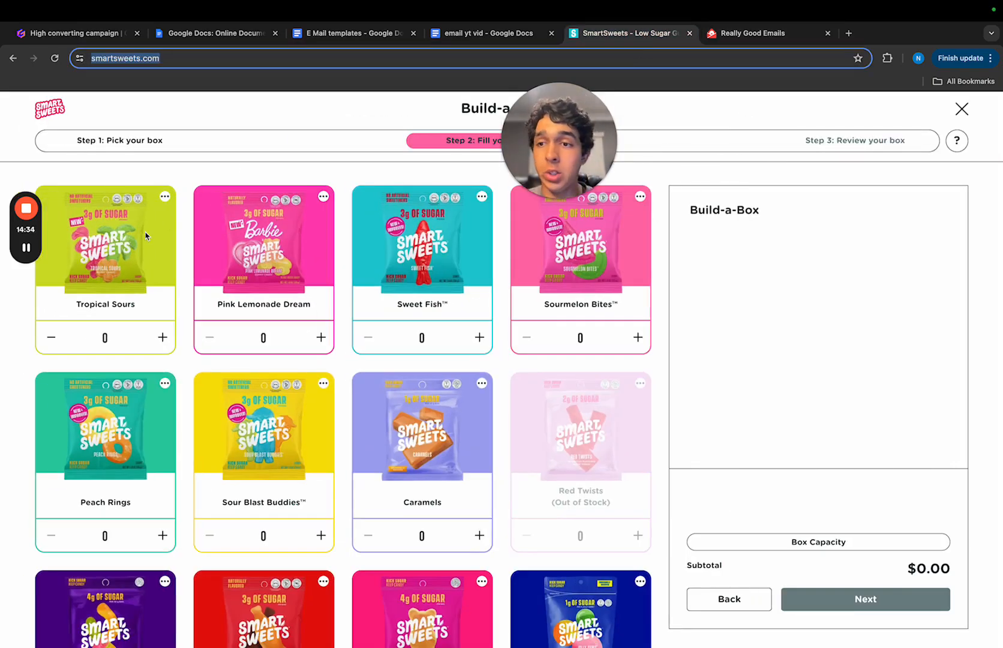
scroll(476, 274, down, 6)
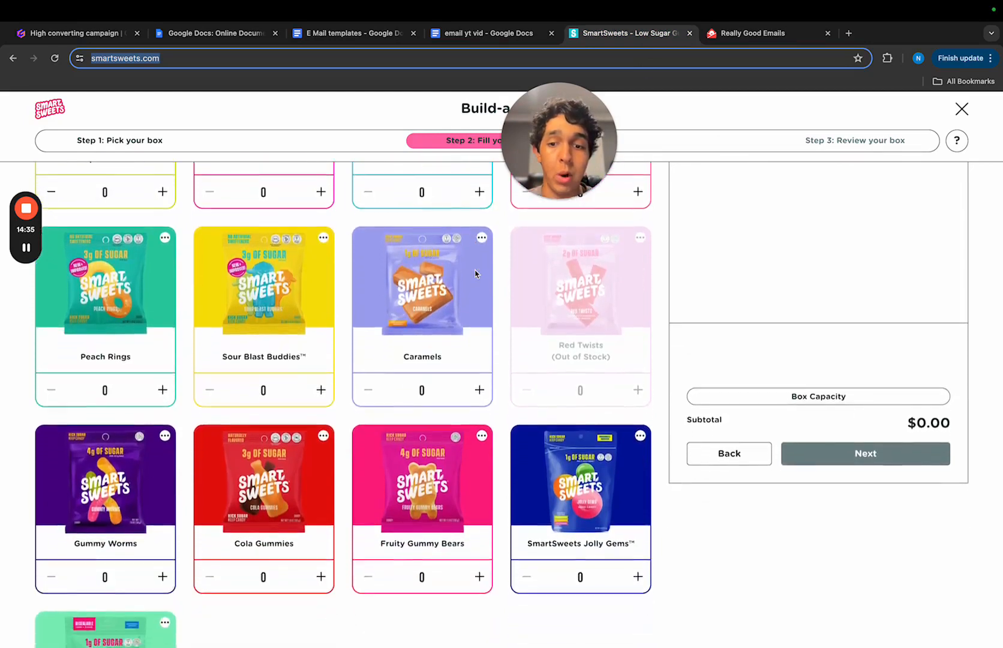
scroll(475, 274, up, 6)
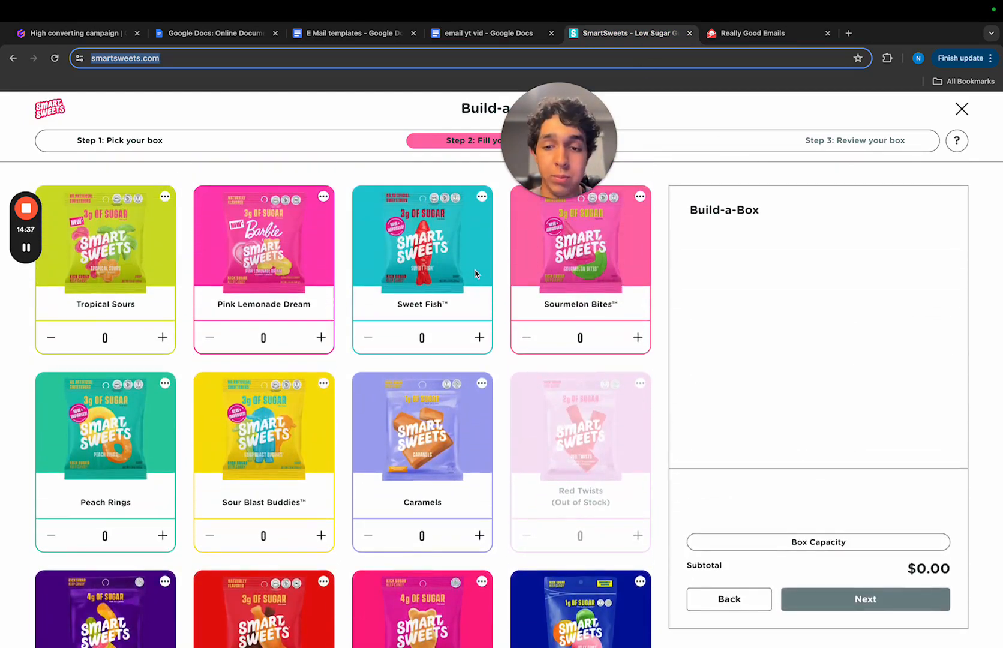
scroll(435, 544, down, 5)
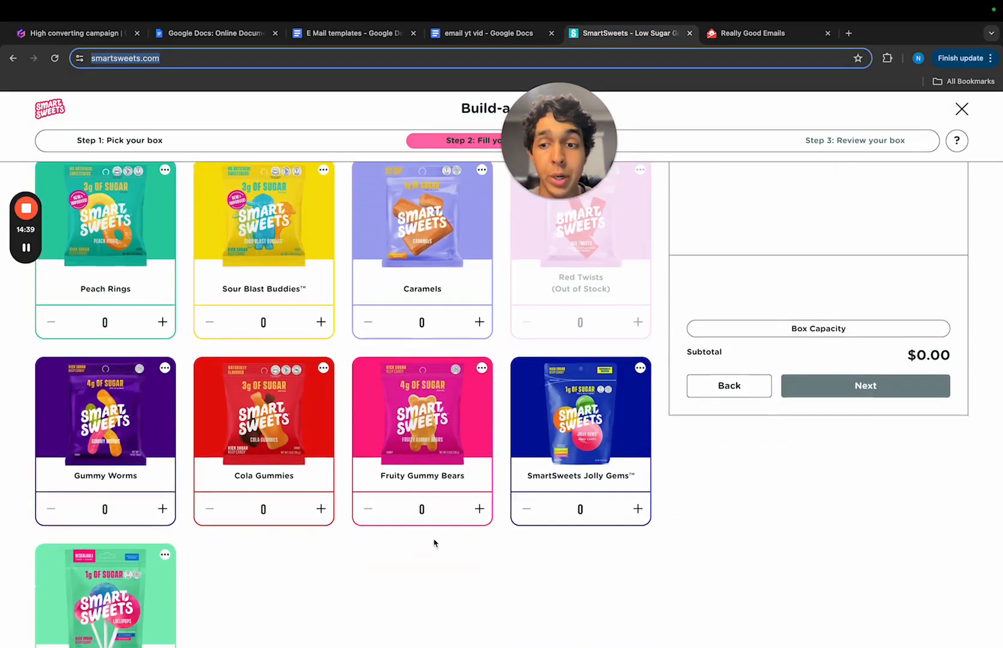
scroll(435, 543, up, 2)
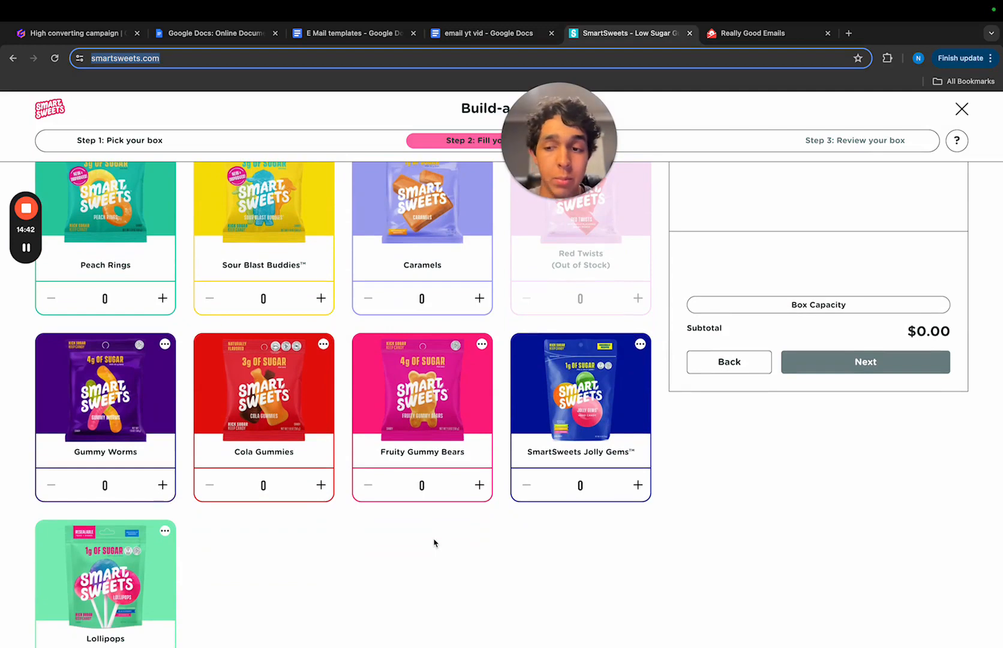
scroll(435, 543, up, 4)
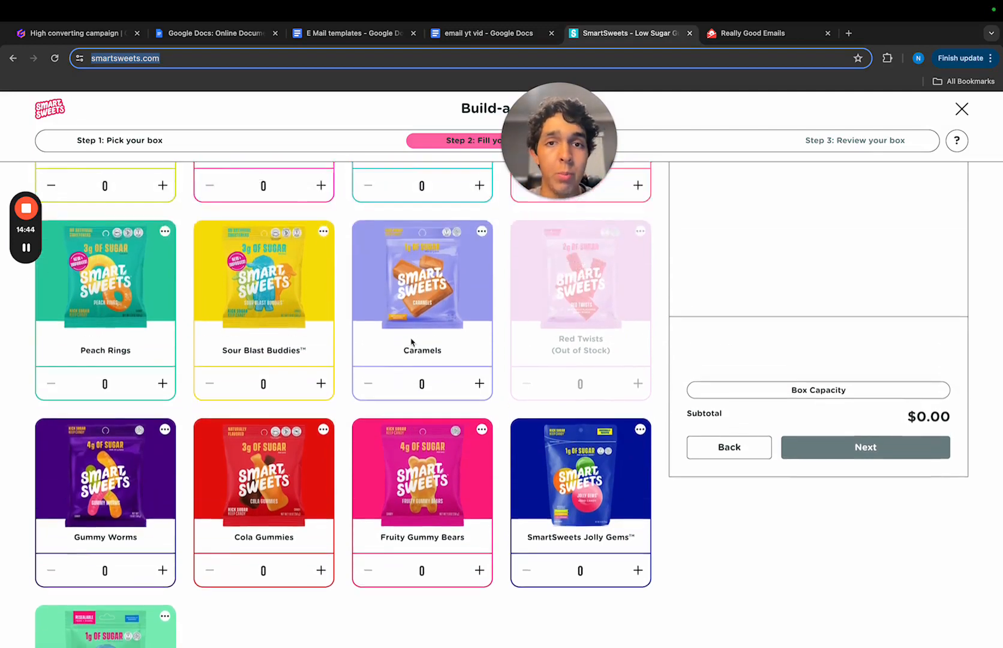
- Check the Mother's Day copy in the "E Mail templates" document, then switch to Figma and place the SmartSweets logo above the headline
click(352, 36)
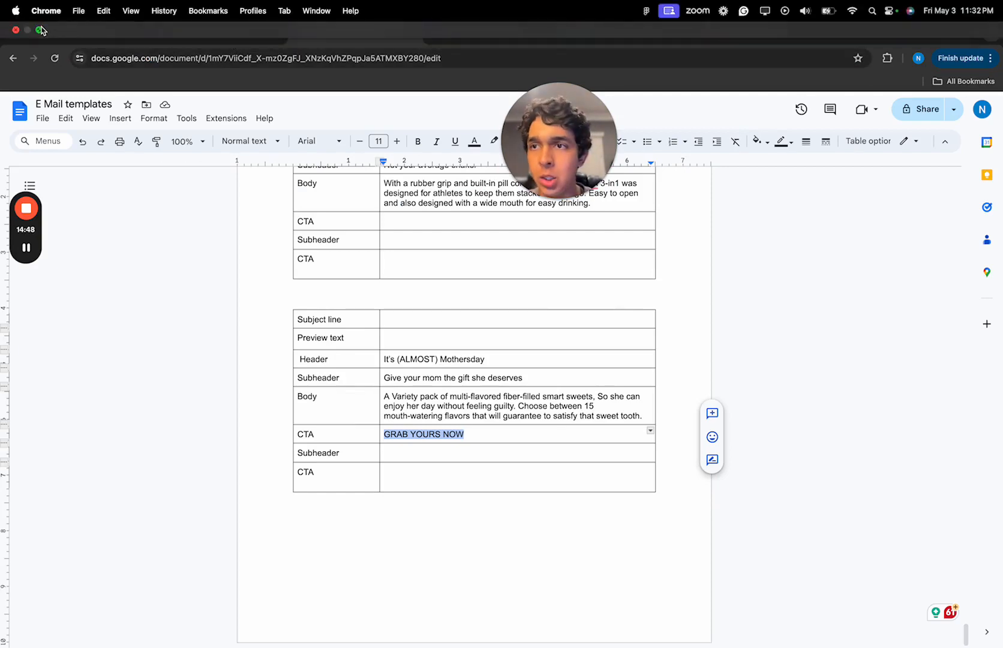
mouse_move(36, 240)
key(super+Tab)
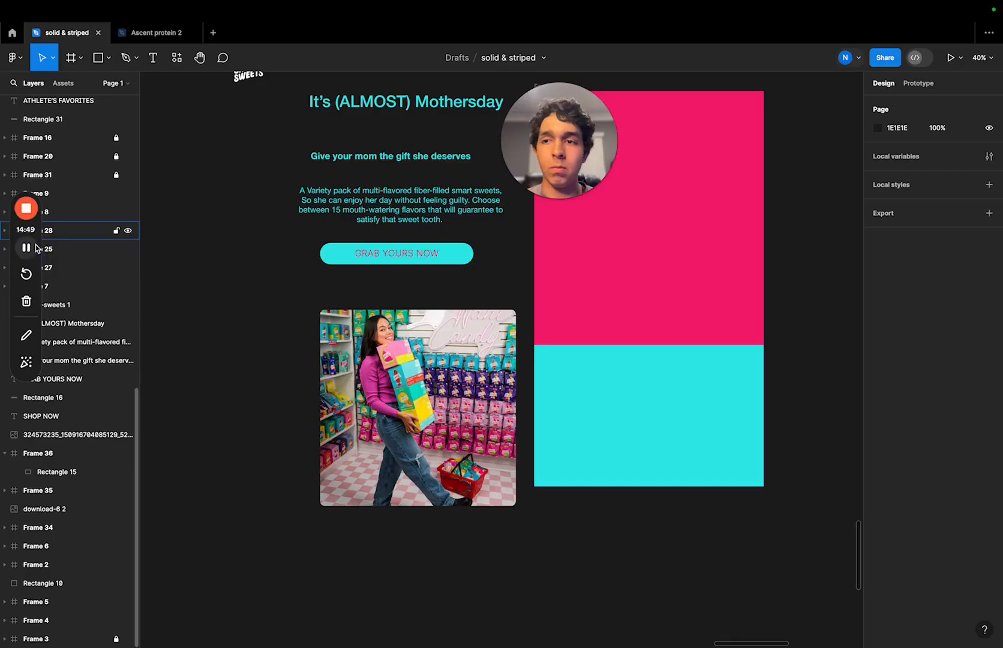
scroll(244, 175, up, 3)
scroll(244, 175, right, 3)
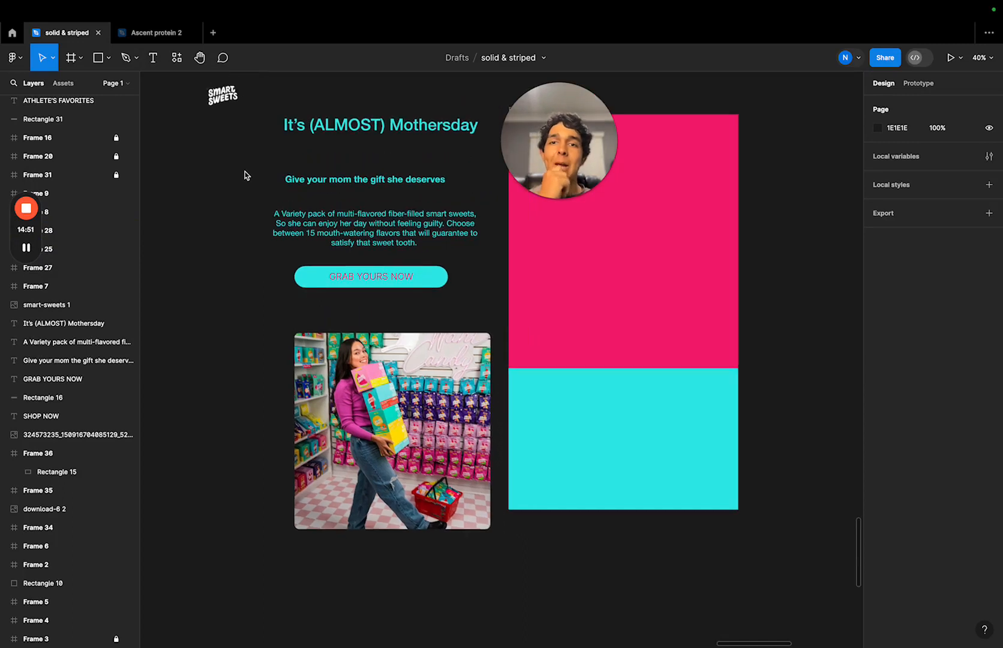
drag(182, 144, 339, 134)
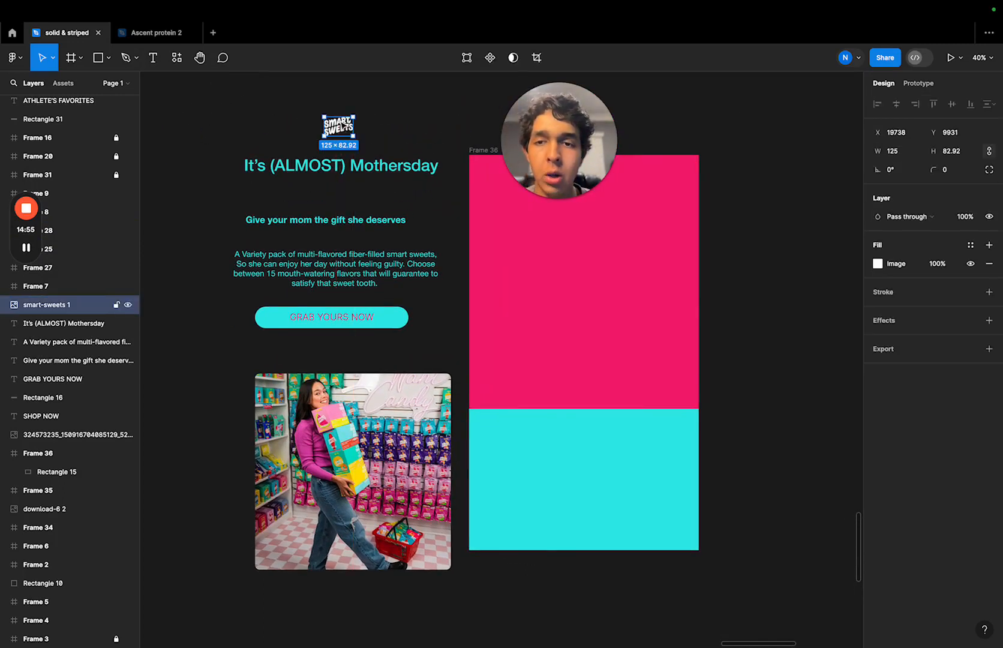
click(434, 130)
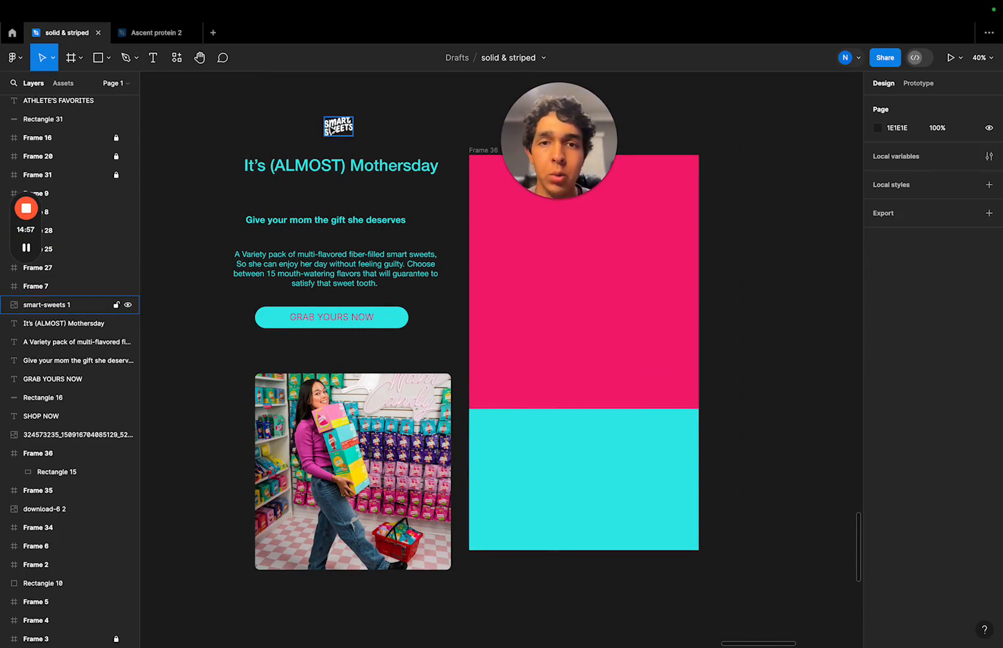
click(338, 127)
click(403, 117)
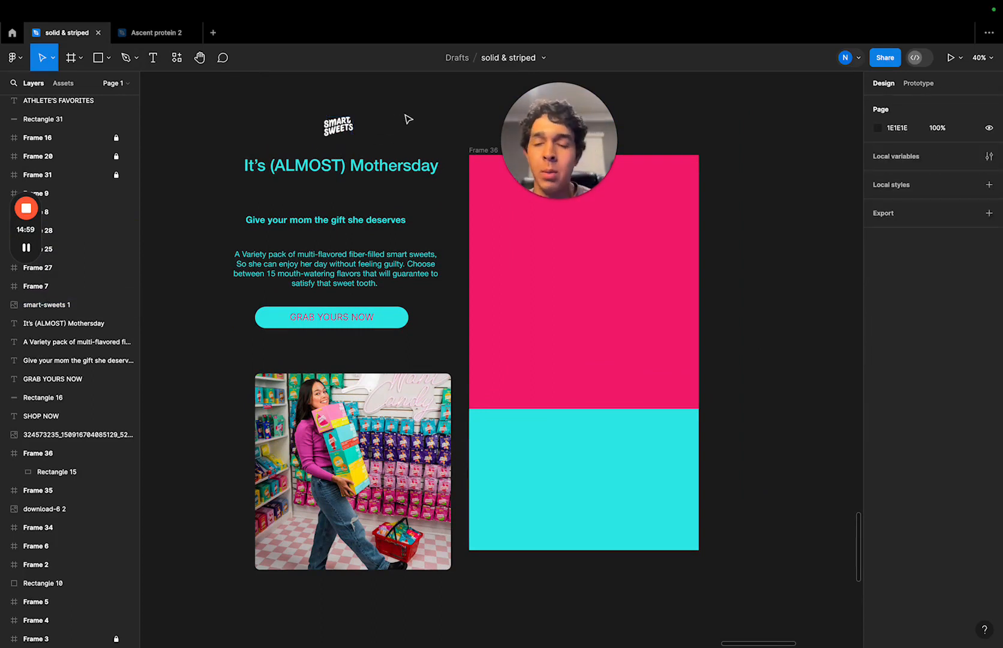
- Move the SmartSweets logo, "It's (ALMOST) Mothersday" headline, subheader and body paragraph onto the pink section of Frame 36
click(367, 498)
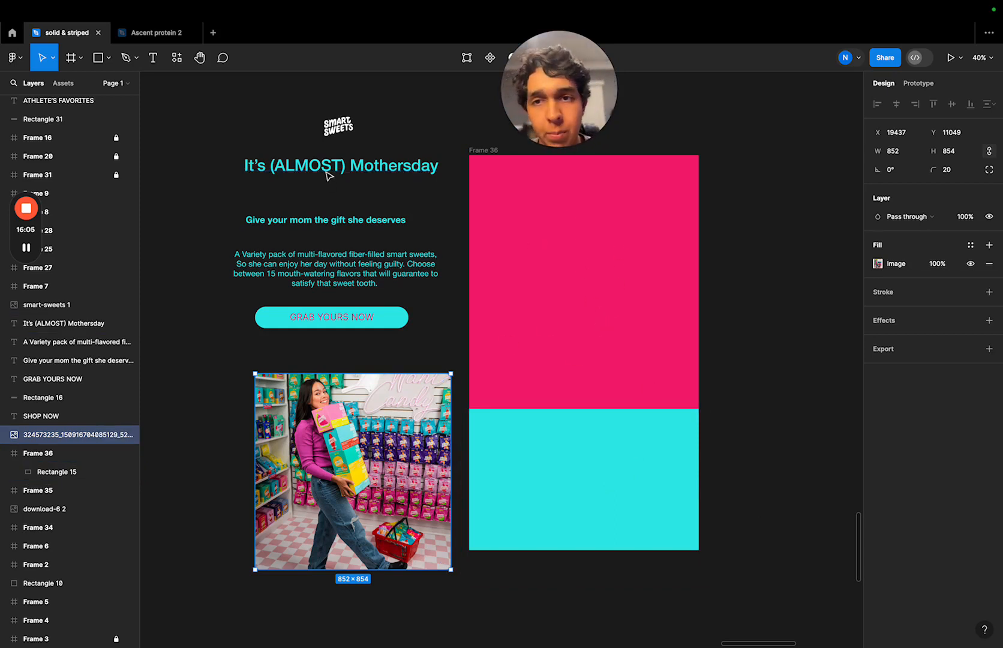
drag(343, 120, 579, 186)
drag(373, 168, 612, 207)
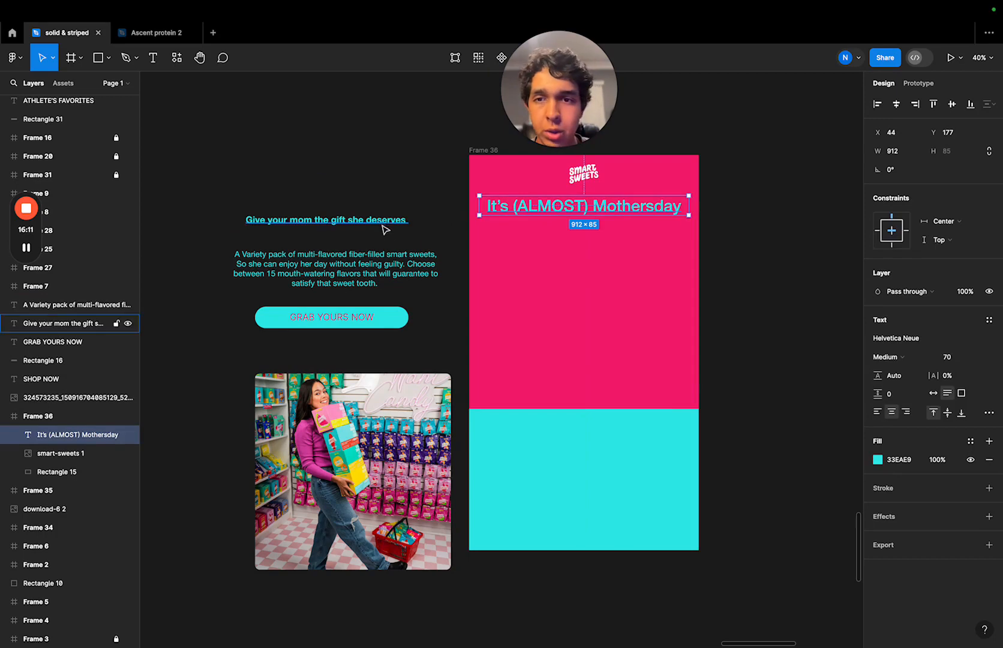
drag(385, 223, 667, 243)
drag(403, 271, 654, 289)
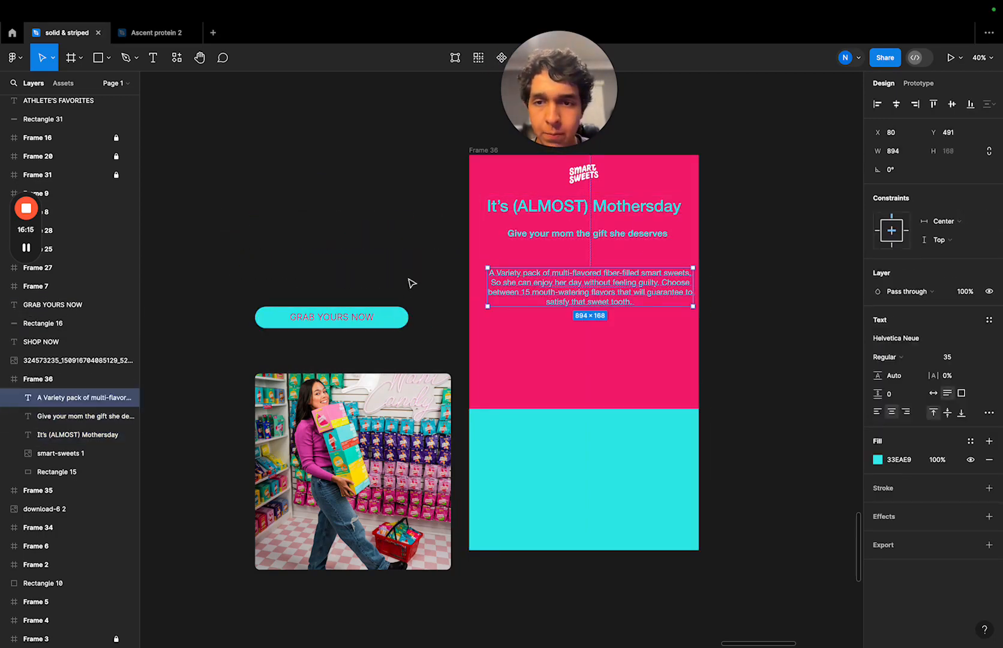
- Move the "GRAB YOURS NOW" button and its label onto the pink section below the body paragraph
drag(407, 277, 303, 345)
drag(414, 321, 673, 351)
click(717, 336)
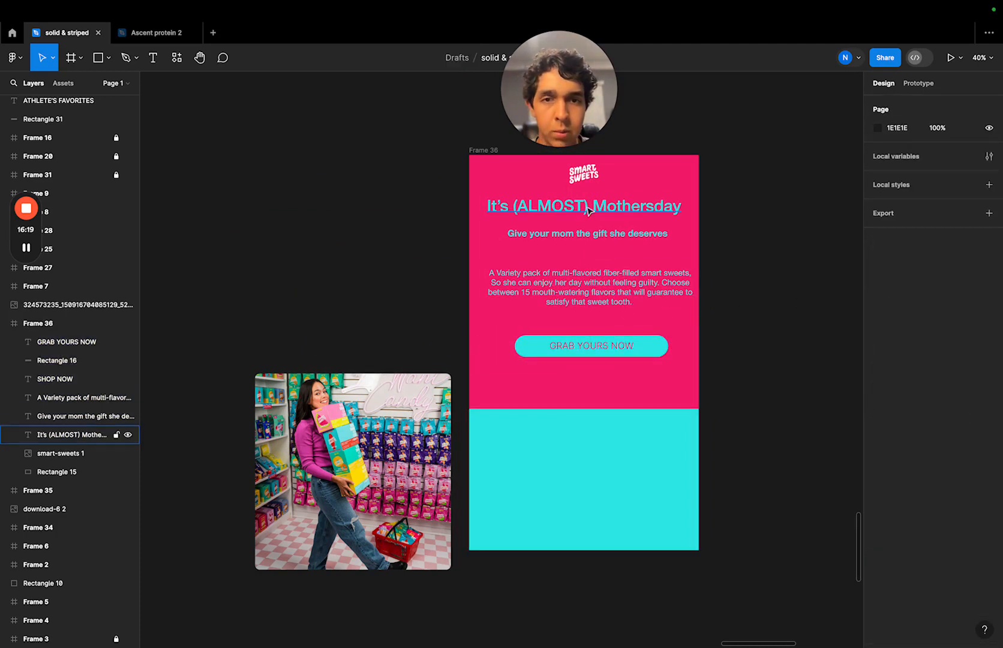
- Centre the "Give your mom the gift she deserves" subheader and the body paragraph horizontally in Frame 36
click(553, 204)
click(610, 238)
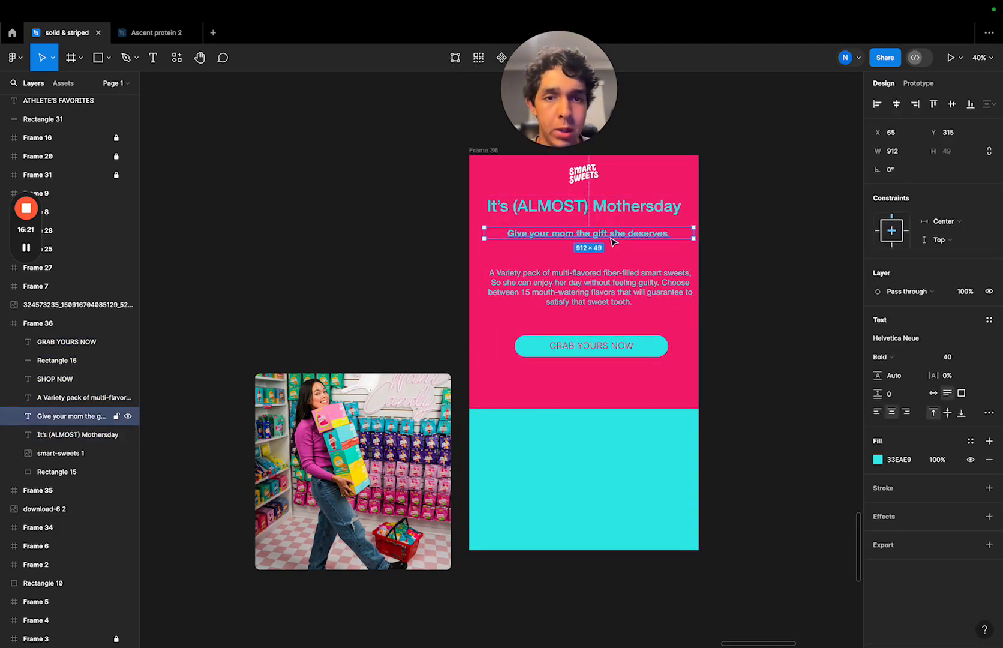
click(896, 104)
click(84, 398)
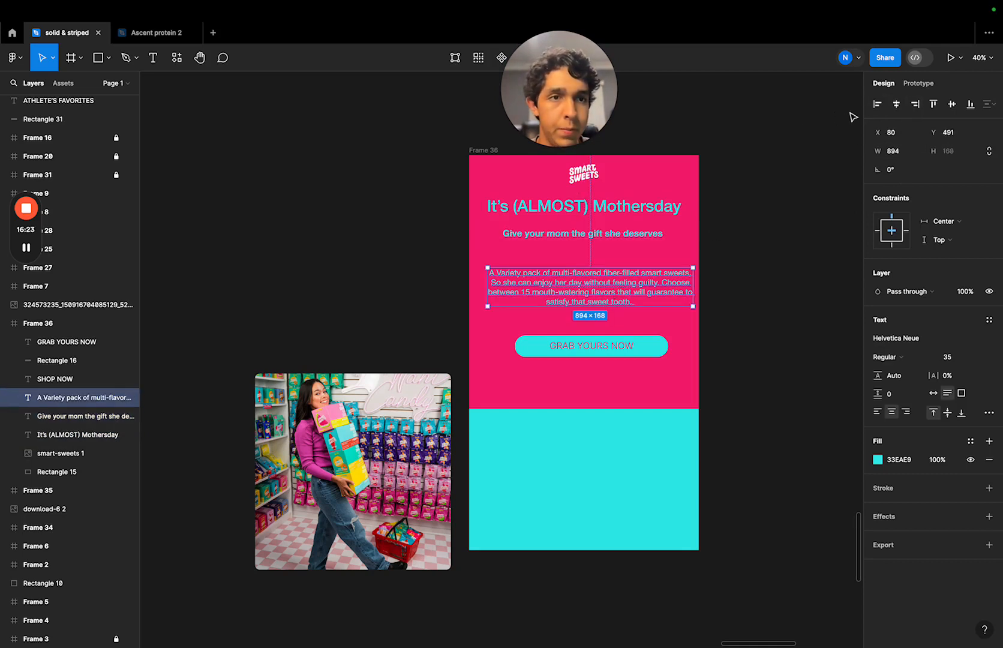
click(894, 104)
click(672, 331)
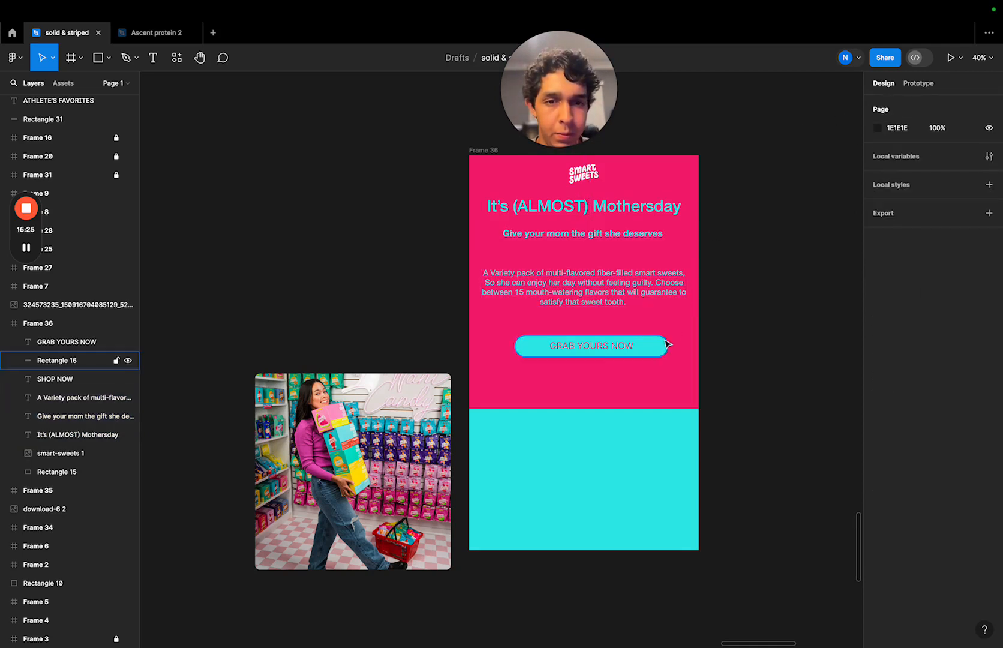
- Centre the turquoise button shape and its "GRAB YOURS NOW" label horizontally in the frame
click(665, 347)
click(896, 105)
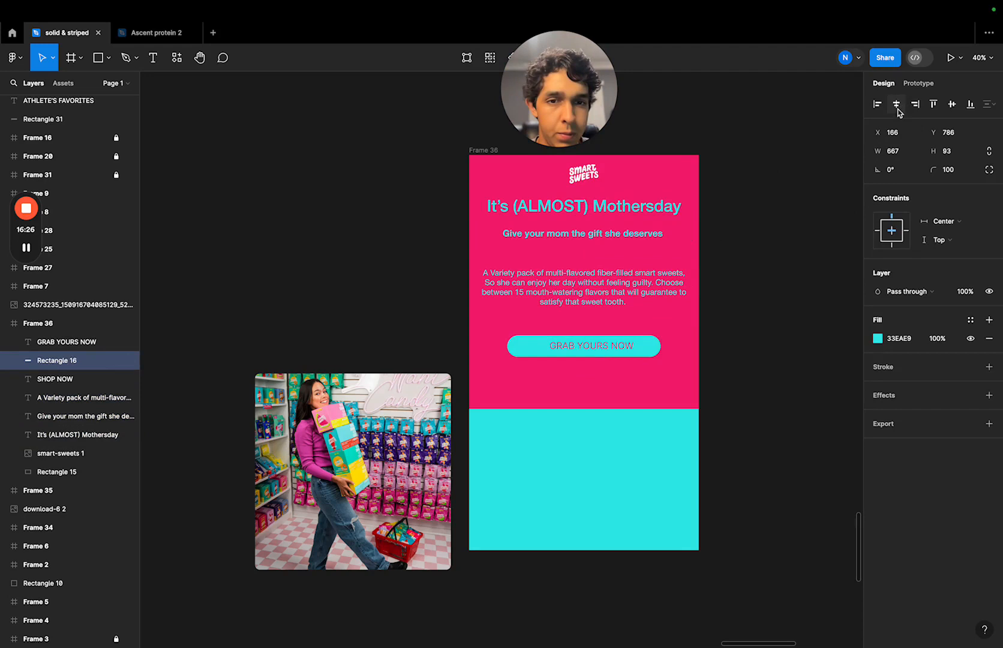
click(631, 348)
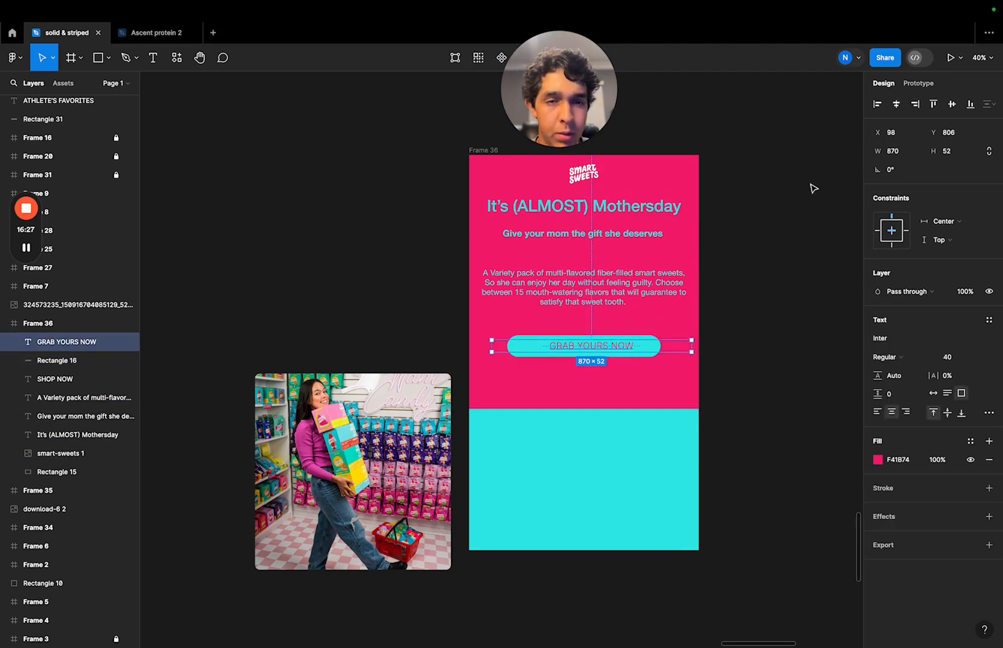
click(897, 106)
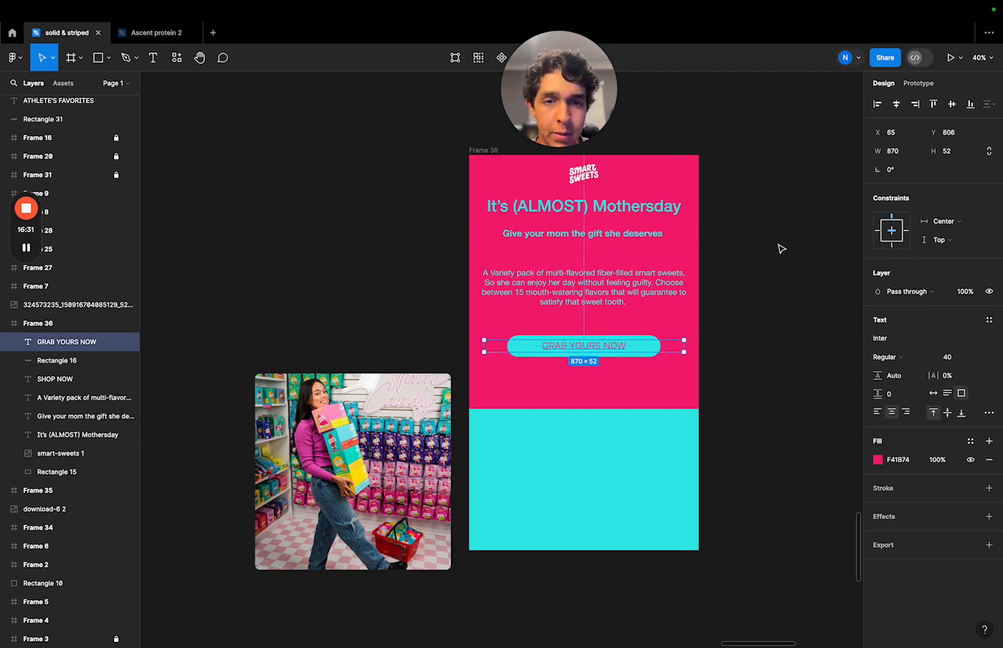
click(721, 319)
drag(729, 340, 599, 362)
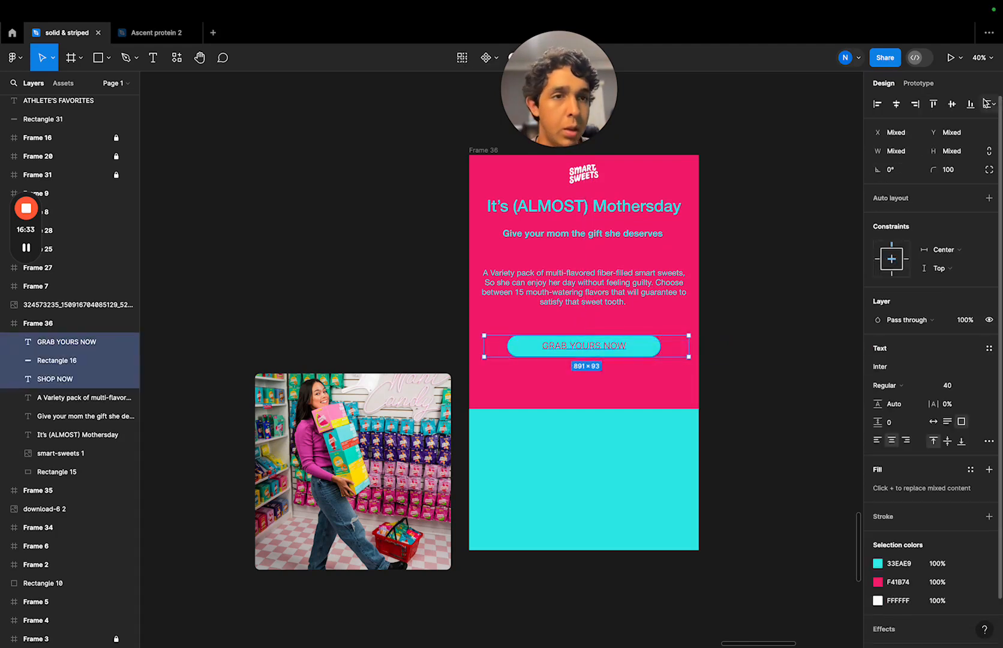
click(822, 232)
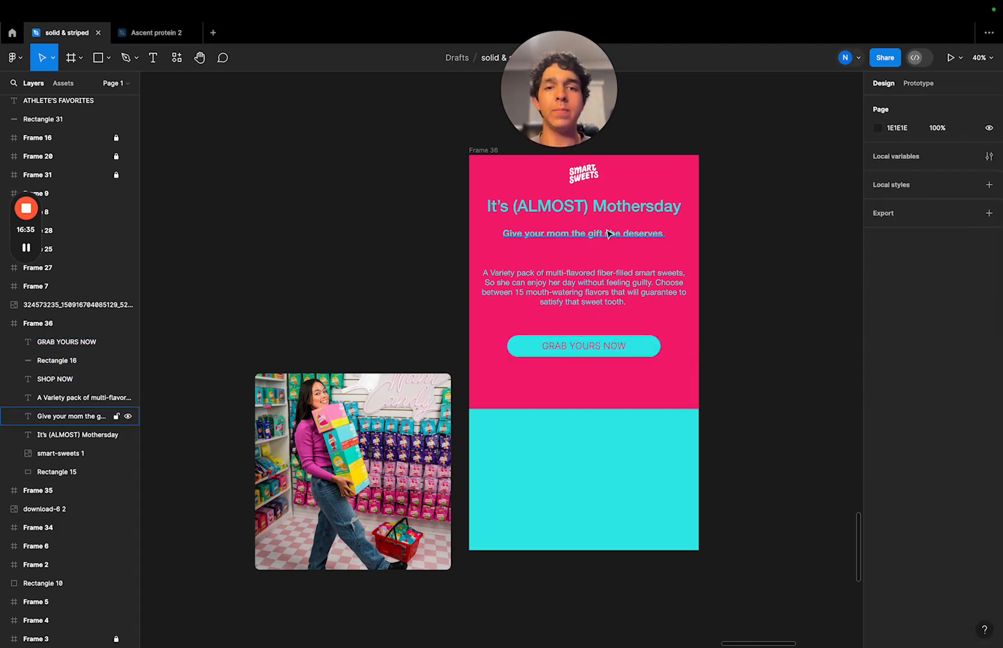
- Nudge the headline up slightly and move the subheader closer beneath it, to Y 286
click(611, 210)
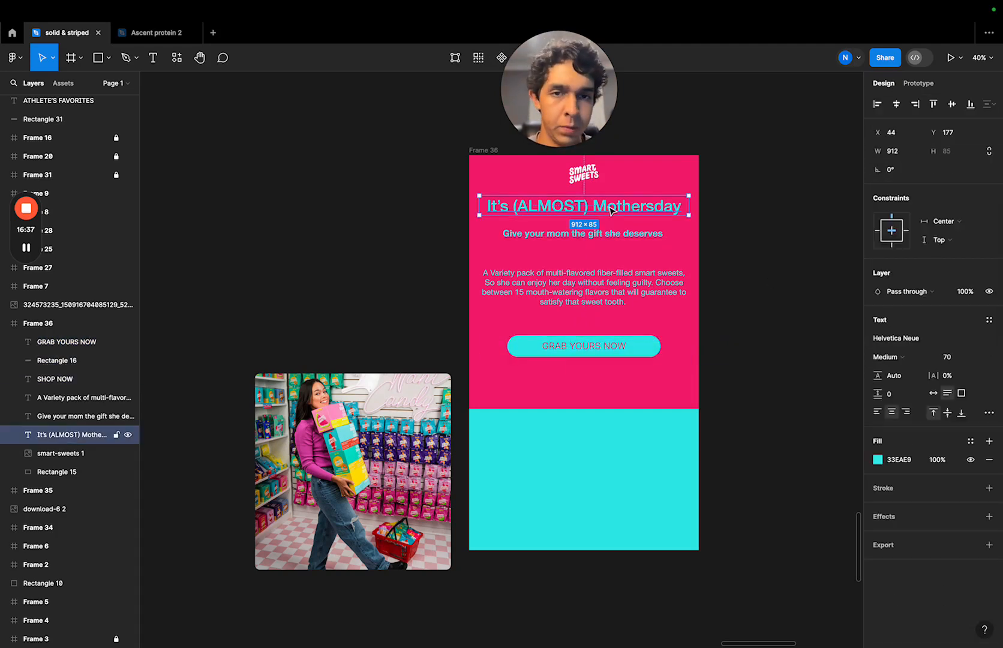
drag(611, 209, 604, 235)
click(606, 238)
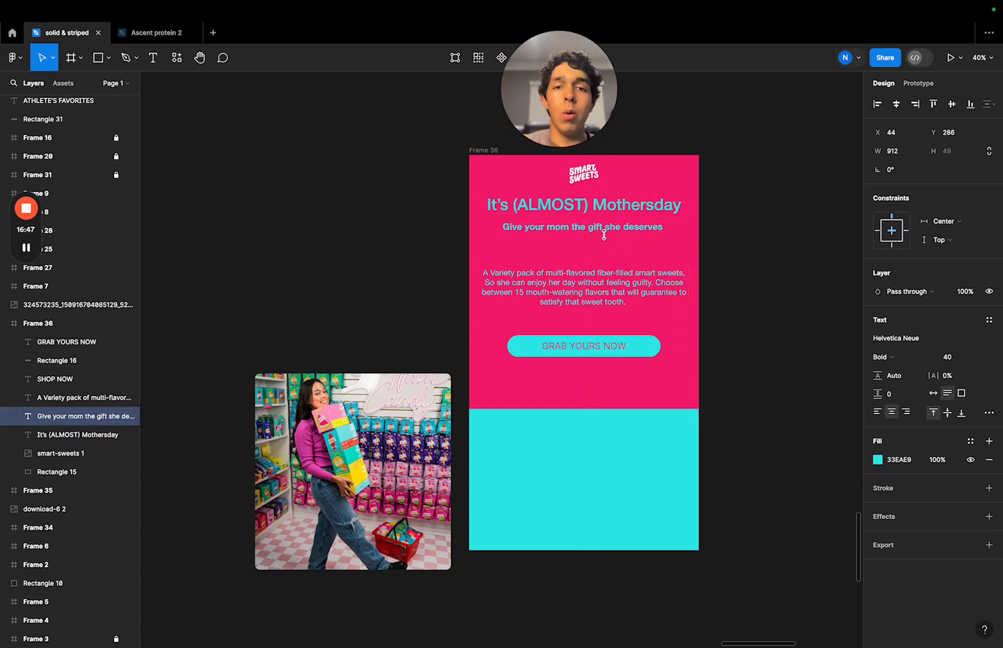
- Move the body paragraph up to just below the subheader, at about X 50, Y 371
click(621, 295)
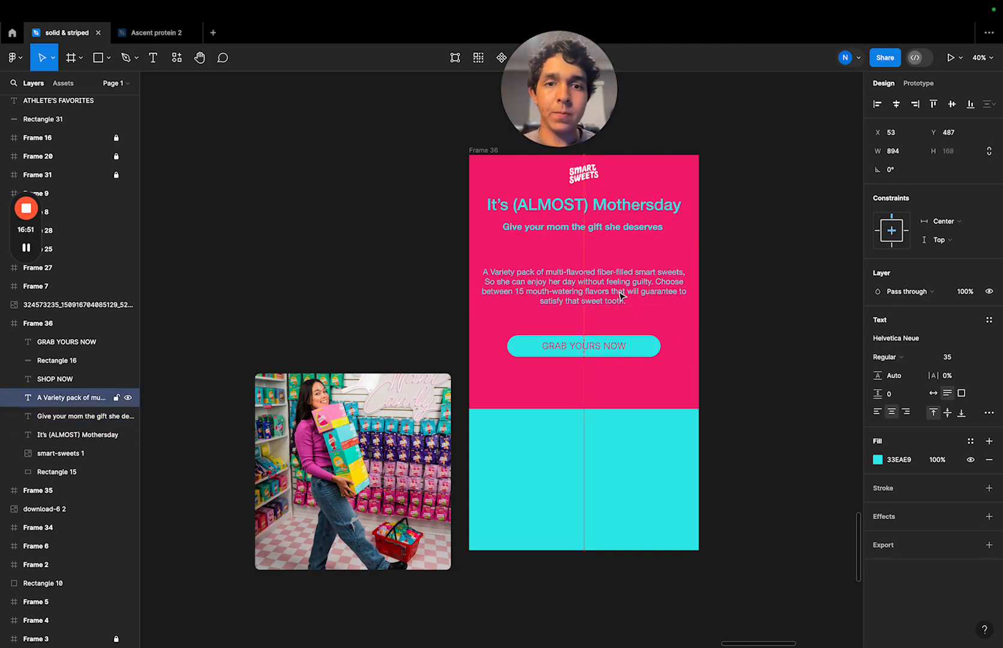
drag(621, 295, 621, 270)
key(Escape)
click(651, 265)
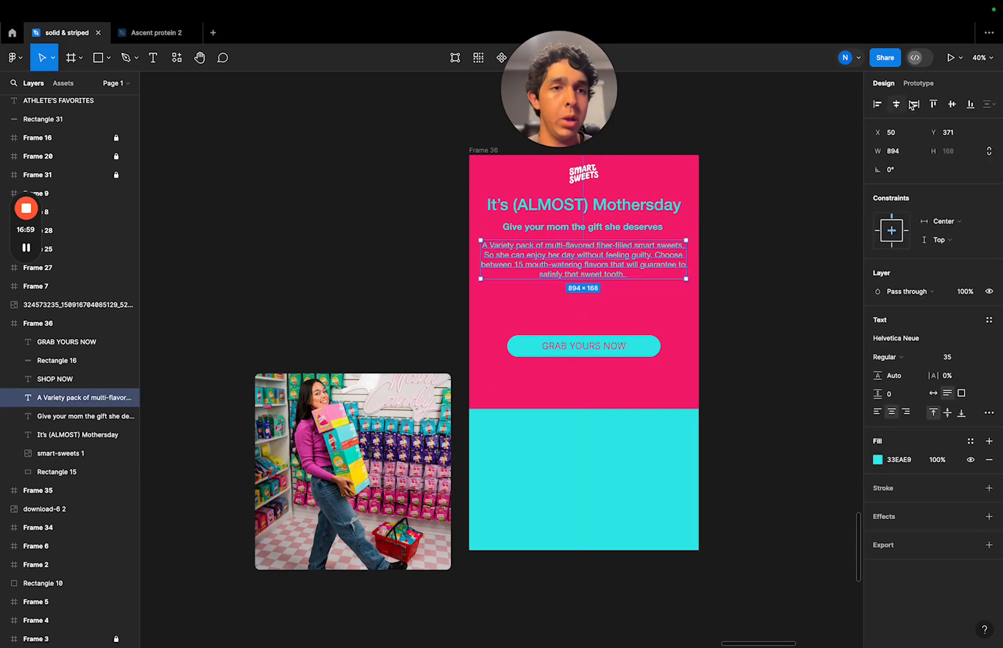
click(732, 243)
- Move the "GRAB YOURS NOW" button with its label up to sit just below the body paragraph
drag(687, 318, 498, 376)
drag(650, 351, 656, 313)
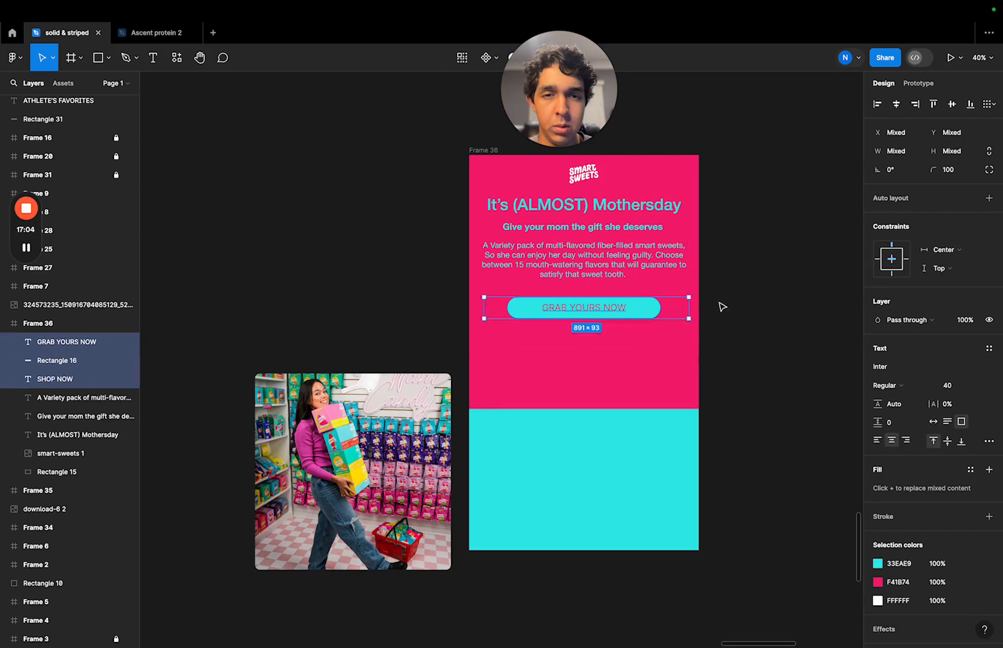
click(646, 311)
click(740, 332)
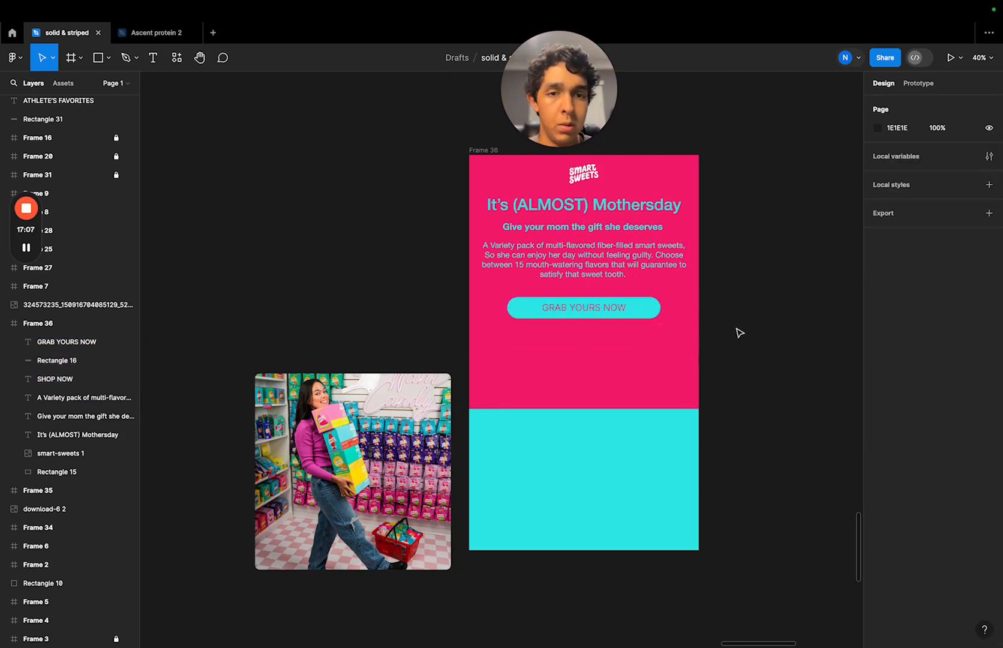
drag(674, 290, 556, 330)
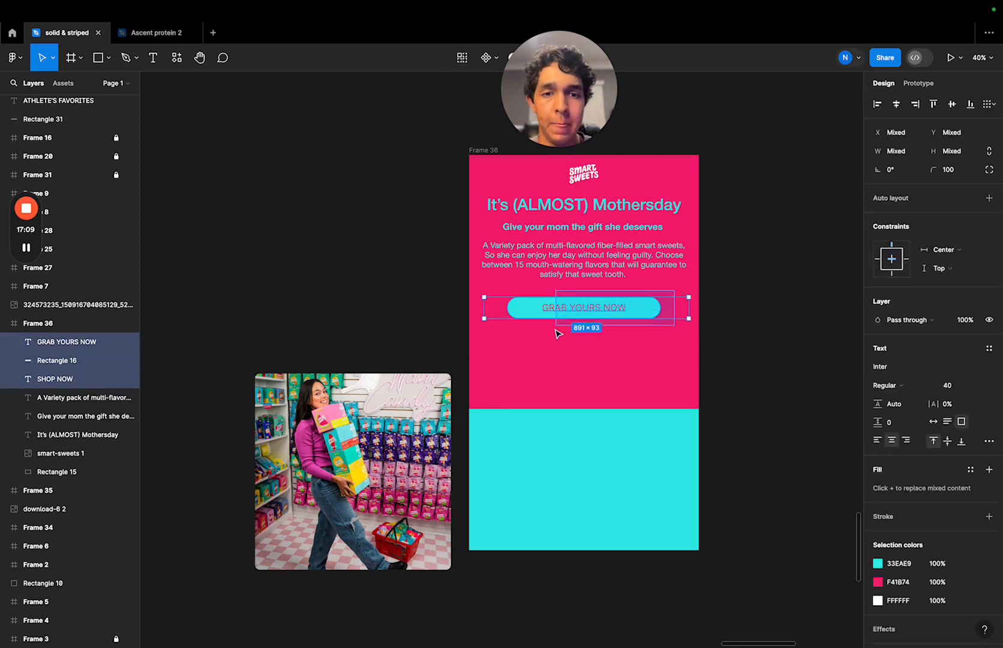
key(Up)
key(Up)
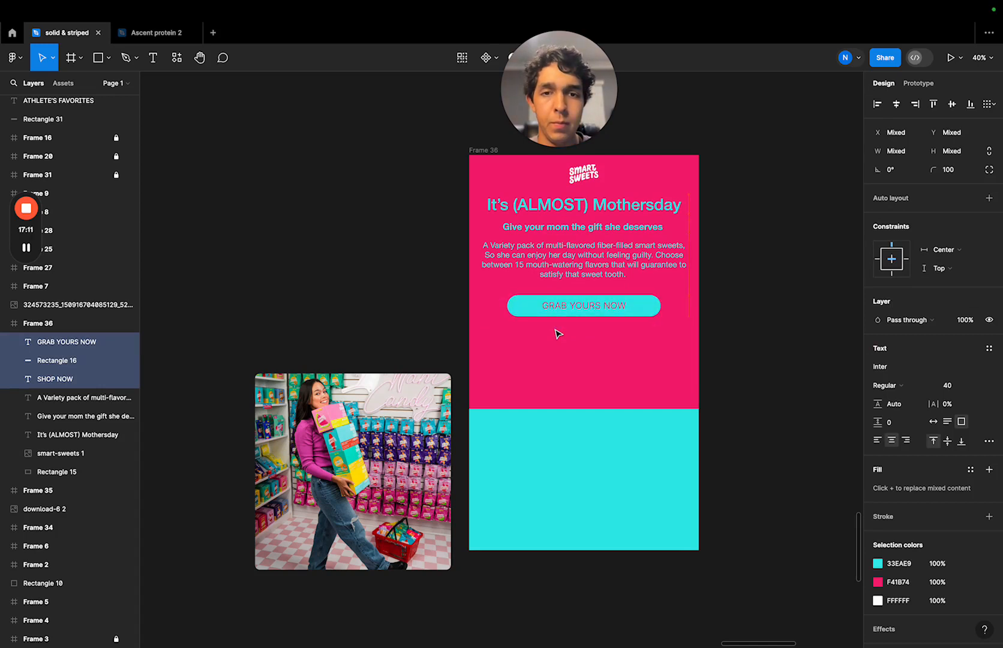
click(802, 339)
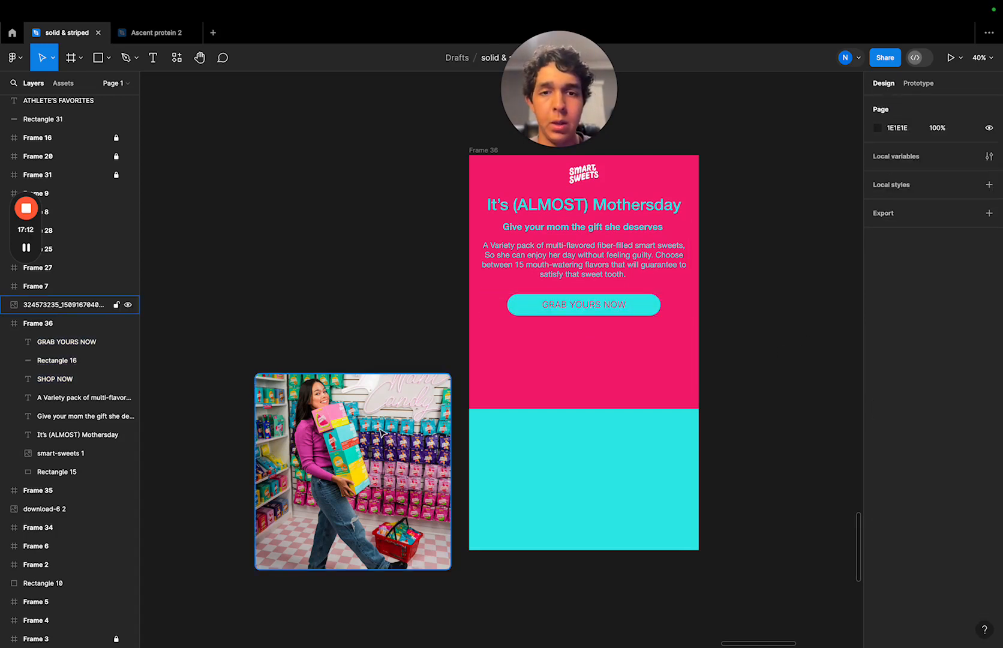
- Try a corner radius of 20 on the store photo and place it centred below the button in Frame 36, at X 74, Y 787
click(322, 447)
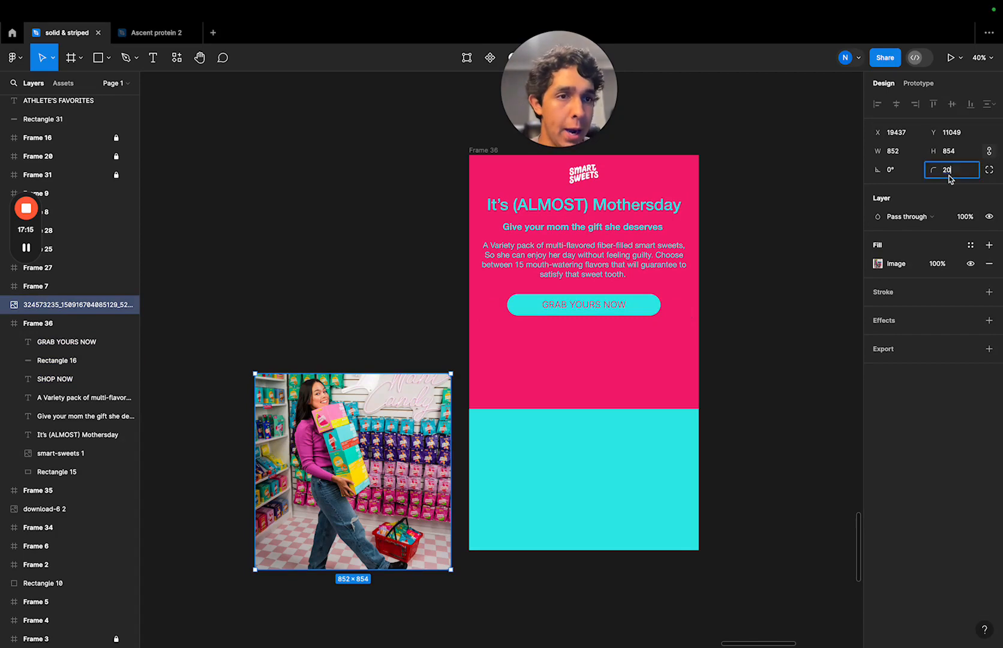
click(808, 109)
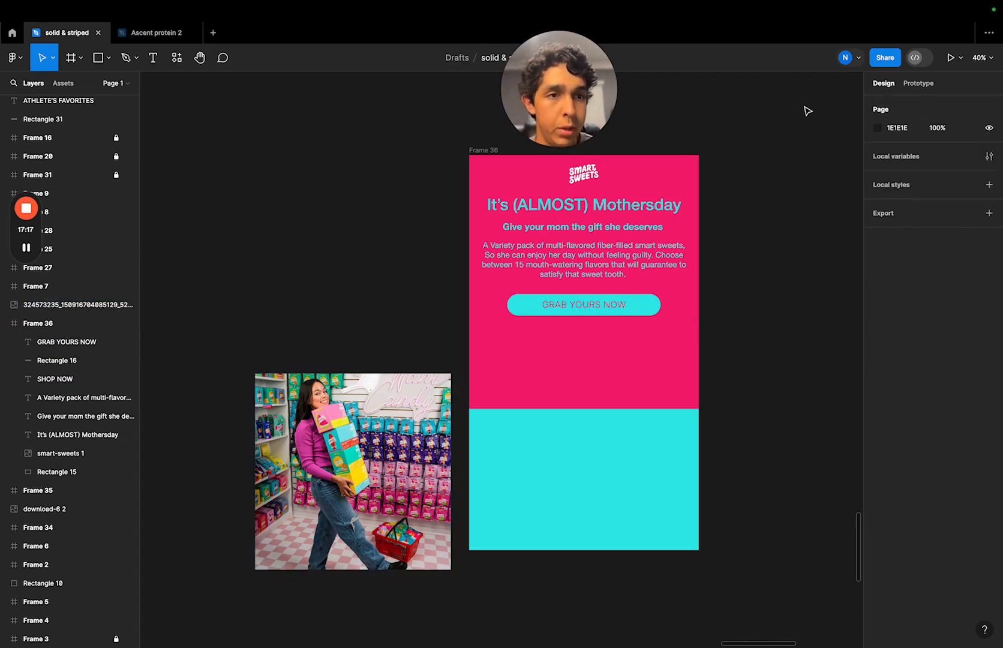
drag(331, 484, 558, 447)
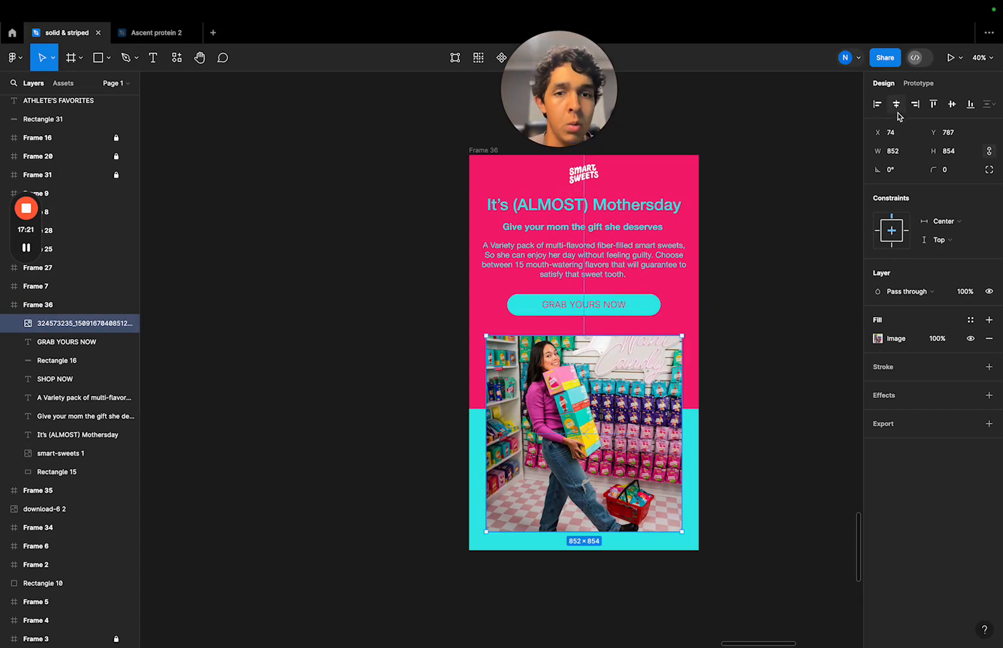
click(747, 245)
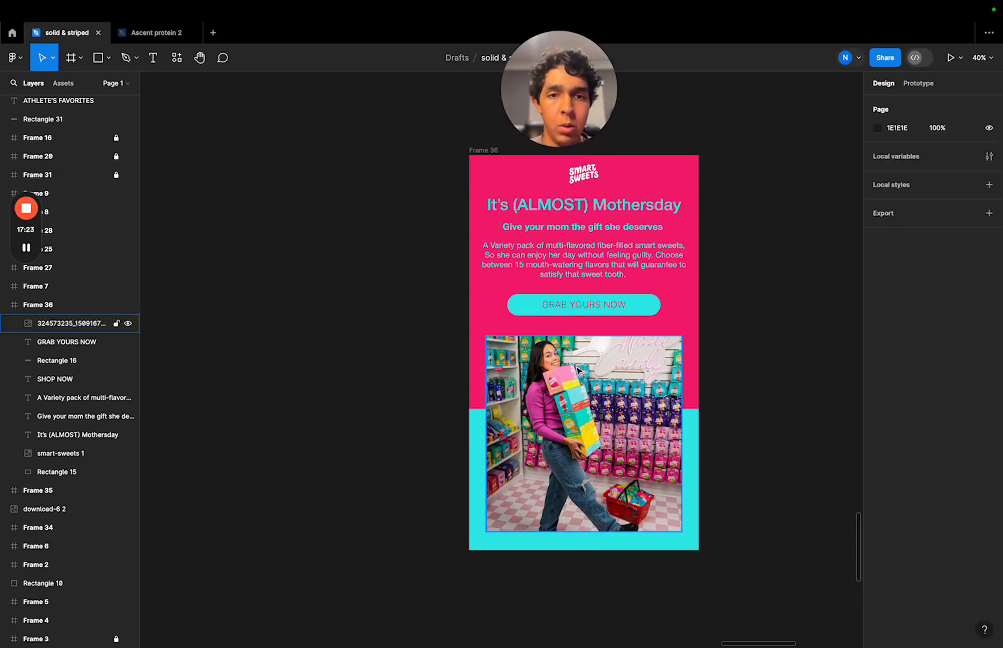
- Move the store photo up closer to the button, to Y 746, and centre it horizontally in the frame
drag(564, 375, 564, 373)
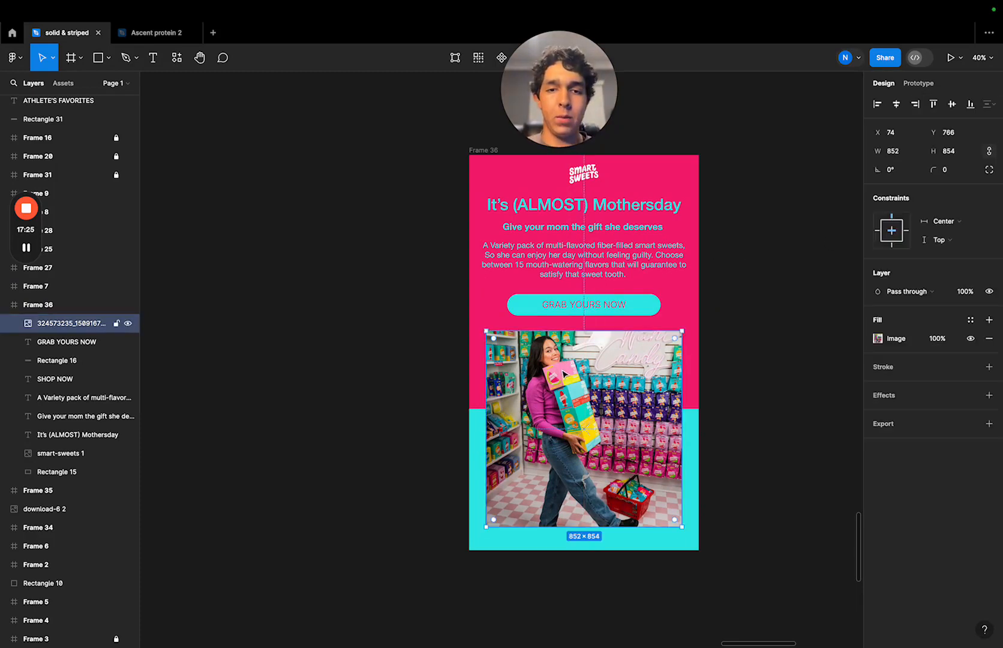
click(760, 371)
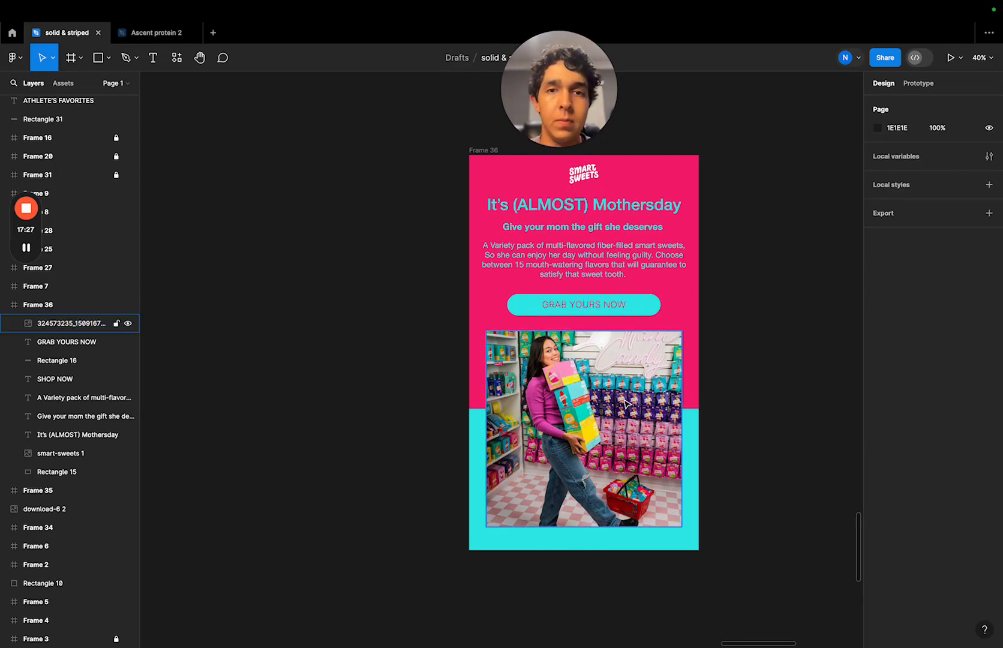
drag(625, 402, 625, 394)
click(773, 337)
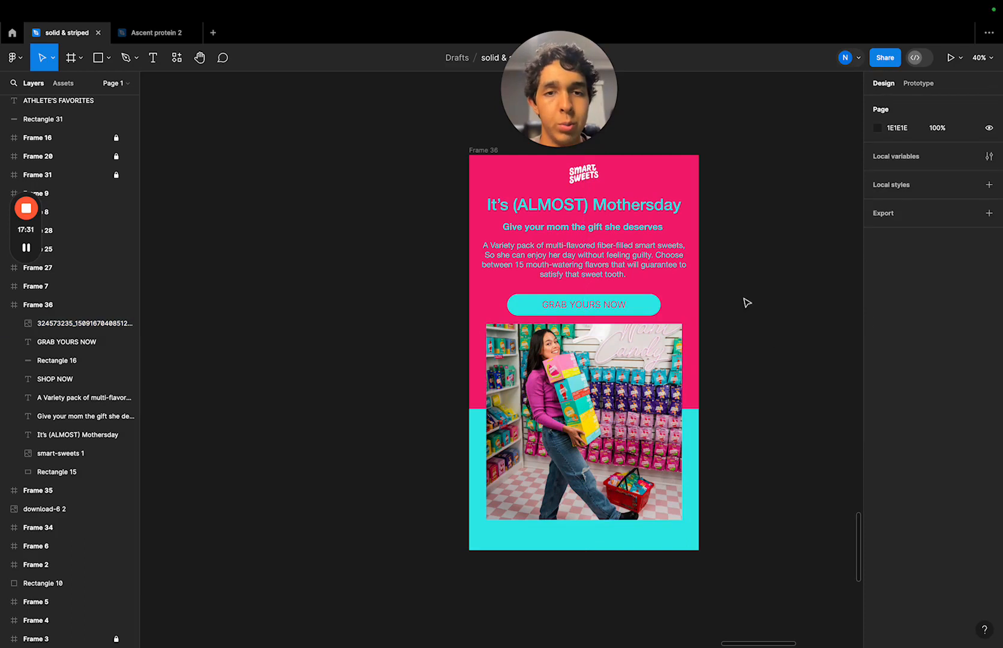
click(654, 385)
drag(654, 387, 656, 390)
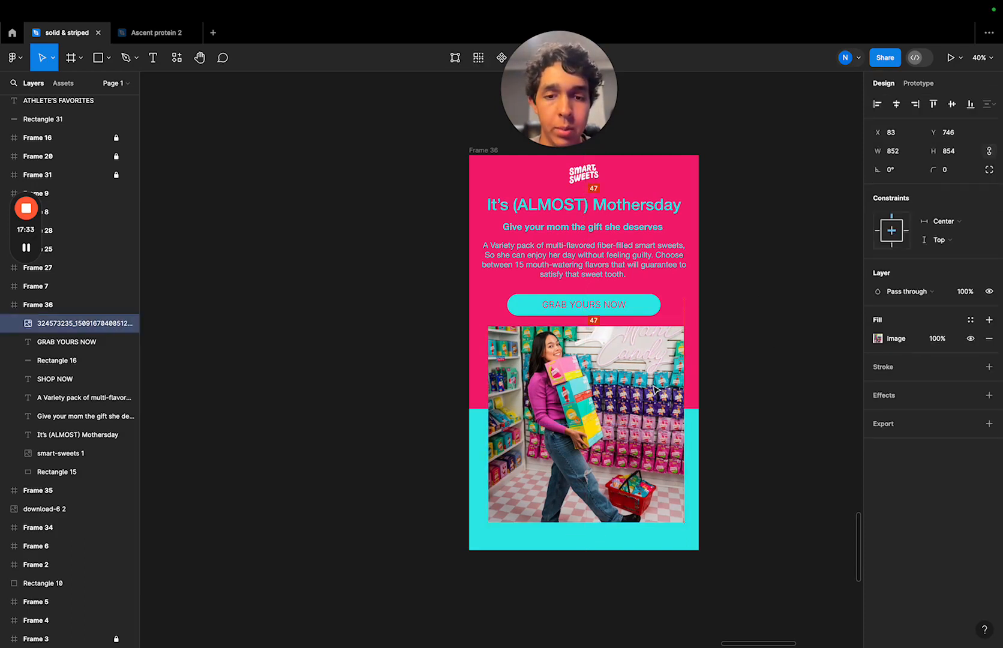
click(895, 106)
click(730, 322)
- Round the store photo's corners with a radius of 20
click(648, 379)
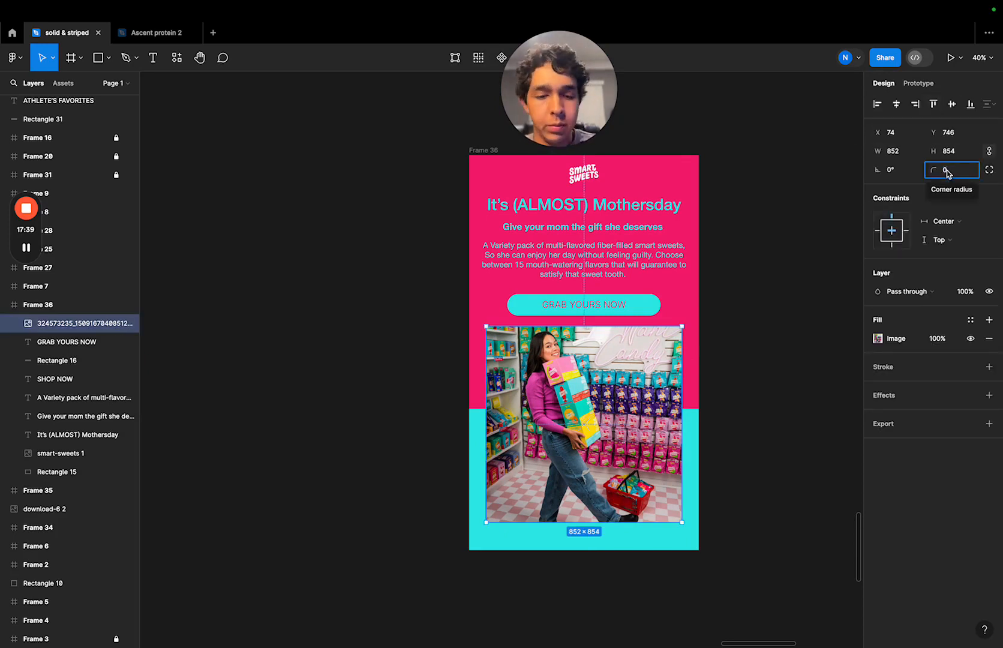
text(20)
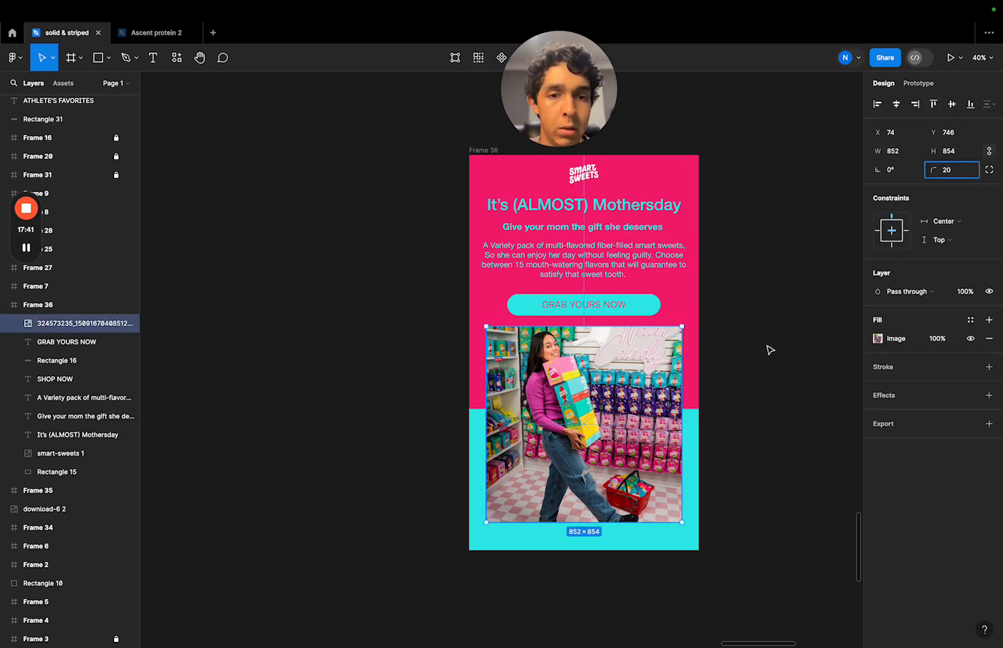
click(708, 304)
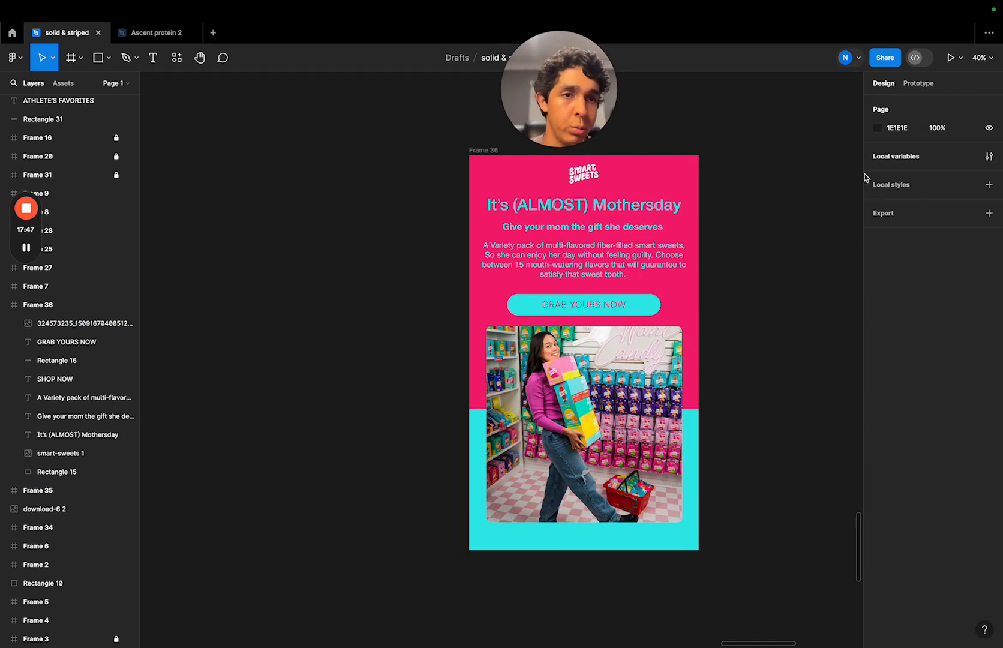
click(618, 444)
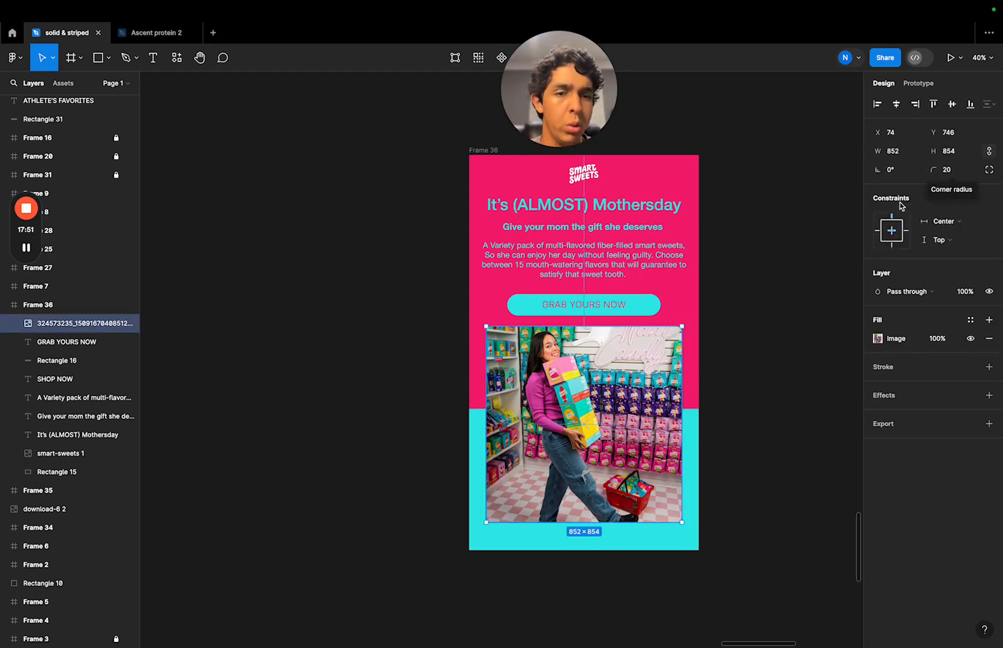
click(750, 383)
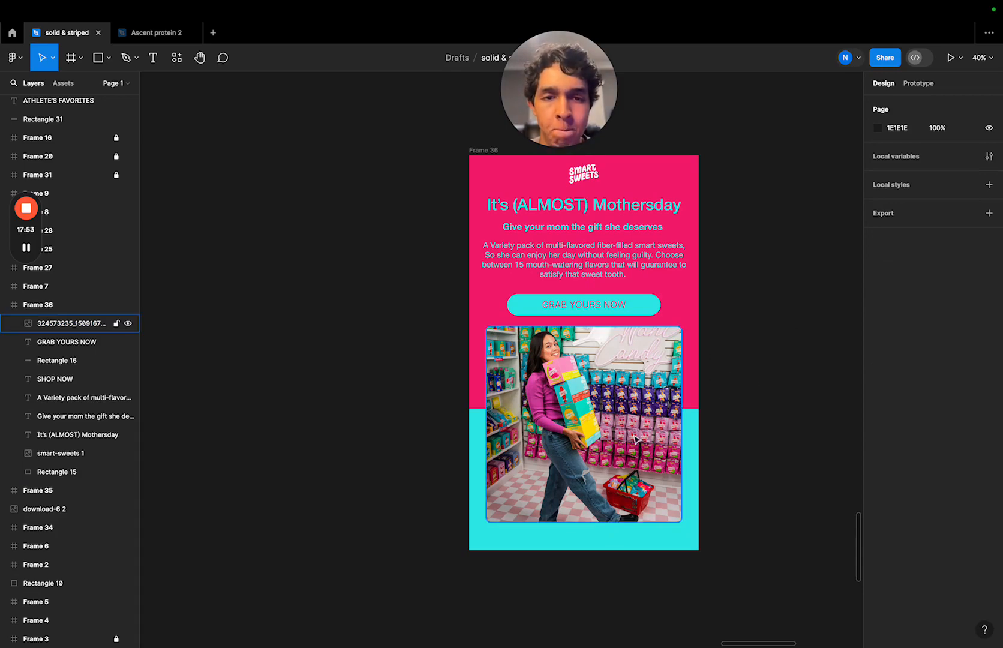
scroll(632, 420, up, 5)
scroll(632, 420, down, 5)
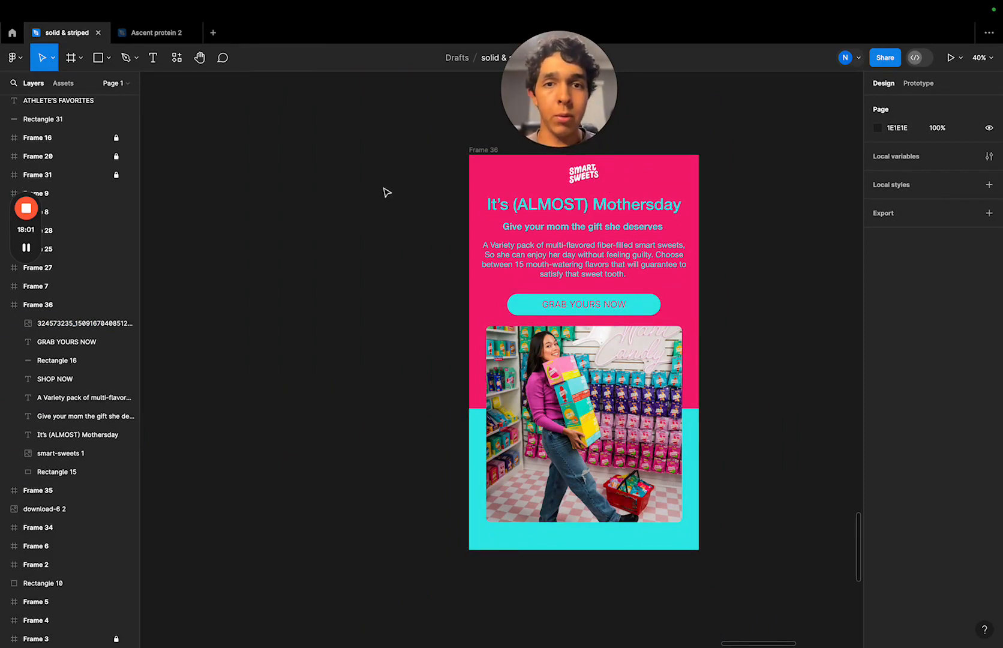
click(26, 248)
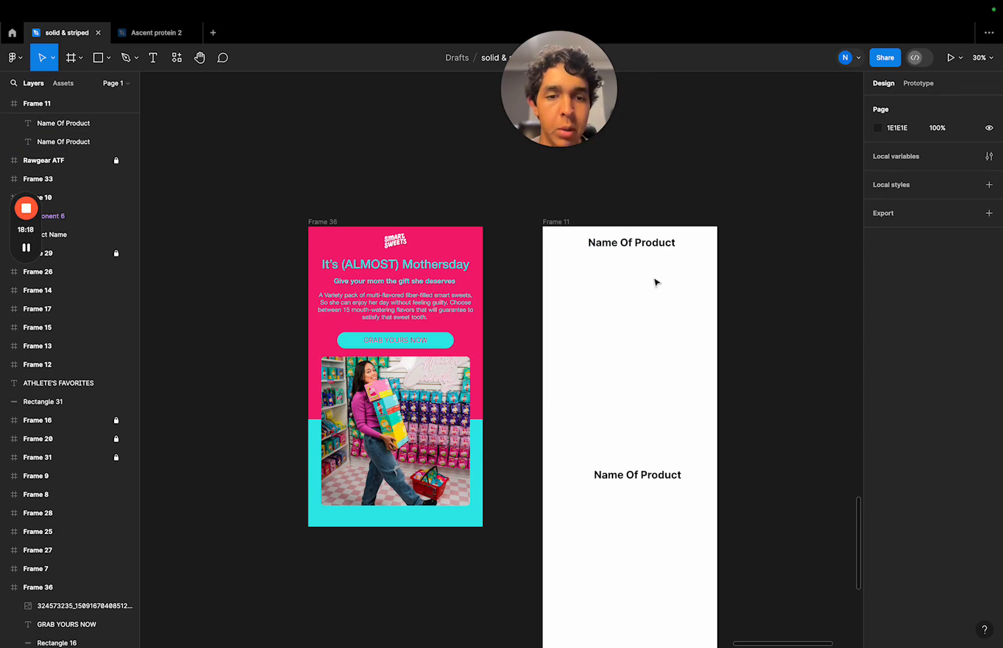
mouse_move(42, 3)
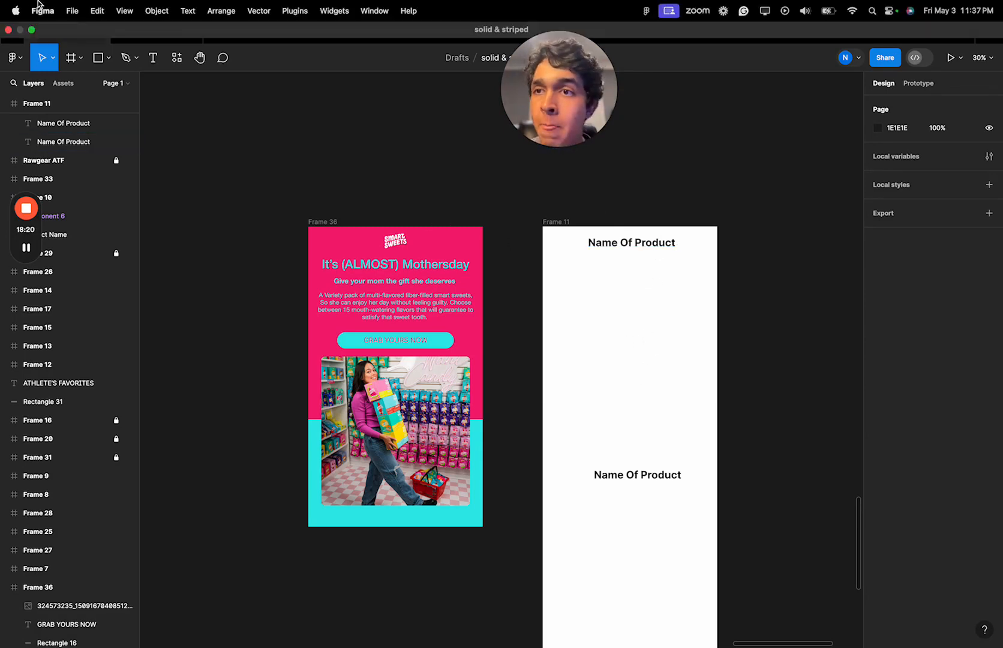
mouse_move(27, 246)
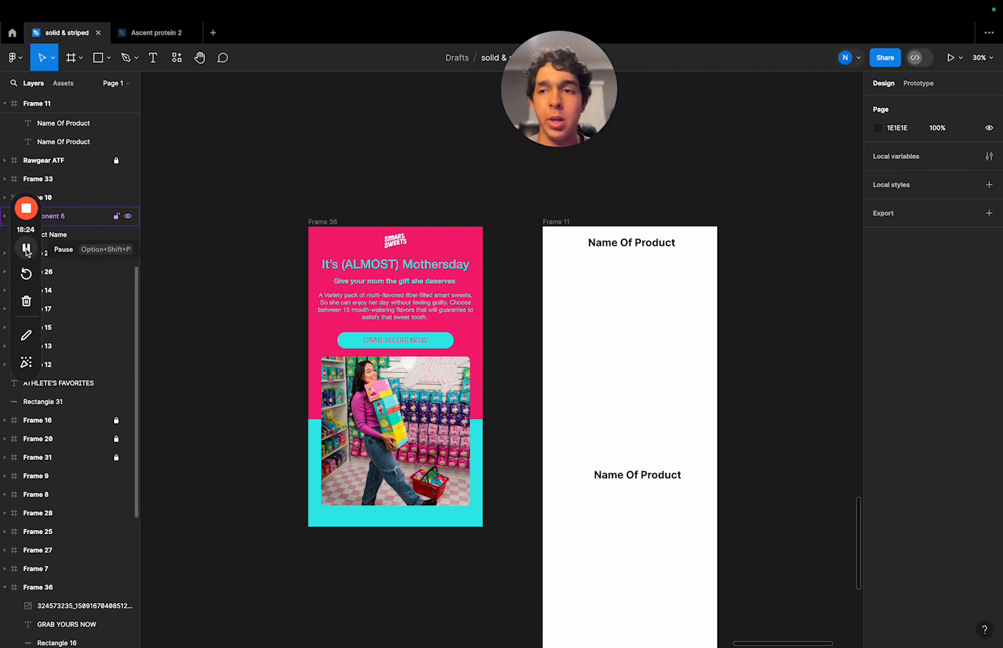
click(26, 251)
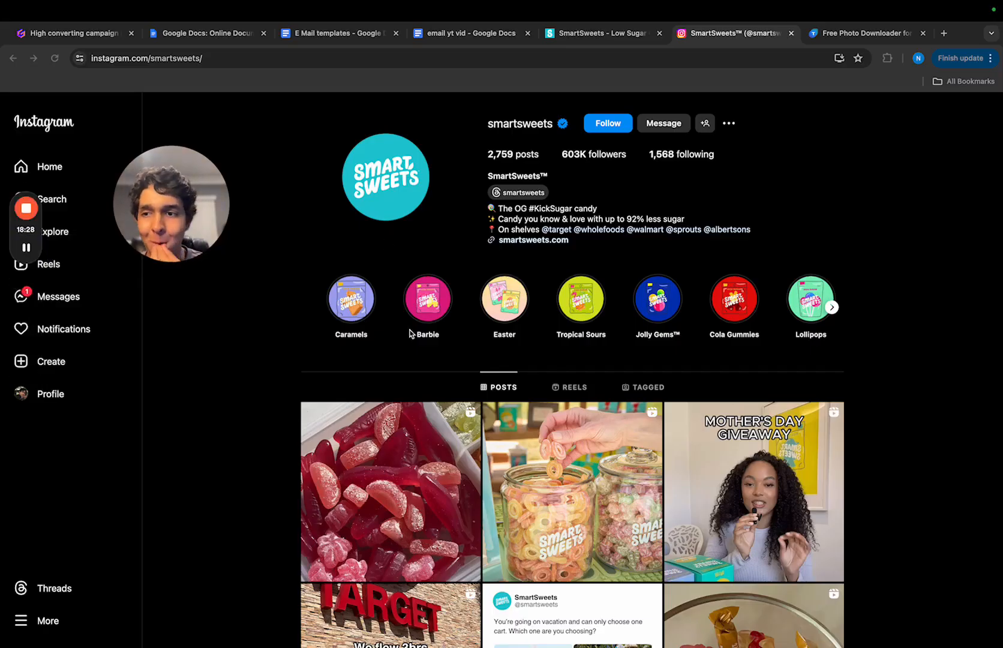
- Browse the recent posts on the smartsweets Instagram profile for images suited to the email
scroll(410, 334, down, 7)
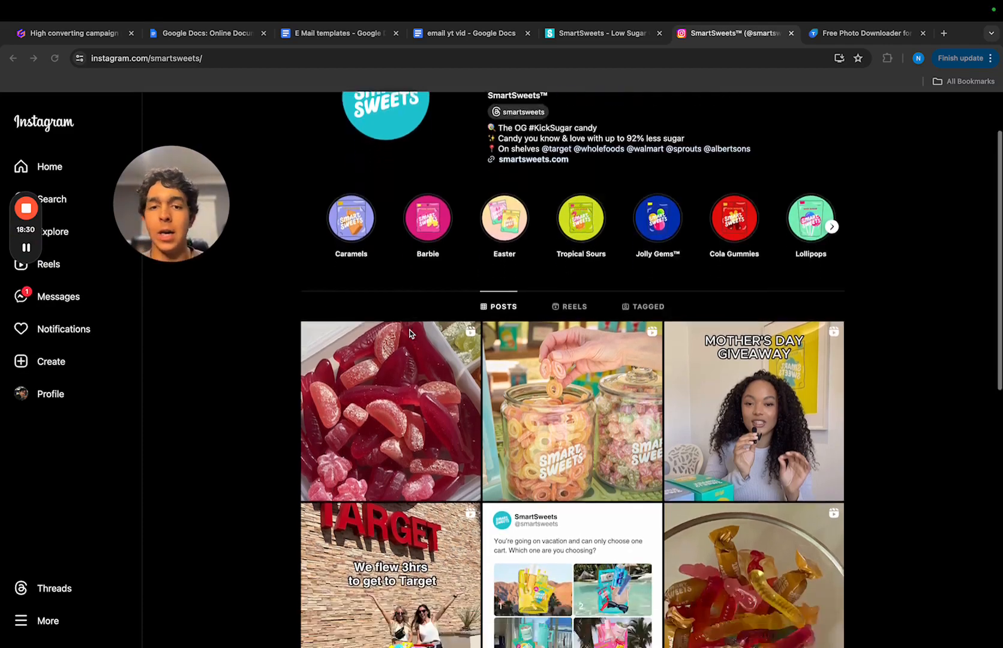
scroll(409, 334, down, 10)
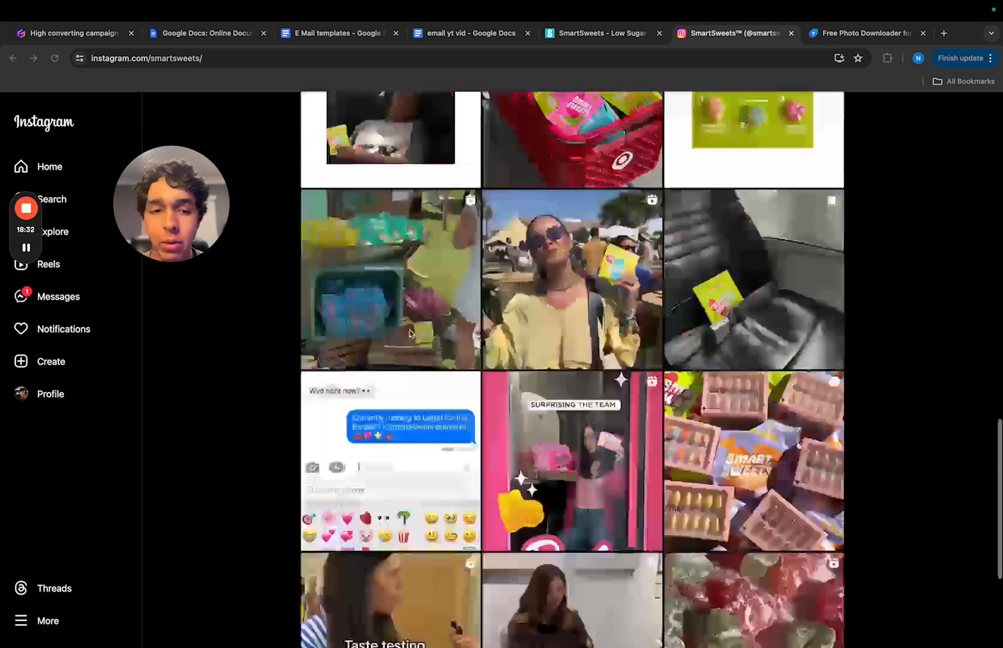
scroll(410, 334, down, 3)
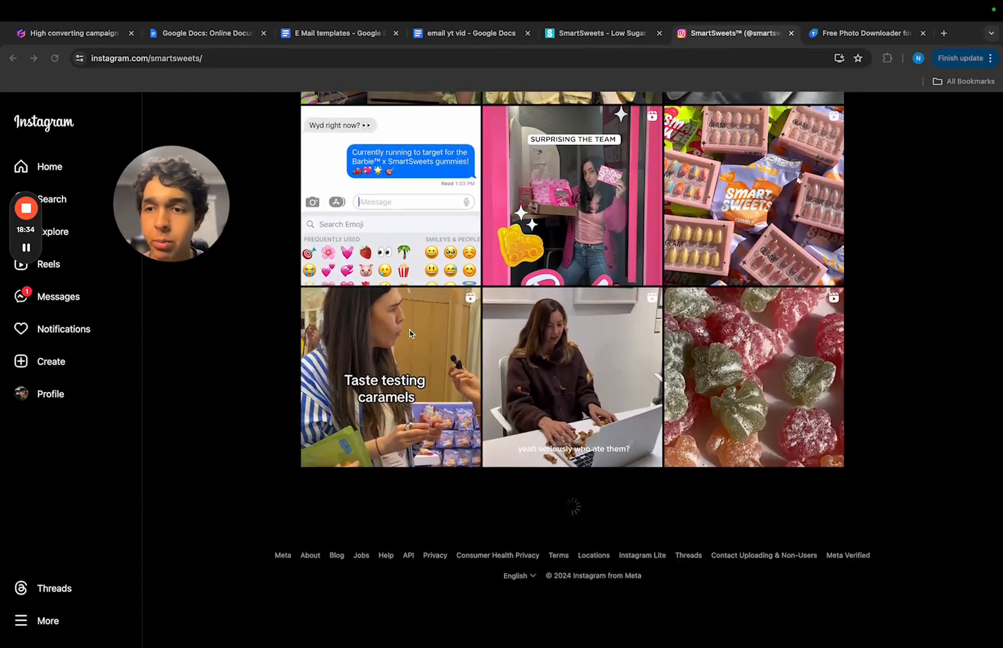
scroll(409, 334, down, 5)
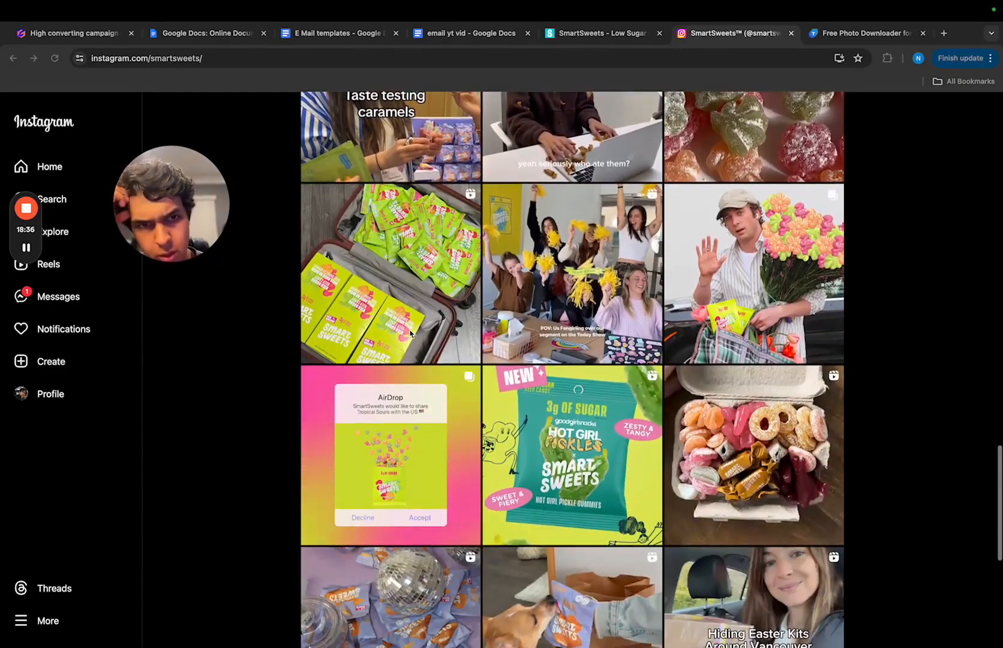
scroll(409, 334, down, 15)
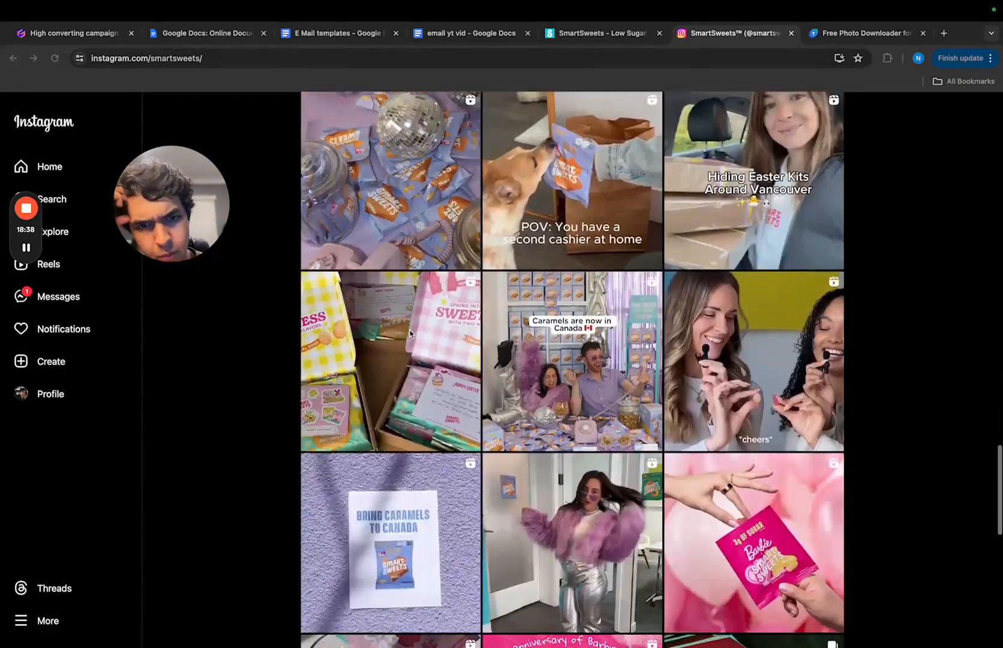
scroll(410, 333, down, 3)
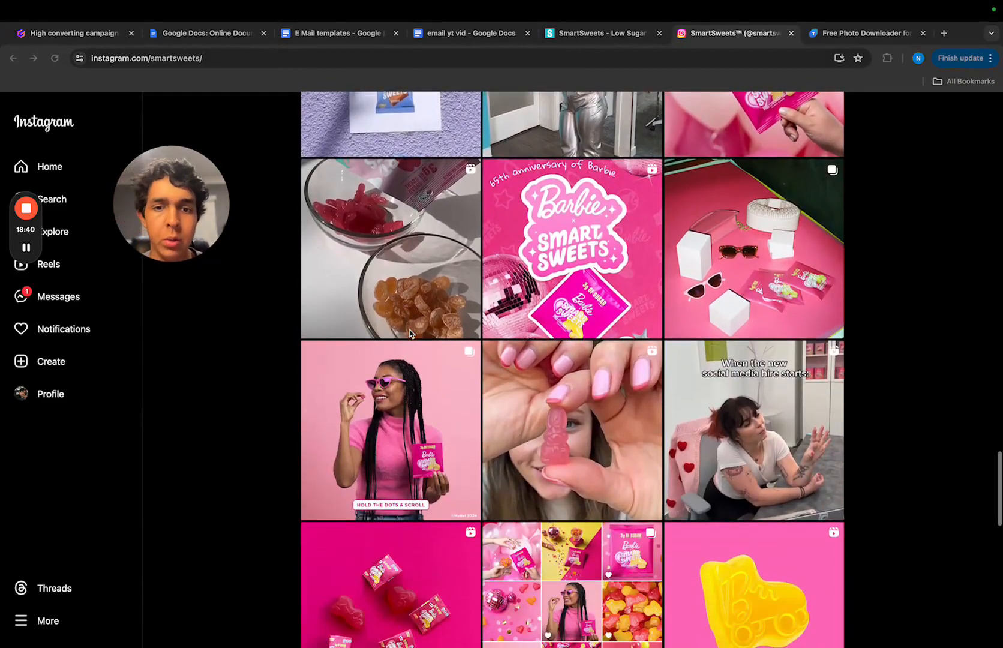
scroll(410, 334, down, 1)
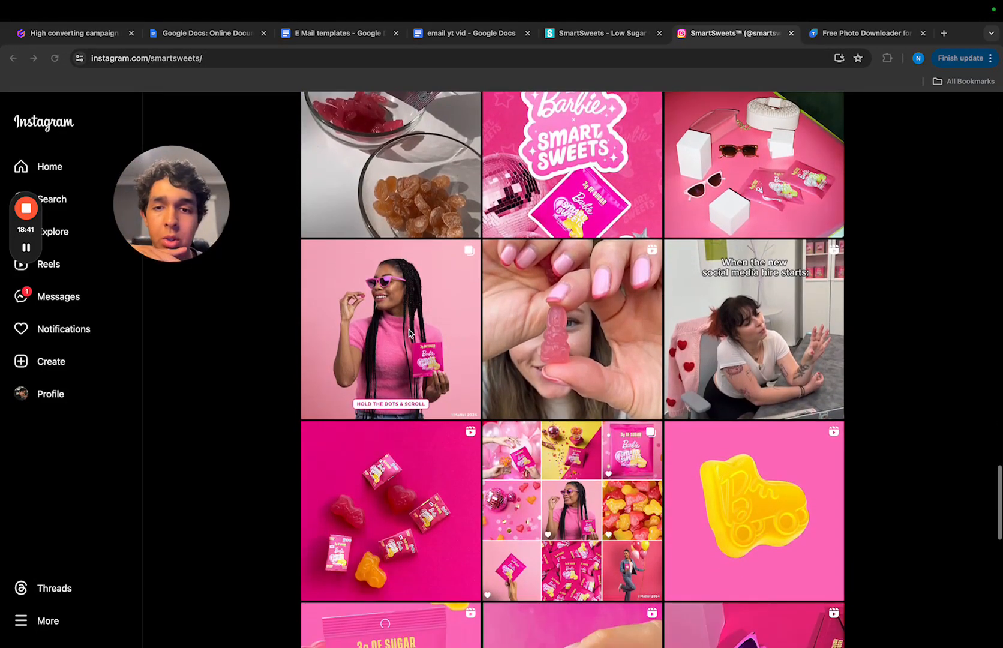
- Open the Barbie post of the woman in pink sunglasses, view its first four images, and close it
click(410, 334)
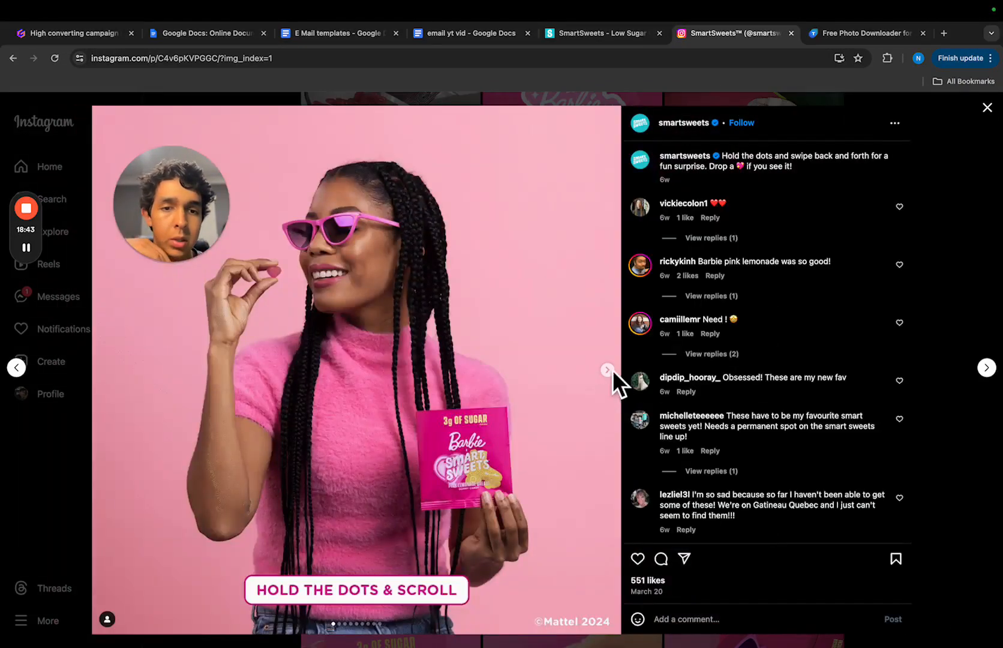
click(607, 370)
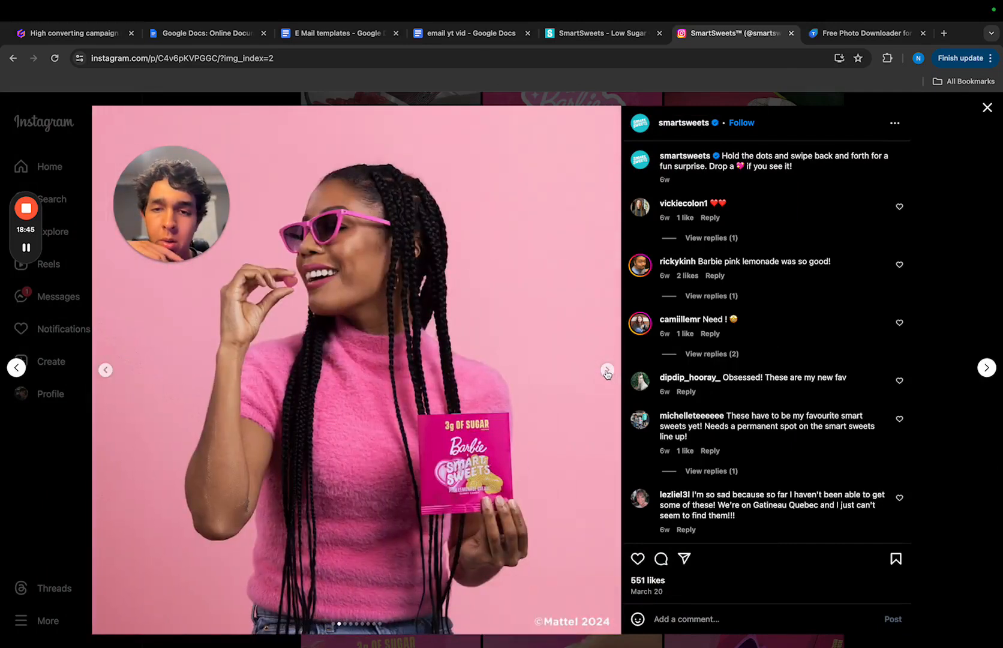
click(607, 371)
click(607, 371)
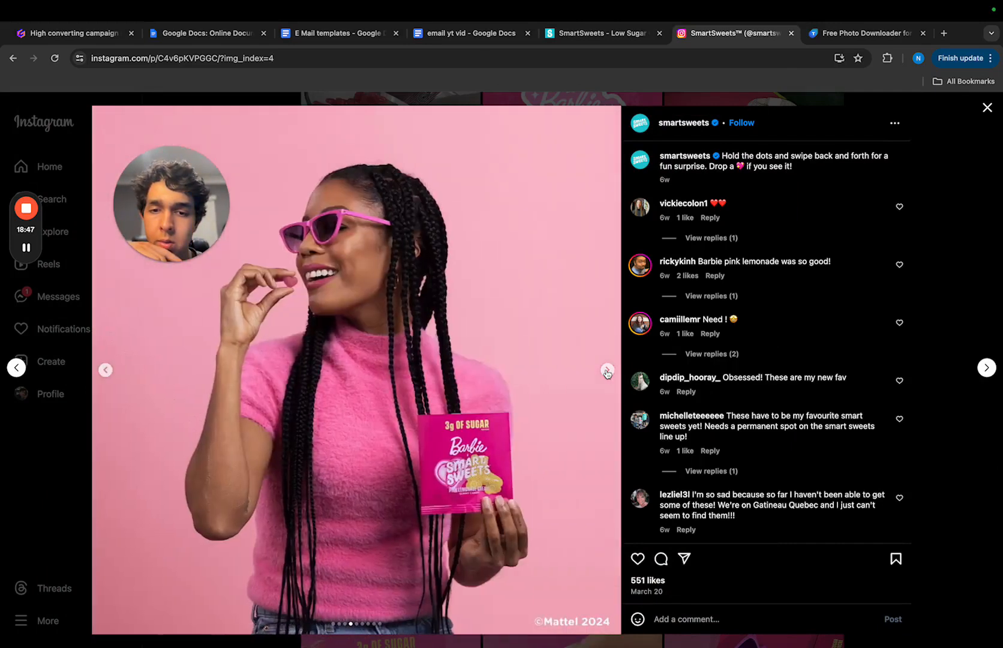
click(94, 244)
- Browse the smartsweets profile's older posts, from the Barbie launch back to June 2023, for images suited to the email
scroll(573, 486, down, 5)
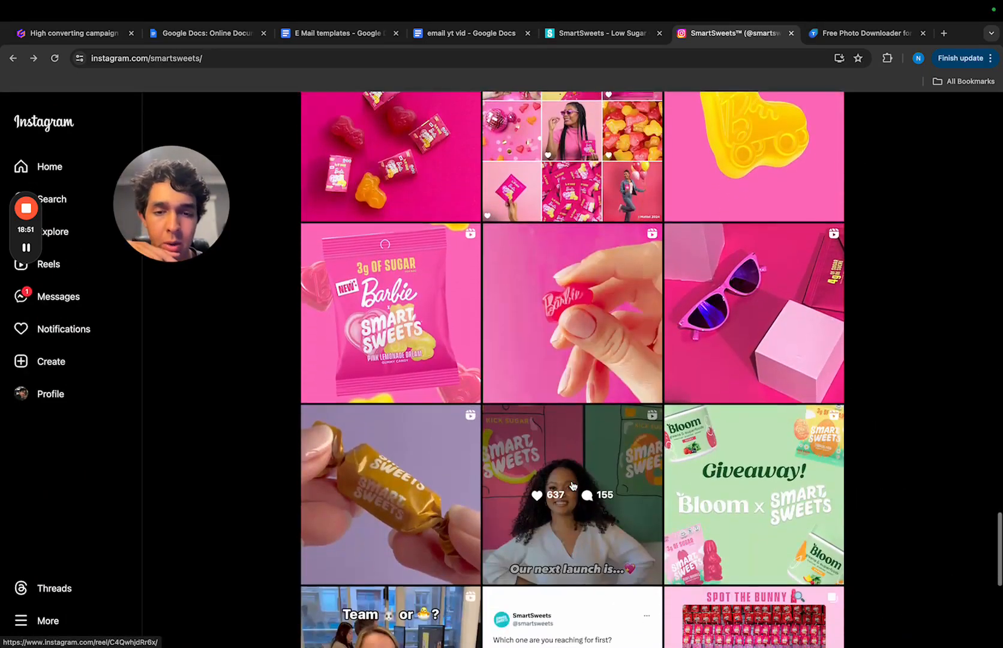
scroll(573, 486, down, 10)
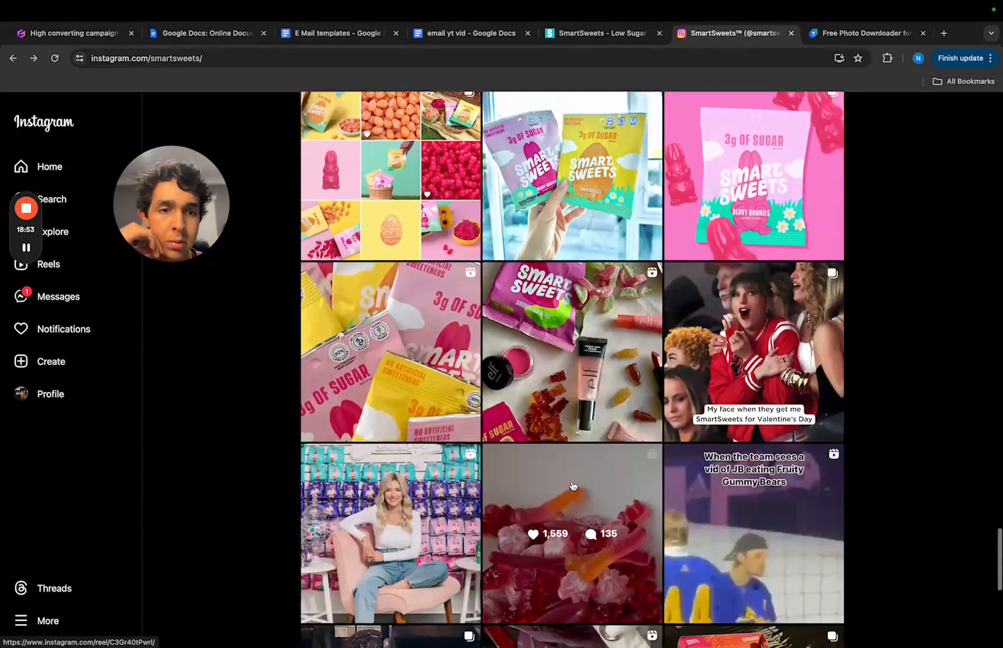
scroll(573, 486, down, 10)
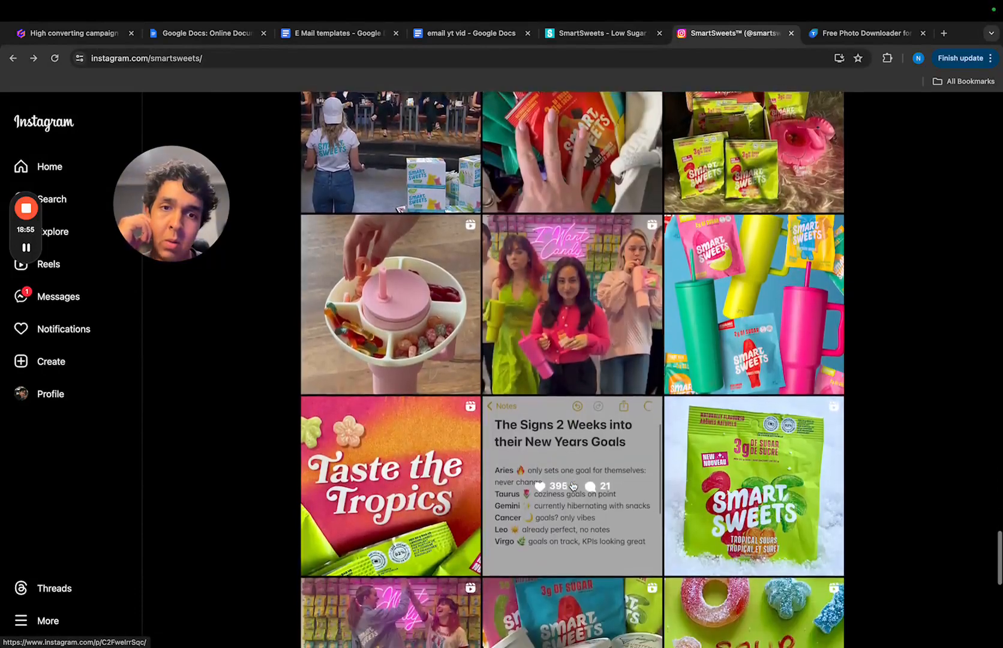
scroll(573, 486, down, 13)
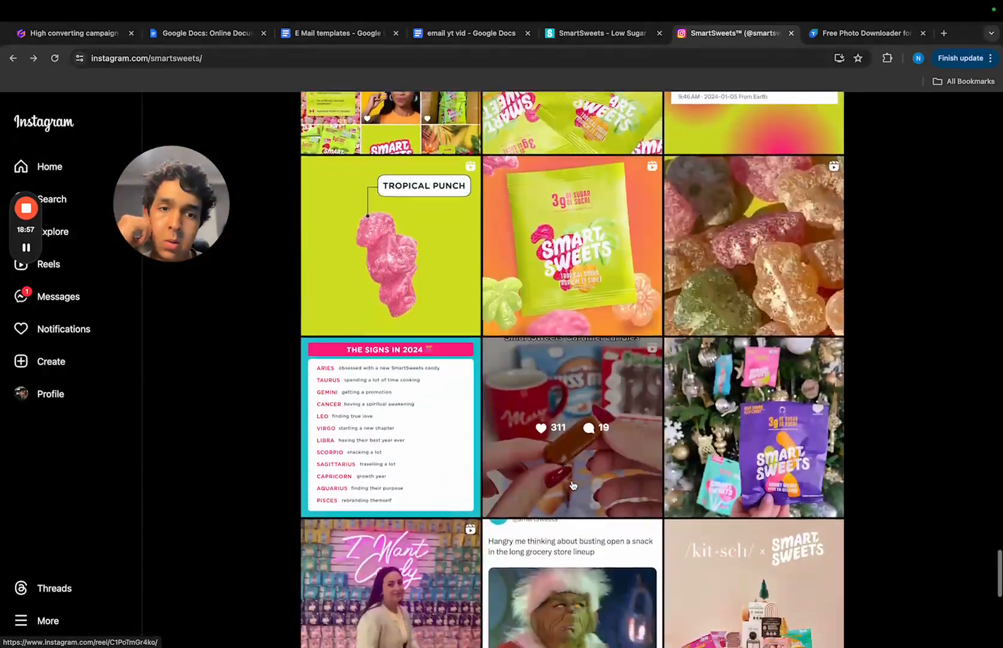
scroll(573, 485, down, 17)
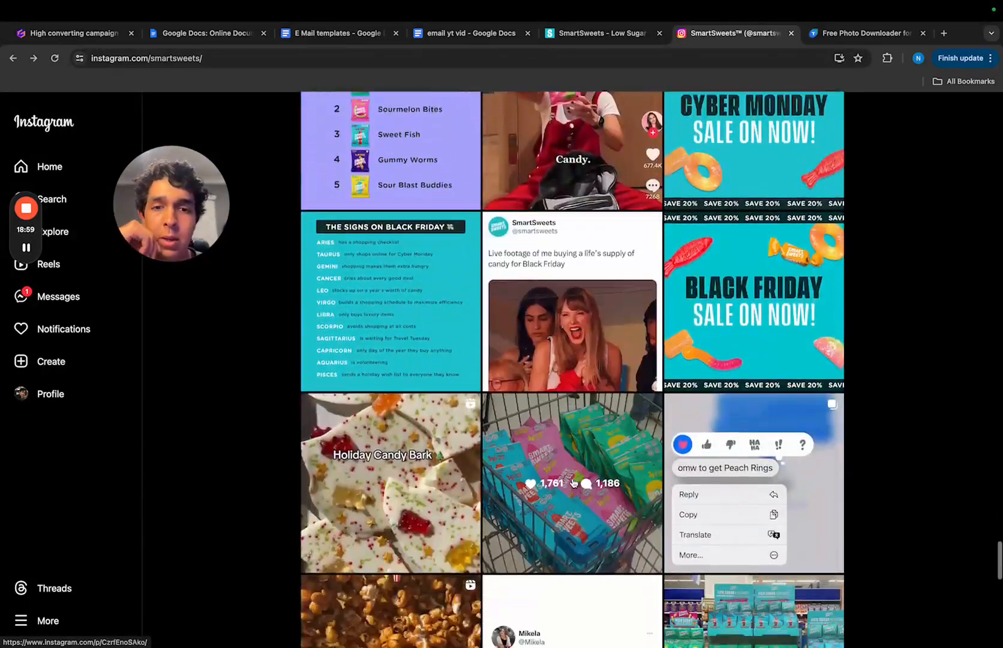
scroll(573, 484, down, 4)
scroll(574, 483, down, 9)
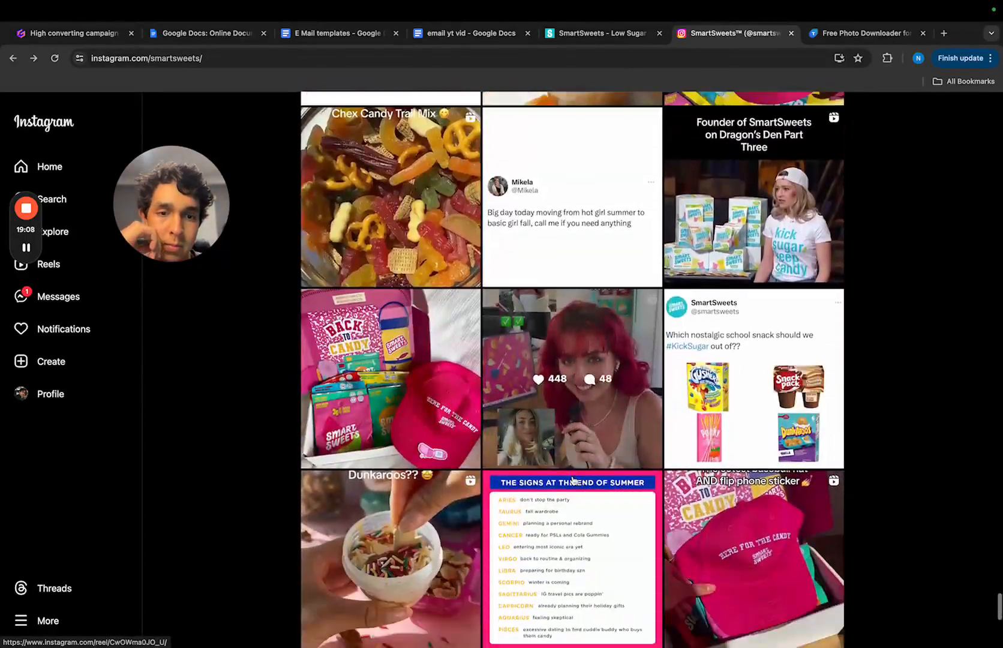
scroll(574, 480, down, 13)
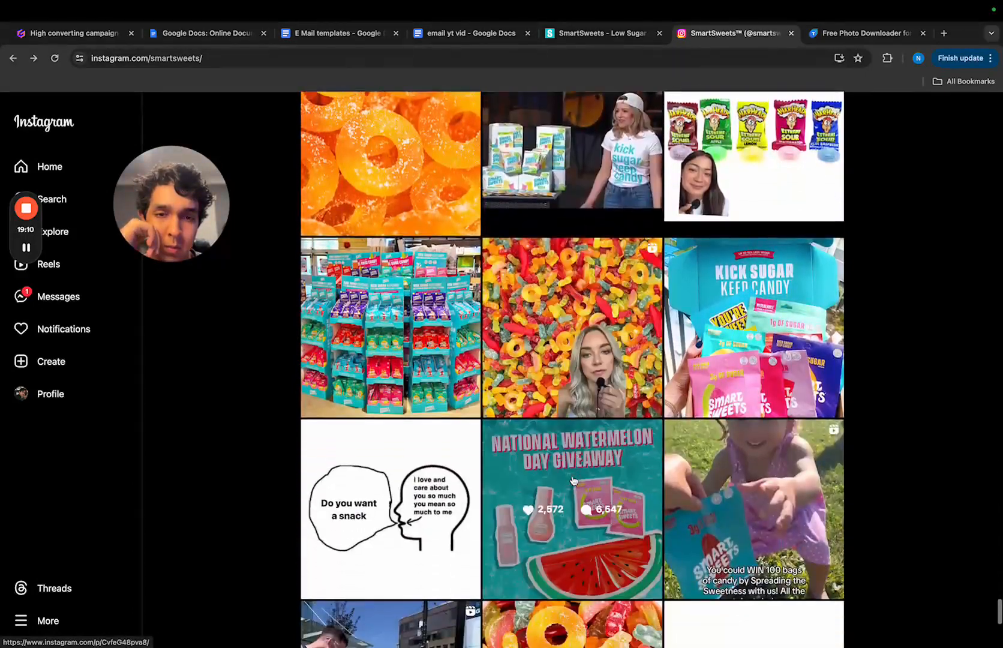
scroll(574, 480, down, 7)
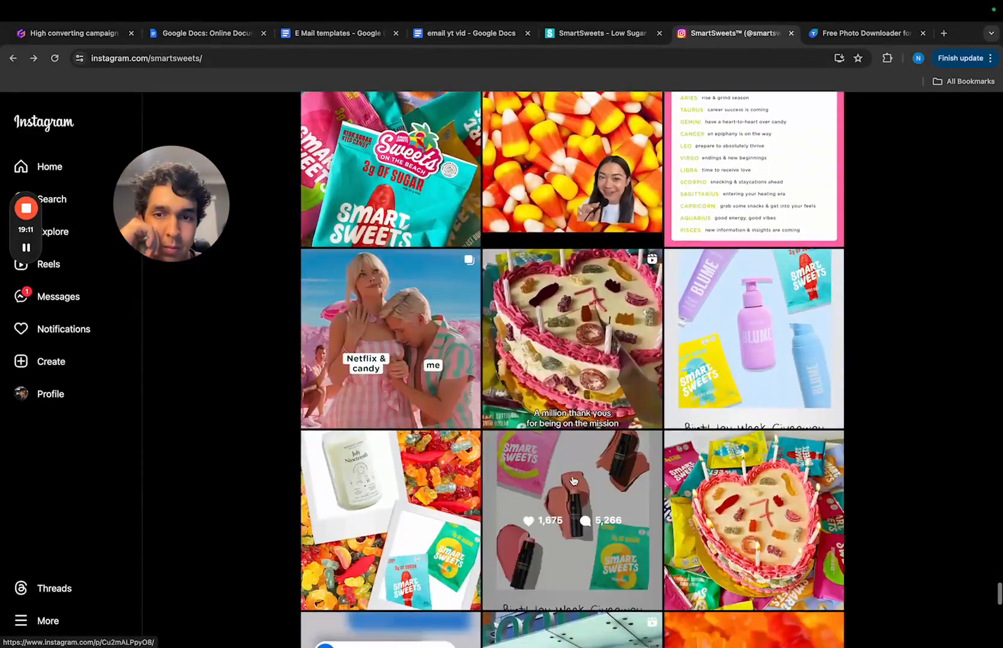
scroll(573, 480, down, 12)
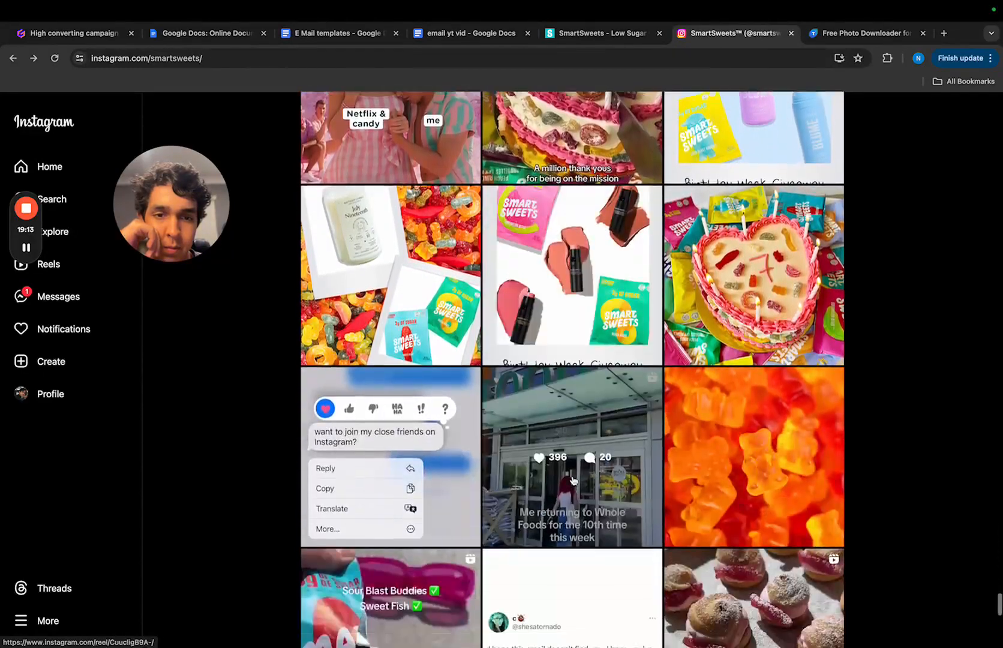
scroll(573, 480, down, 16)
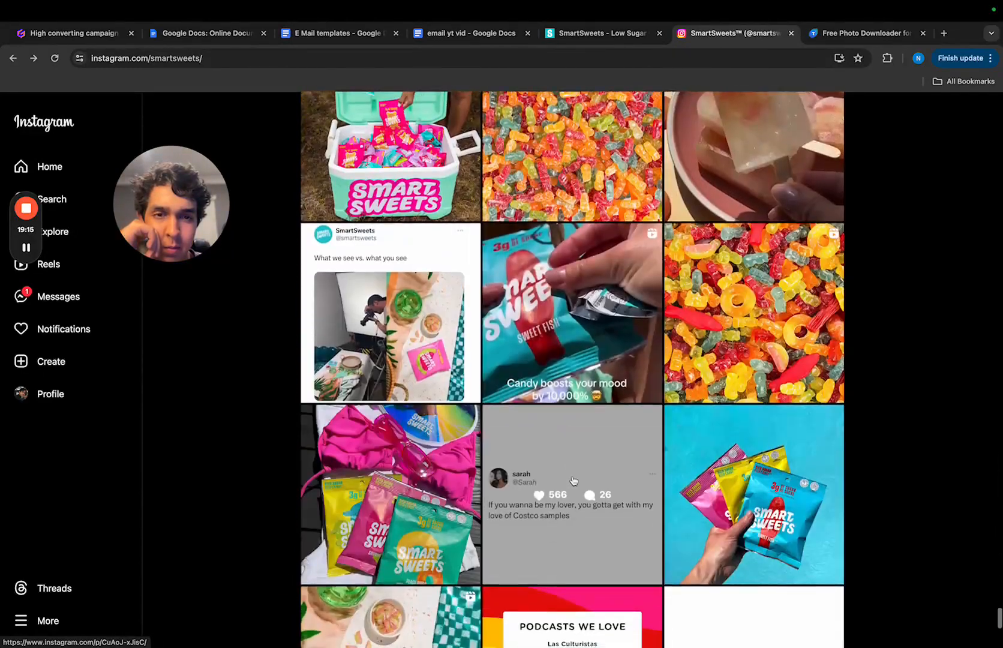
scroll(574, 480, down, 11)
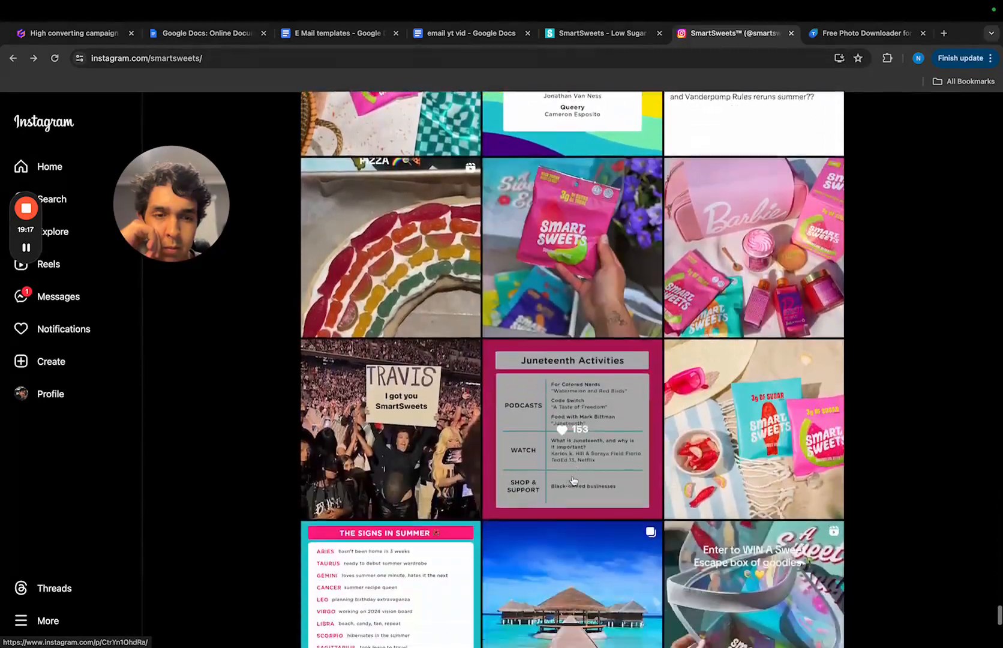
scroll(574, 481, down, 15)
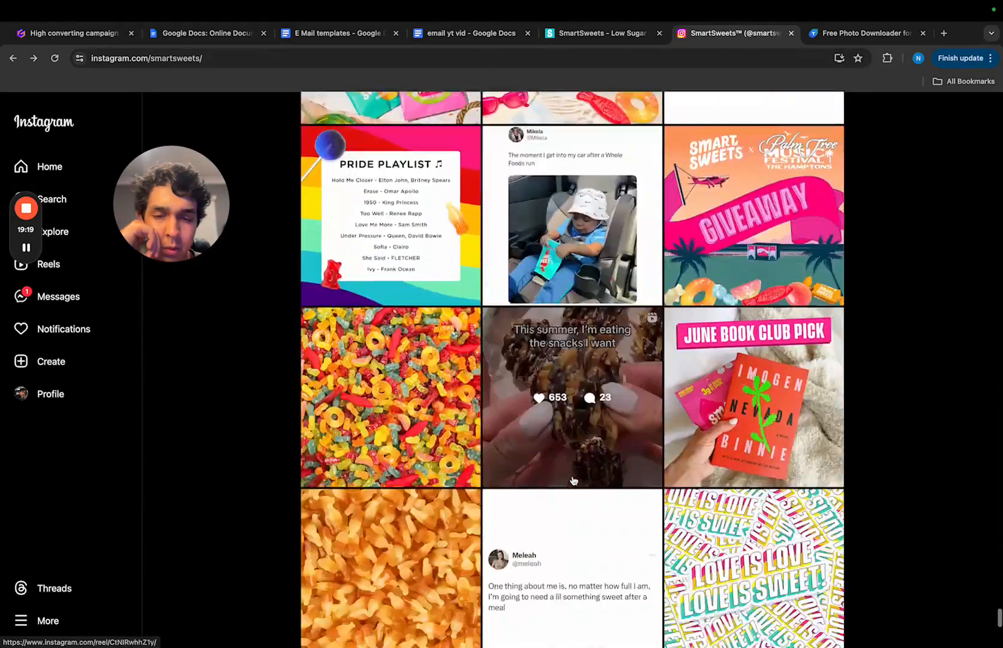
scroll(574, 481, down, 10)
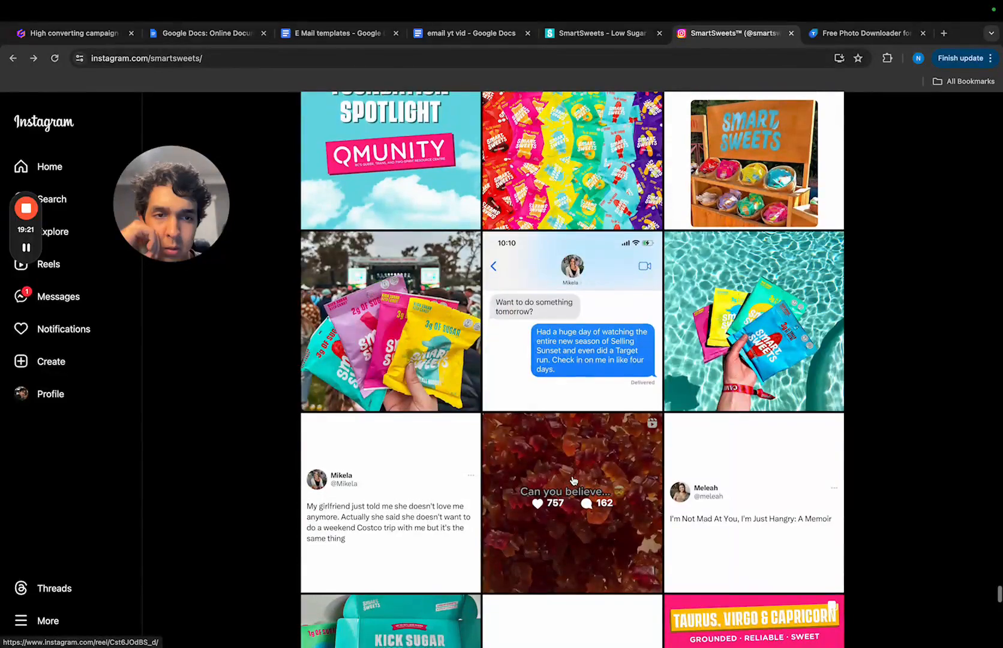
- View the pool snacks giveaway post of a hand holding three candy bags against a blue background, and close it
scroll(574, 480, up, 10)
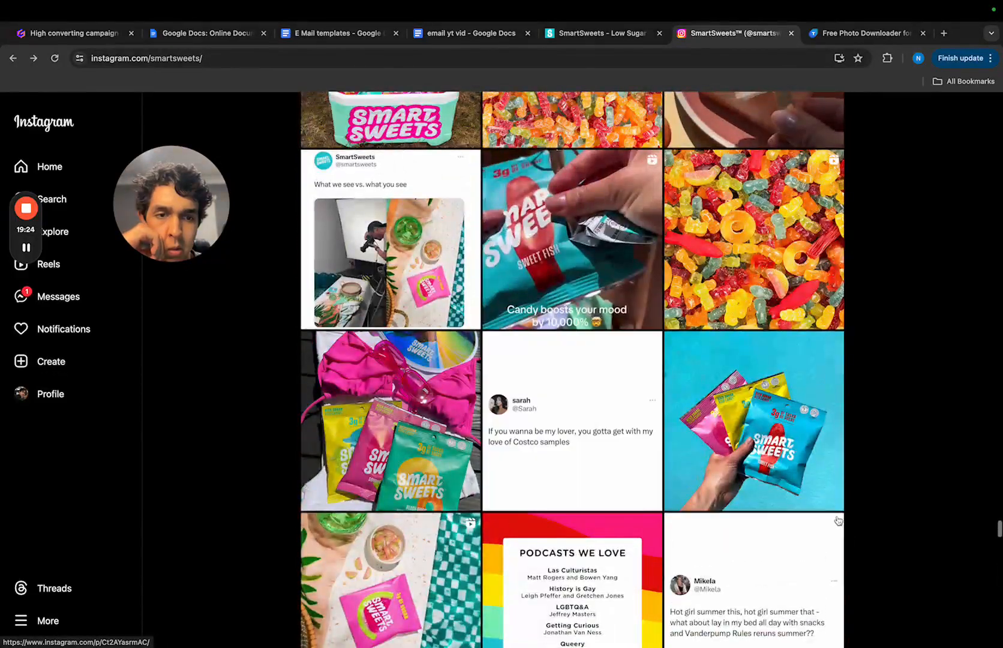
click(757, 447)
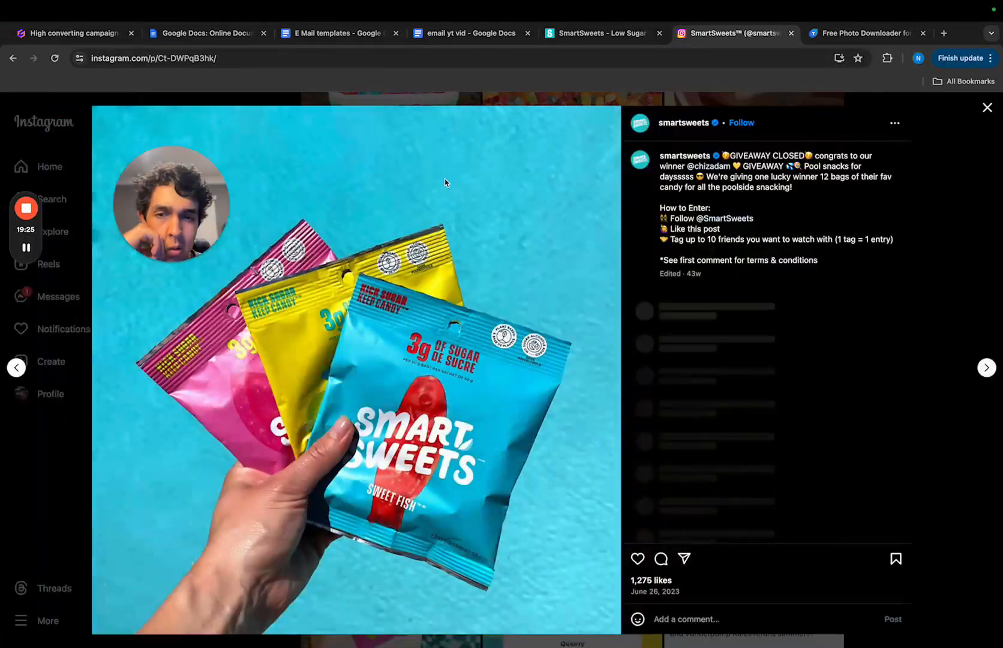
click(788, 98)
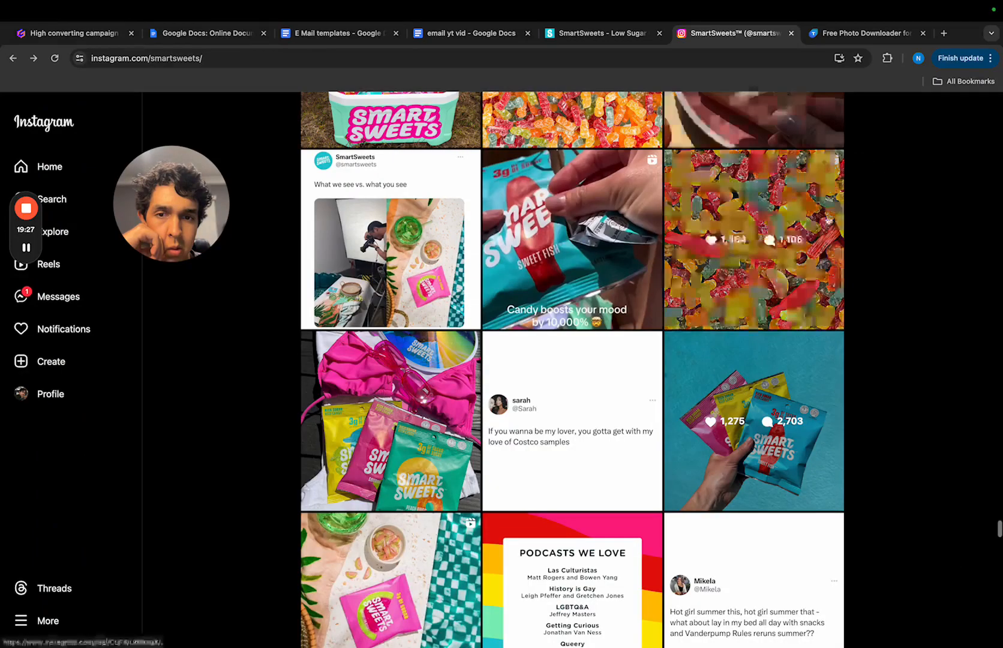
- Browse further back through the smartsweets posts to January 2023 for a lifestyle photo of a person with the candy
scroll(767, 384, down, 10)
scroll(767, 379, down, 15)
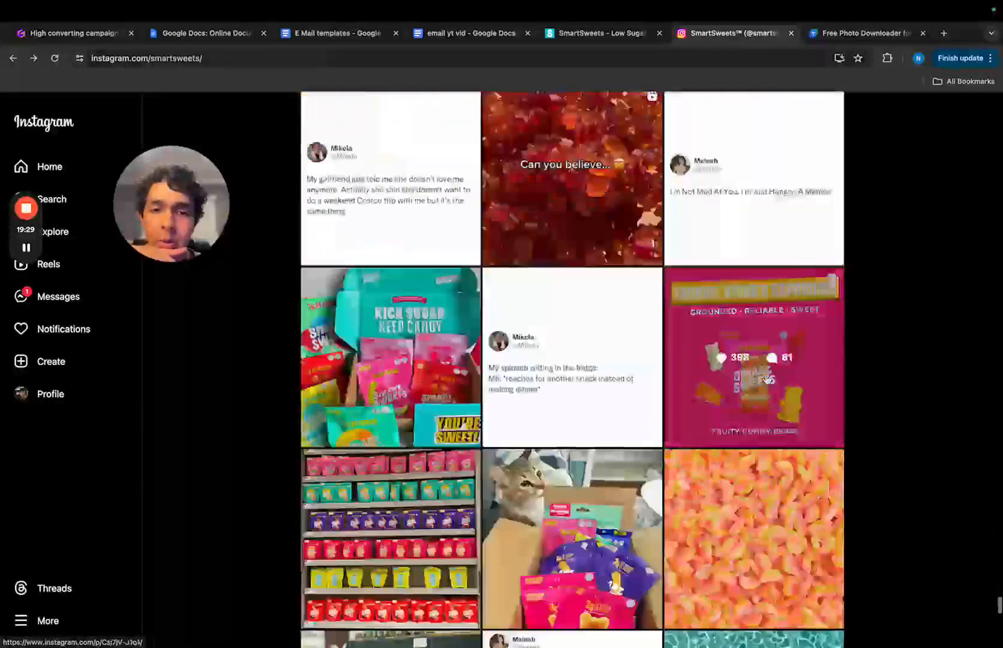
scroll(766, 379, down, 15)
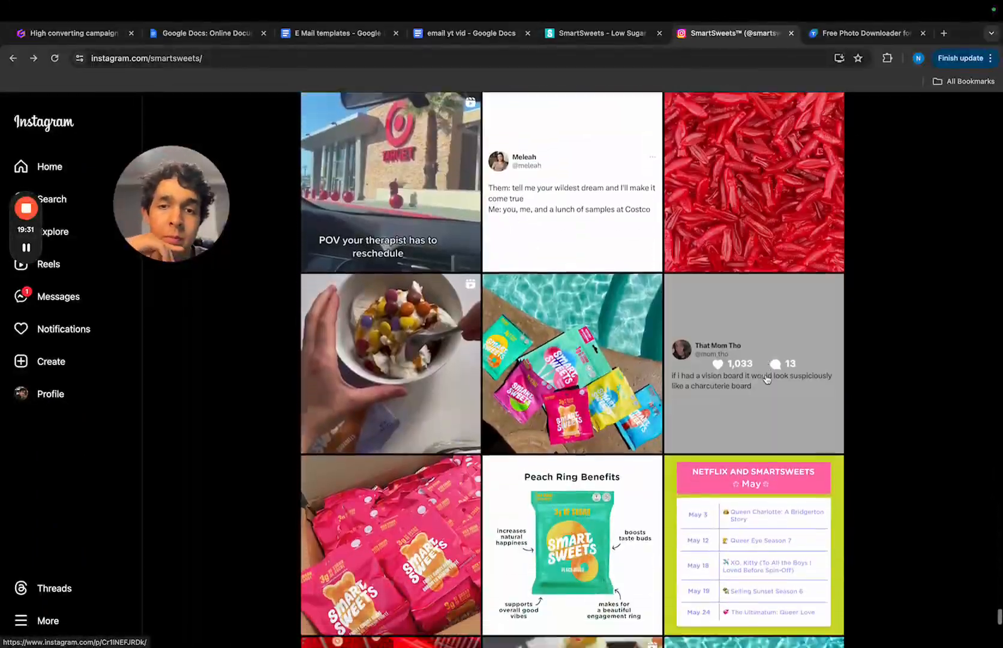
scroll(766, 379, down, 15)
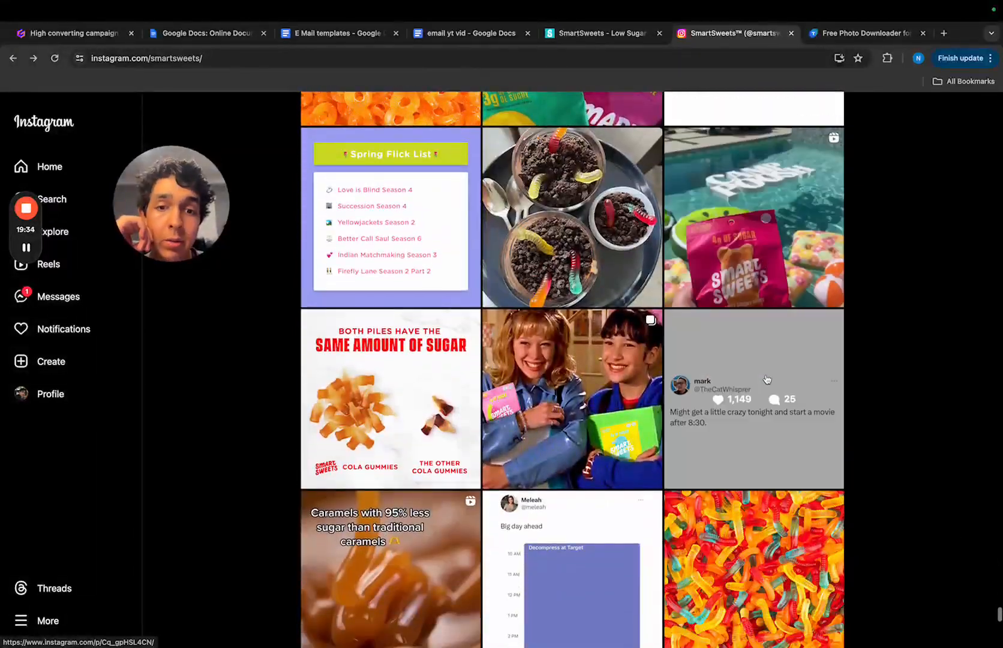
scroll(766, 379, down, 15)
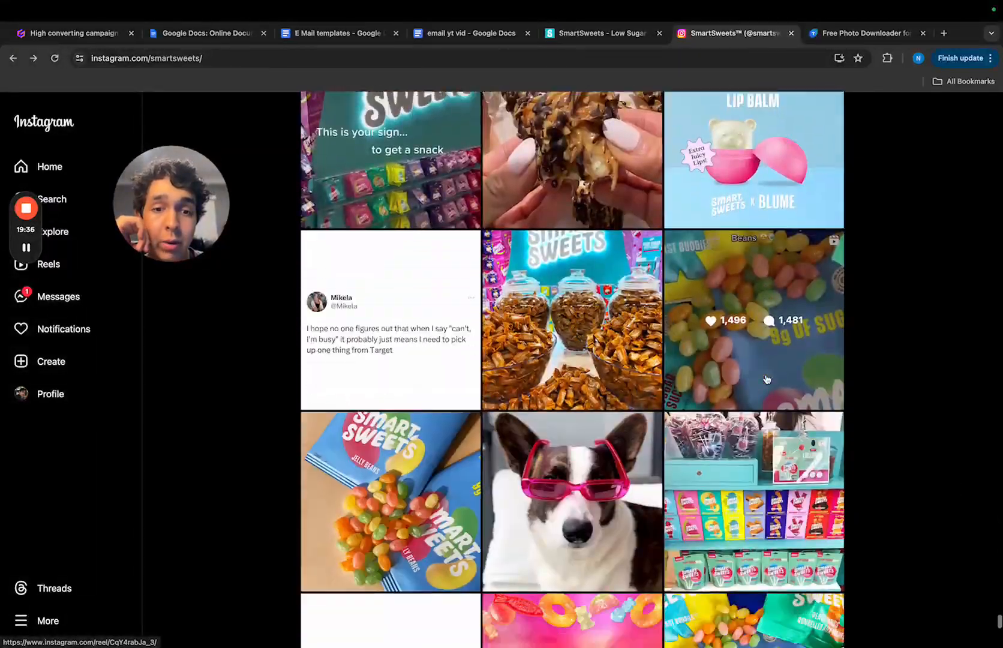
scroll(767, 380, down, 5)
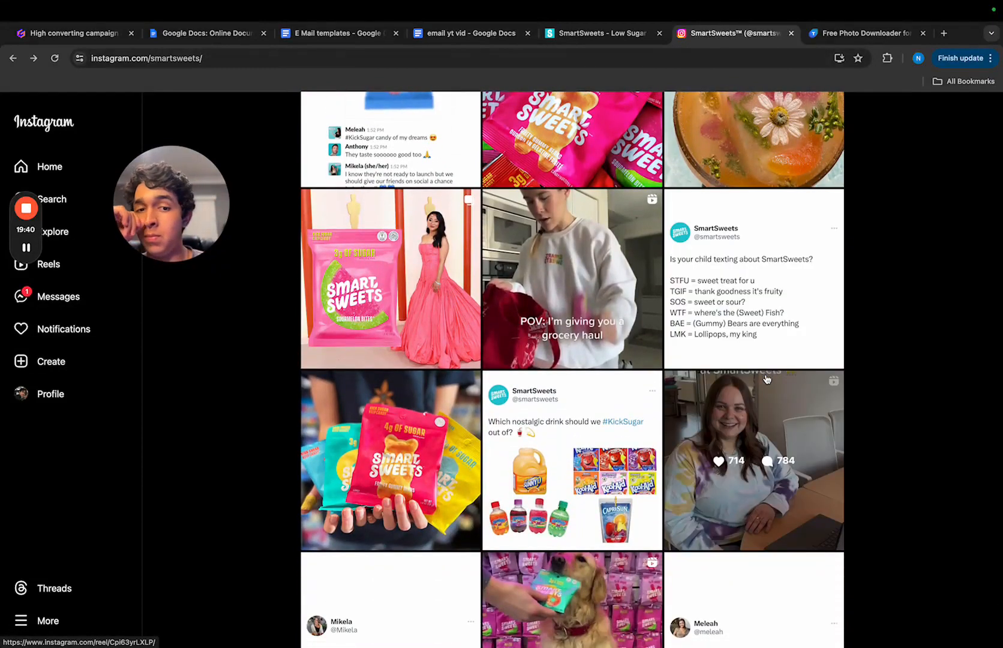
scroll(766, 380, down, 6)
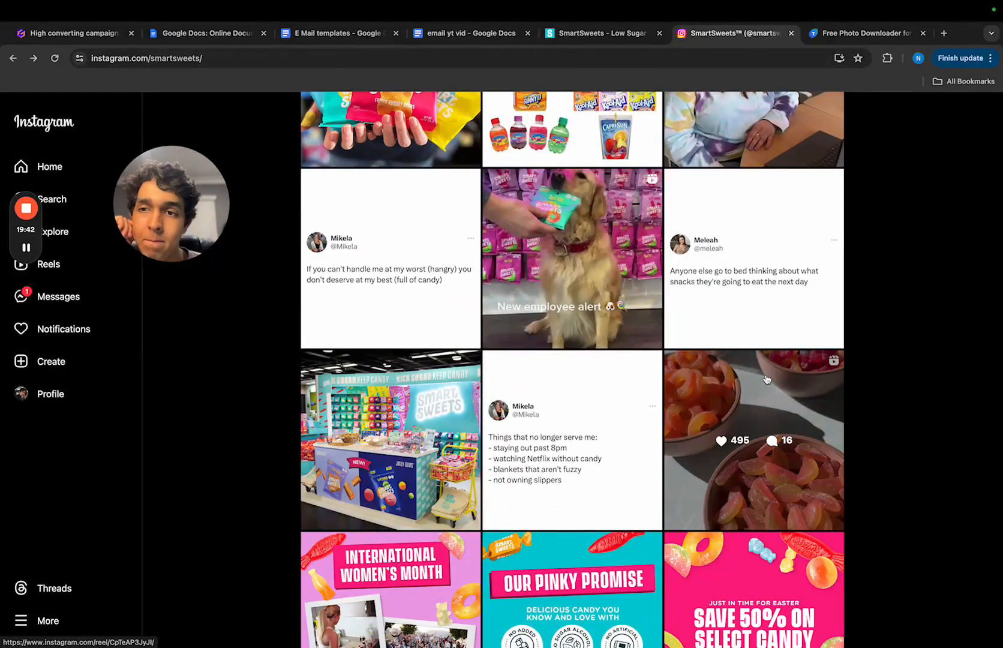
scroll(624, 531, down, 10)
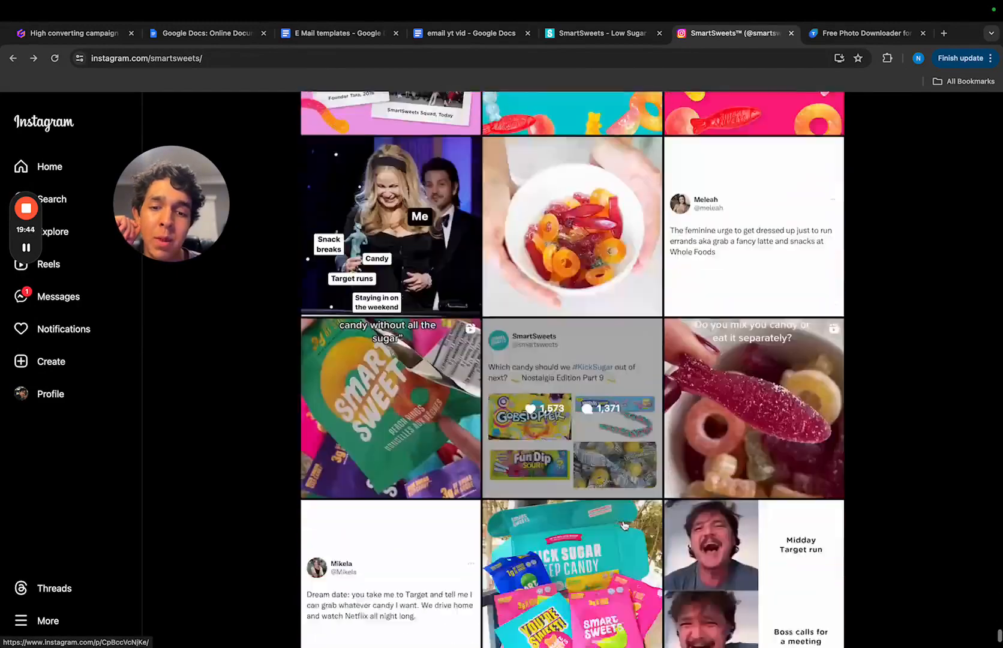
scroll(624, 526, down, 8)
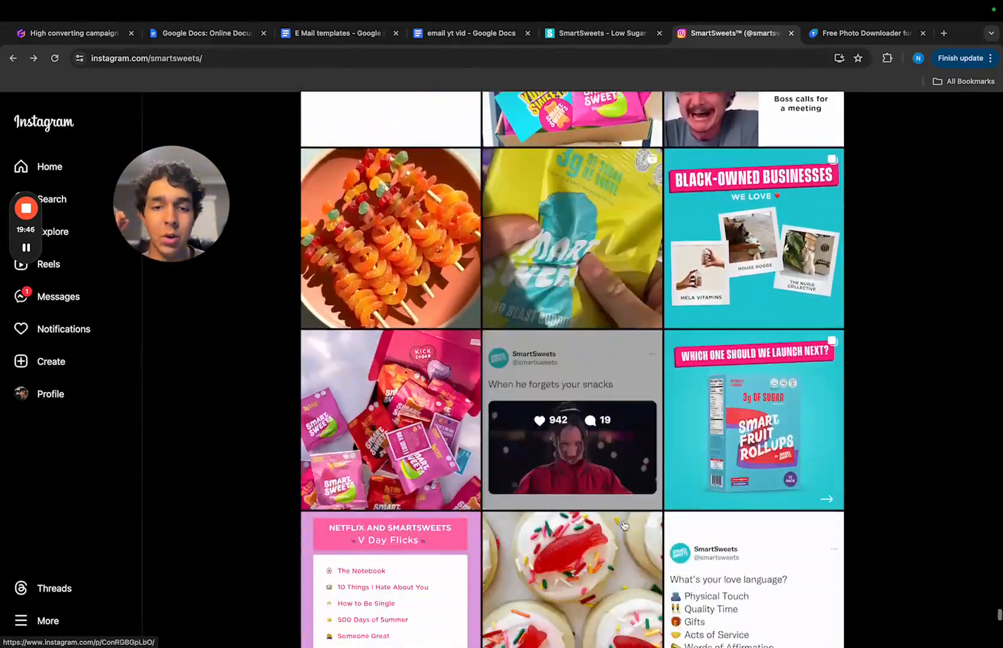
scroll(624, 525, down, 10)
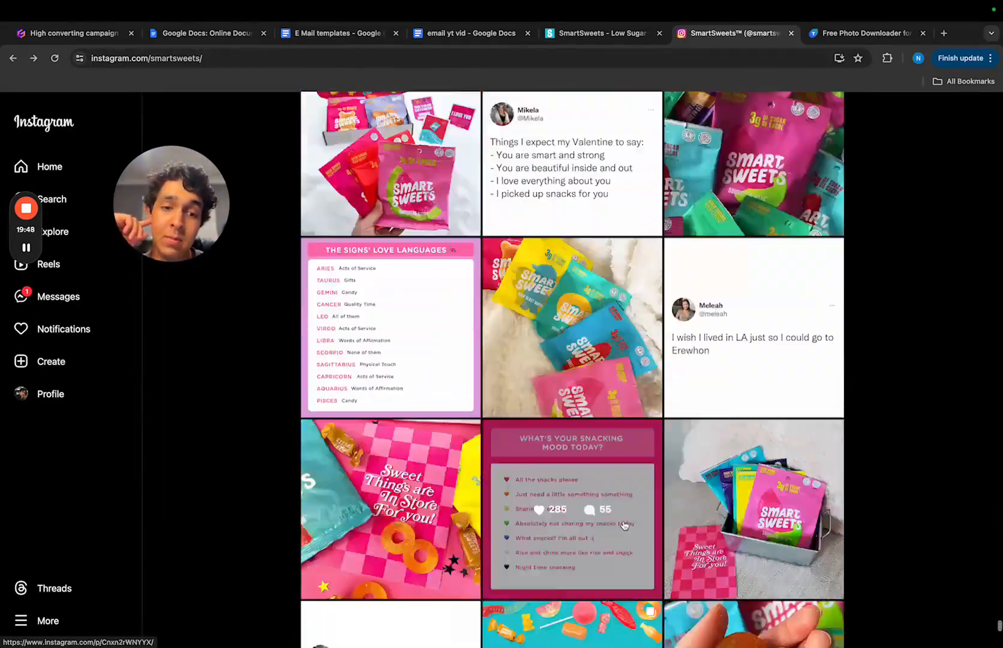
scroll(624, 526, down, 10)
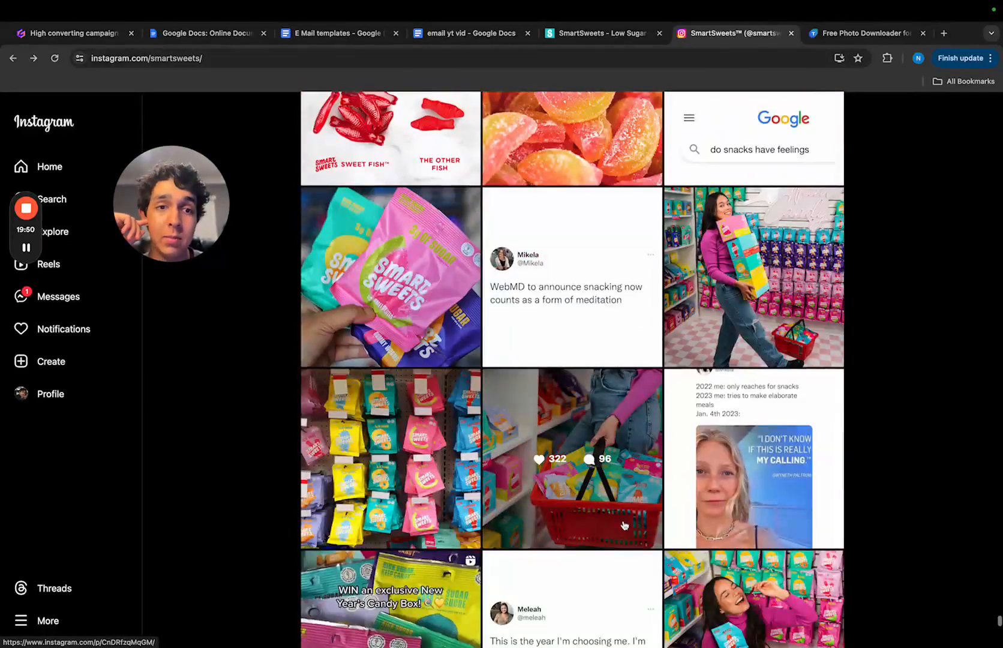
scroll(723, 414, down, 5)
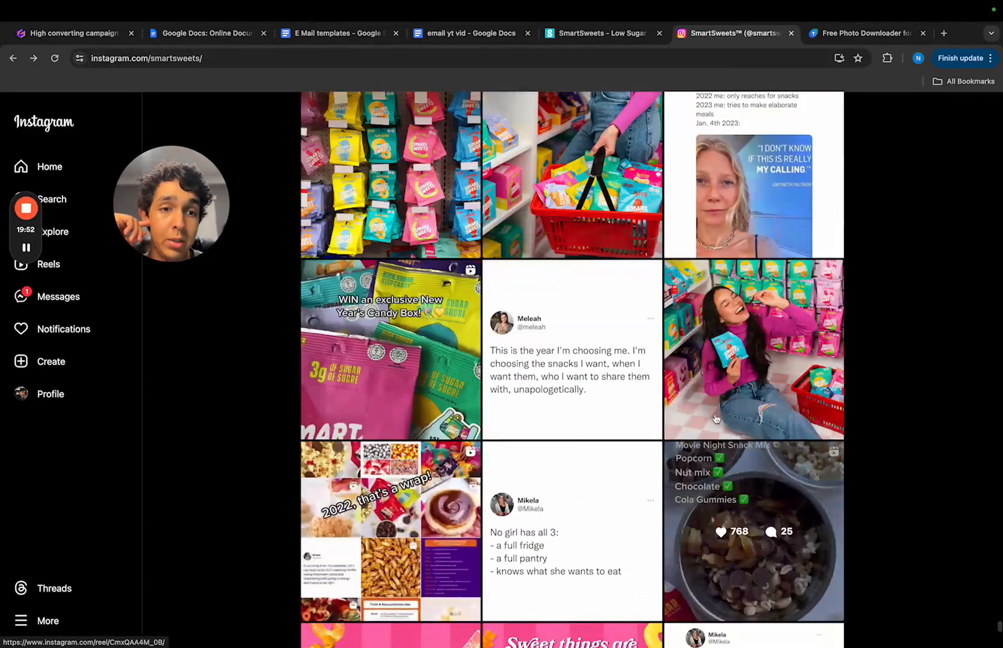
- Copy the link of the New Year's giveaway post showing the laughing woman in the store, and paste it into Toolzu's Instagram photo downloader
click(737, 317)
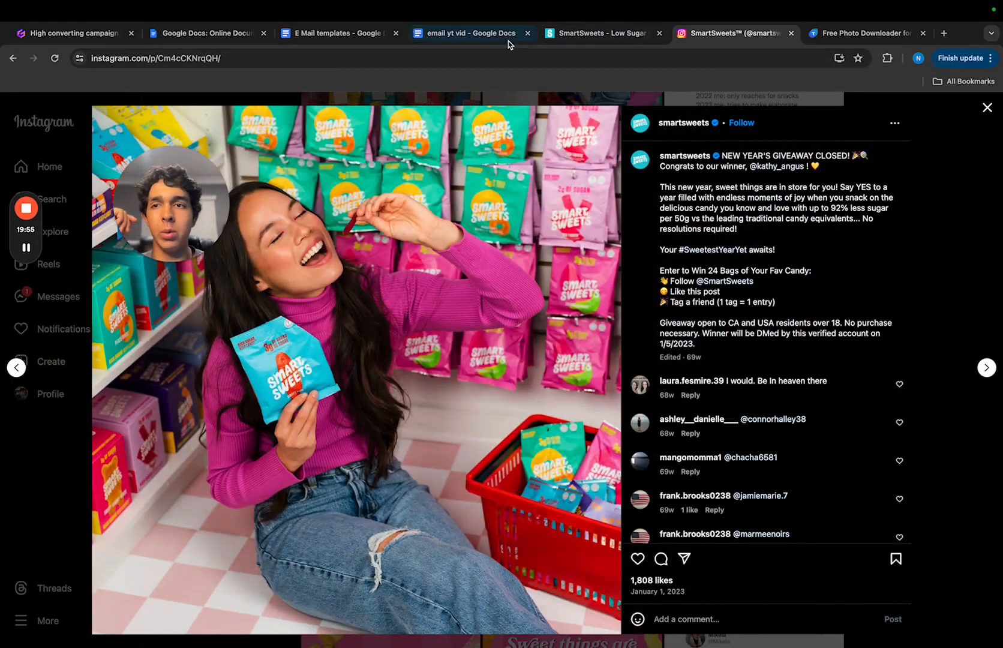
click(559, 60)
key(ctrl+c)
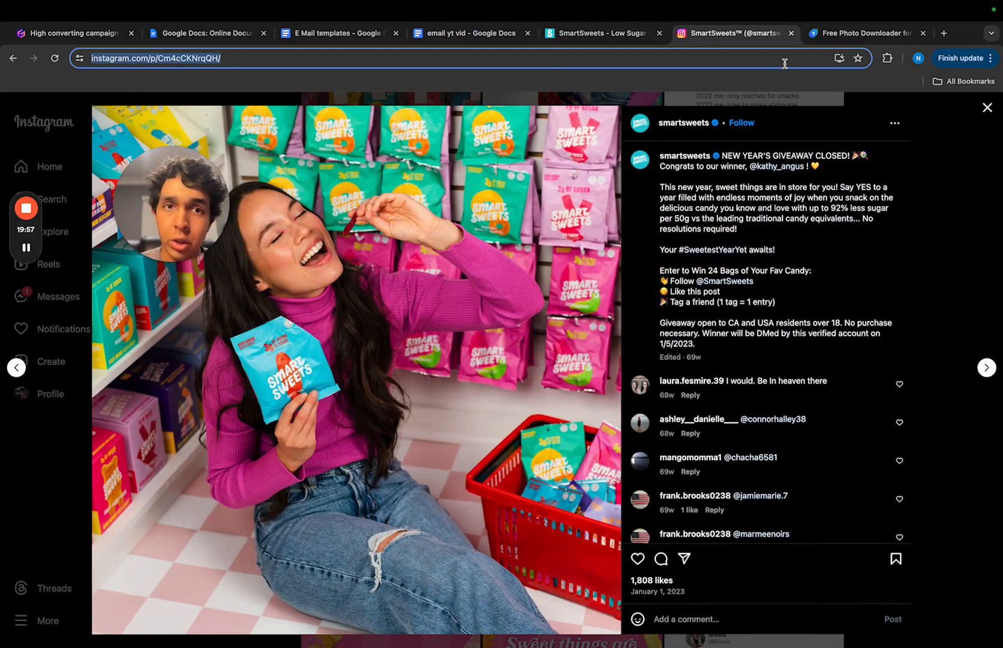
click(840, 34)
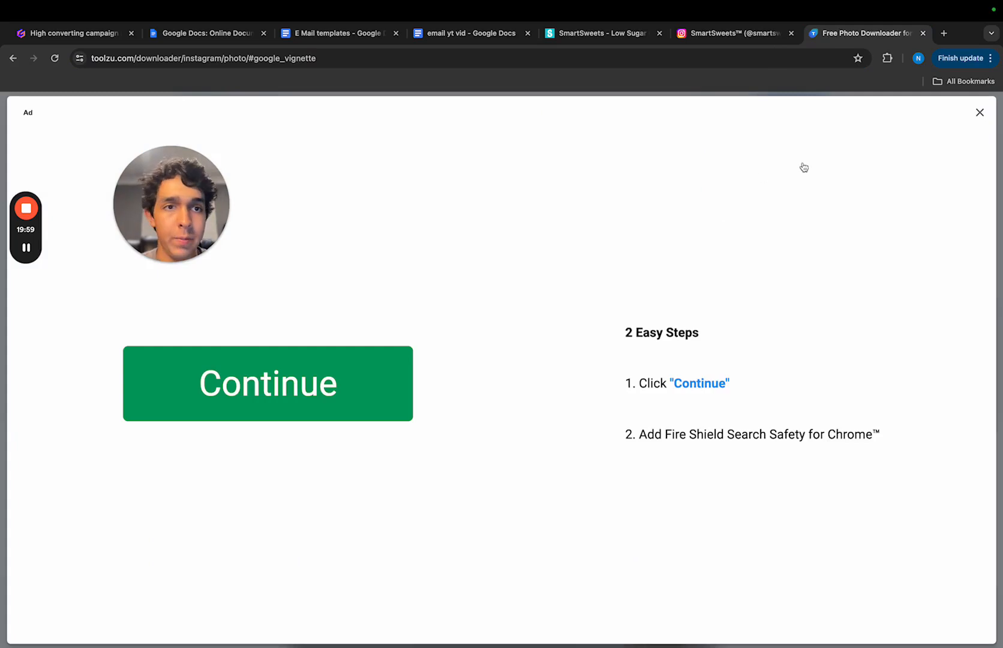
click(978, 114)
click(390, 335)
key(ctrl+v)
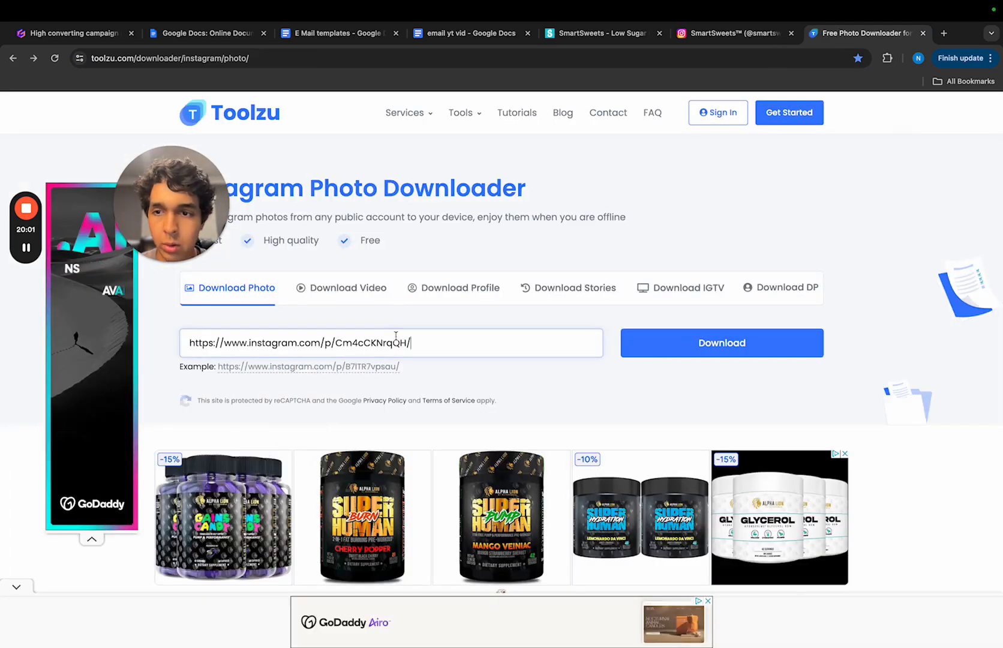
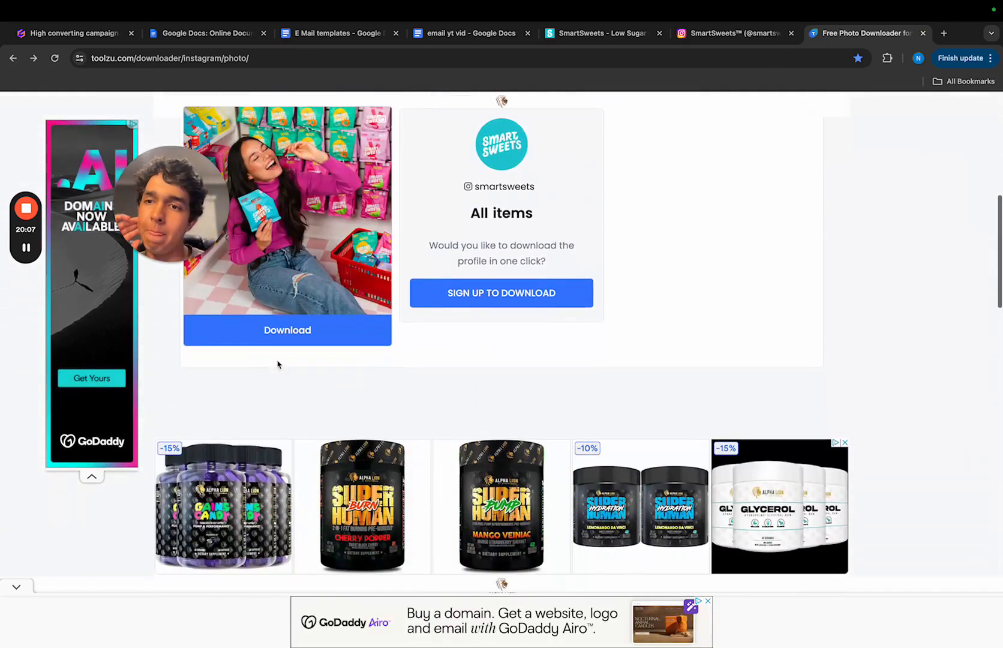
- Download the laughing-woman store photo from Toolzu, and close its New Year's giveaway post on Instagram
click(301, 332)
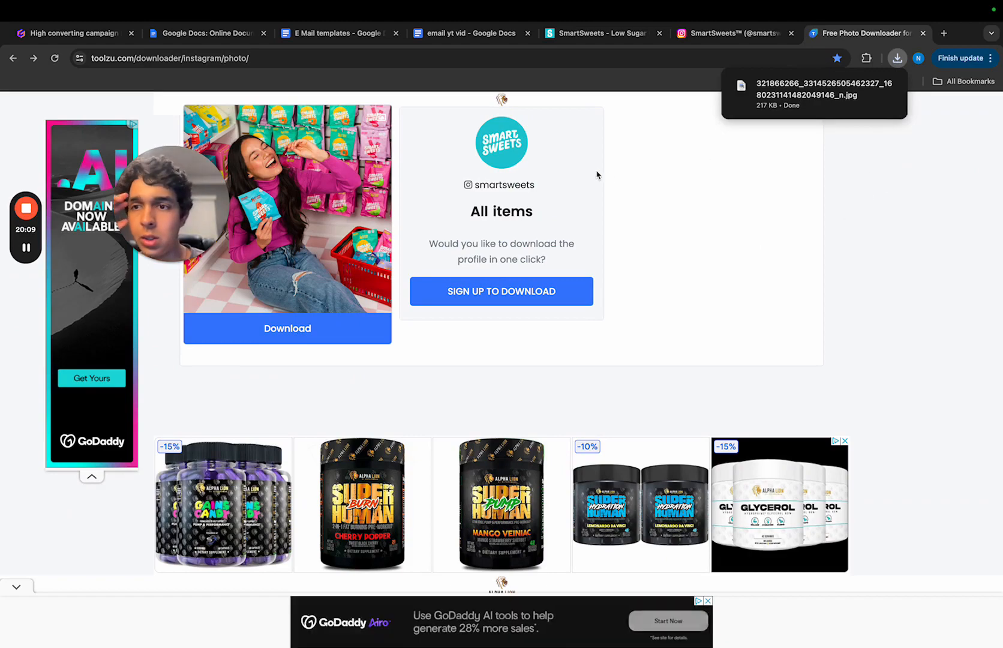
click(728, 41)
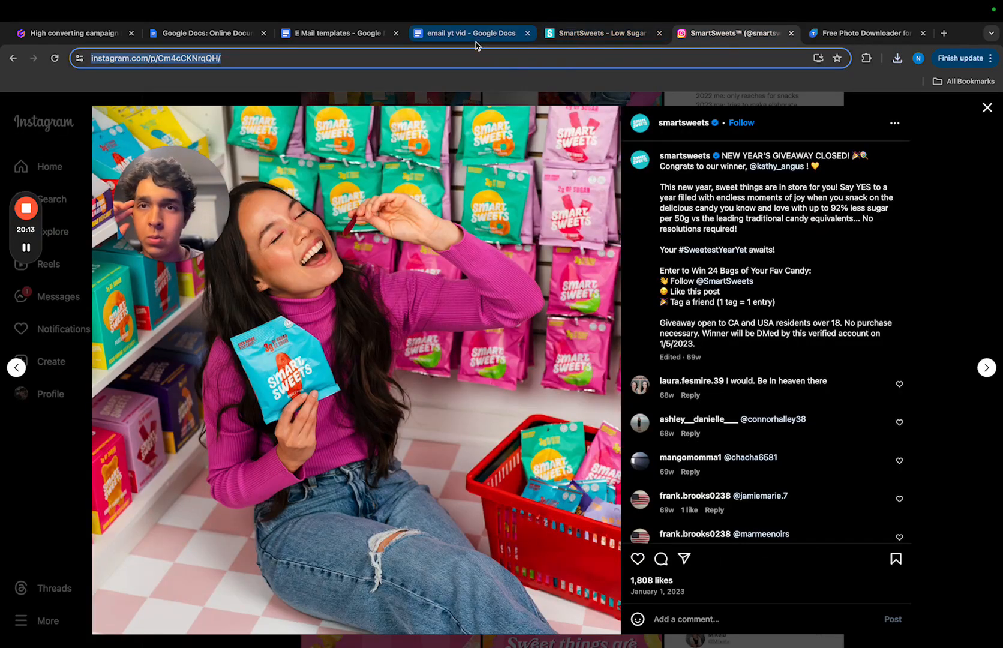
click(843, 36)
click(712, 39)
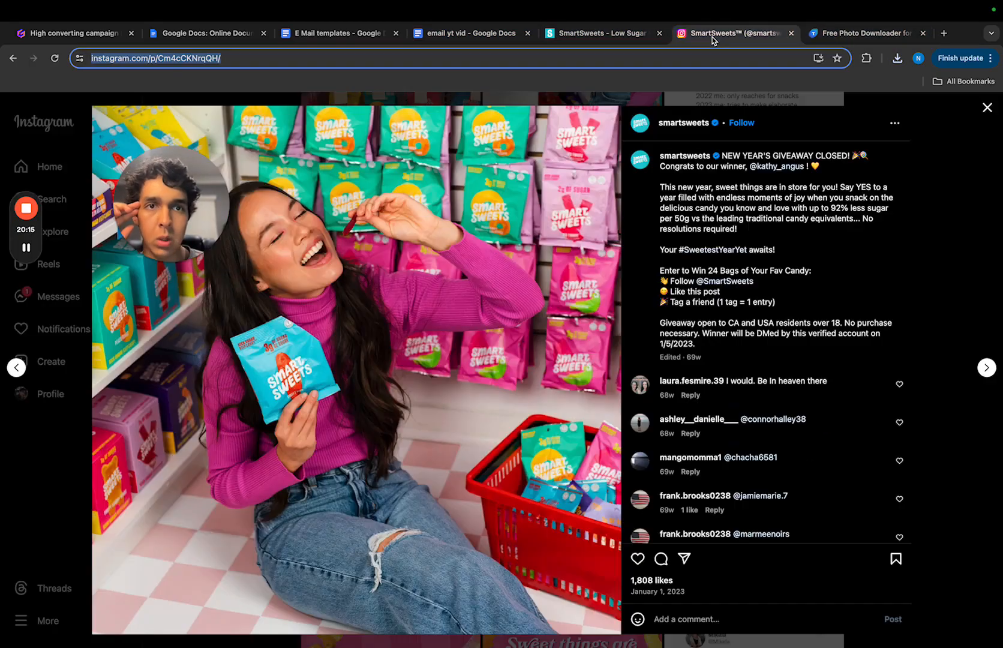
click(987, 107)
- Browse further back through the smartsweets posts to December 2022 and open the pet giveaway post of the dog on the couch
scroll(607, 365, down, 15)
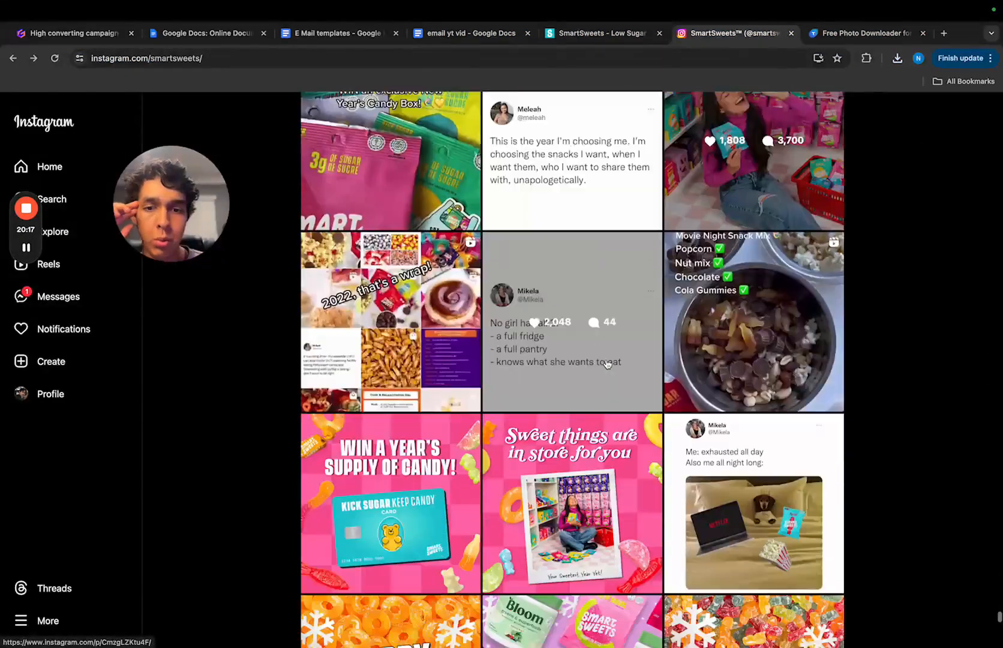
scroll(607, 364, down, 10)
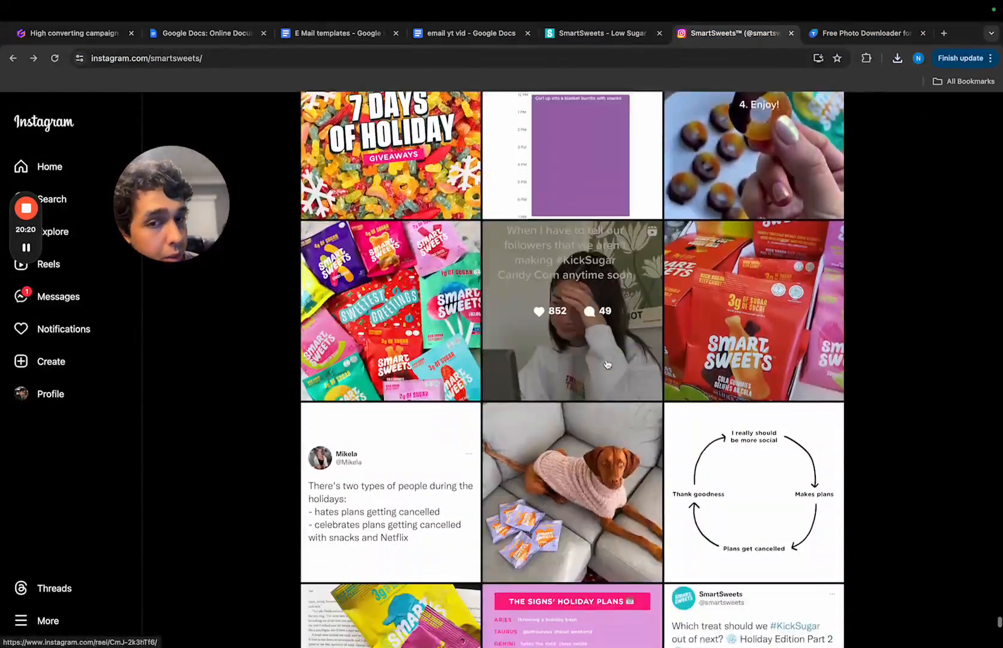
scroll(607, 365, down, 6)
scroll(607, 364, up, 3)
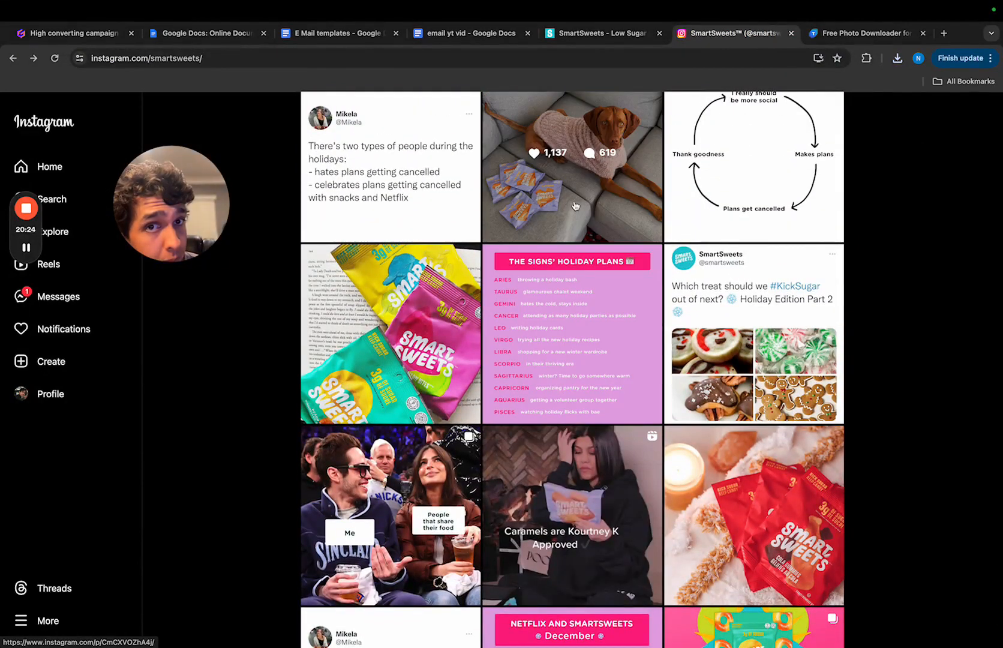
click(575, 206)
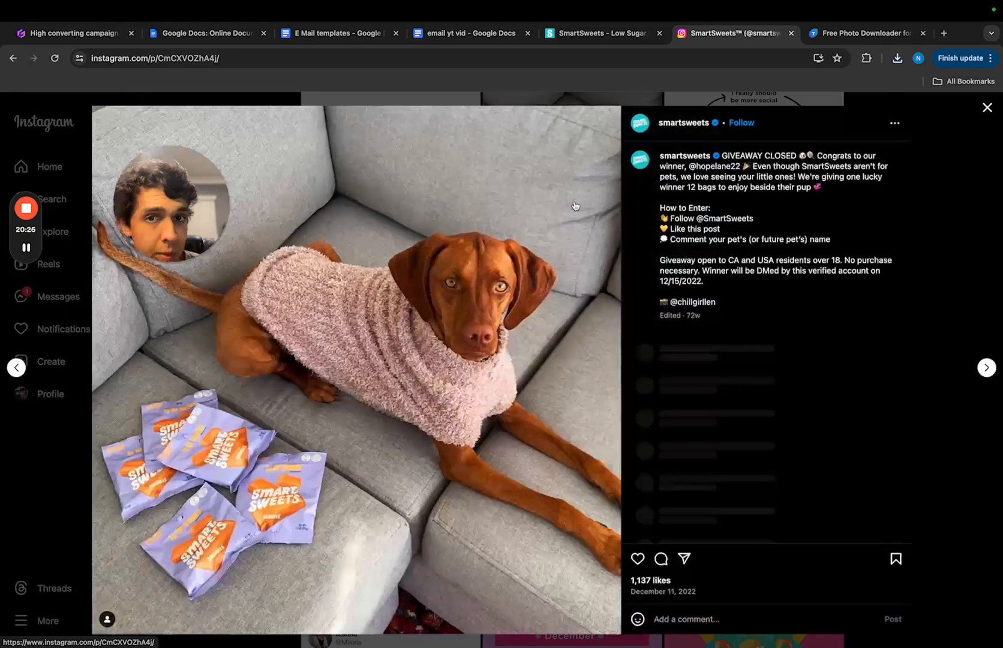
- Copy the dog post's link, run it through Toolzu's Instagram photo downloader in place of the previous link, and download the photo
click(599, 55)
key(super+c)
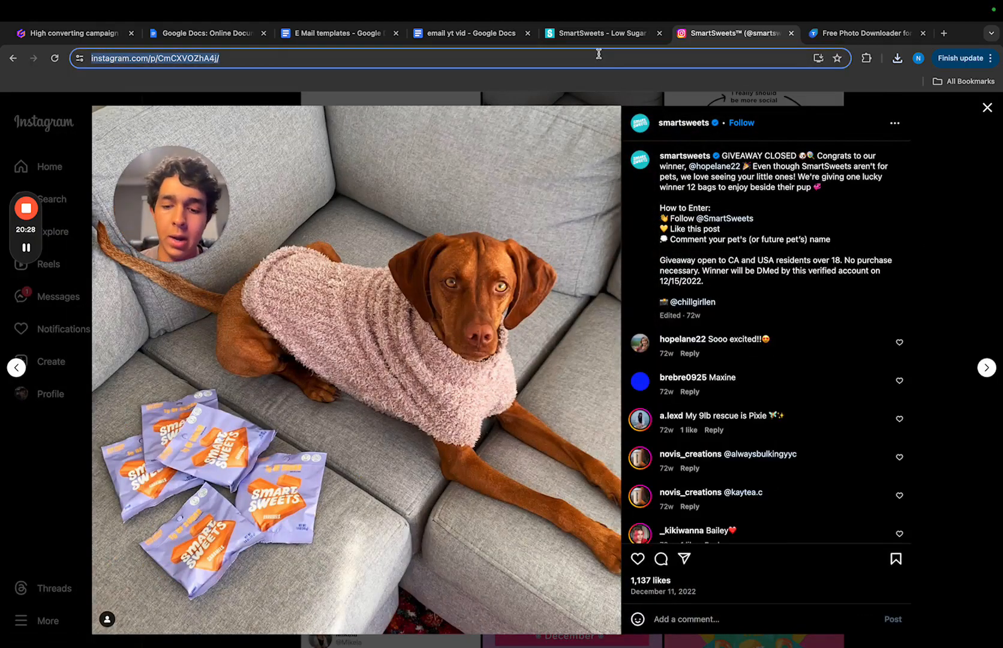
click(866, 36)
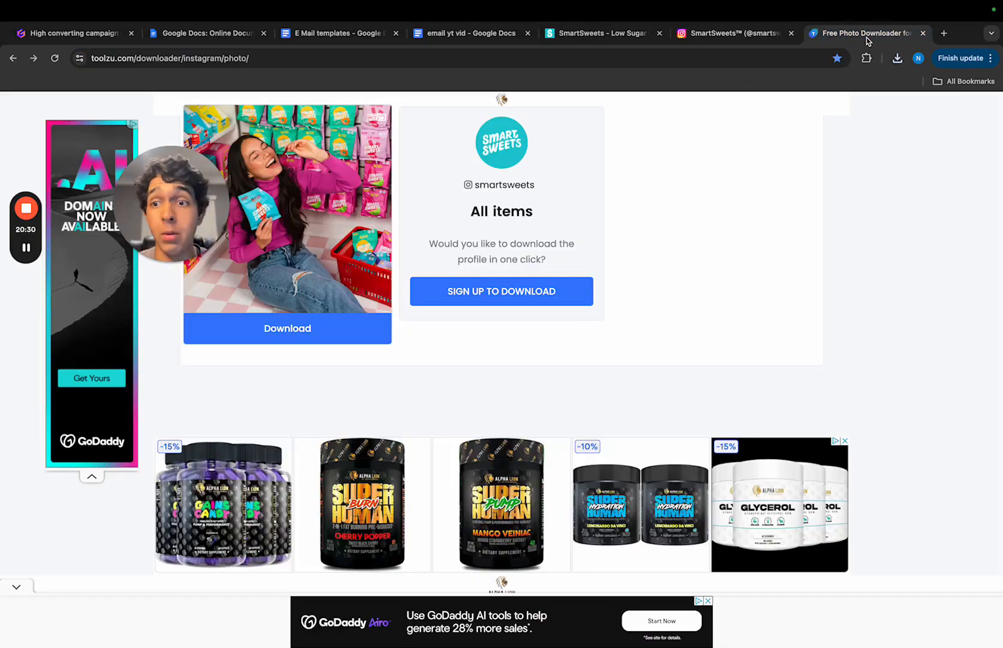
scroll(318, 306, up, 8)
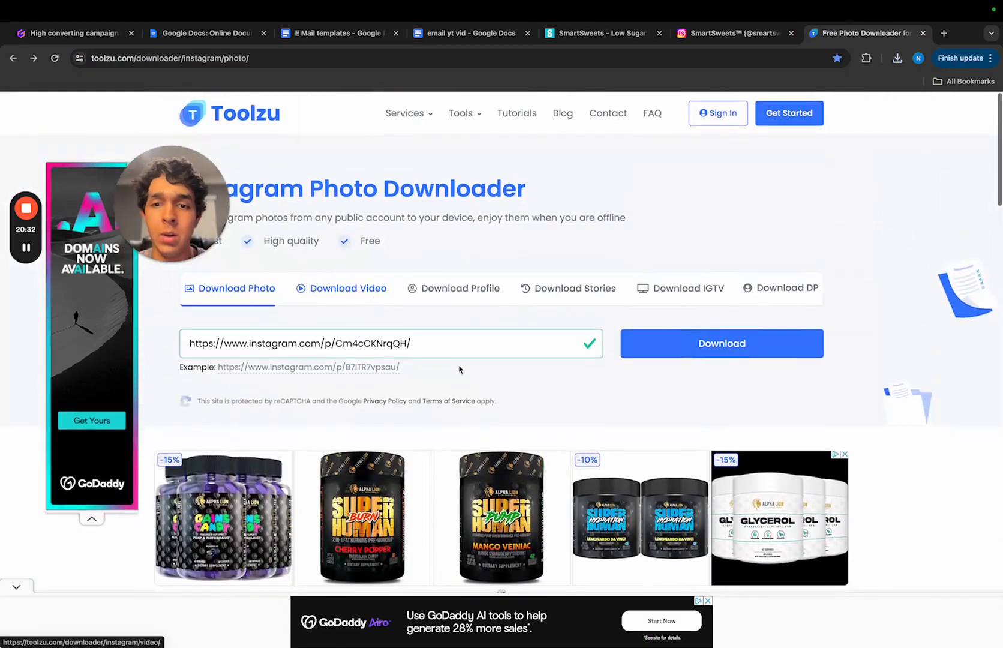
click(442, 340)
key(super+a)
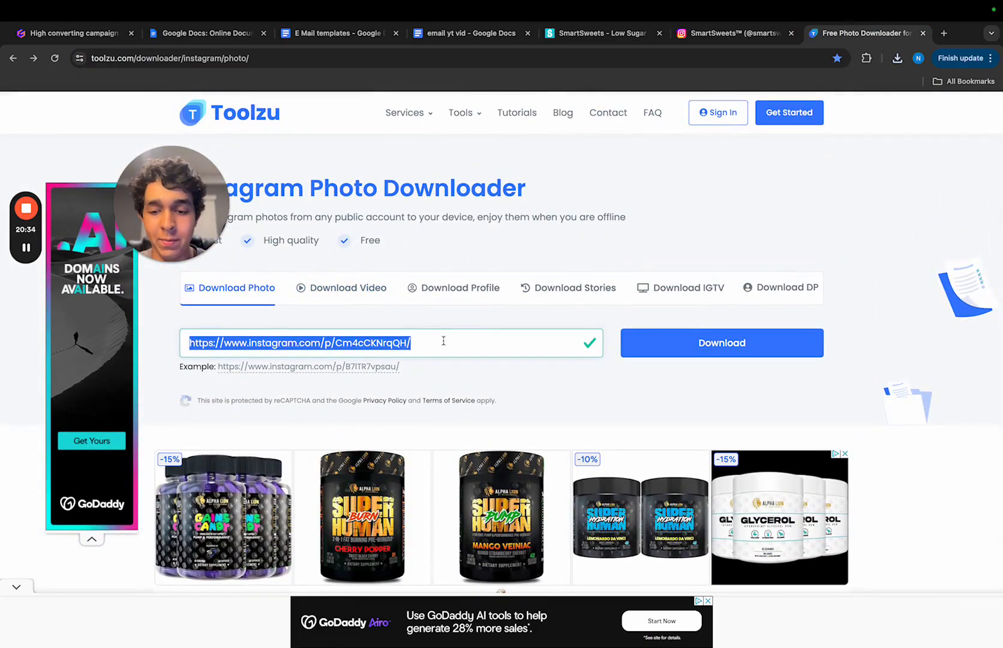
key(super+v)
click(660, 359)
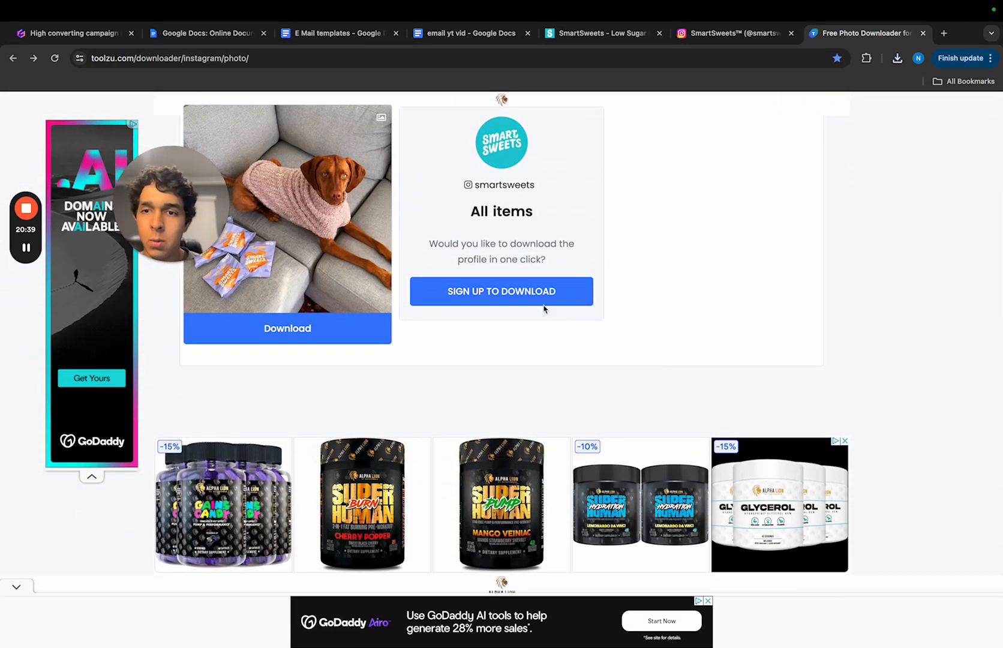
click(333, 336)
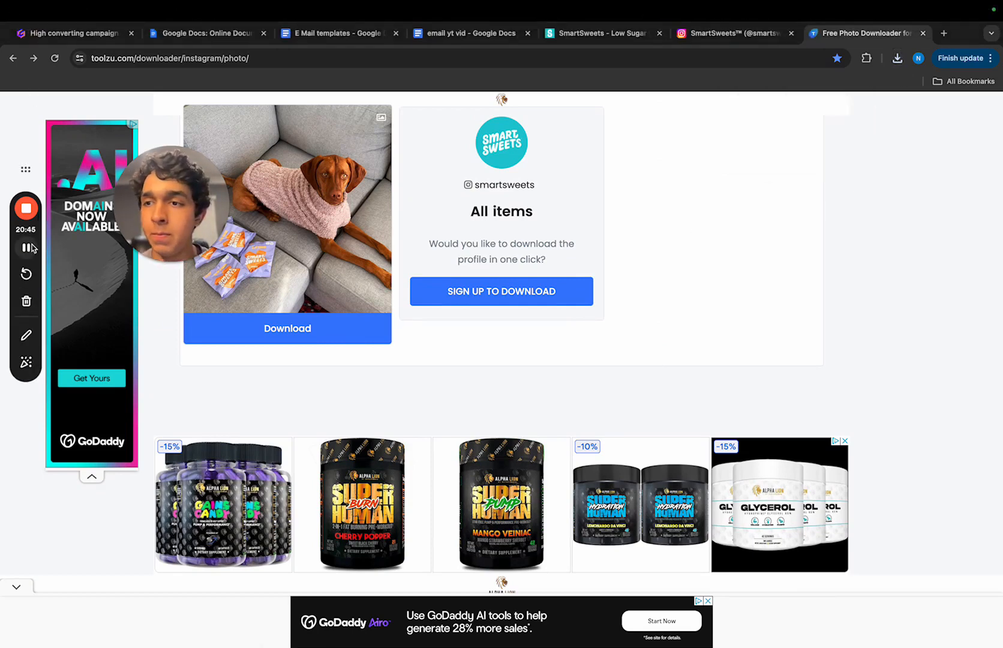
click(32, 246)
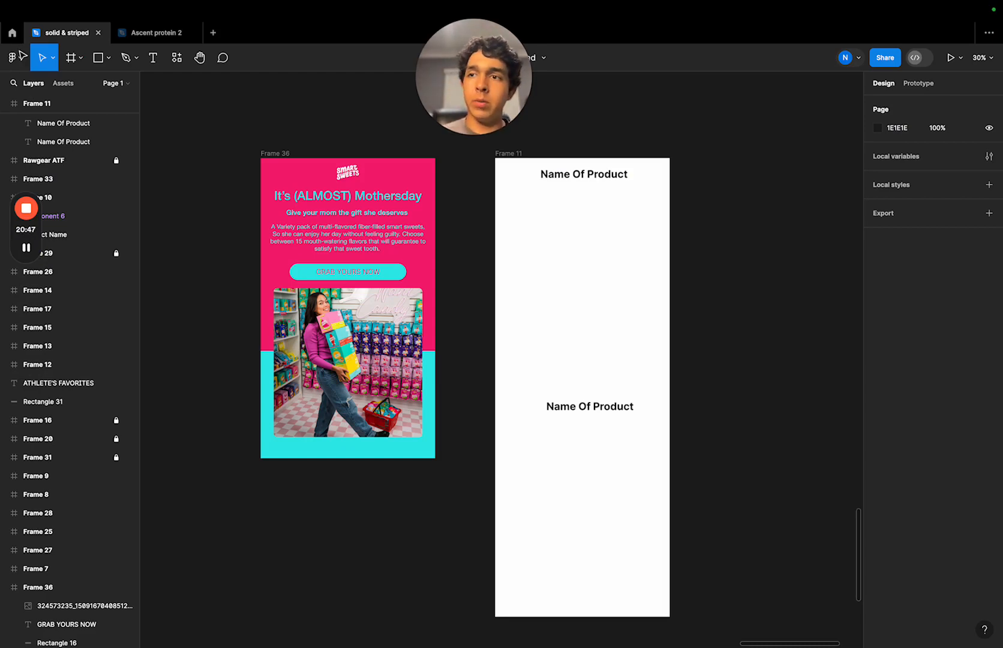
- Switch to Figma and place the downloaded dog photo from the Downloads folder on the canvas, to the right of Frame 11
click(21, 56)
mouse_move(32, 105)
click(159, 159)
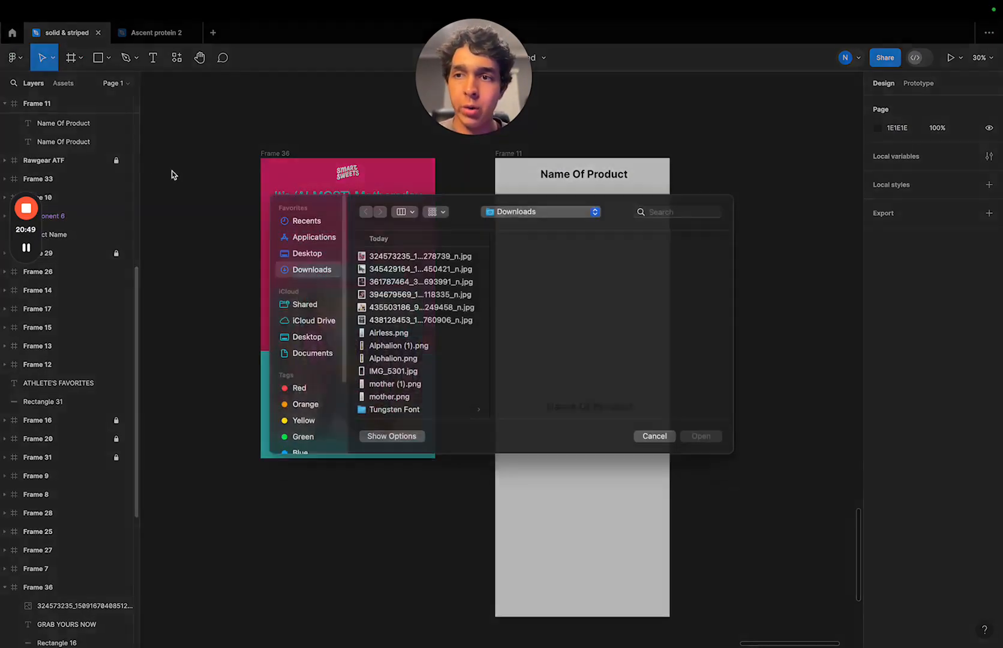
click(306, 233)
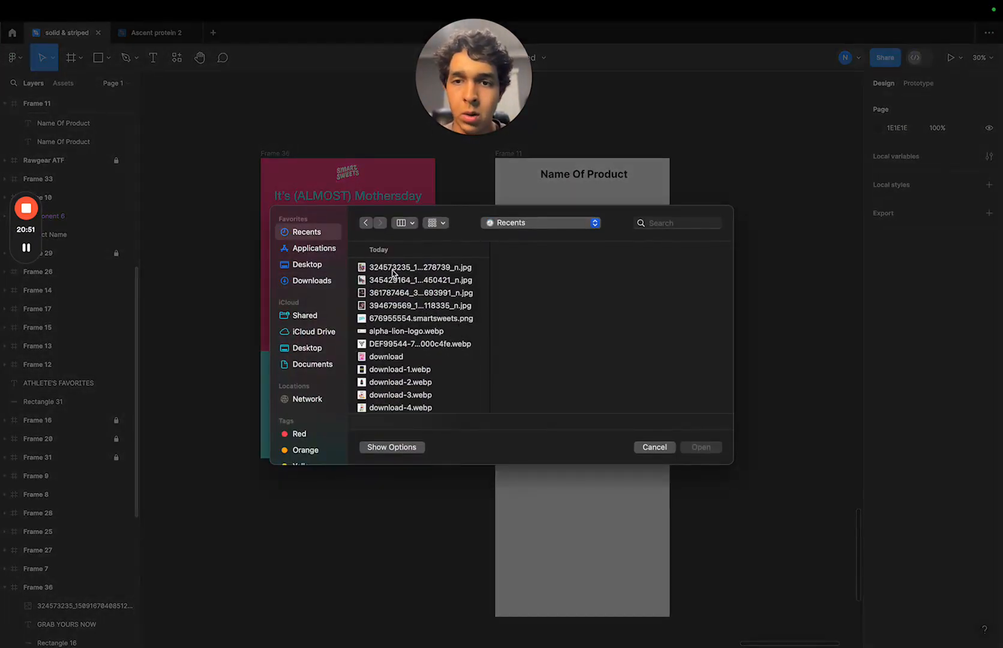
click(312, 264)
click(313, 280)
click(428, 269)
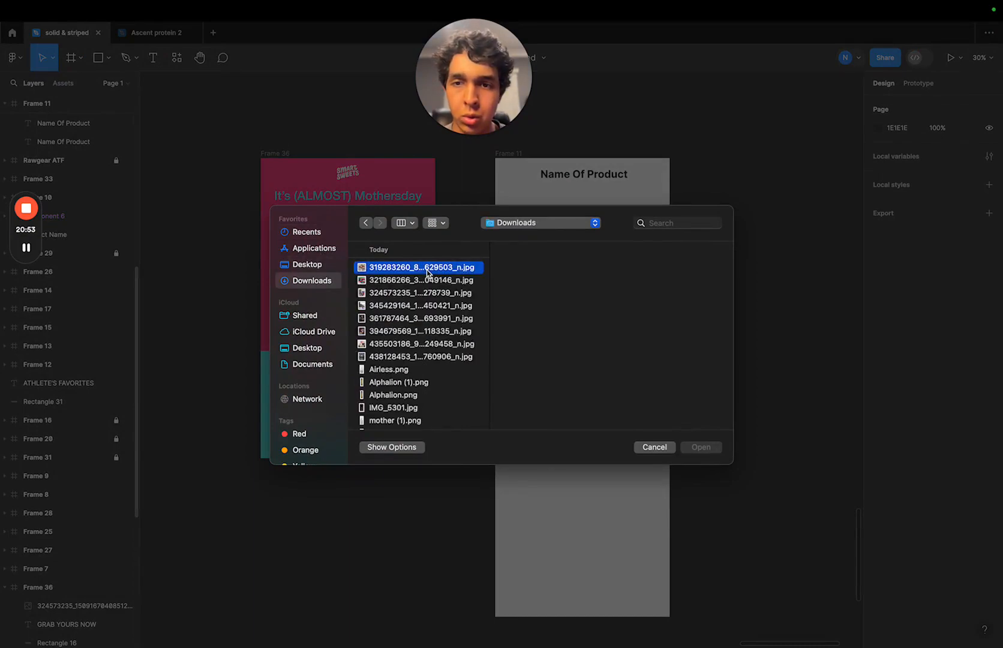
click(693, 451)
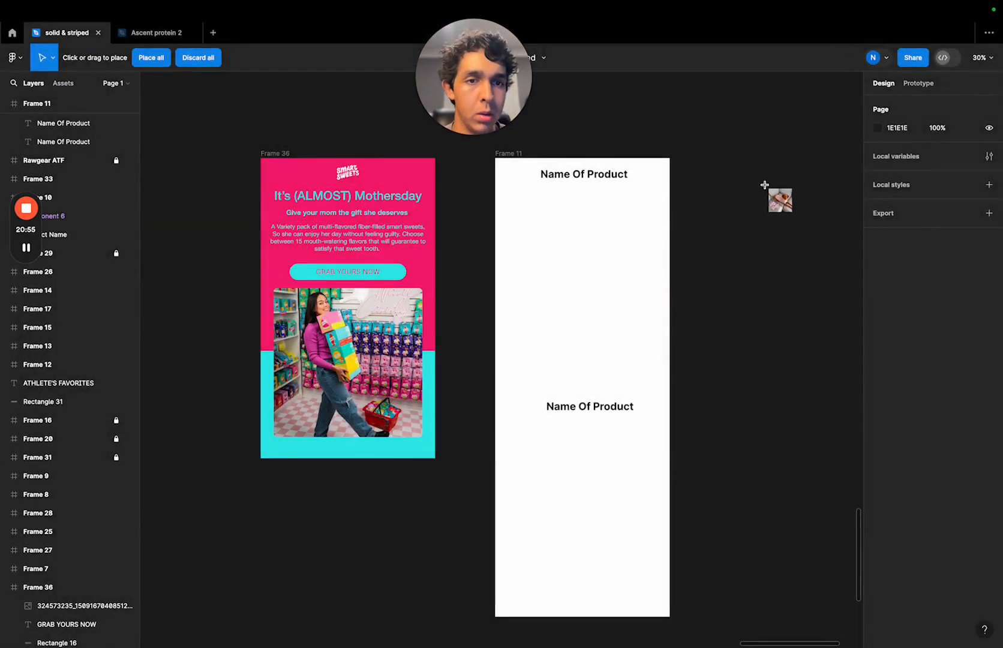
click(767, 191)
drag(744, 220, 774, 207)
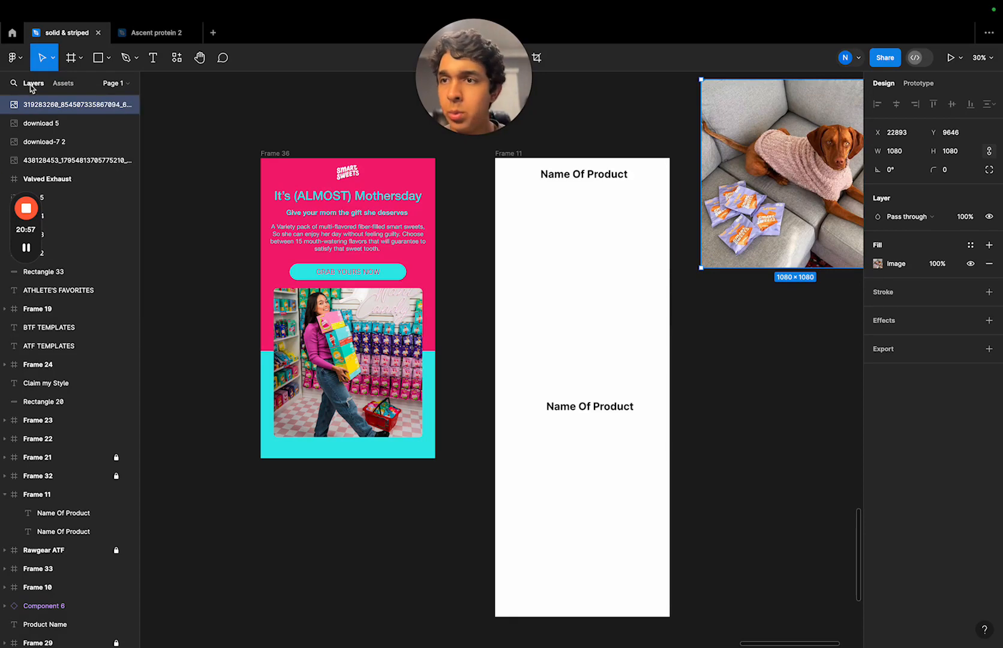
- Place the downloaded photo of the laughing woman from the Downloads folder directly below the dog photo
click(12, 58)
mouse_move(48, 115)
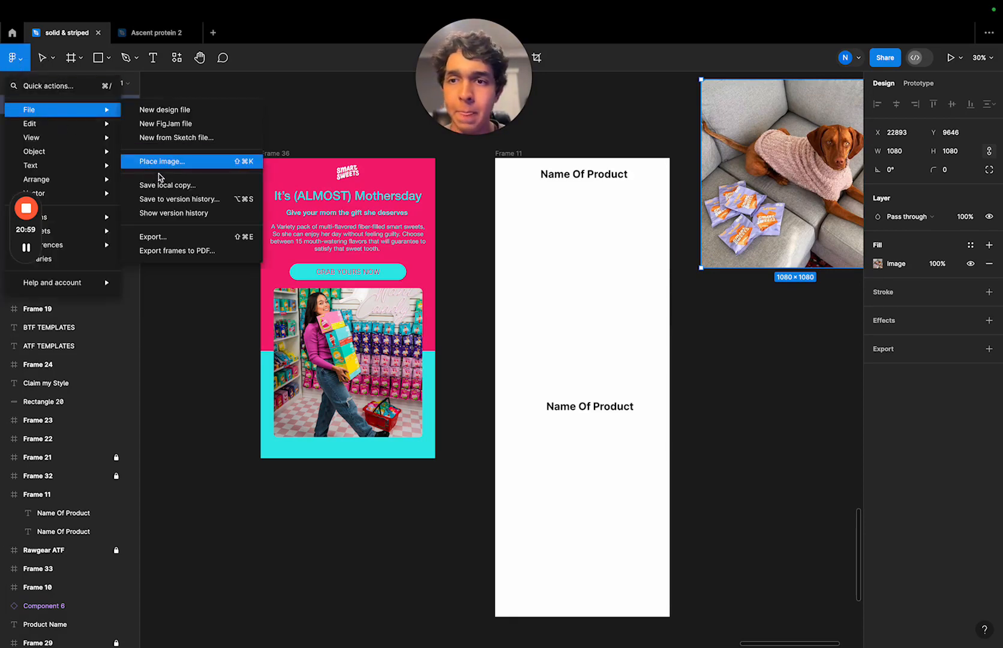
click(182, 171)
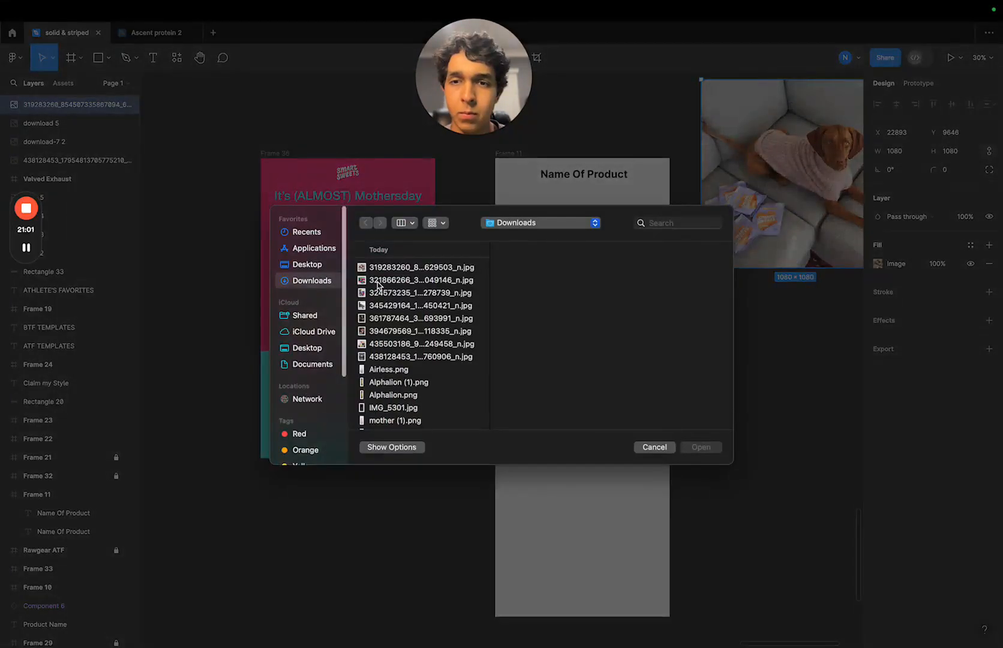
click(384, 280)
click(700, 447)
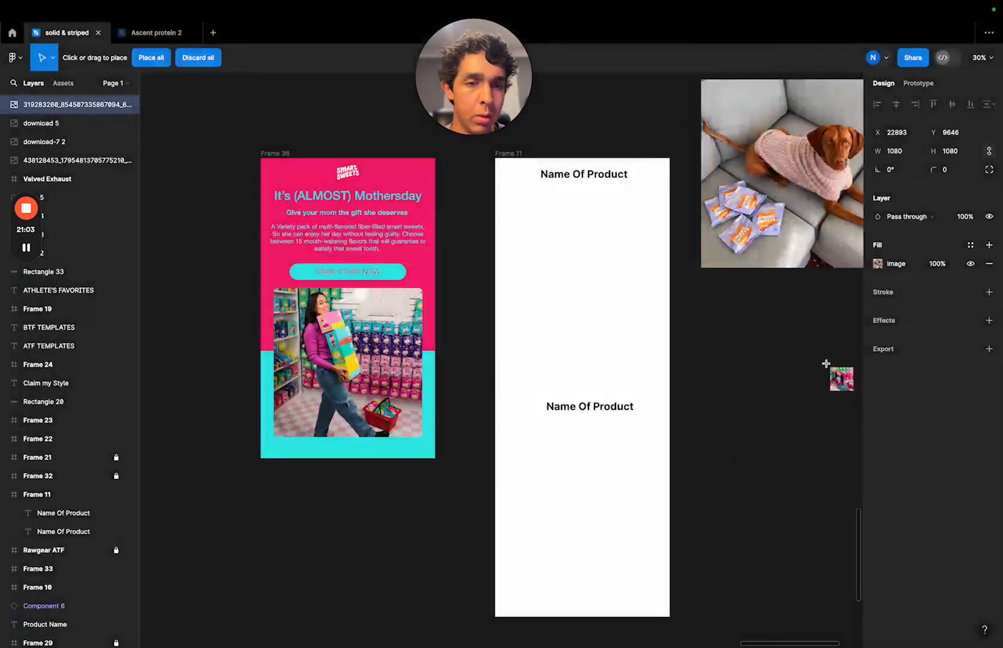
click(794, 357)
drag(808, 365, 809, 385)
- Move the large Fruity Gummy Bears bag image up beside the dog photo, to the right of the two placed photos
ctrl+scroll(684, 297, down, 5)
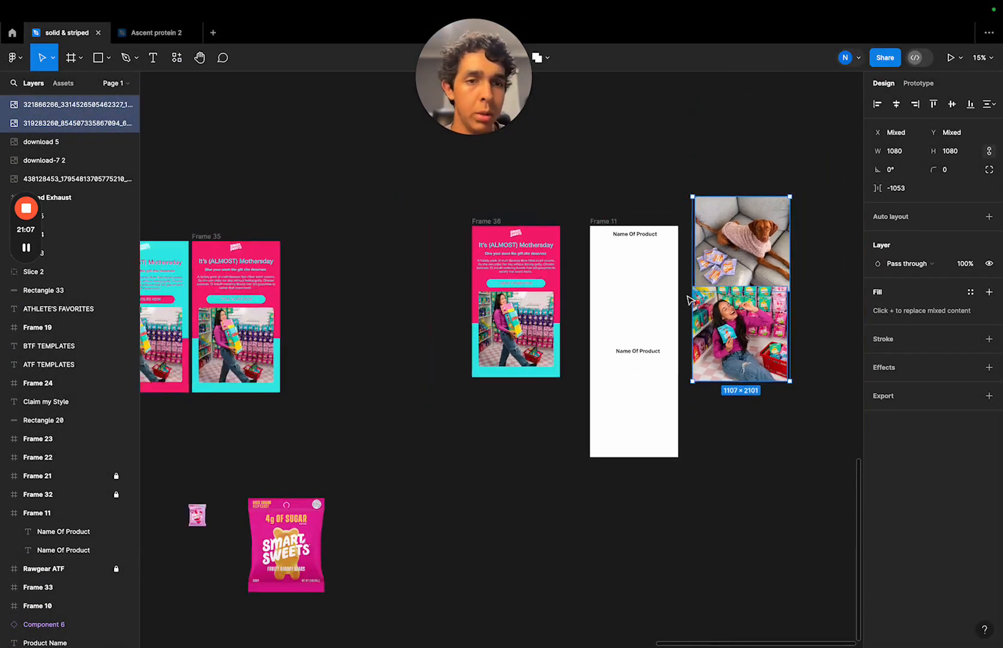
scroll(682, 296, right, 3)
drag(252, 480, 720, 430)
scroll(720, 431, right, 3)
scroll(719, 432, down, 2)
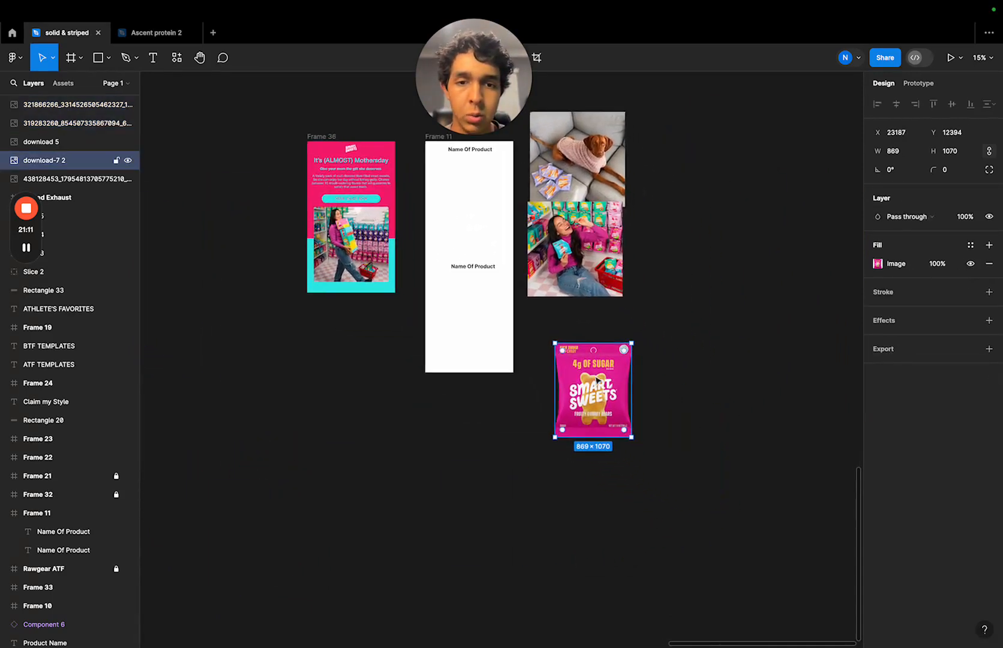
ctrl+scroll(599, 379, up, 5)
ctrl+scroll(603, 369, down, 3)
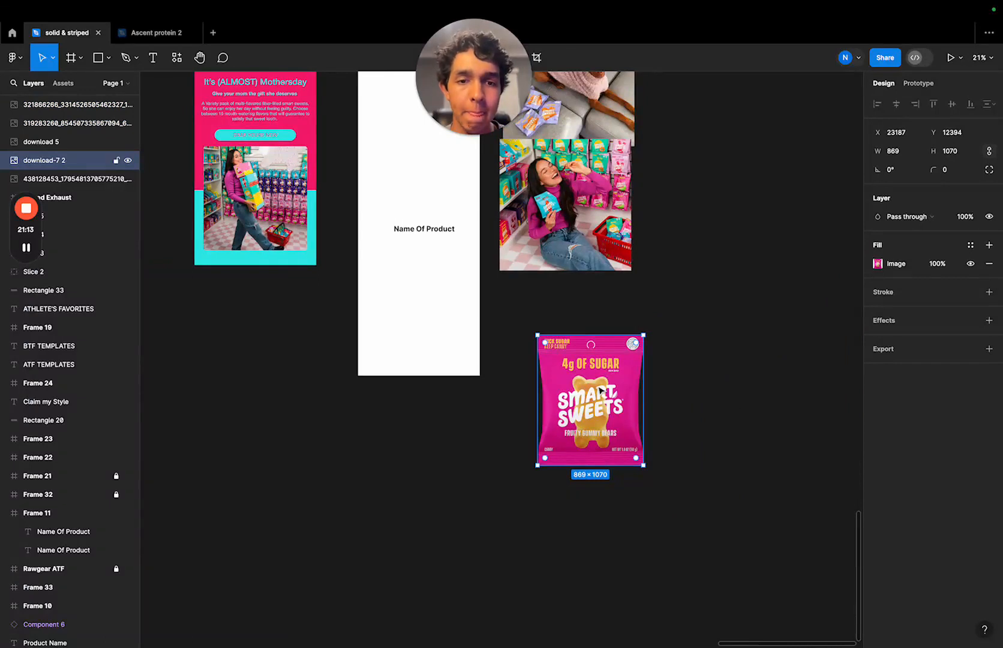
drag(603, 391, 724, 163)
scroll(725, 163, up, 3)
drag(718, 251, 724, 173)
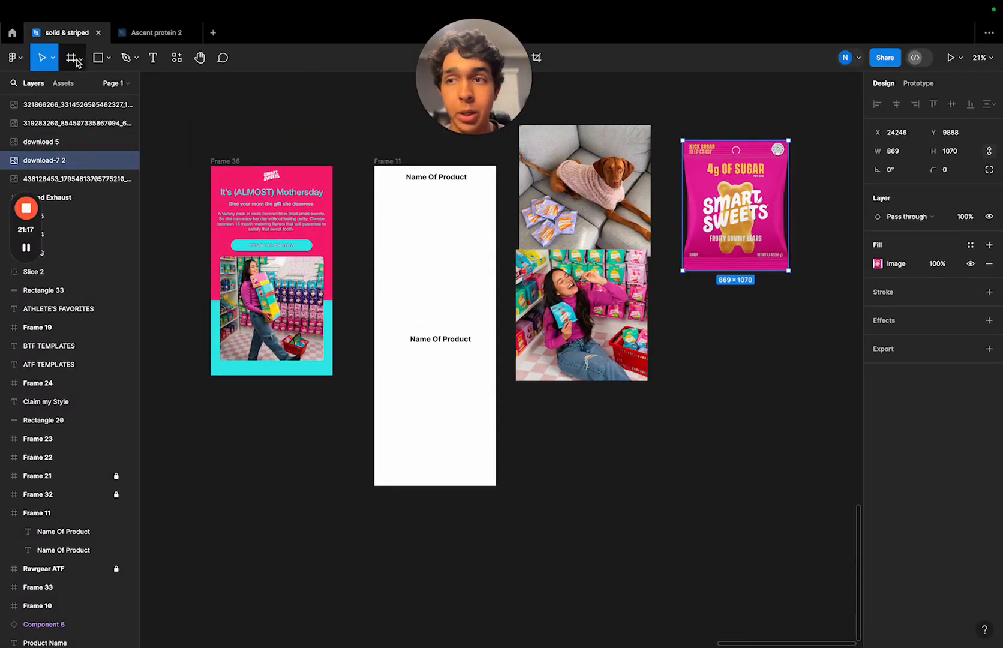
- Find the Red Twists bag image named "download" among the recent files and place it below the Fruity Gummy Bears bag
click(13, 57)
mouse_move(69, 114)
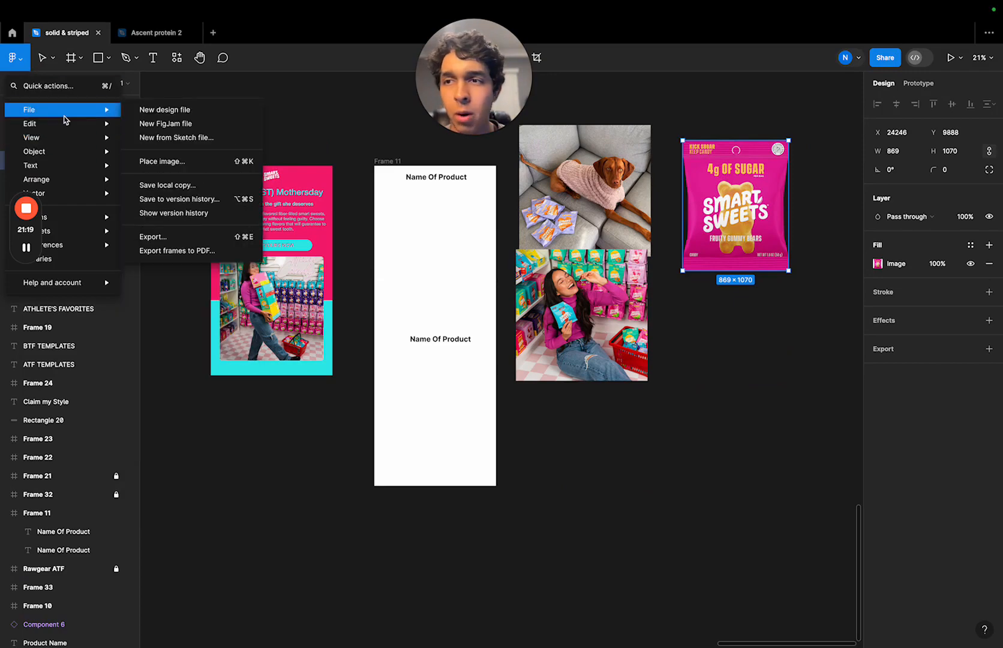
click(168, 162)
click(419, 280)
click(417, 306)
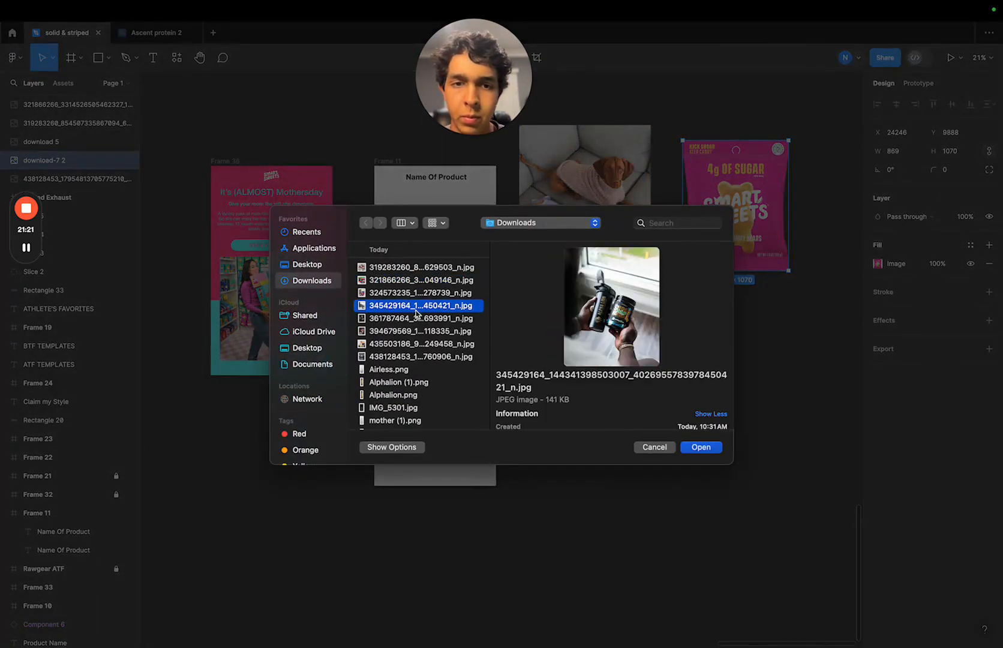
click(417, 318)
click(414, 279)
click(416, 268)
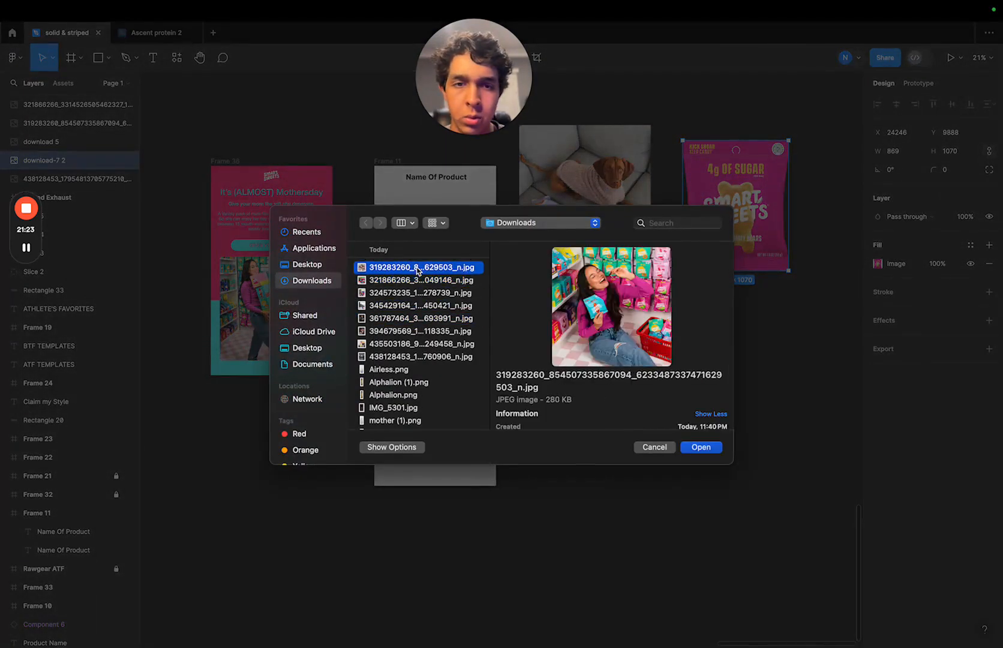
scroll(407, 302, down, 1)
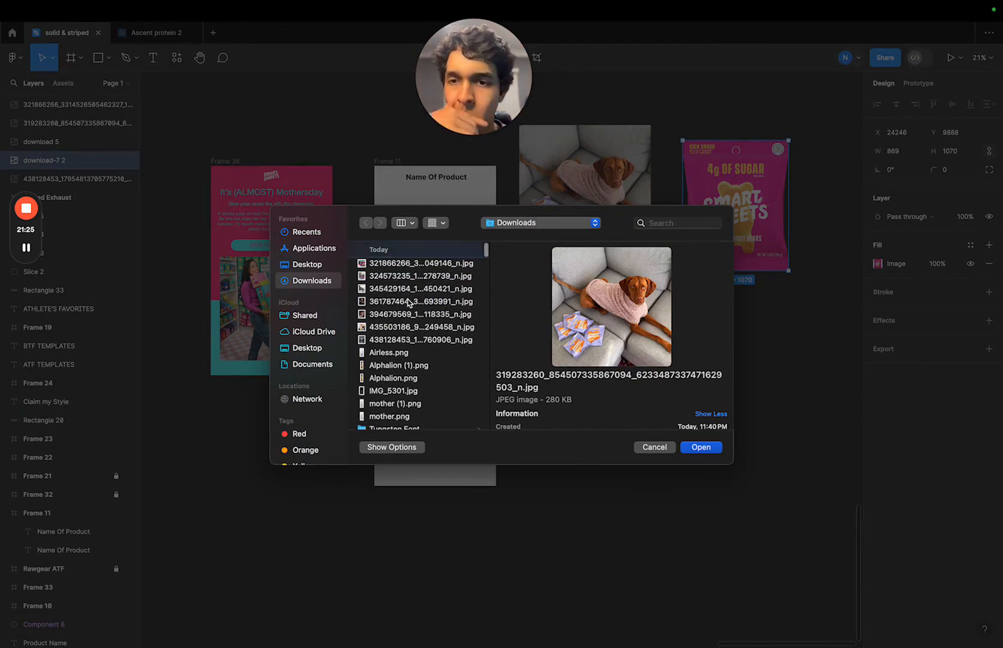
click(328, 238)
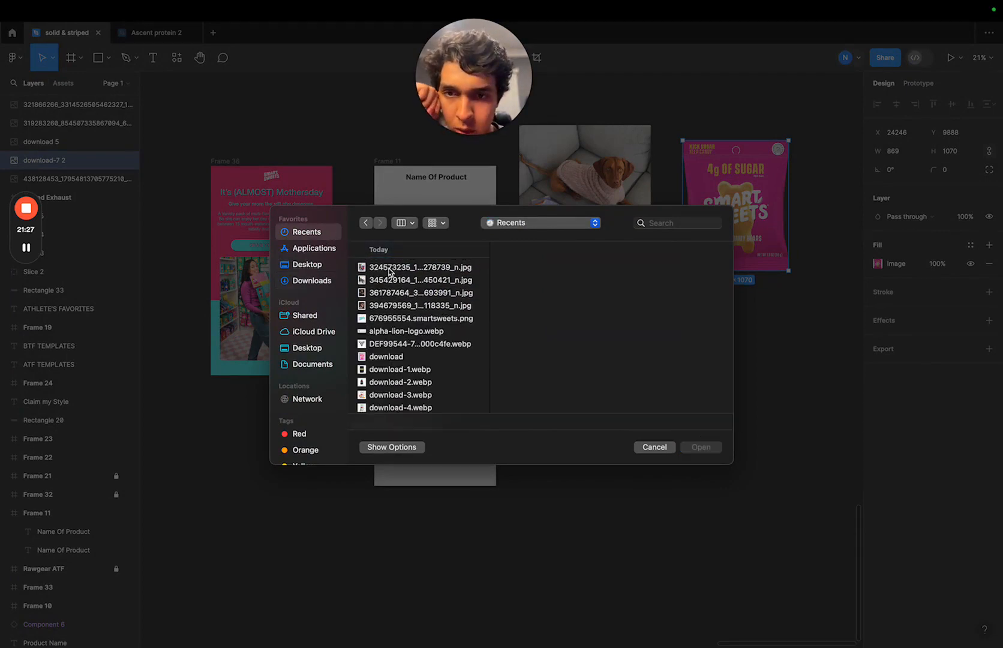
click(389, 357)
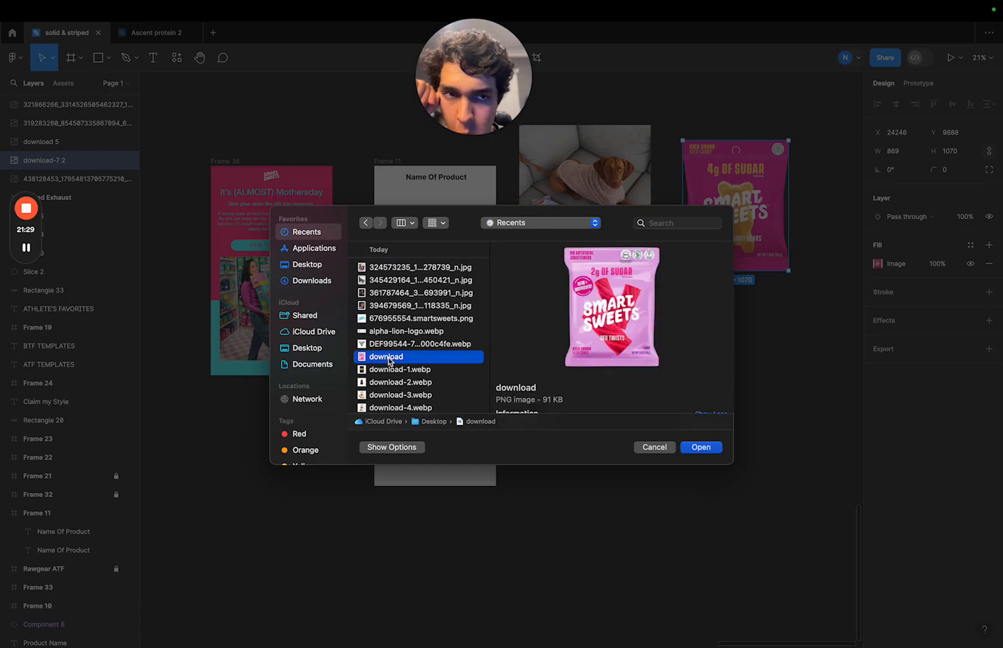
click(703, 447)
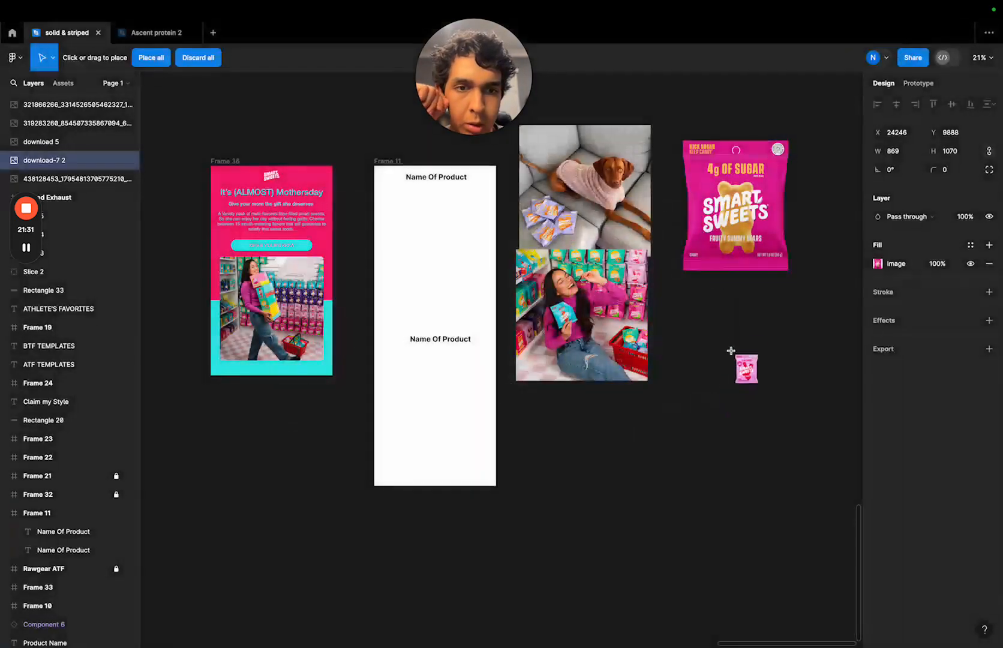
drag(737, 343, 729, 344)
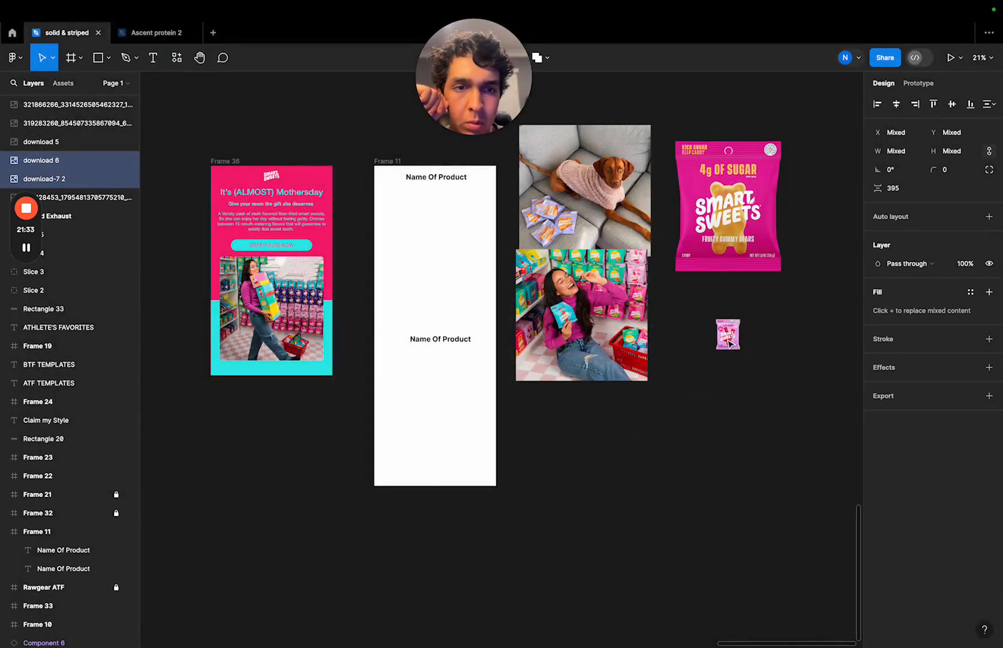
click(758, 240)
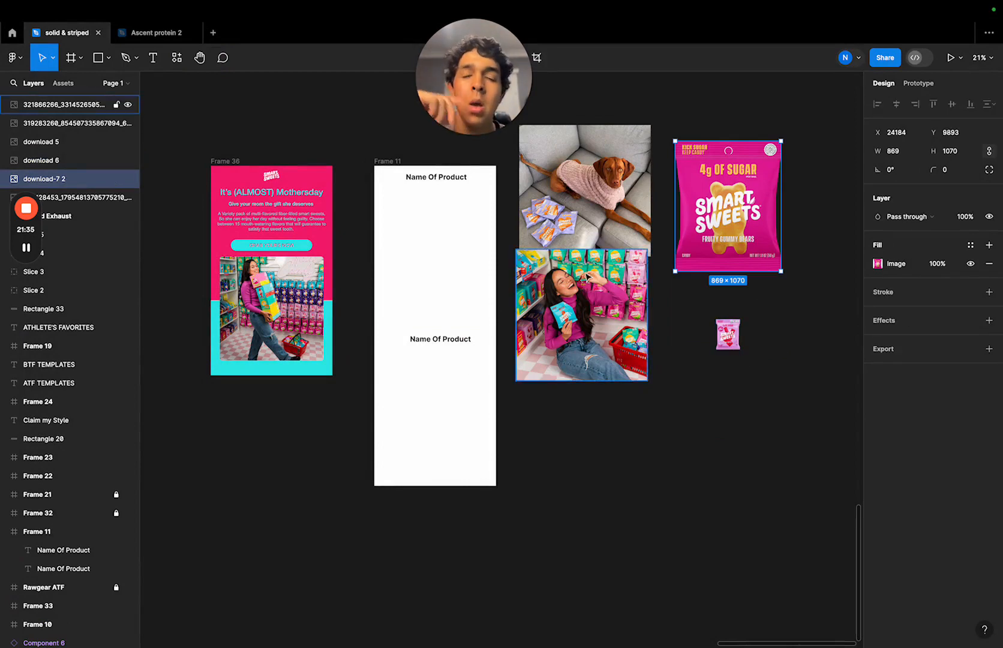
- Crop the laughing woman photo narrower, scale it to 460 × 702 and place it in Frame 11 below the upper "Name Of Product" heading
click(628, 333)
drag(618, 314, 623, 375)
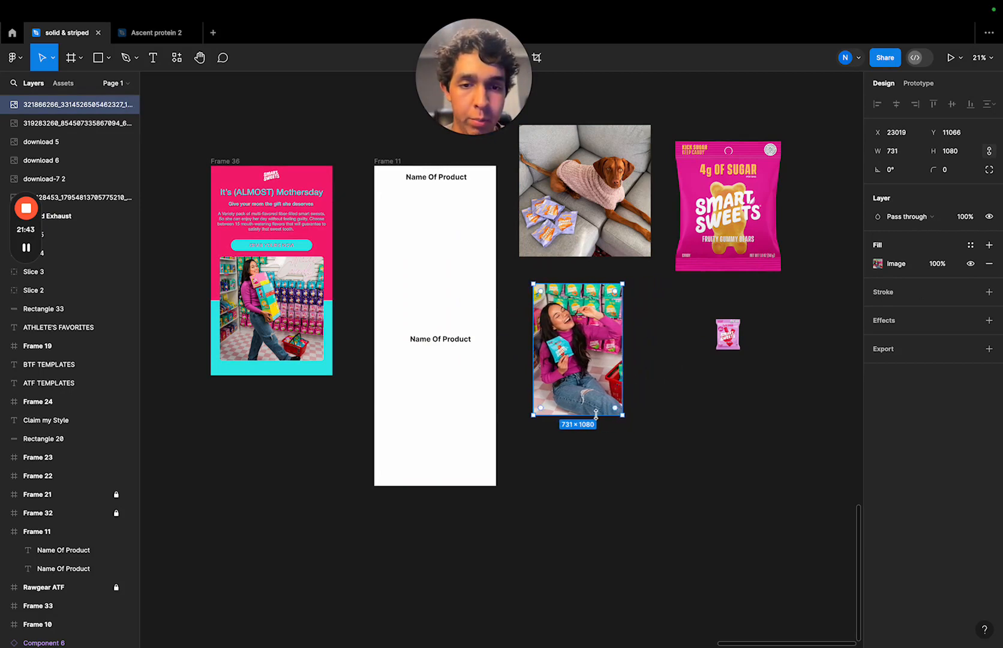
drag(595, 414, 571, 369)
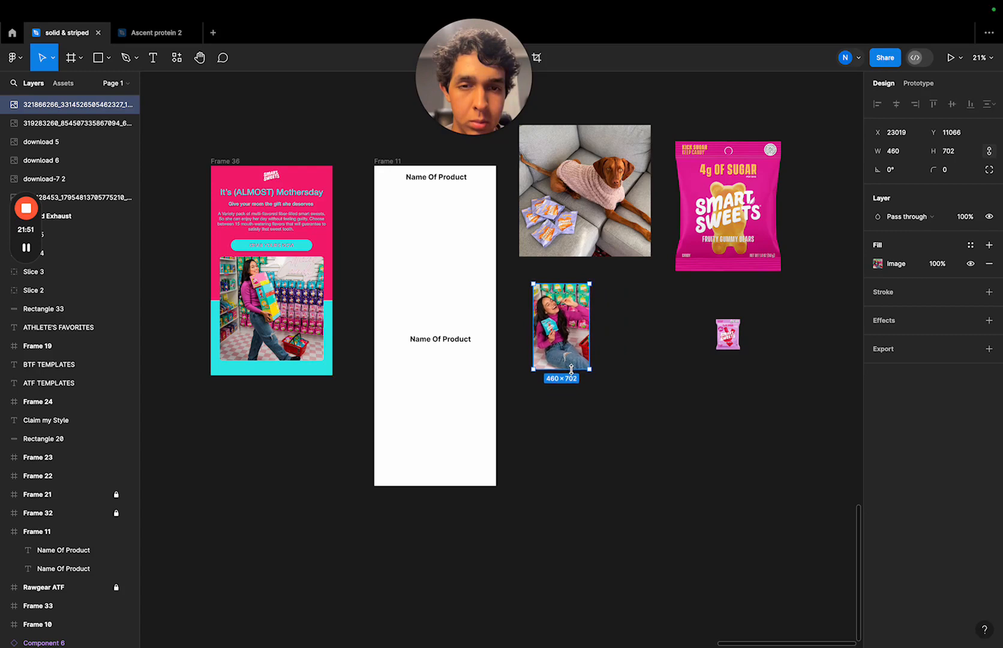
drag(583, 327, 437, 243)
scroll(437, 243, up, 5)
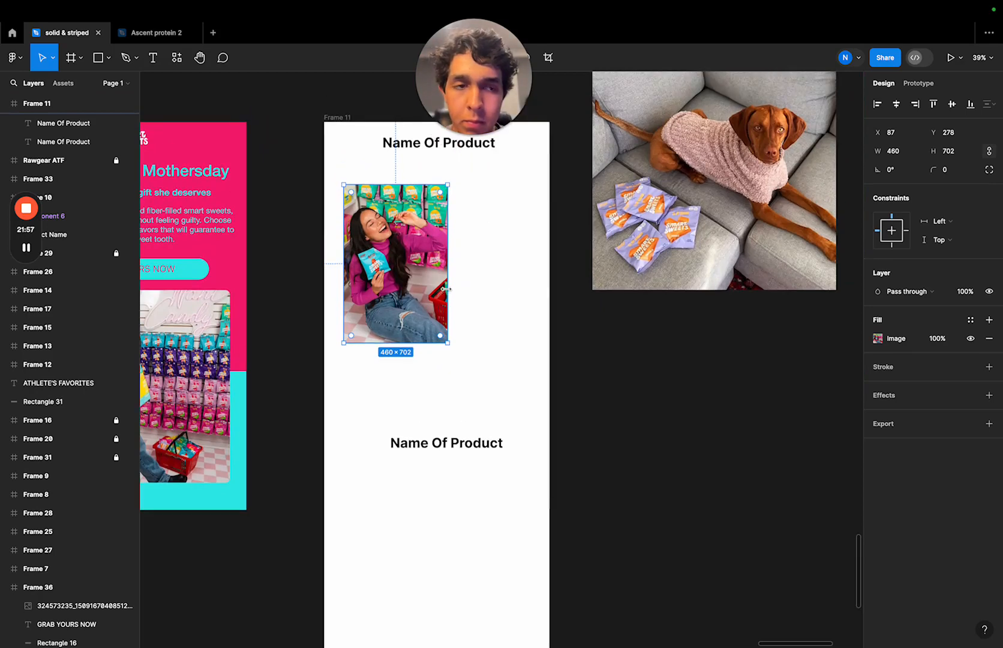
- Move the Red Twists bag image closer to Frame 11, just below the dog photo
click(737, 364)
scroll(654, 358, right, 5)
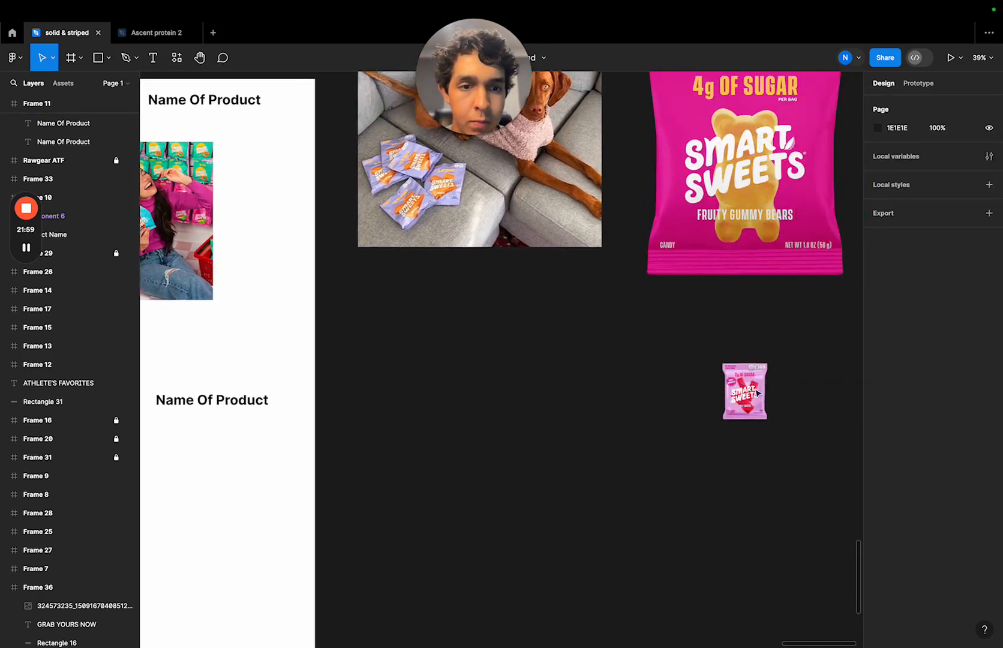
drag(755, 389, 602, 369)
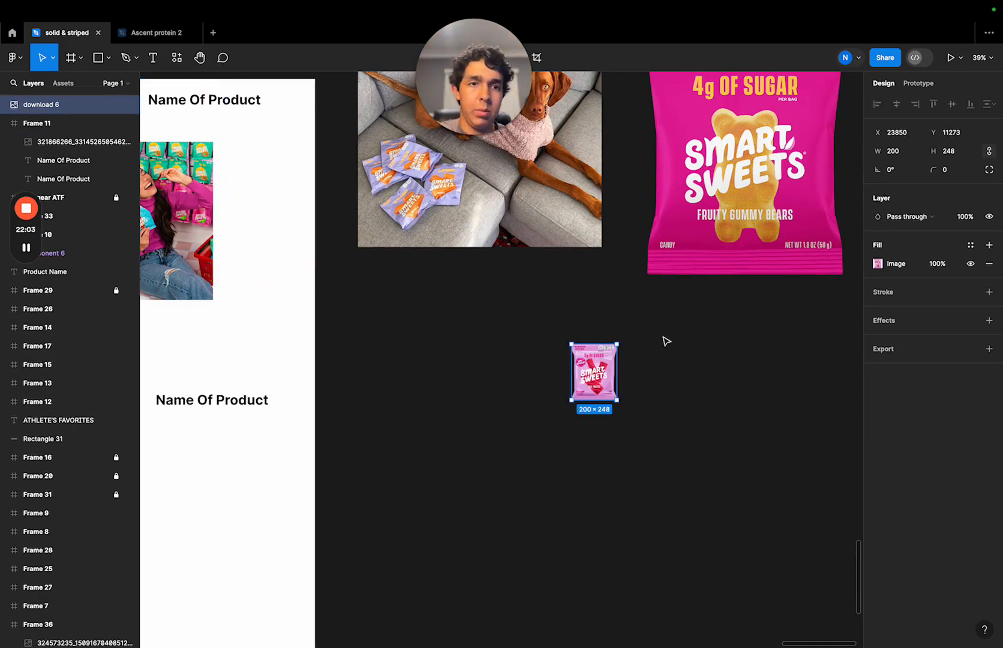
- Set the width of the Fruity Gummy Bears bag image to 200, keeping its proportions
click(740, 246)
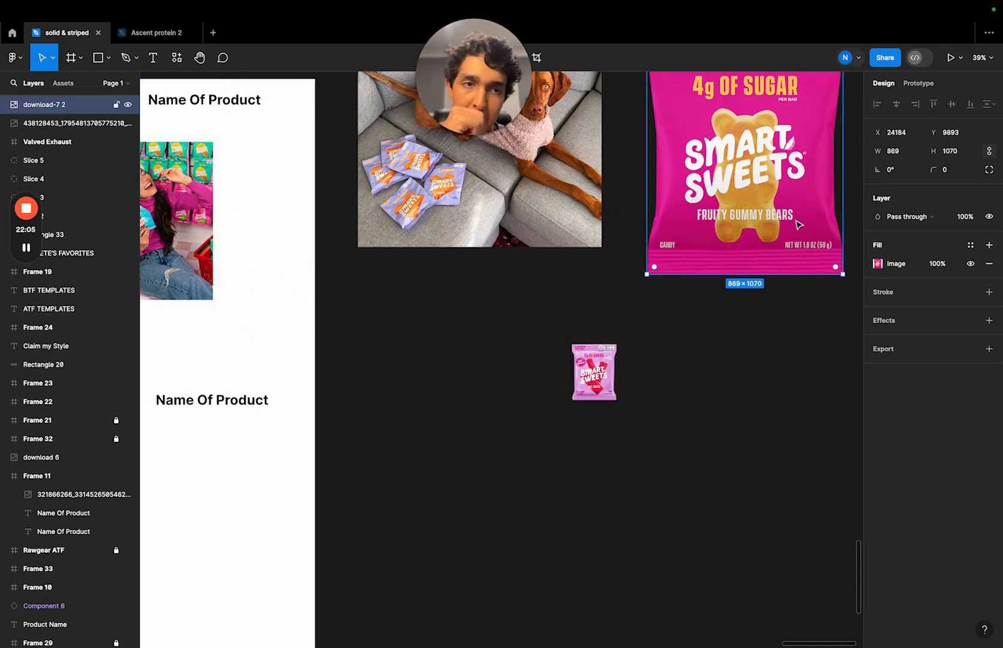
click(906, 152)
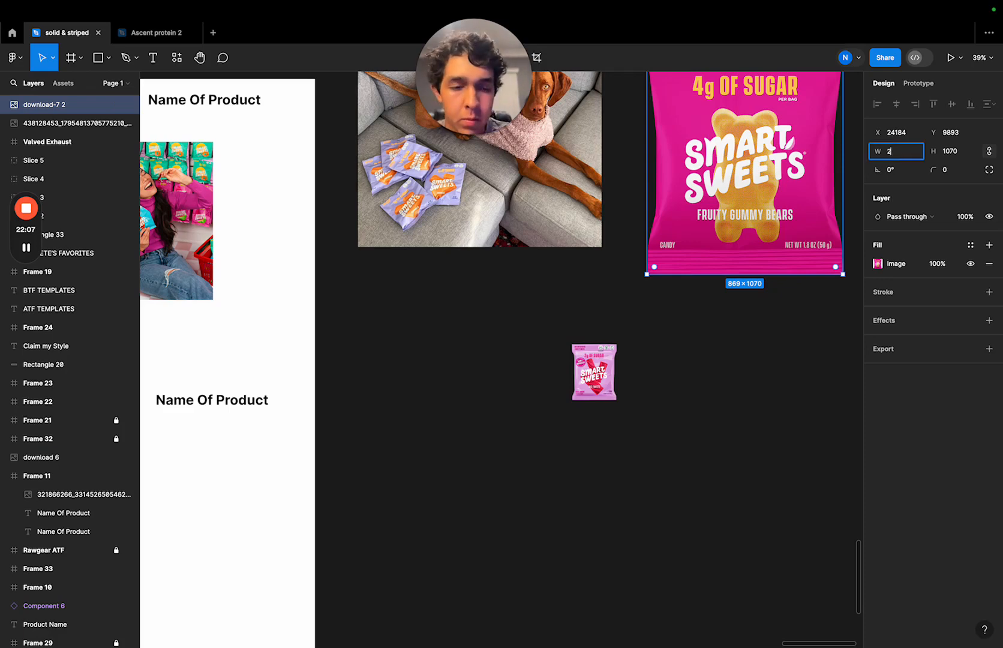
key(Return)
scroll(762, 180, up, 5)
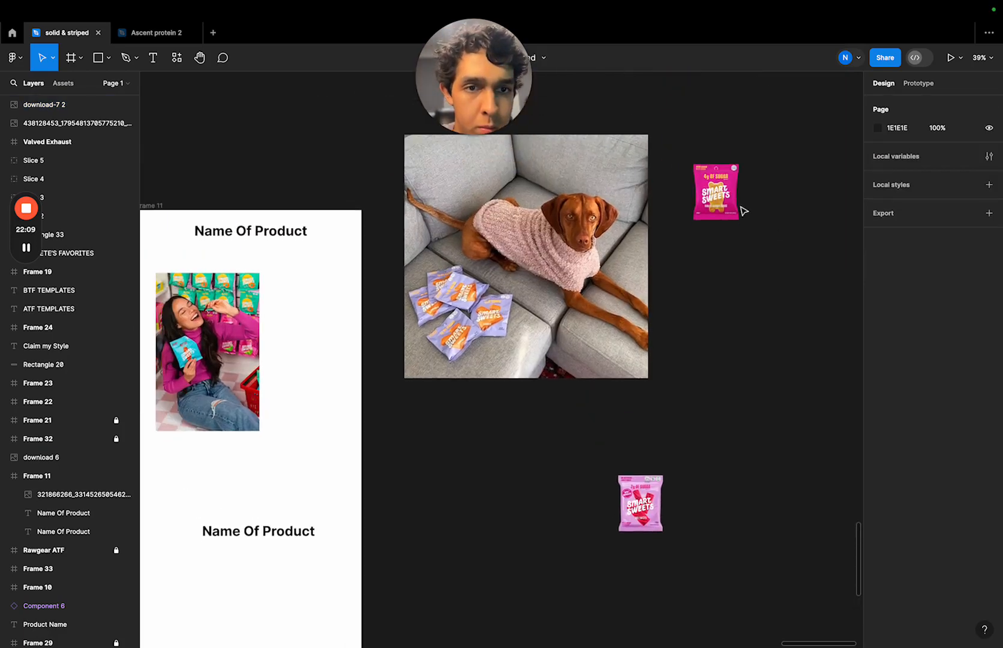
- Place the Fruity Gummy Bears bag in Frame 11, overlapping the right edge of the laughing woman photo, and shift the photo slightly up and right
drag(699, 213, 312, 414)
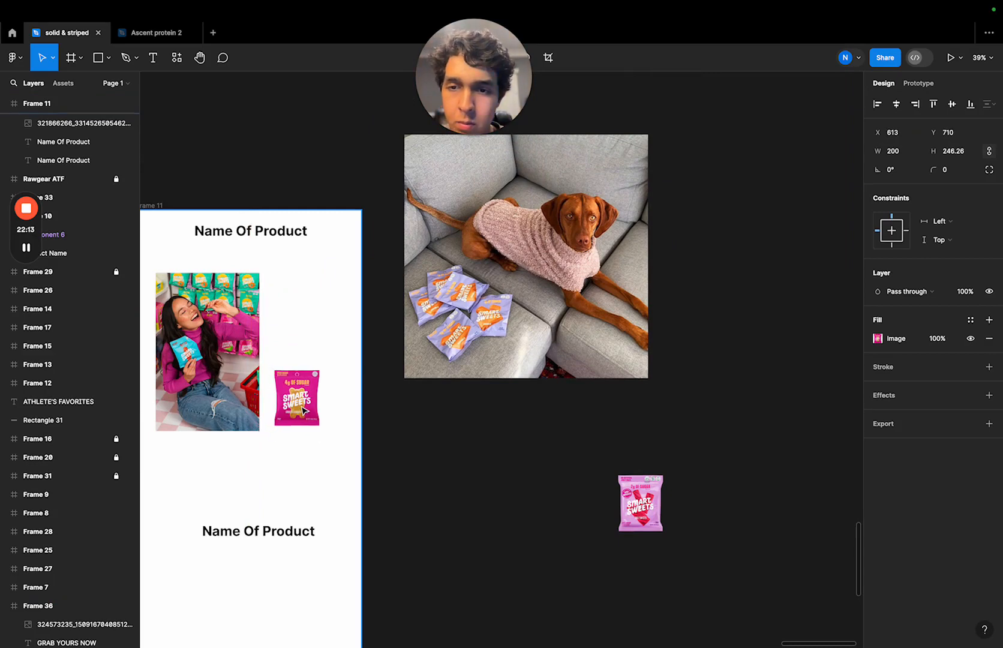
click(254, 376)
drag(254, 377, 290, 352)
- Add an effect to the laughing woman photo and change its type to Layer blur
click(235, 364)
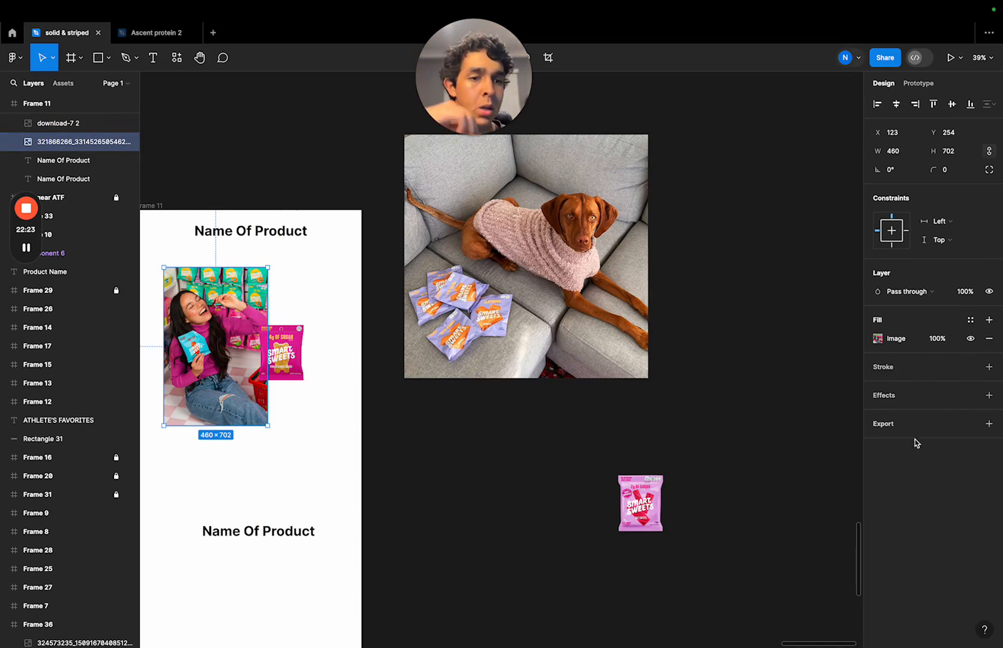
click(903, 396)
click(904, 413)
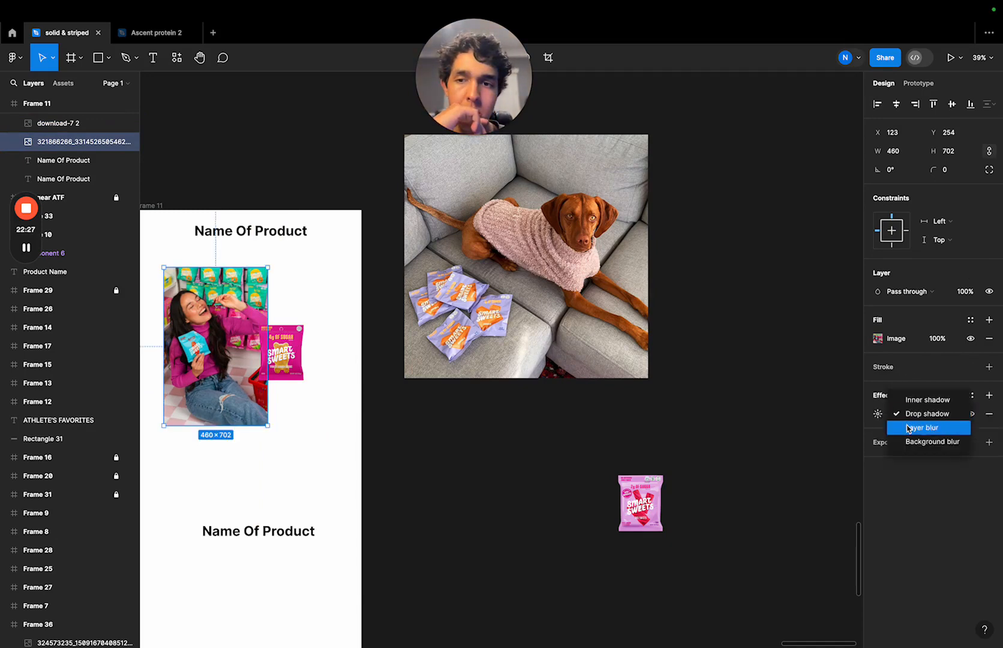
click(909, 428)
click(771, 391)
click(294, 382)
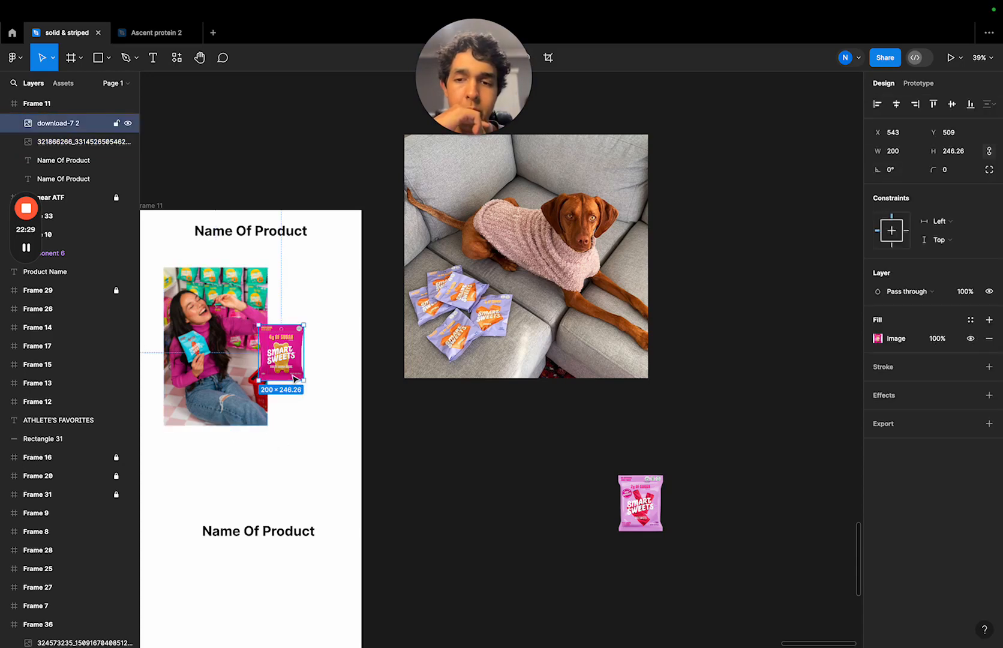
click(570, 475)
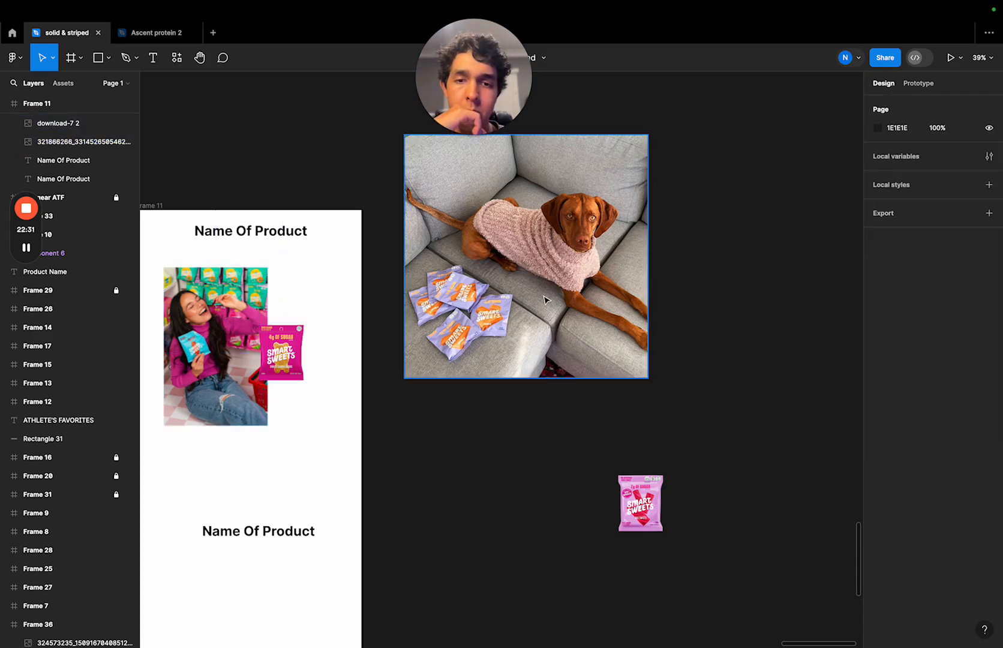
- Set the laughing woman photo's width to 500, keeping proportions, and move the Fruity Gummy Bears bag down to its lower-right corner
scroll(545, 299, down, 3)
scroll(545, 297, down, 3)
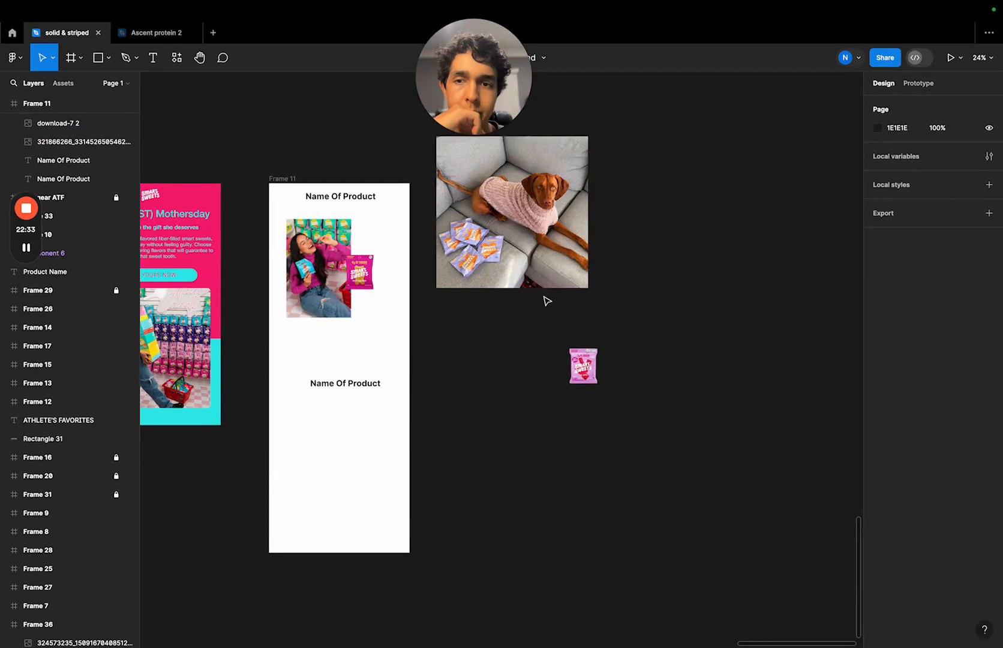
click(561, 256)
click(321, 267)
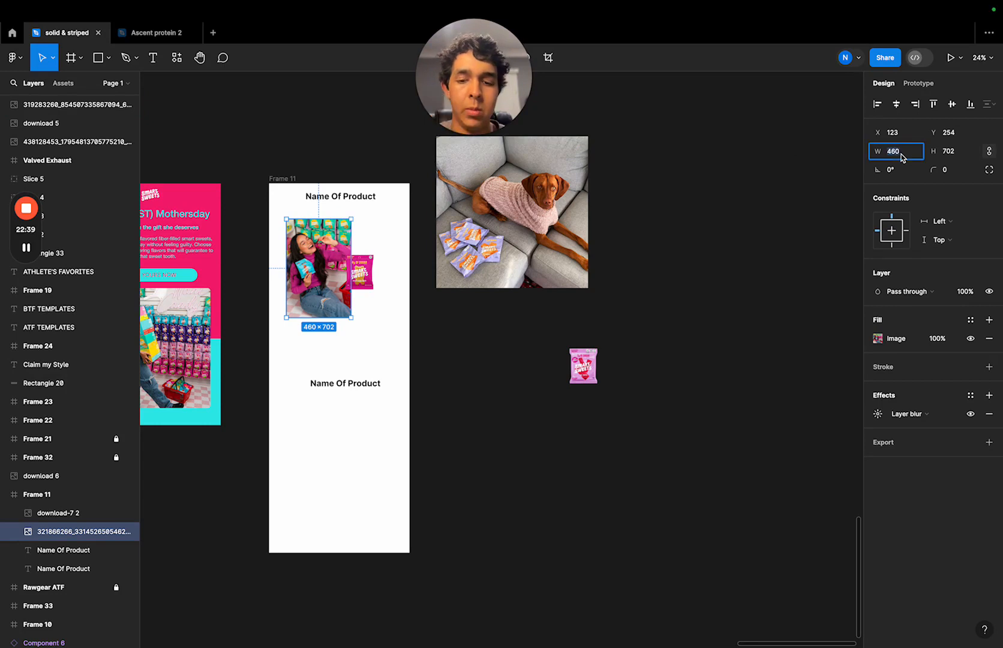
text(500)
click(764, 237)
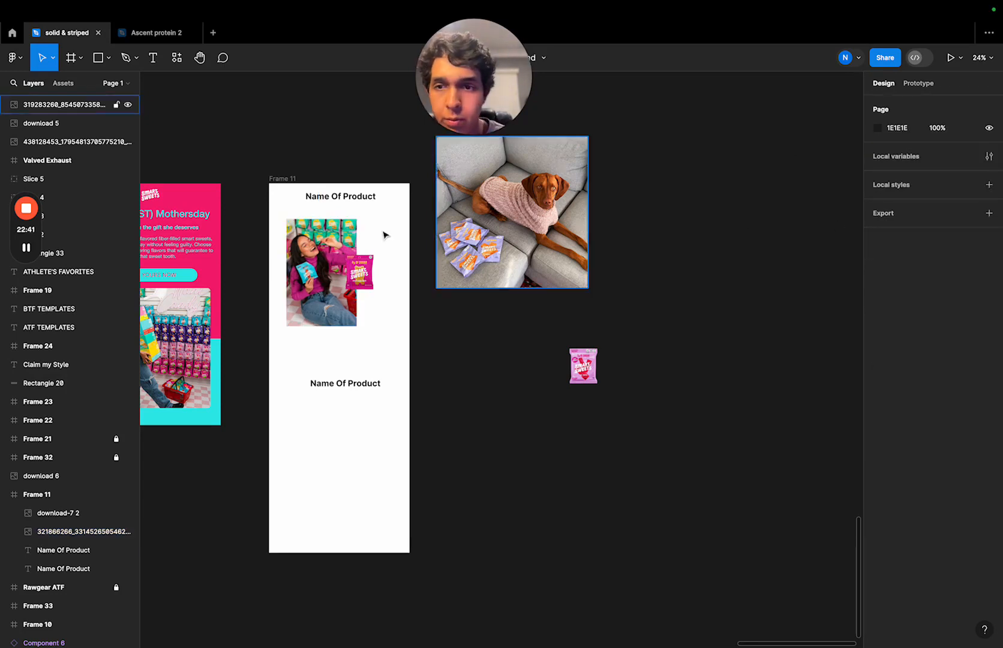
drag(369, 273, 372, 301)
click(475, 331)
- Set the width of the dog photo to 500, keeping it square
click(507, 229)
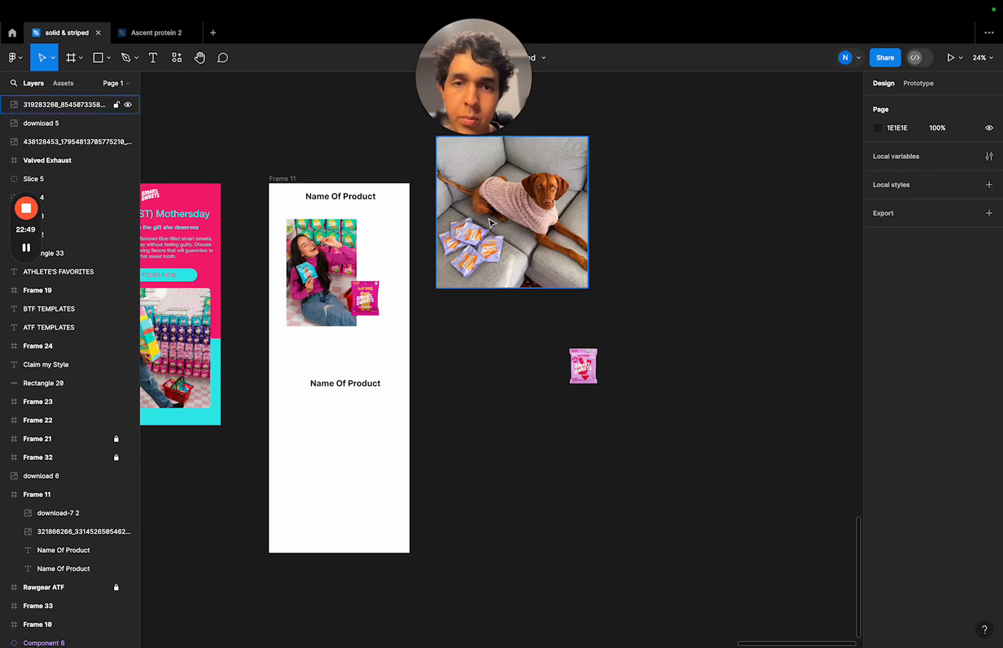
click(896, 152)
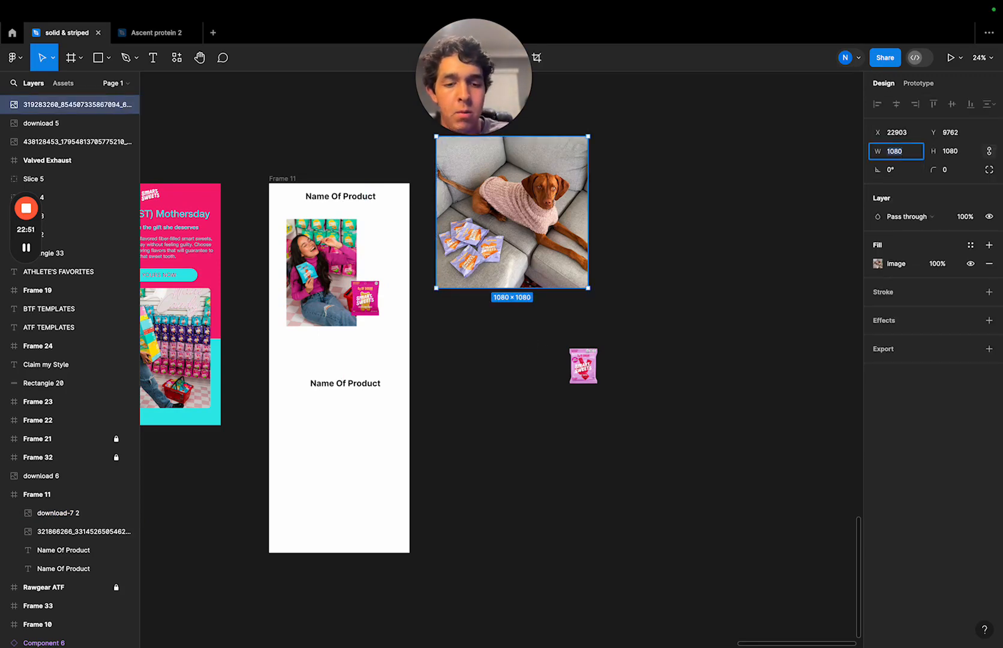
click(719, 268)
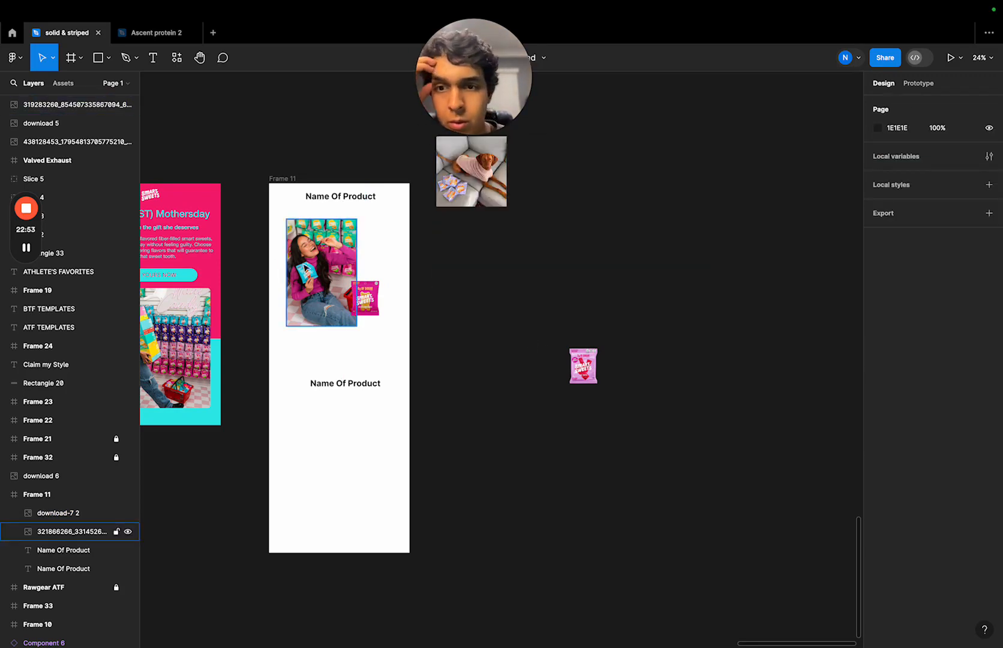
- Crop the dog photo horizontally to a width of 469 and scale it proportionally back to a width of 500
click(311, 263)
click(514, 186)
click(503, 174)
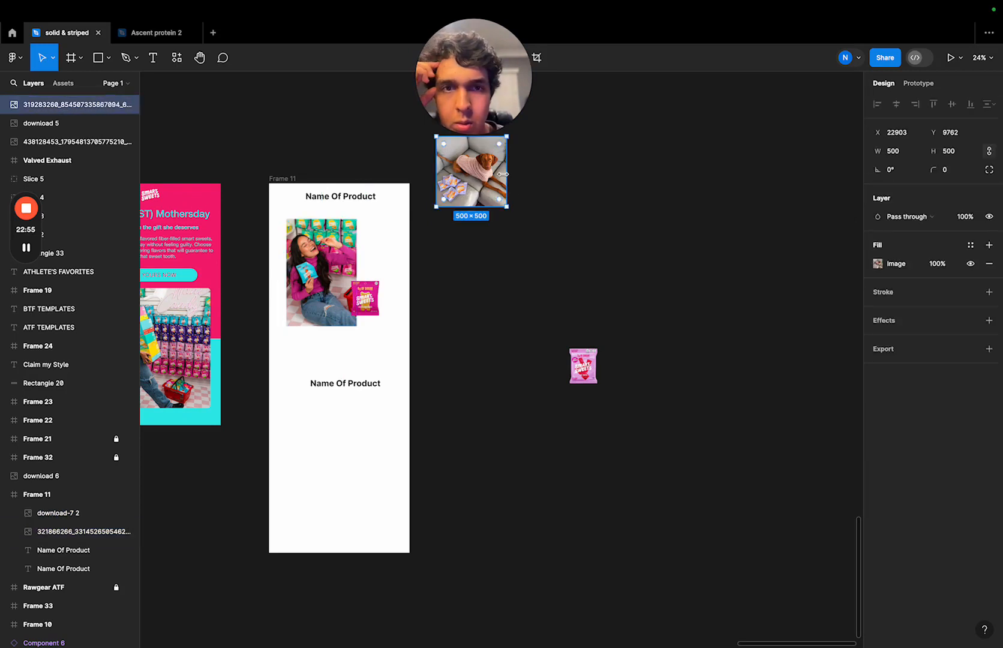
drag(503, 174, 503, 174)
click(894, 153)
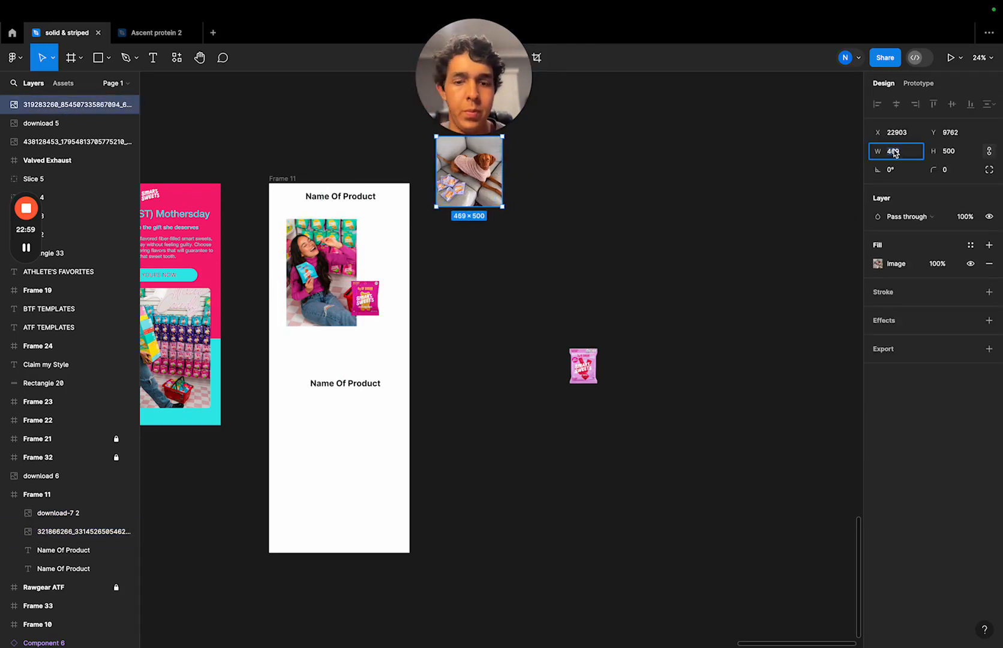
click(572, 172)
- Make the dog photo 500 × 691 under the lower "Name Of Product" heading, aligned with the woman photo, with the Red Twists bag at its lower-right corner
click(495, 174)
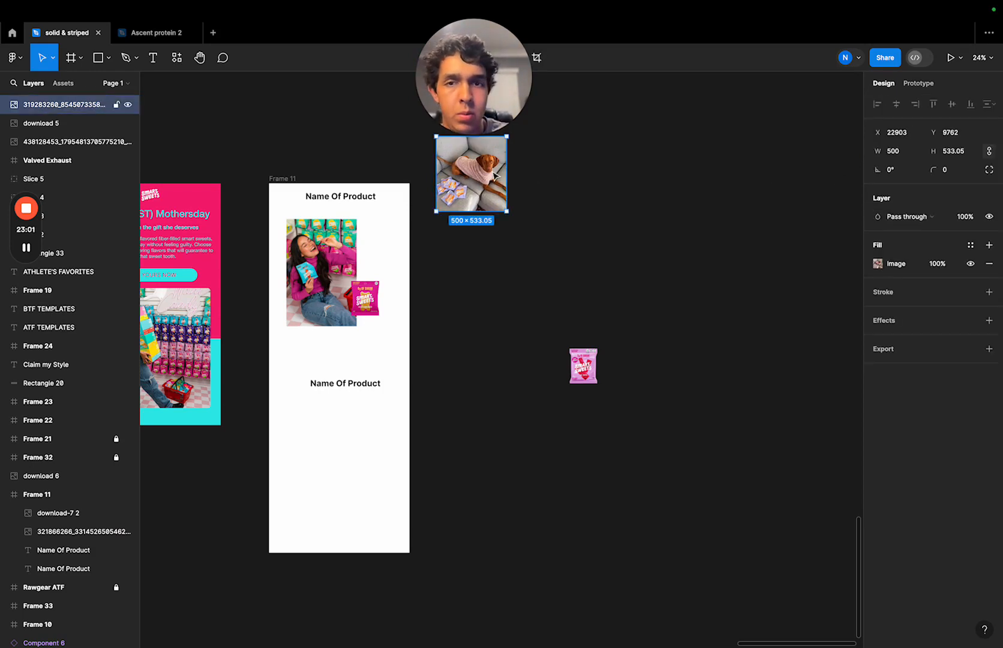
drag(492, 213, 322, 482)
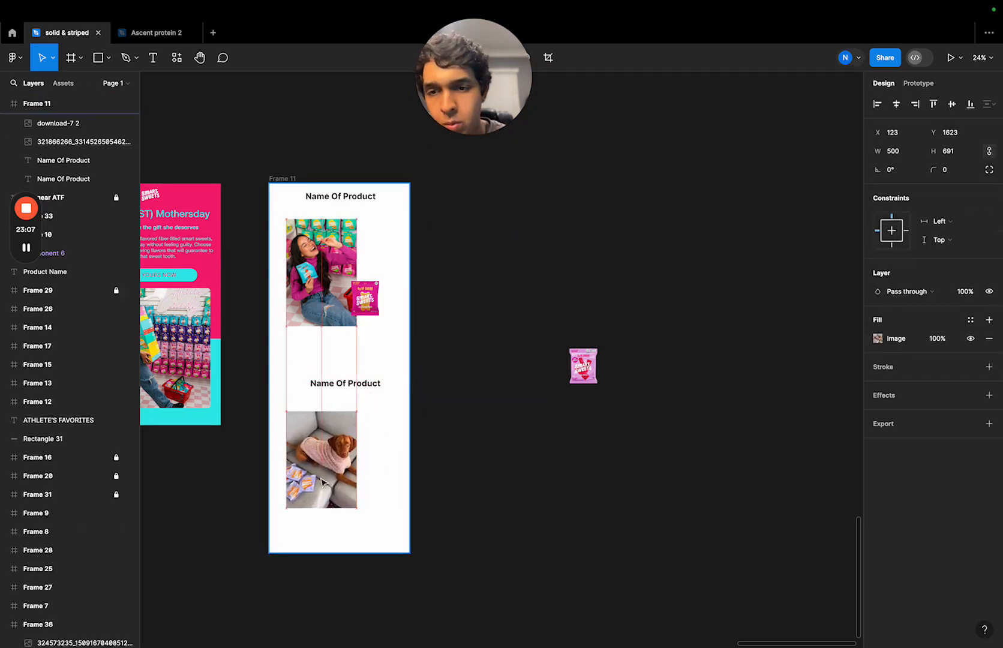
drag(583, 367, 367, 501)
click(532, 361)
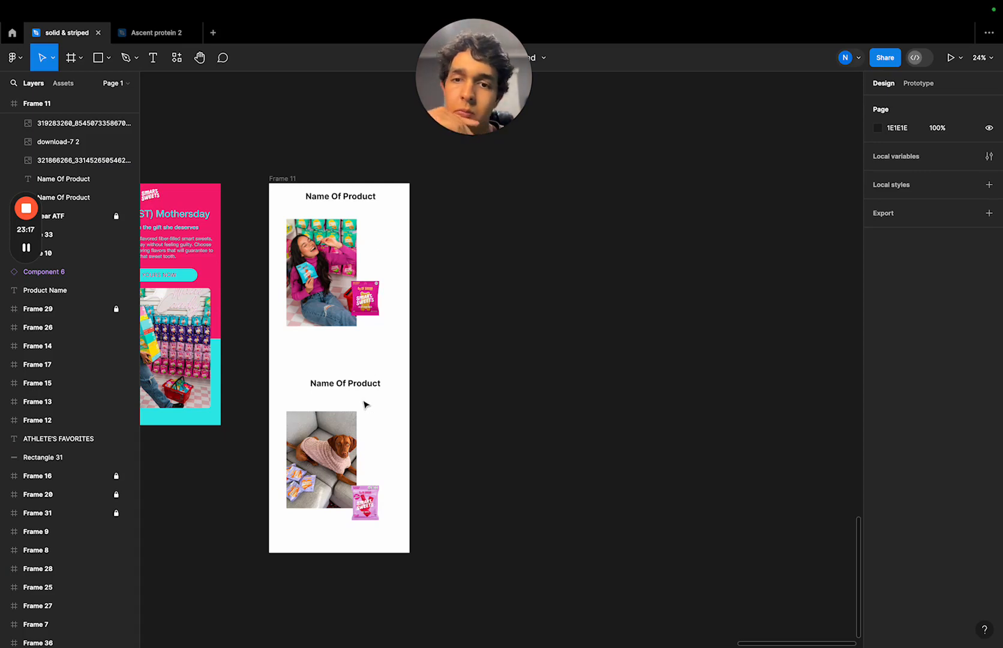
- Change the fill of Frame 11 to the turquoise already used on this page
scroll(366, 405, left, 3)
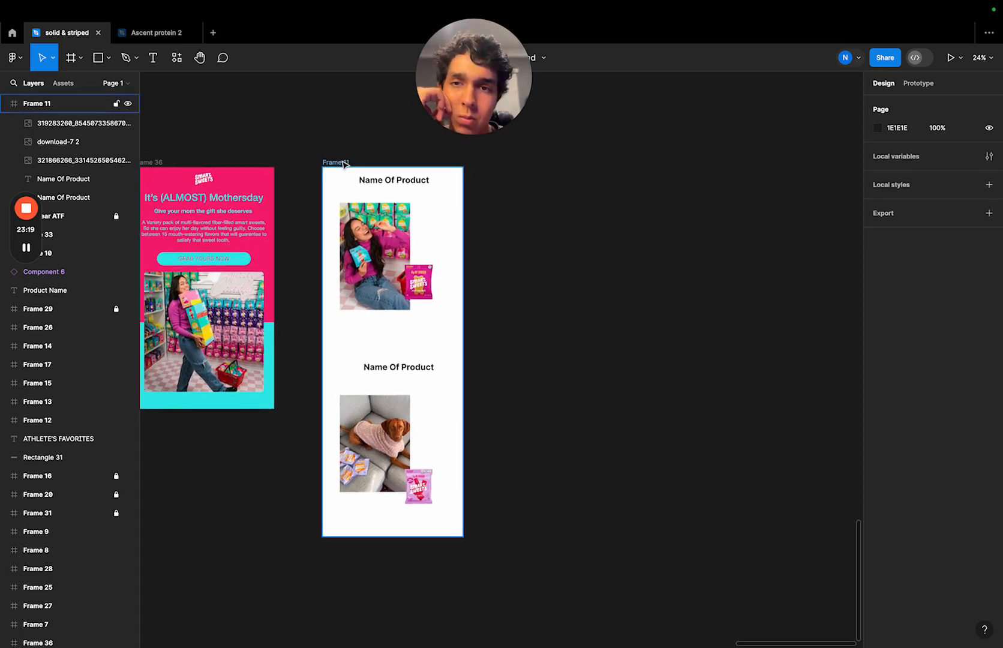
click(343, 163)
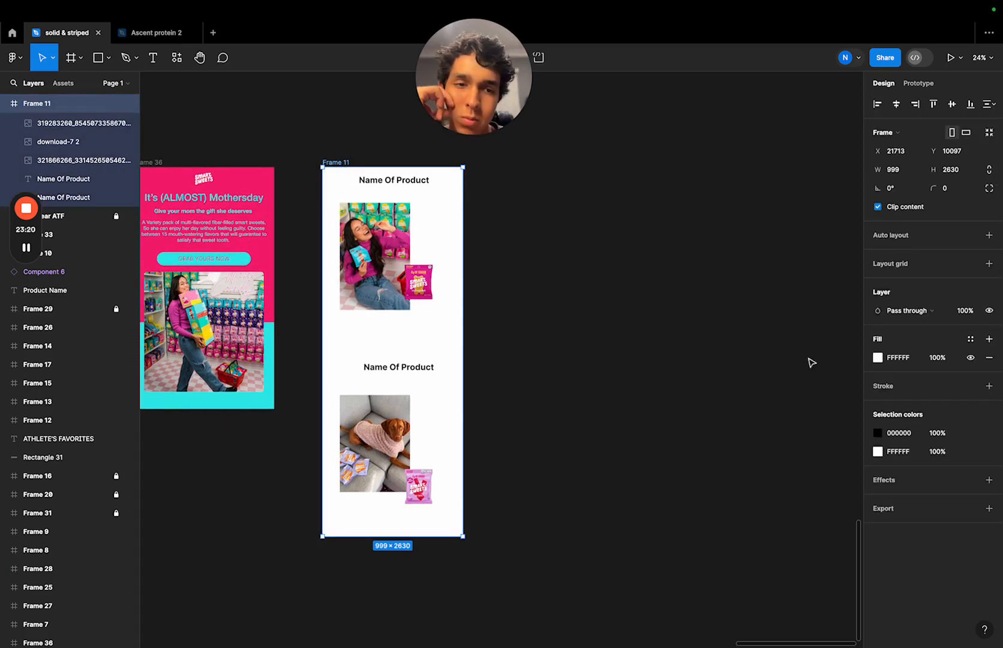
click(879, 357)
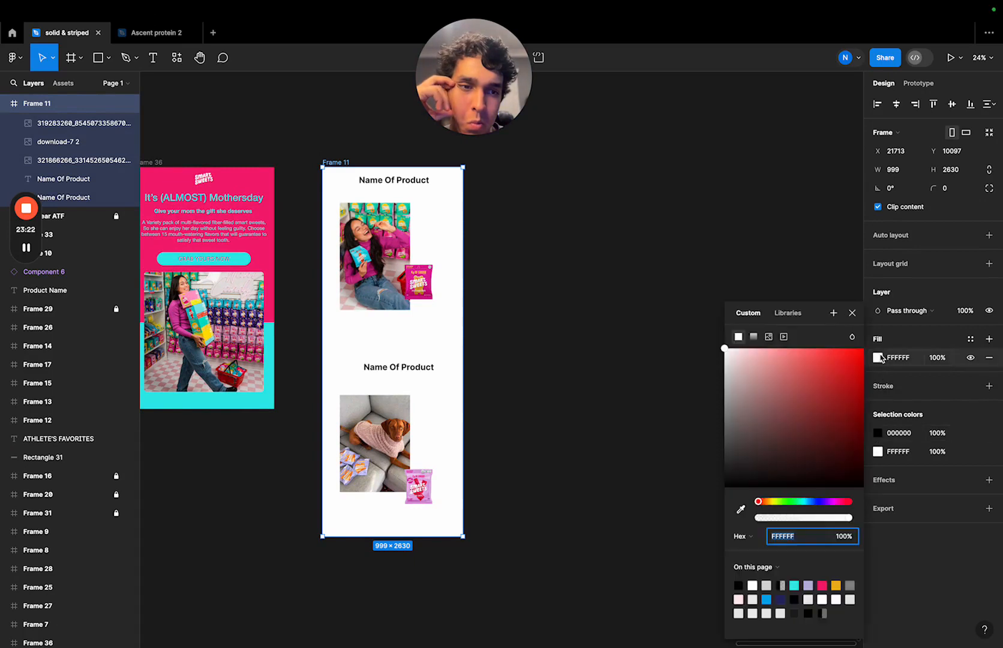
click(795, 585)
click(602, 353)
scroll(502, 265, up, 3)
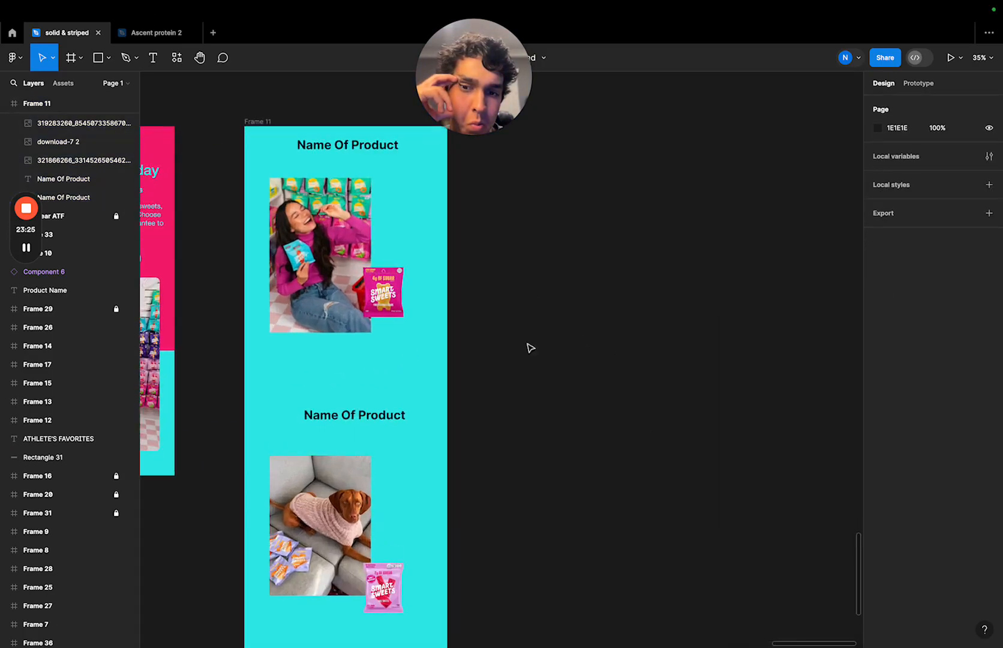
scroll(466, 472, down, 3)
scroll(466, 473, left, 1)
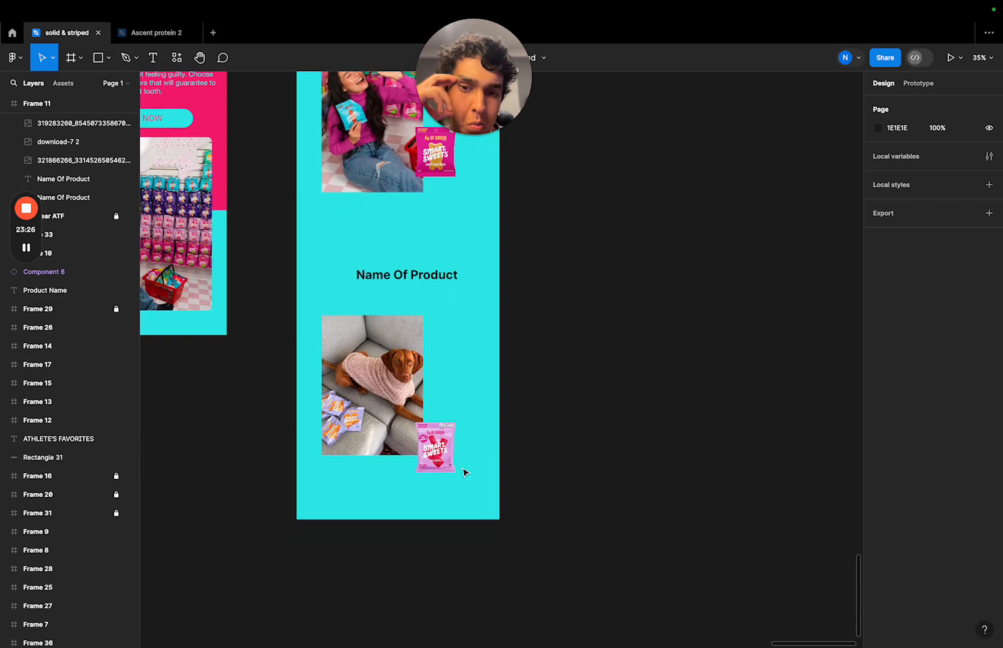
click(454, 436)
click(565, 357)
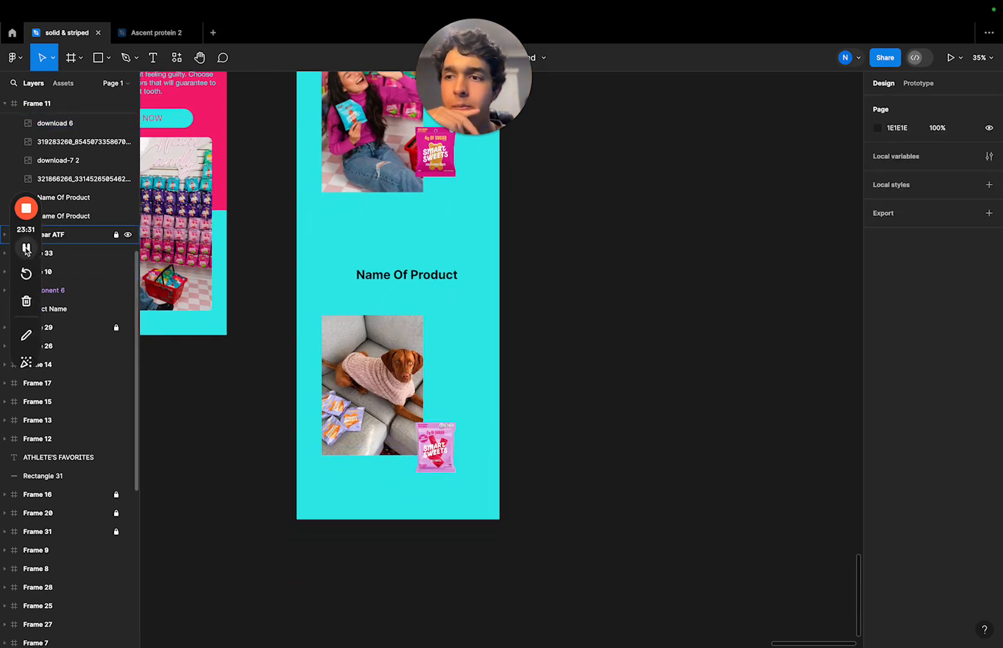
- Place the Caramels bag image download-8.webp from the Desktop on the canvas beside Frame 11
click(18, 58)
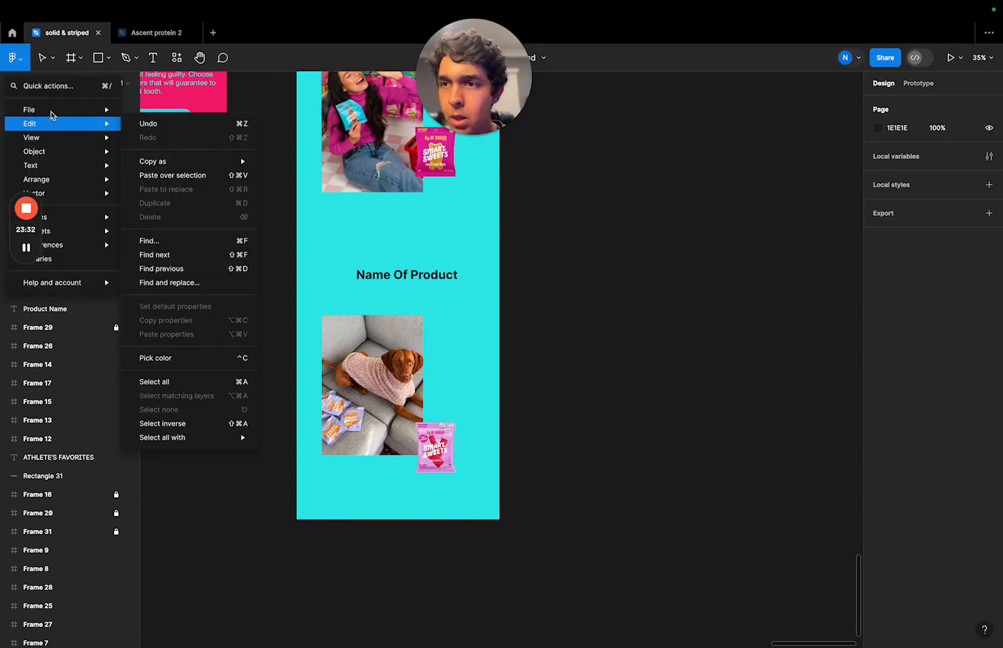
mouse_move(60, 109)
click(159, 163)
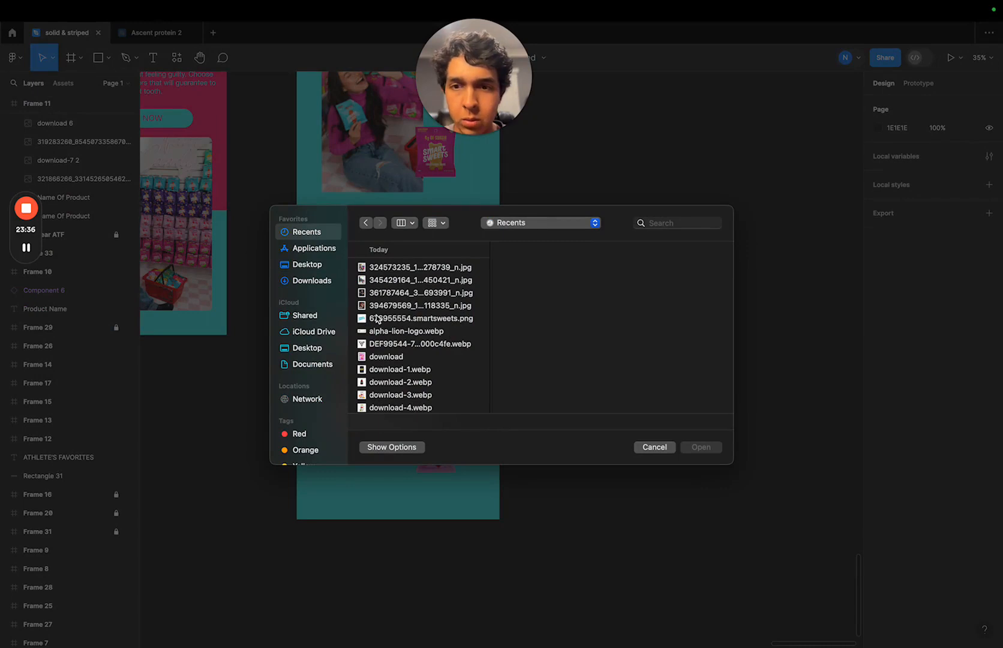
click(384, 280)
click(388, 270)
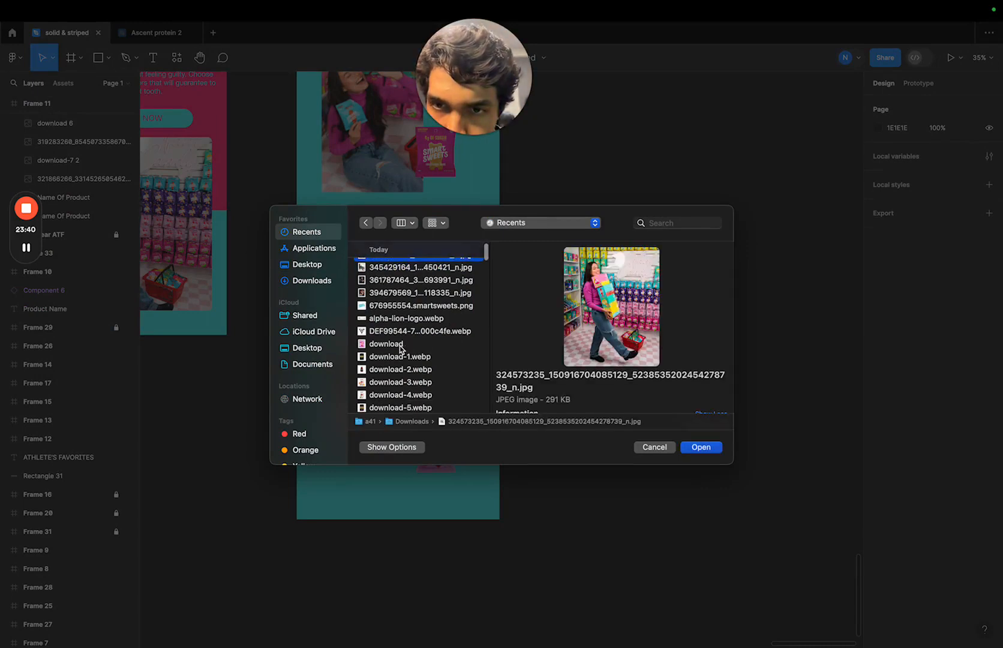
scroll(400, 350, down, 3)
click(310, 265)
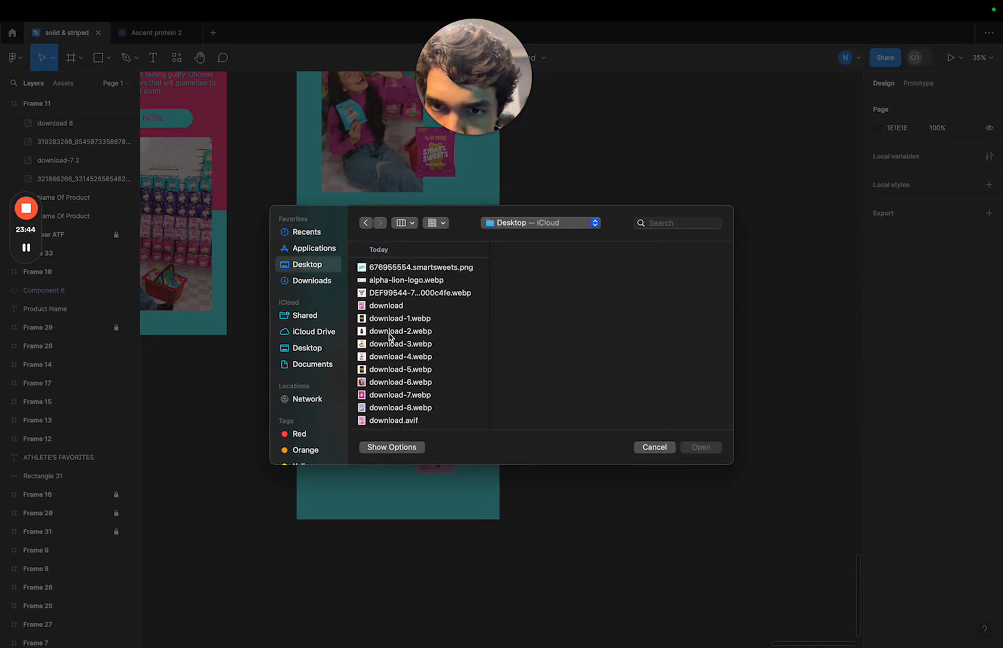
click(399, 411)
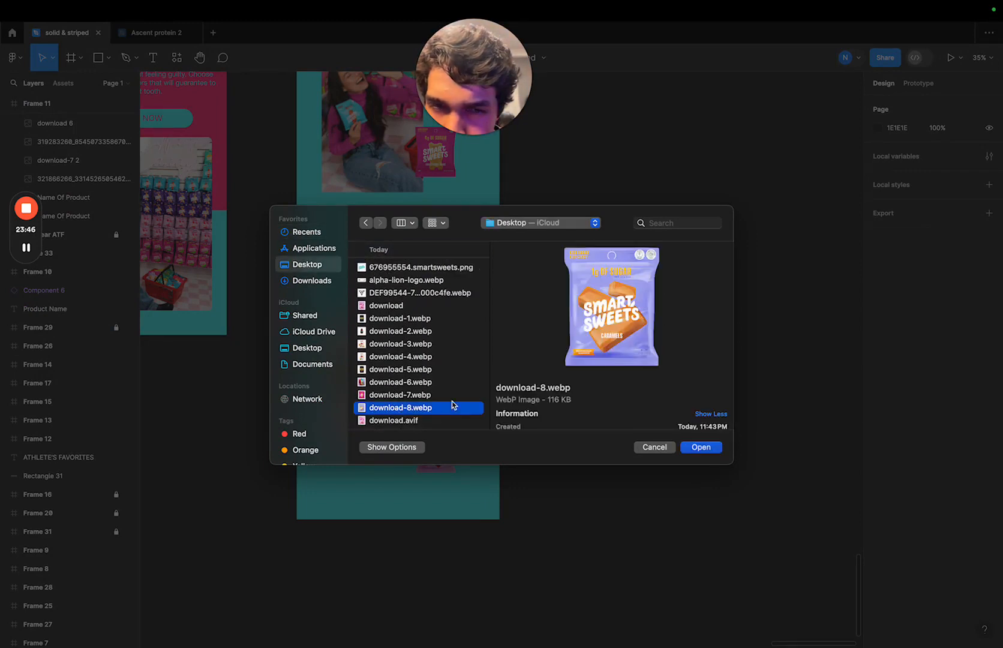
click(700, 447)
click(652, 380)
- Delete the pink Red Twists bag at the lower-right corner of the dog photo
click(439, 459)
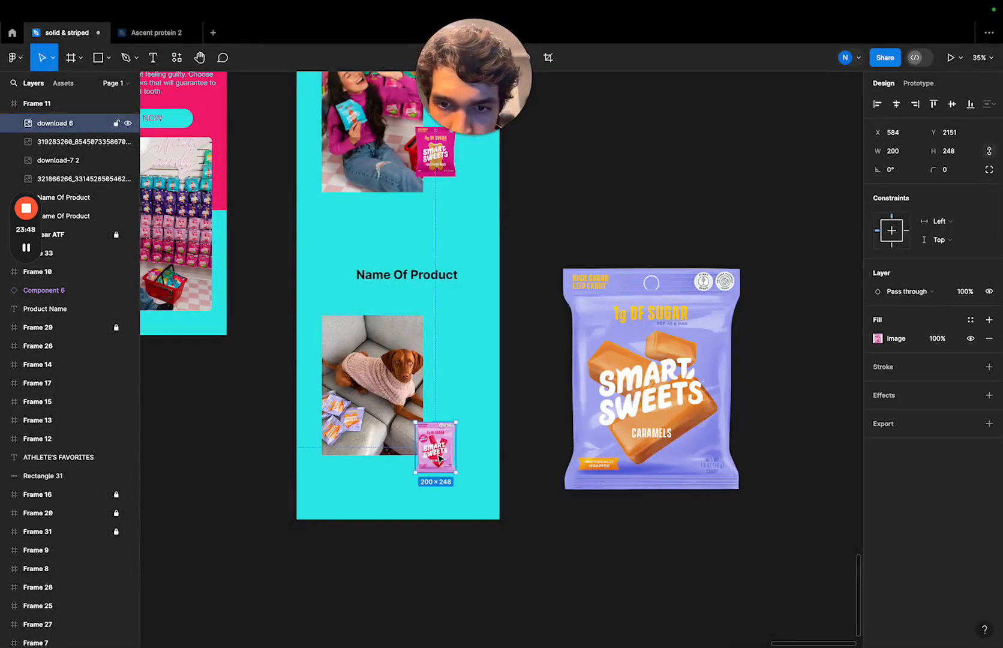
key(Delete)
click(399, 385)
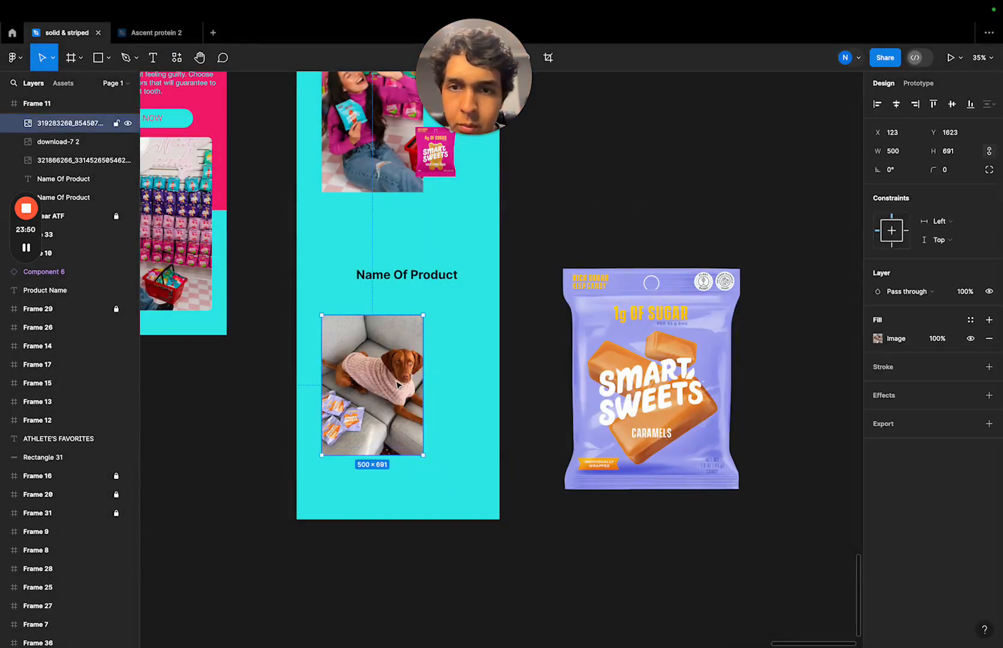
- Scale the Caramels bag proportionally to a width of 200 and place it over the dog photo's lower-right corner in Frame 11
click(620, 383)
click(907, 153)
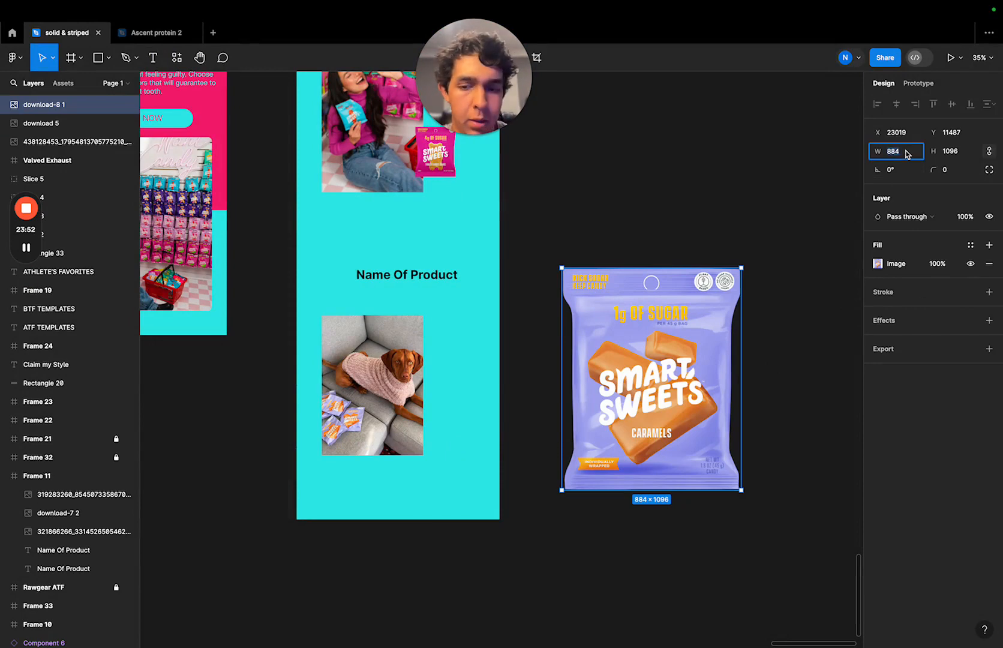
click(842, 235)
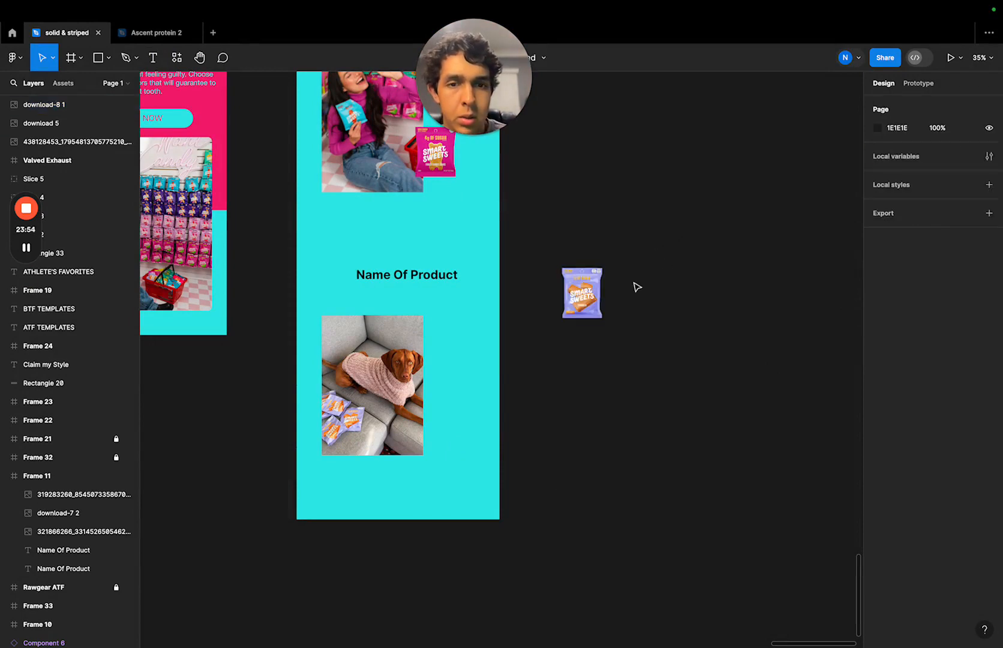
drag(600, 290, 454, 444)
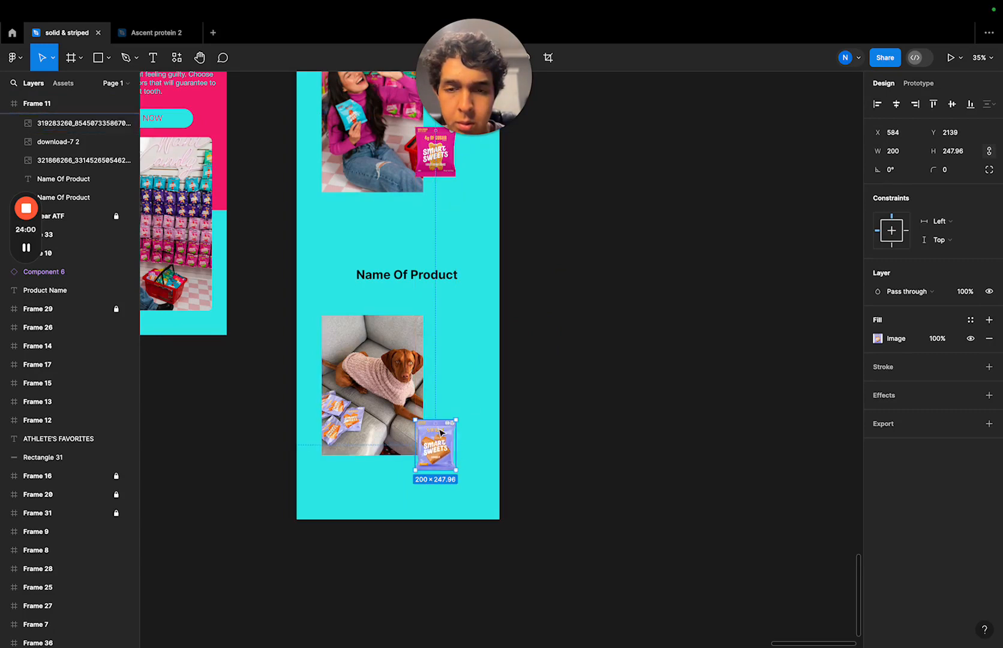
click(544, 400)
- Add a drop shadow effect to the dog photo
scroll(507, 346, up, 2)
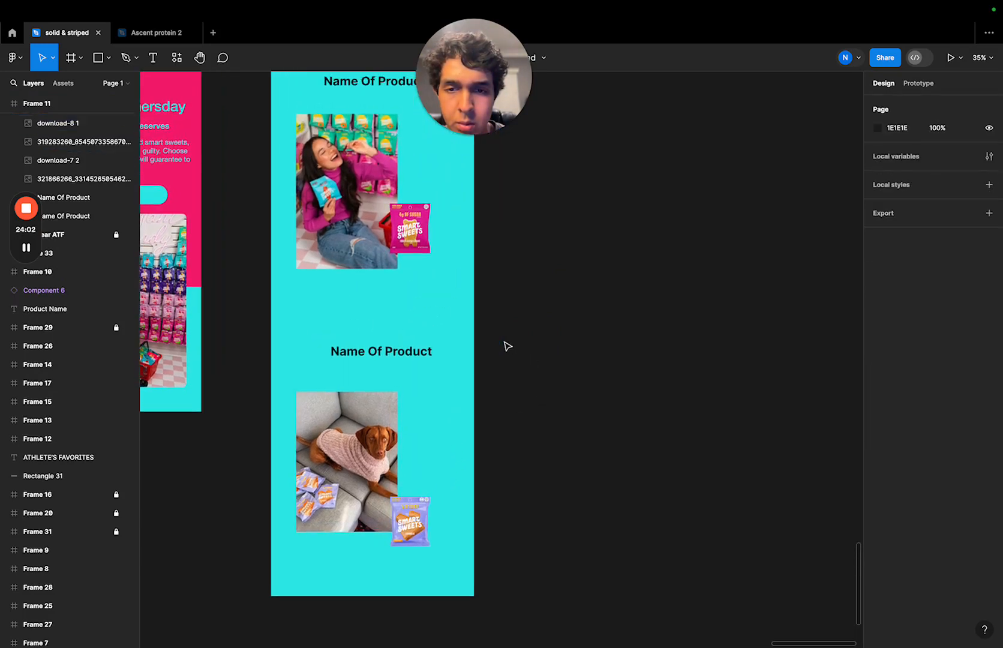
click(375, 429)
click(933, 395)
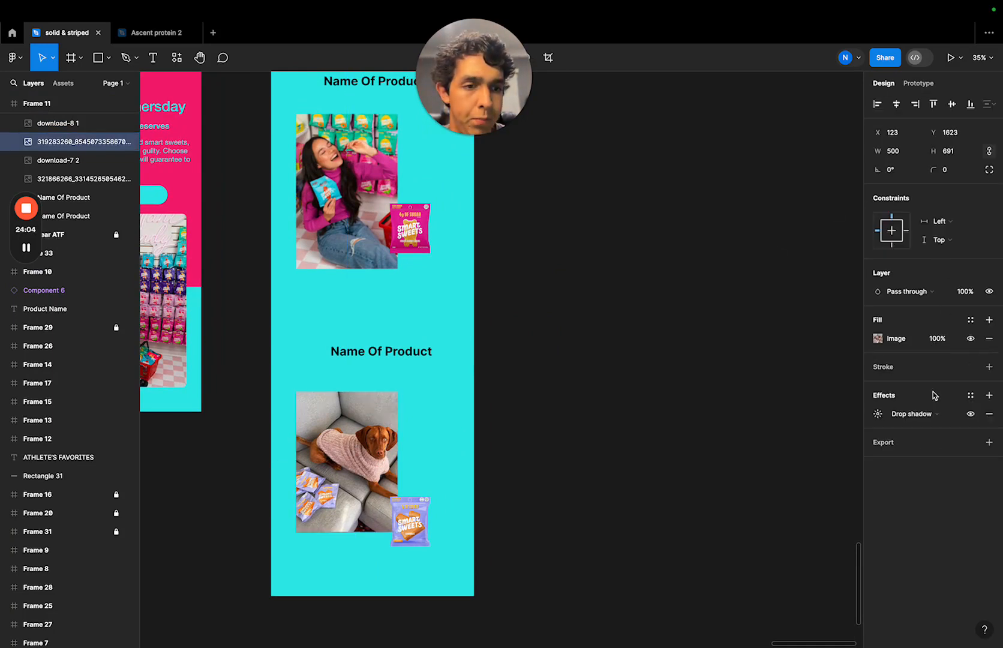
click(912, 414)
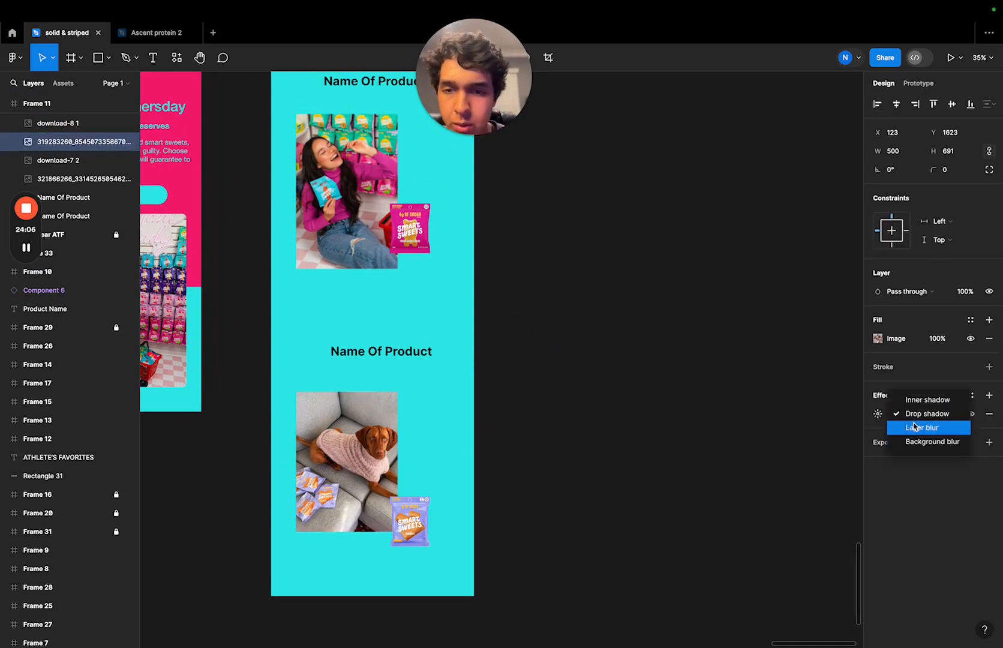
click(761, 432)
- Add a drop shadow to the Caramels bag and increase the shadow's blur
click(428, 530)
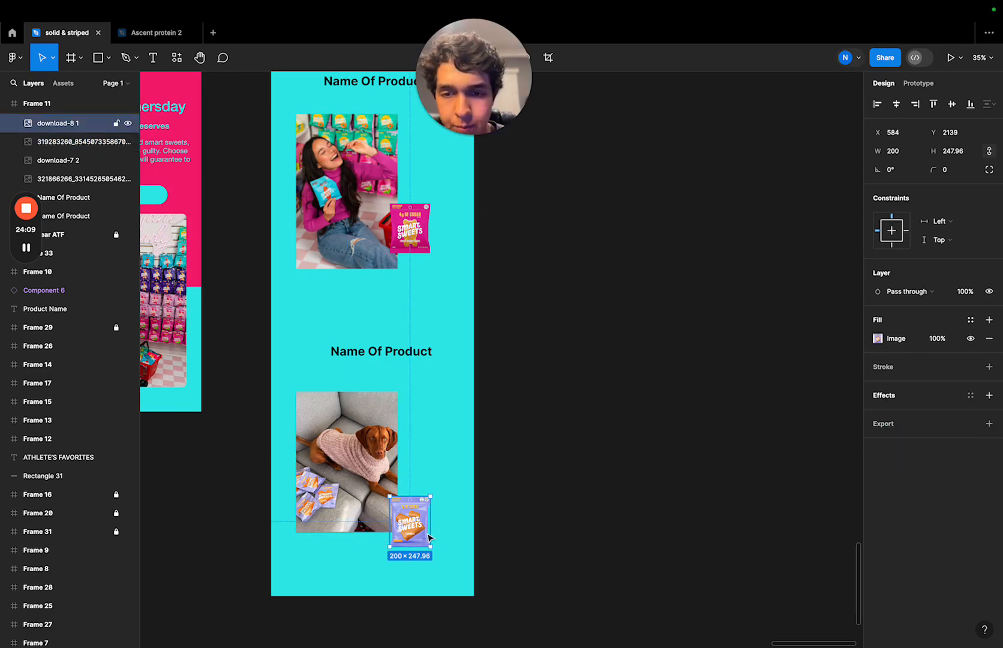
click(894, 397)
click(893, 414)
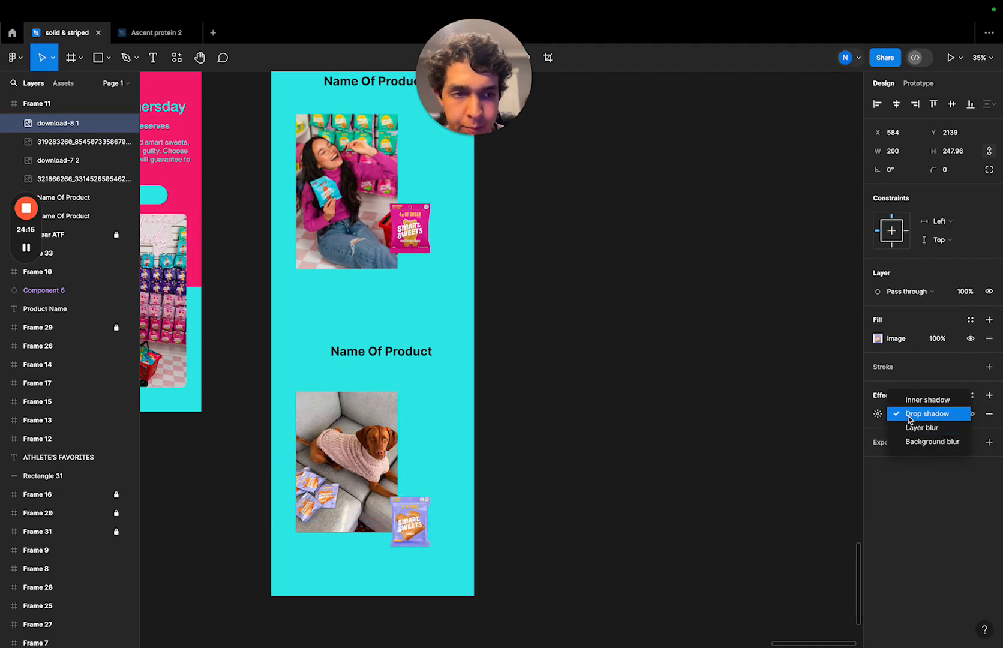
click(829, 472)
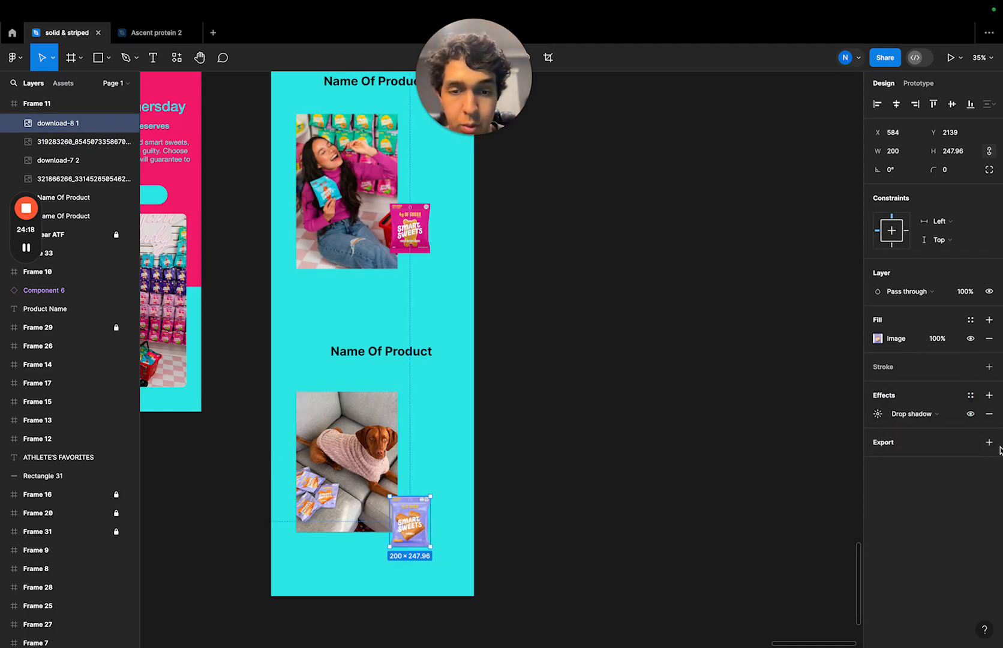
click(886, 414)
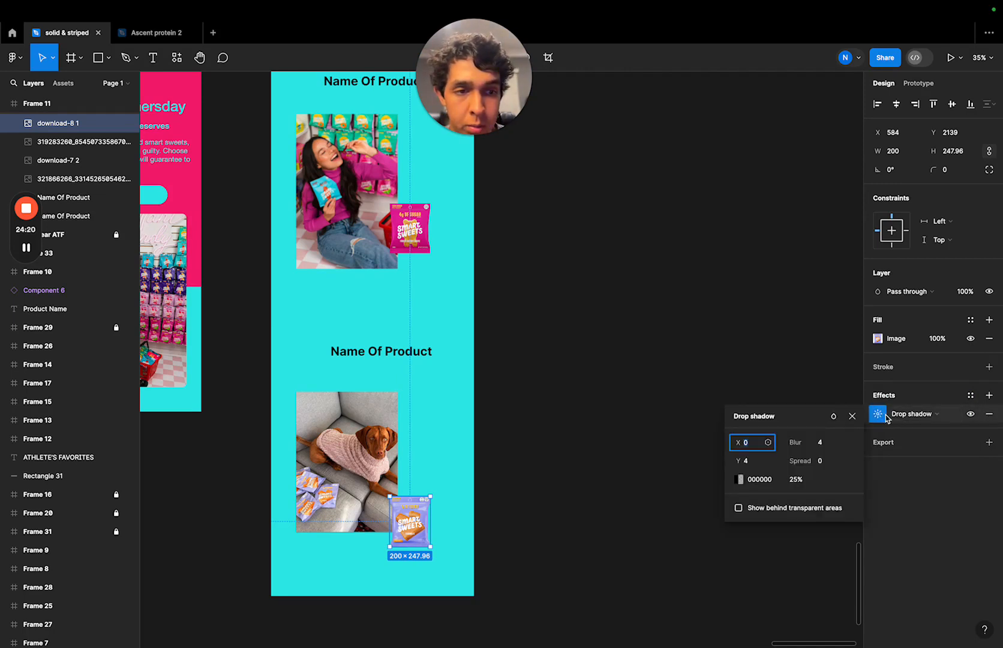
drag(839, 442, 929, 444)
click(481, 286)
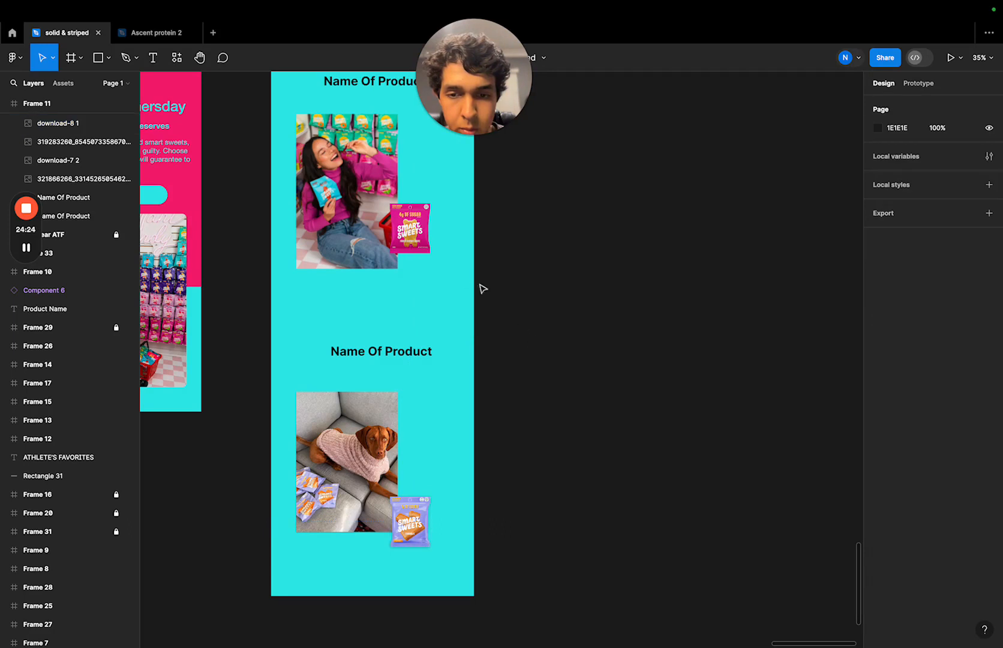
- Move the magenta candy bag straight down so it overlaps the lower-right corner of the woman photo
click(427, 246)
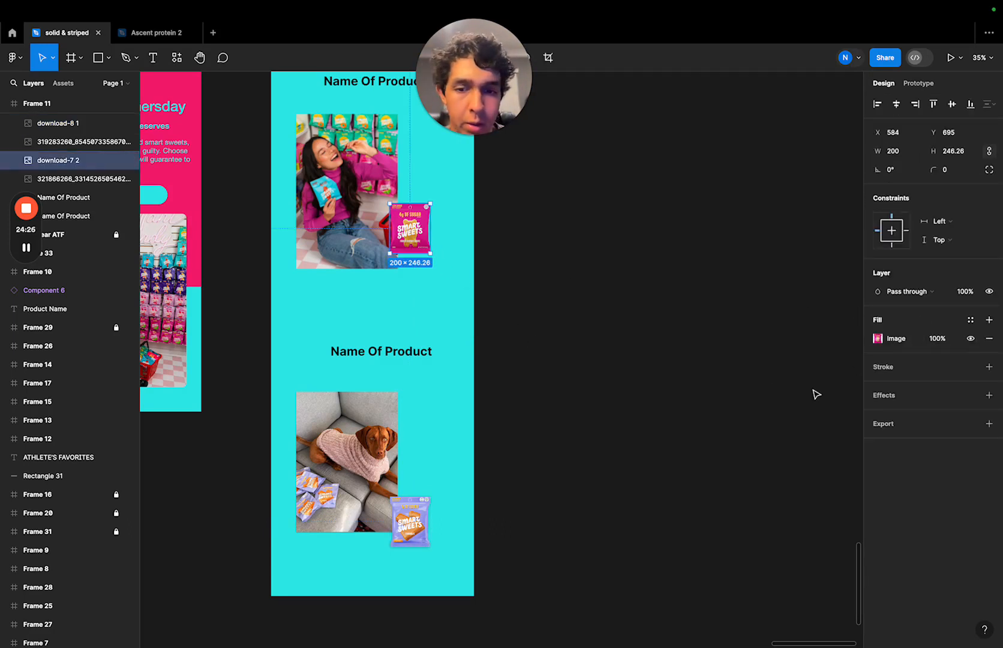
click(609, 337)
drag(399, 232, 400, 267)
click(440, 162)
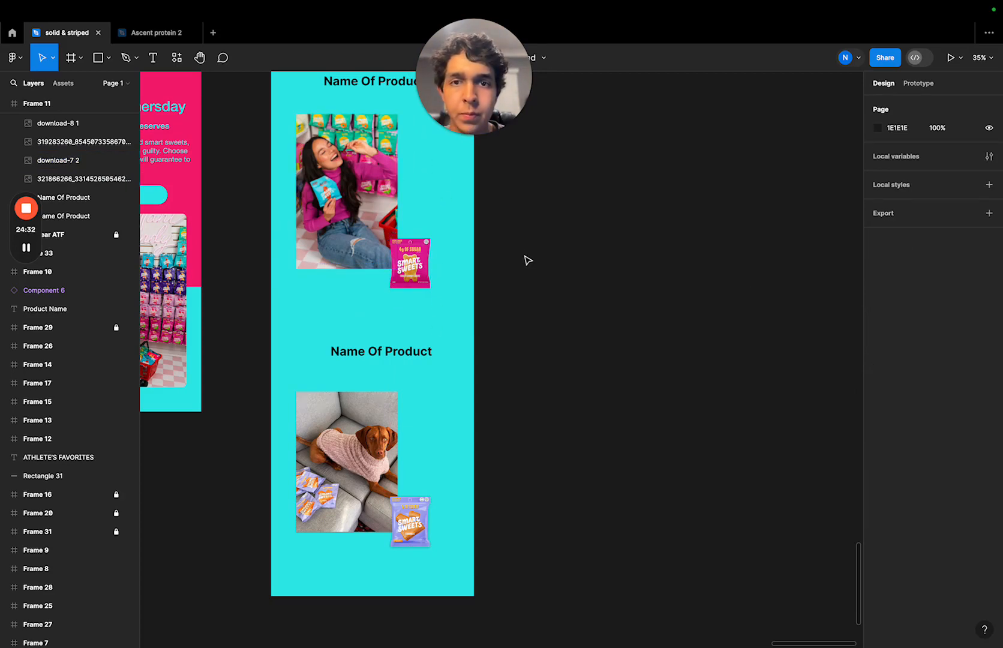
- Move the woman photo together with its candy bag so the pair is centred horizontally in Frame 11
scroll(527, 259, down, 2)
drag(453, 289, 455, 195)
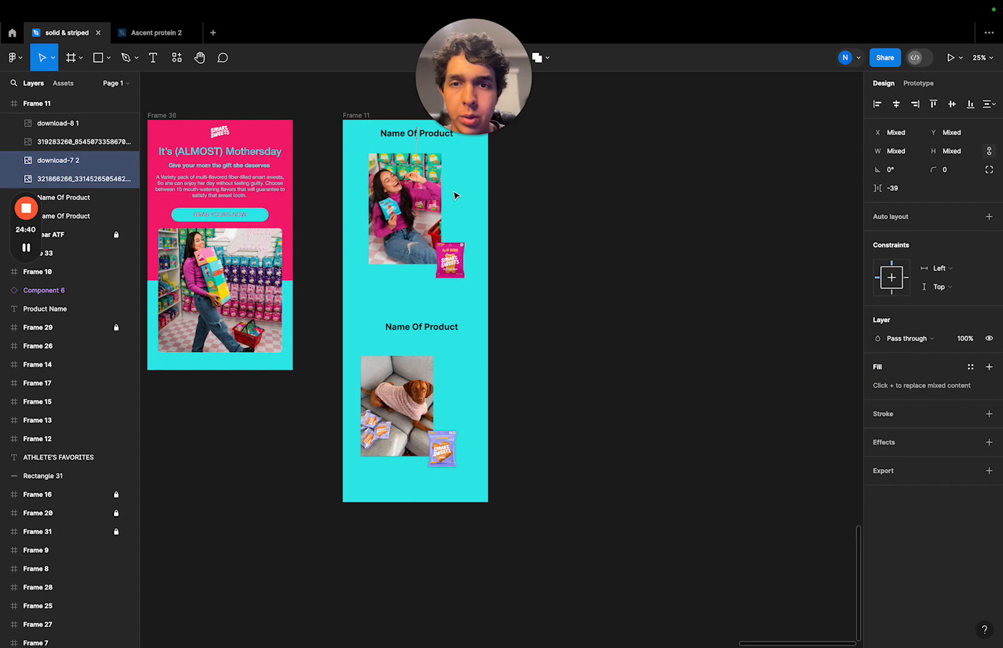
click(497, 205)
- Move the dog photo together with its Caramels bag into vertical alignment with the woman photo pair above
drag(362, 347, 487, 477)
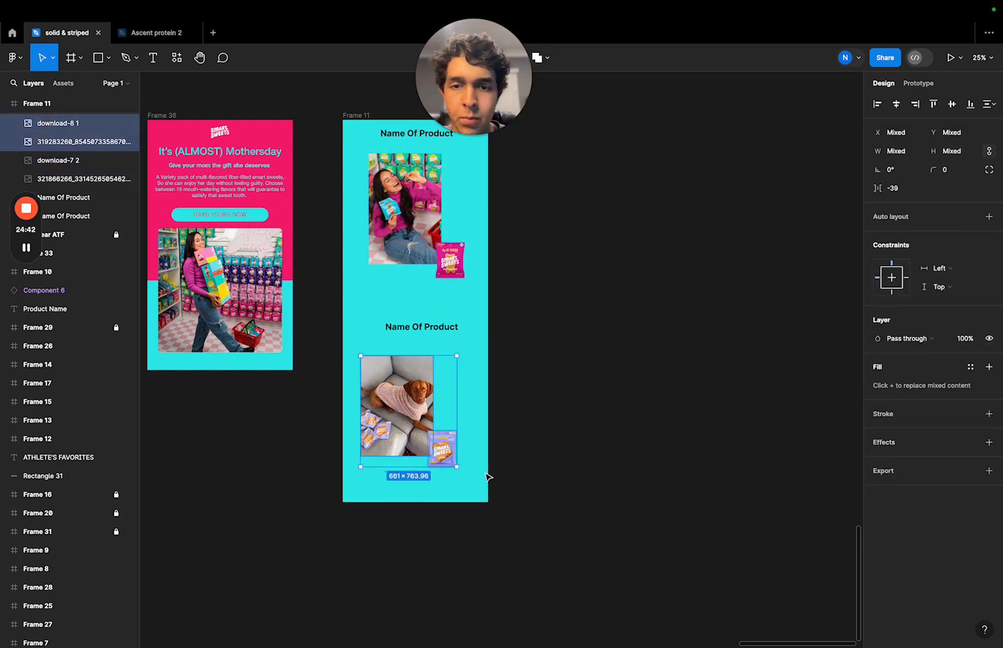
drag(433, 415, 441, 412)
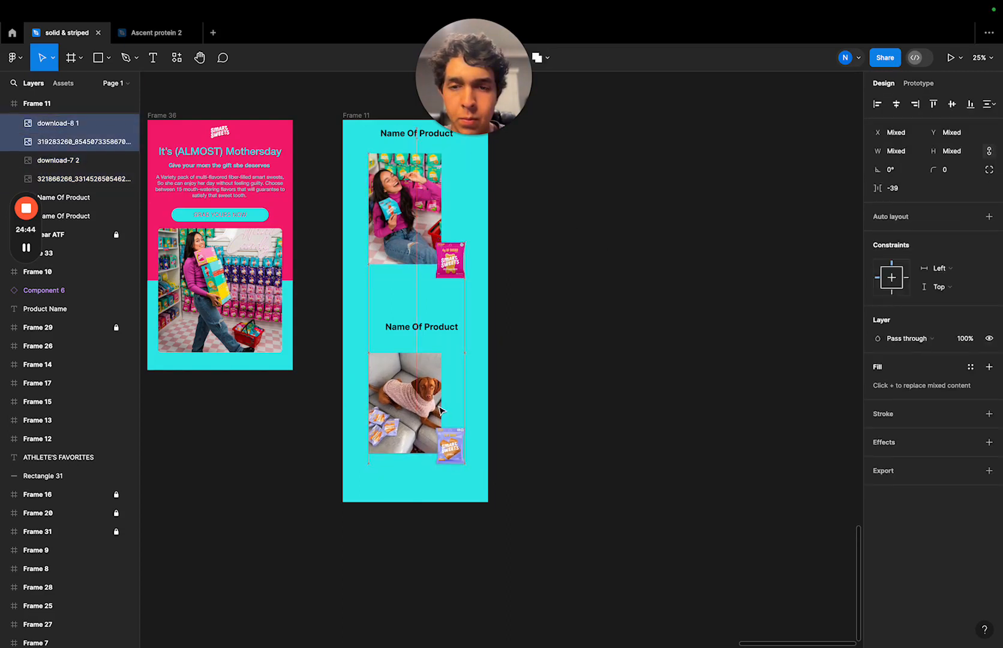
click(552, 385)
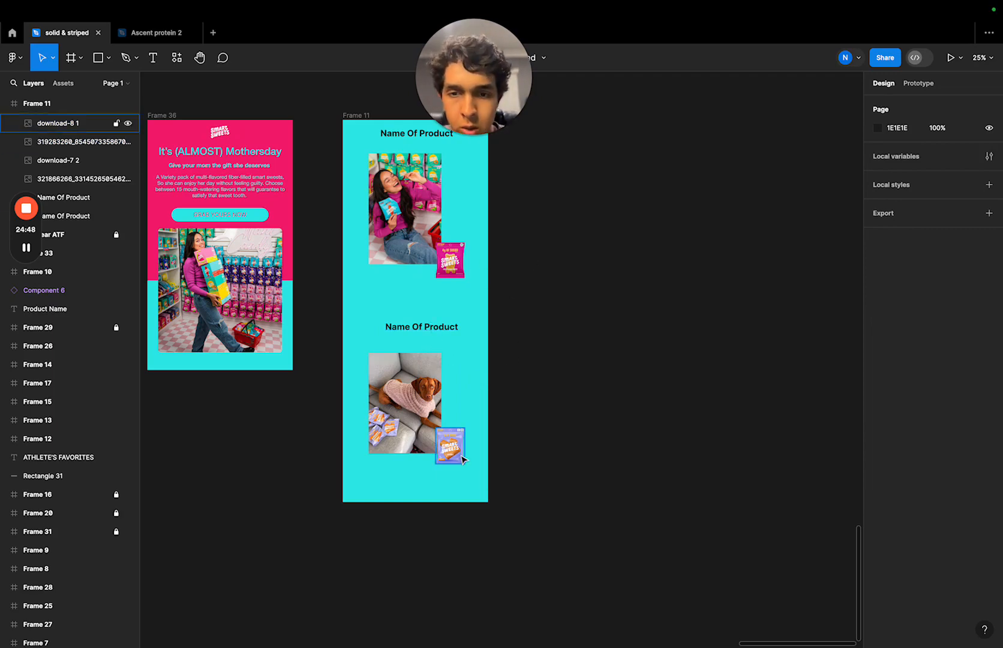
- Replace the placeholder product name above the dog photo with "Smart Sweets Caramel"
ctrl+scroll(461, 456, up, 5)
ctrl+scroll(462, 459, up, 3)
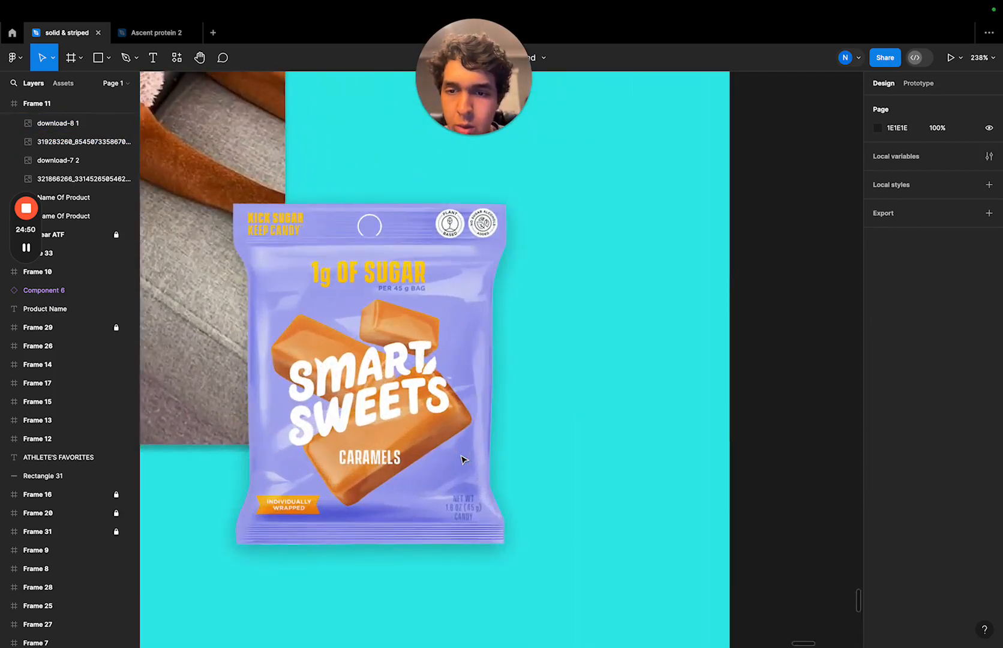
scroll(462, 459, down, 5)
click(418, 198)
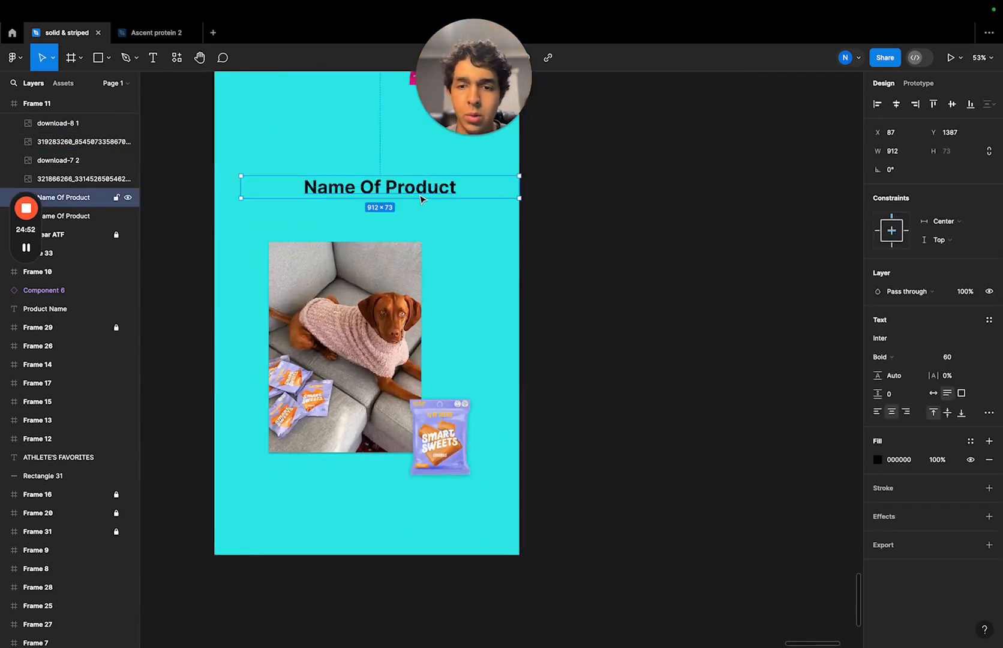
double_click(419, 196)
text(SM)
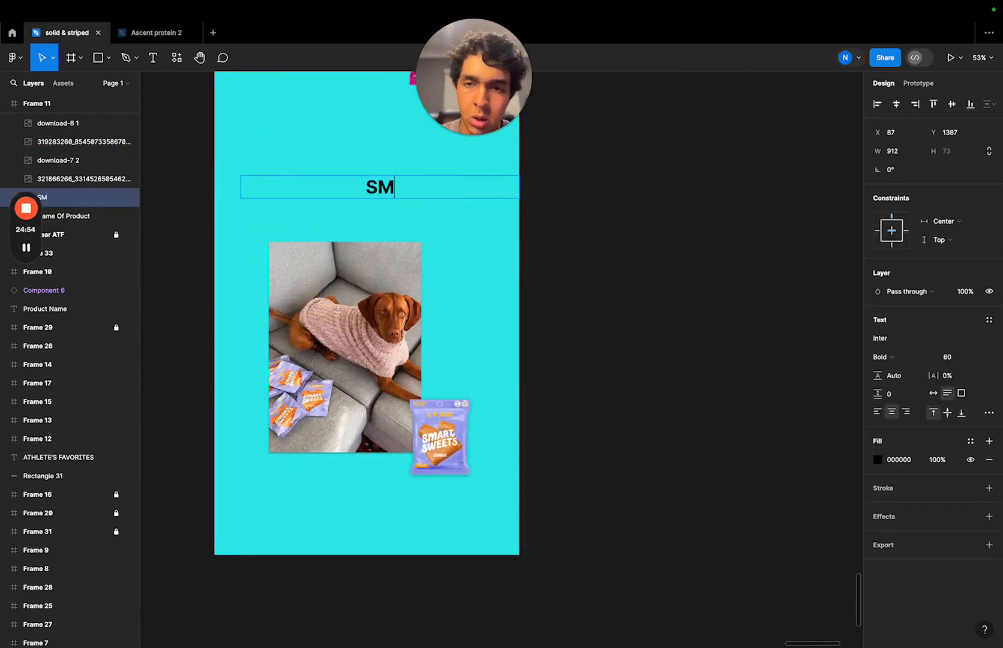
key(BackSpace)
text(a)
key(BackSpace)
text(ma)
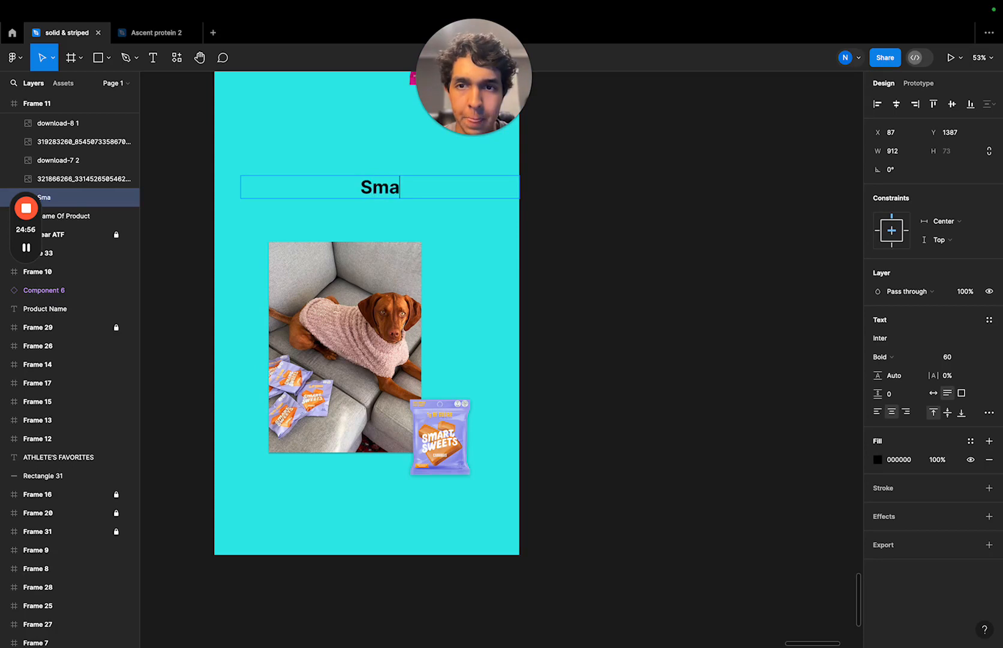
key(BackSpace)
text(art)
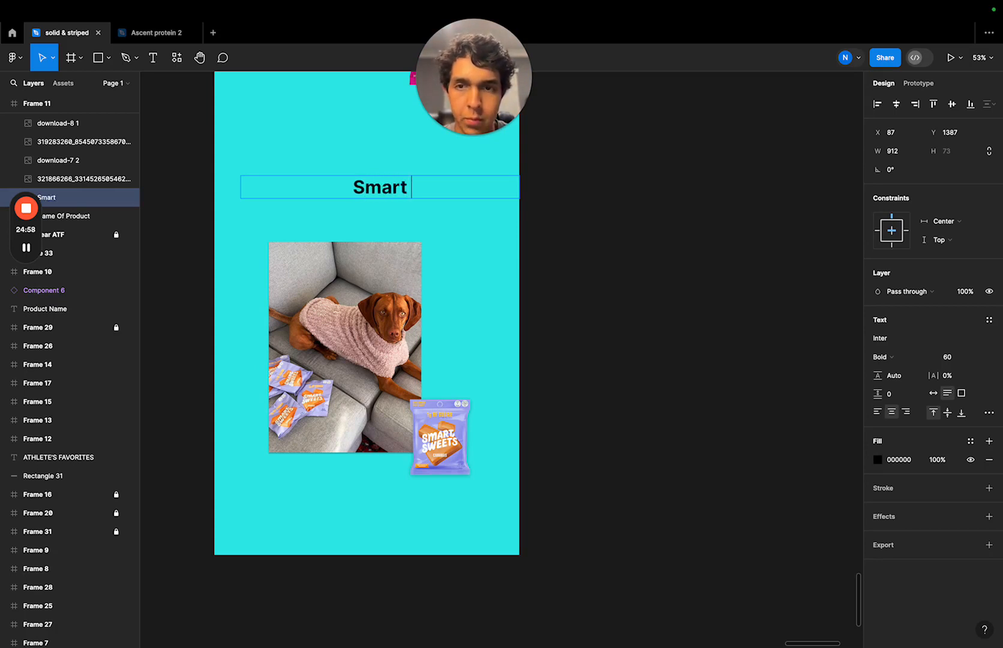
text( A)
key(BackSpace)
key(BackSpace)
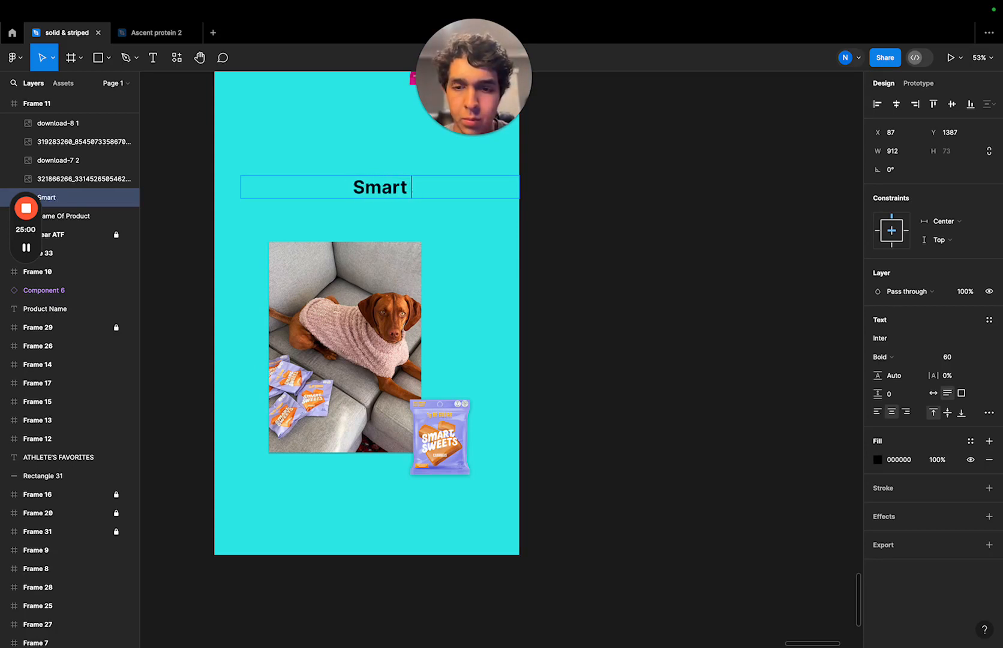
text(S)
text(w)
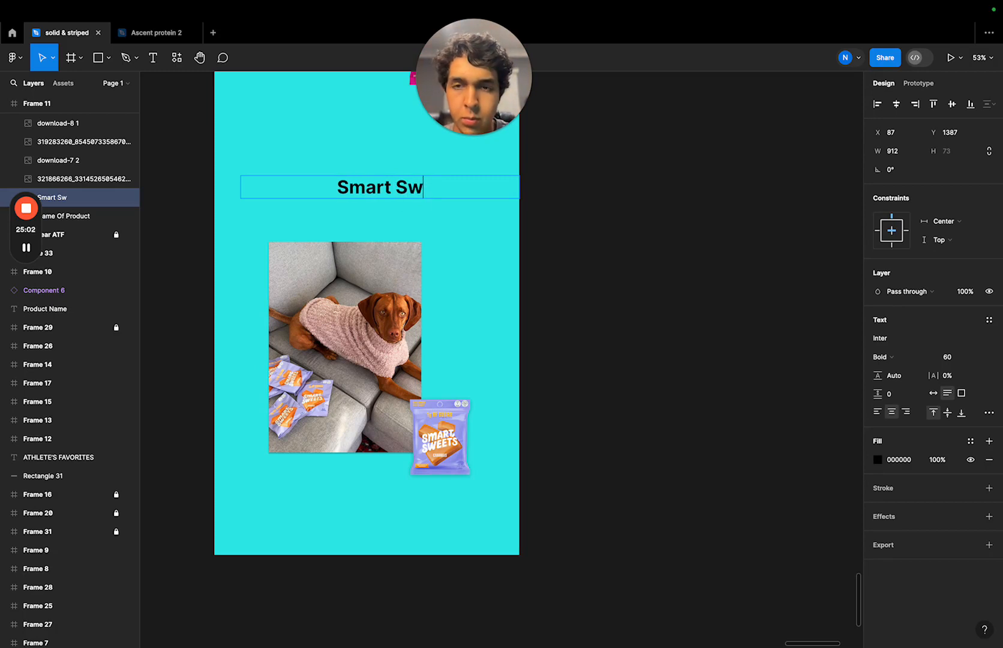
text(eets)
key(BackSpace)
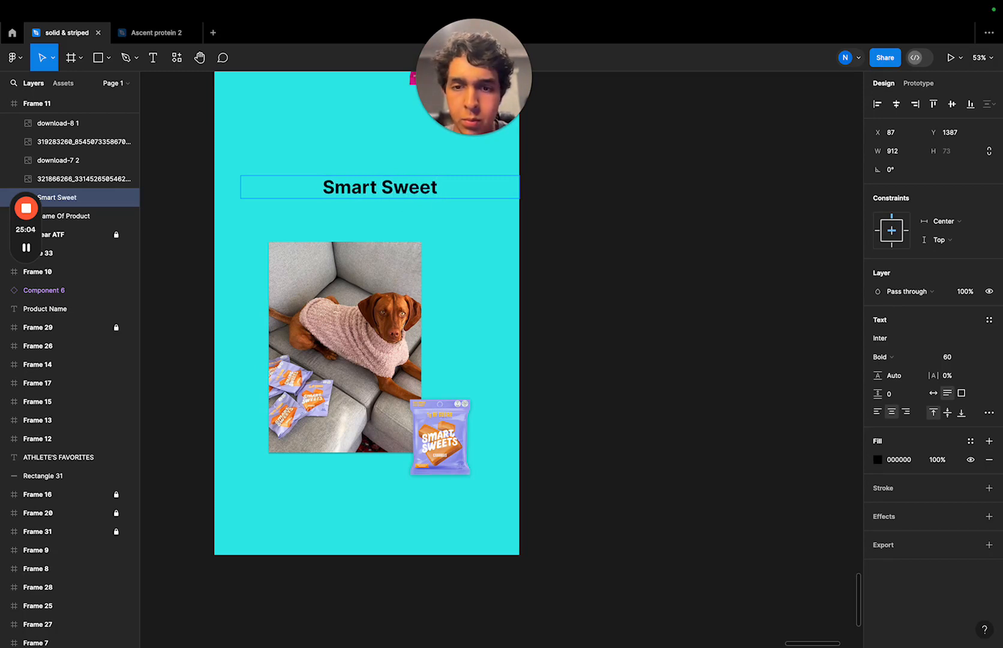
text(t)
key(BackSpace)
text(s )
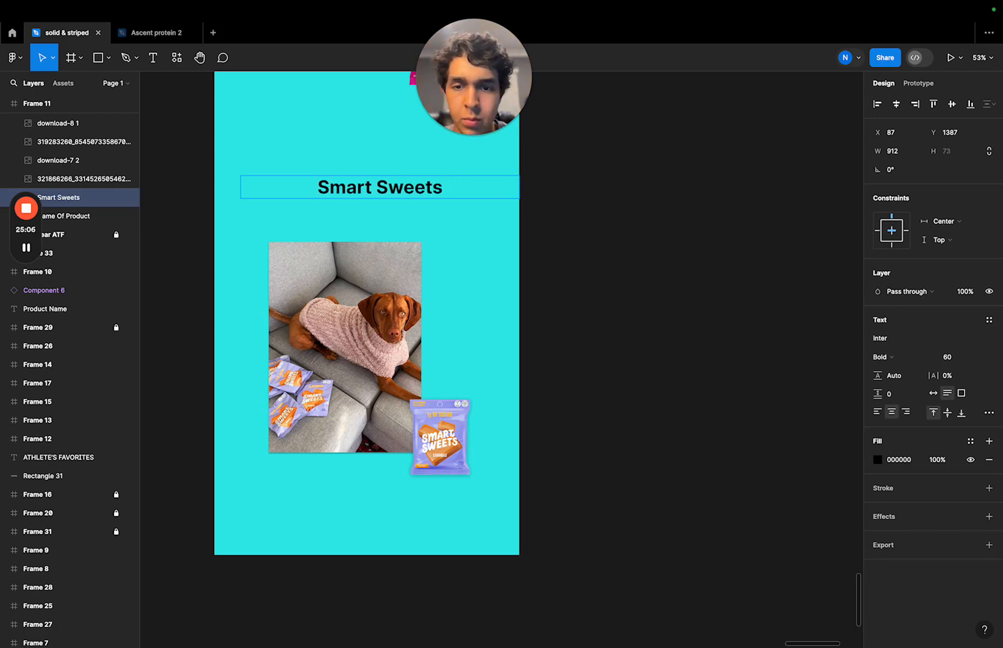
text(Casr)
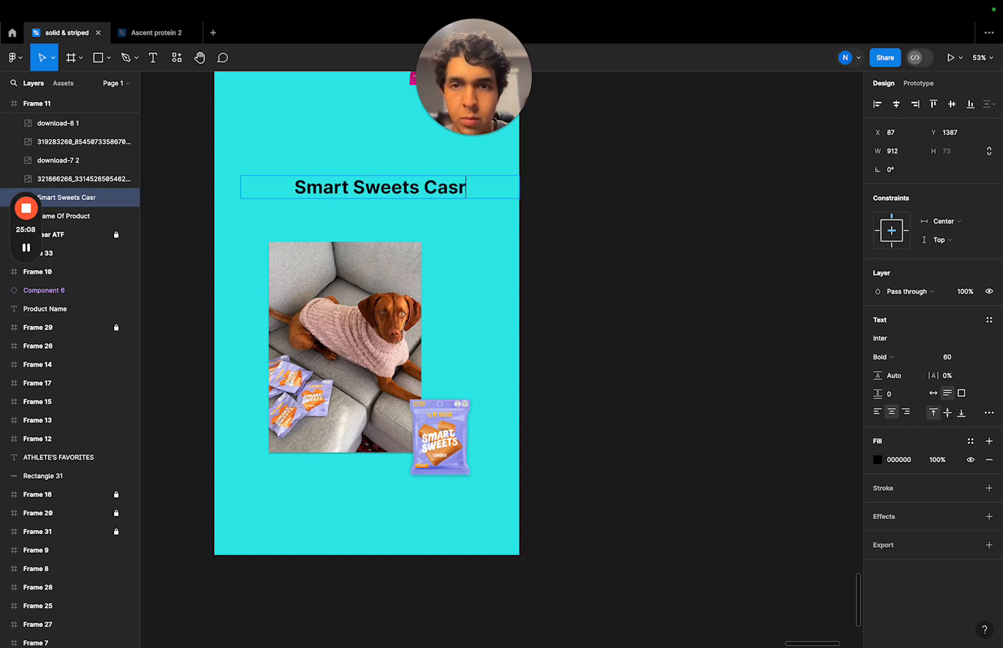
key(BackSpace)
text(a)
key(BackSpace)
key(BackSpace)
text(rame)
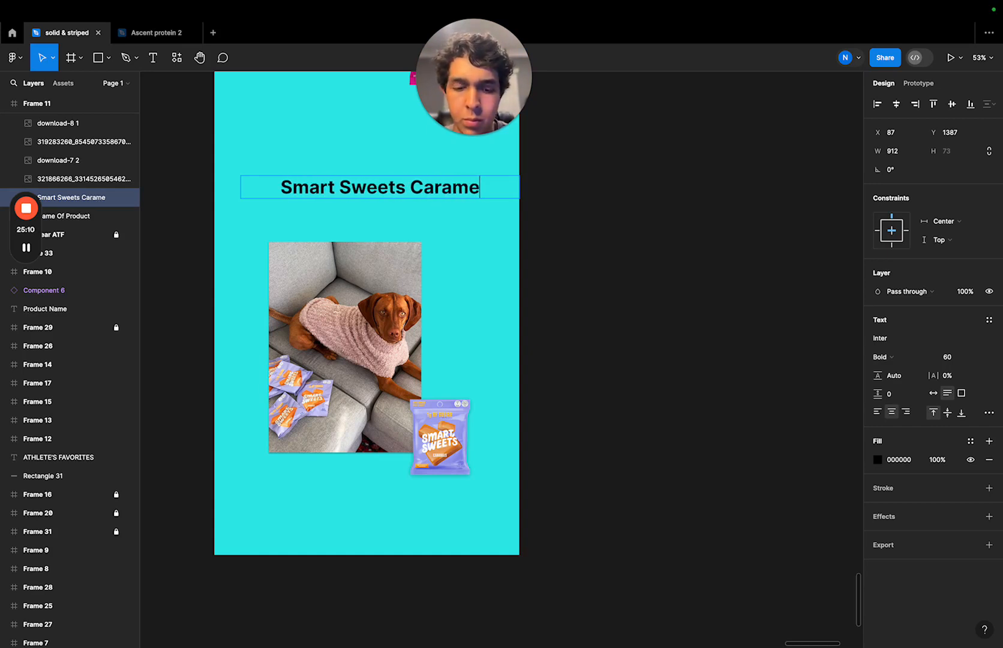
text(l)
key(Escape)
click(573, 191)
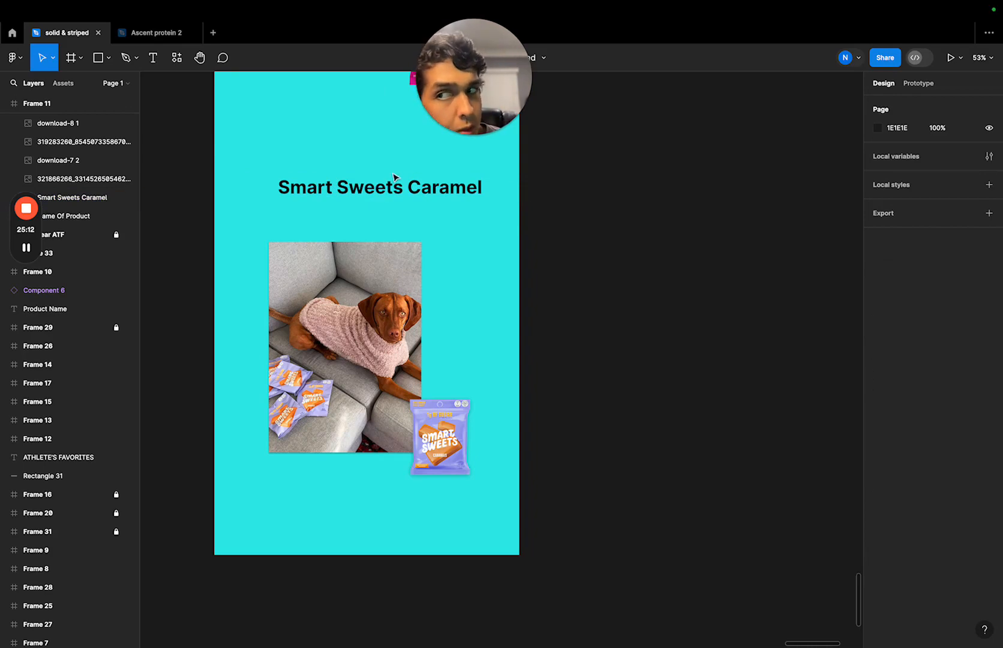
- Set the font of the "Smart Sweets Caramel" heading to Helvetica Neue
click(411, 190)
click(892, 332)
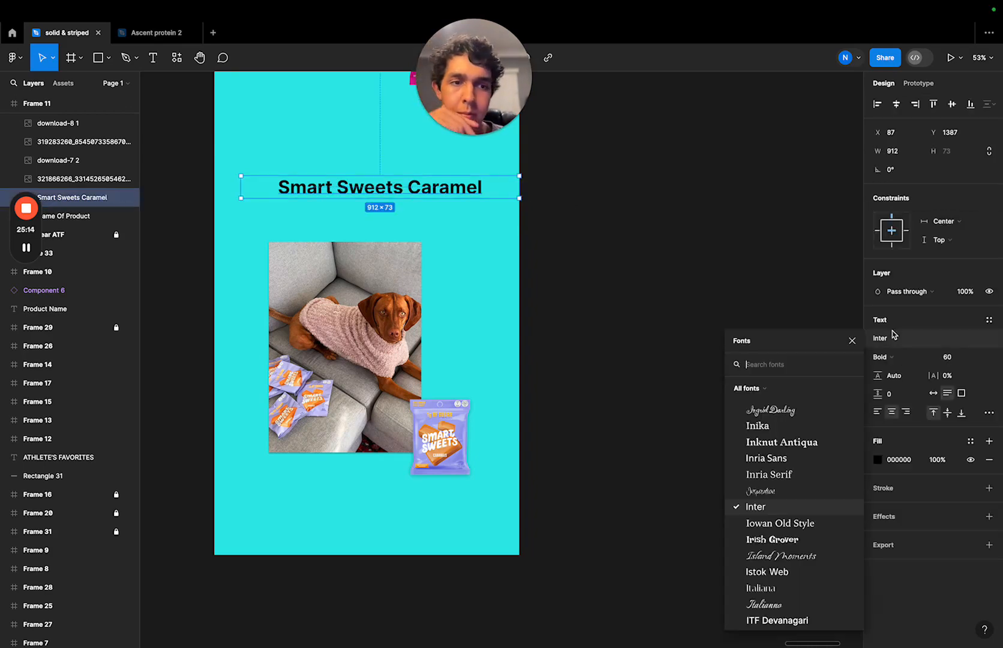
text(hle)
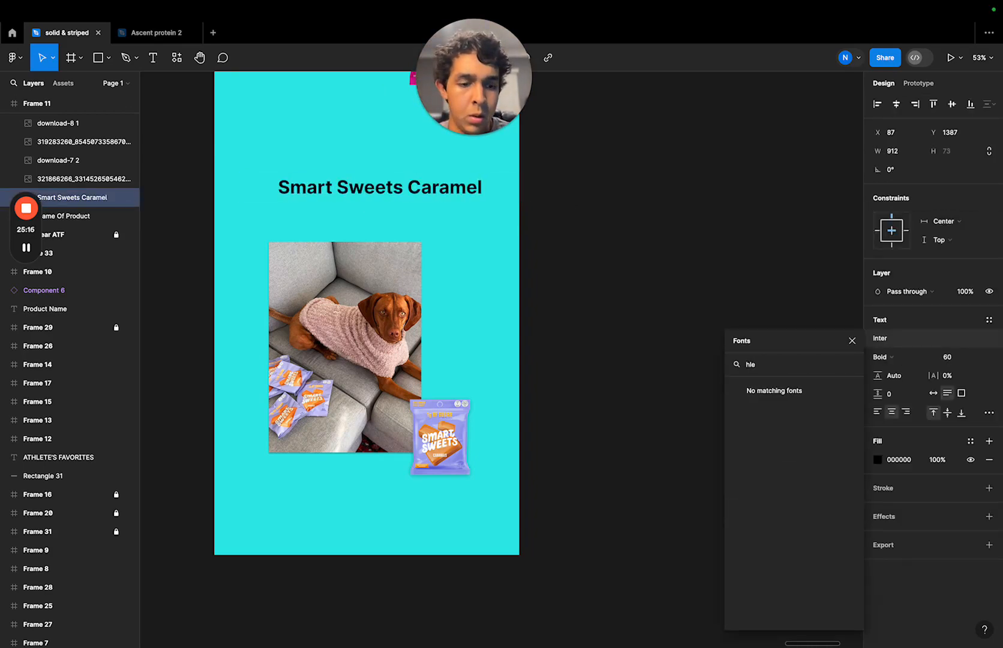
key(BackSpace)
key(BackSpace)
text(el)
click(771, 404)
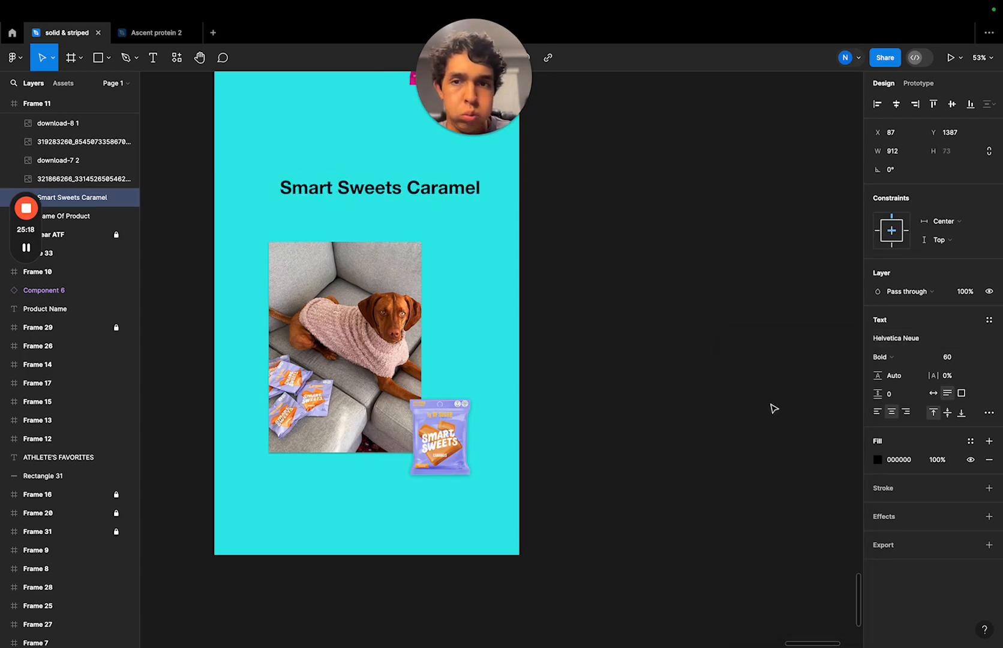
click(680, 206)
- Set the font of the "Name Of Product" heading above the woman photo to Helvetica Neue
scroll(459, 179, up, 7)
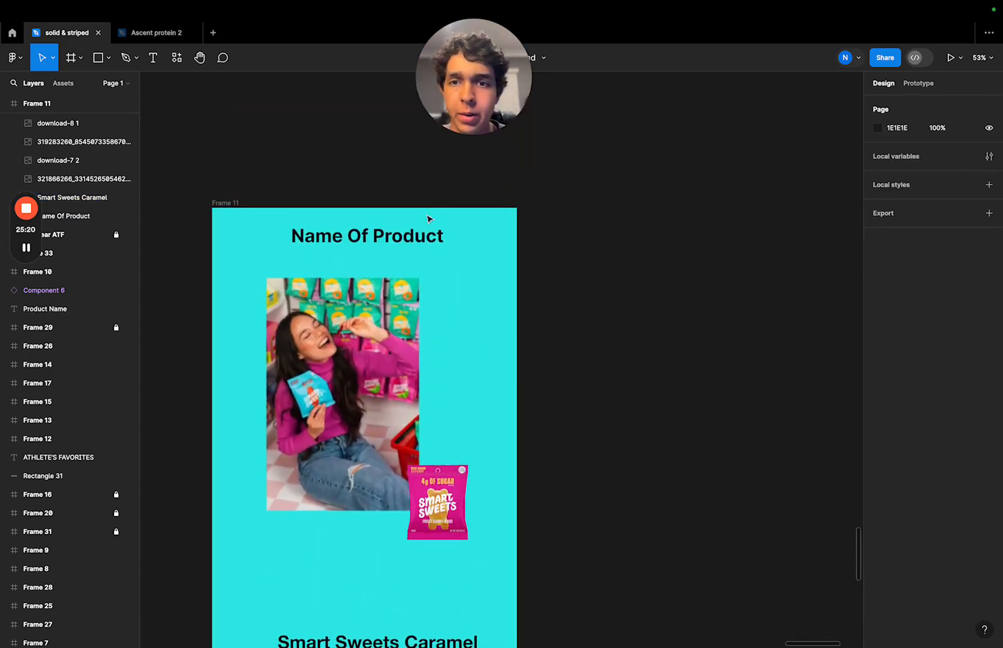
click(411, 234)
click(881, 338)
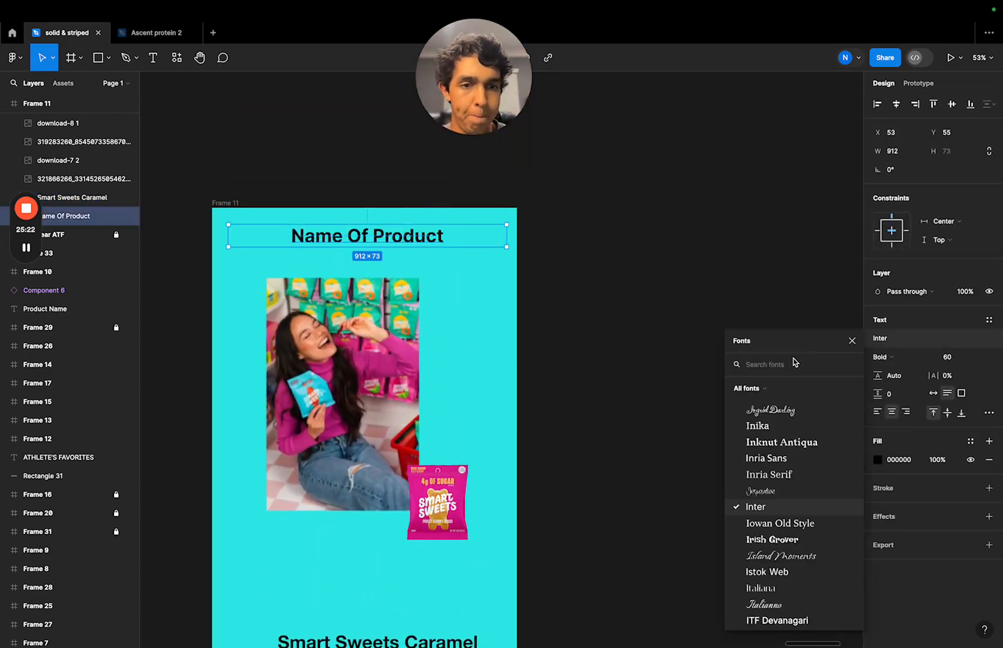
text(helc)
key(BackSpace)
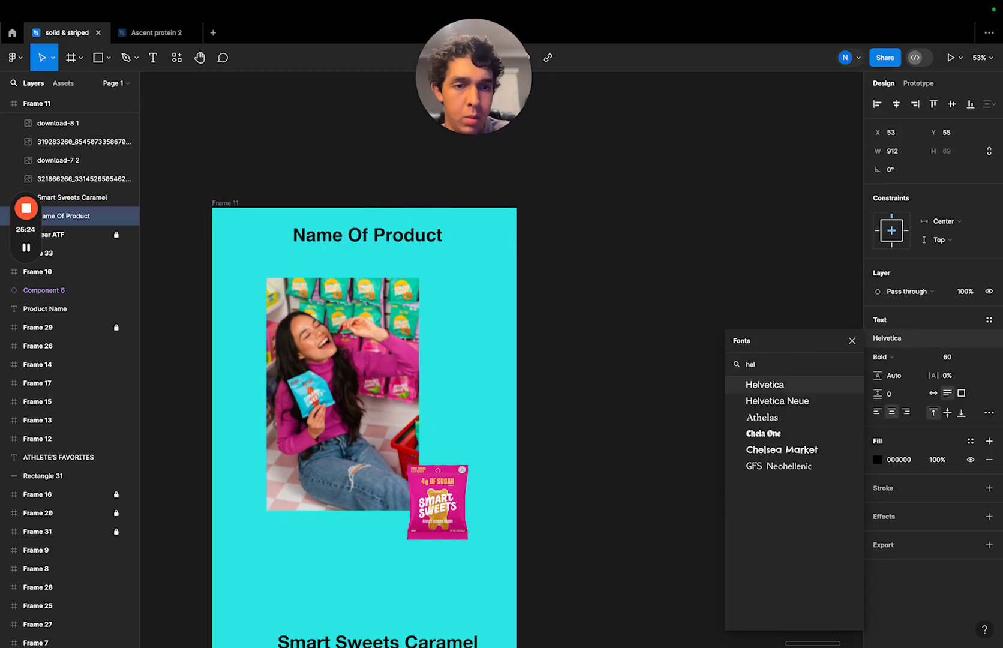
click(788, 403)
click(685, 236)
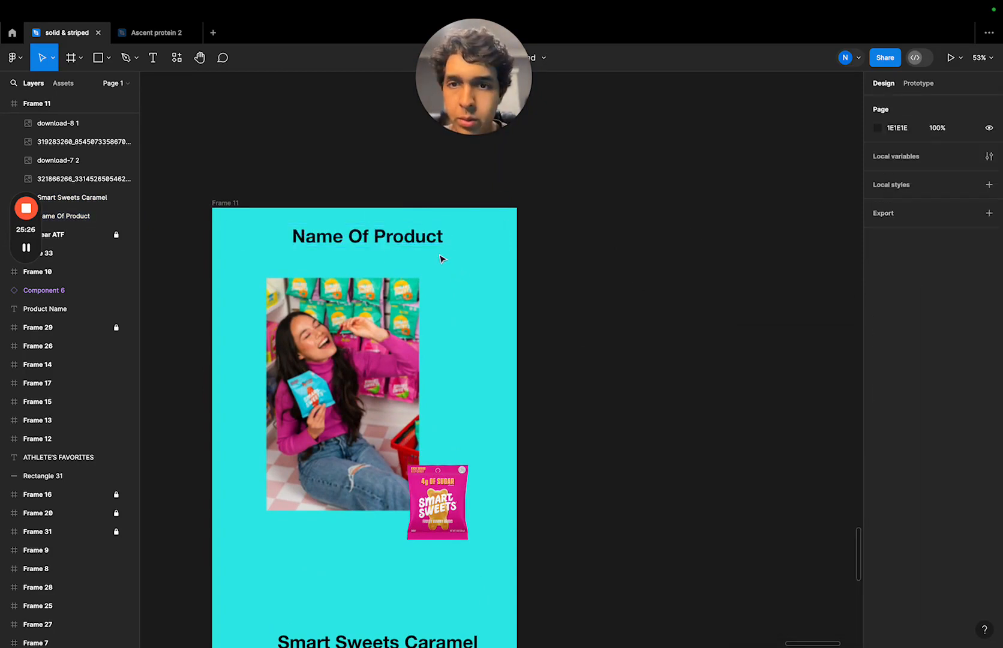
- Fill the "Name Of Product" heading with the page's brand pink, F41B74
click(423, 246)
click(878, 459)
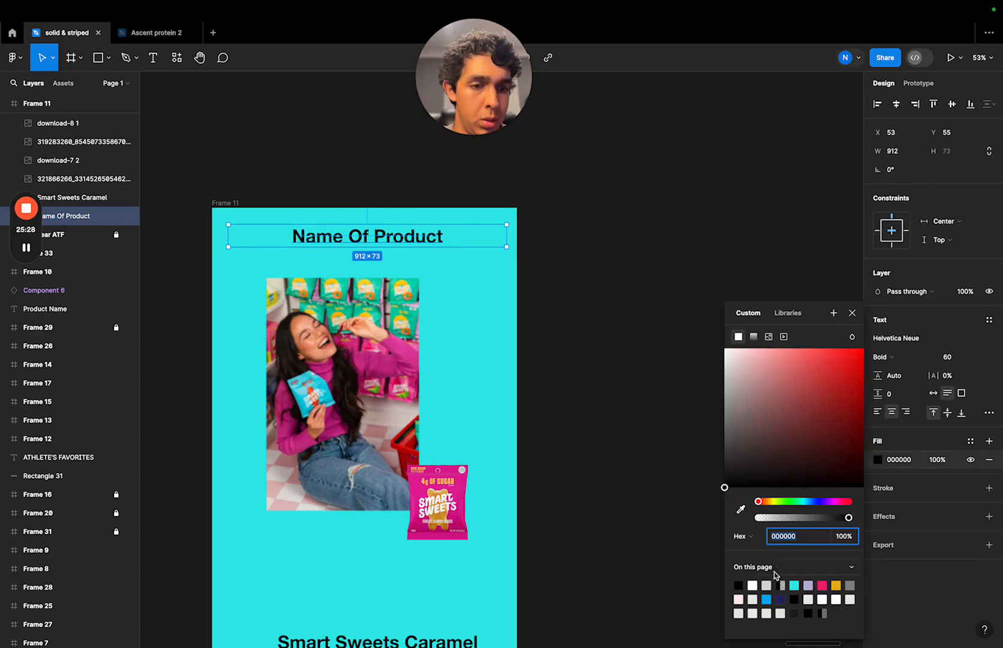
click(822, 584)
click(519, 420)
- Recolour the "Smart Sweets Caramel" heading with the same brand pink from the page colours
scroll(414, 543, down, 5)
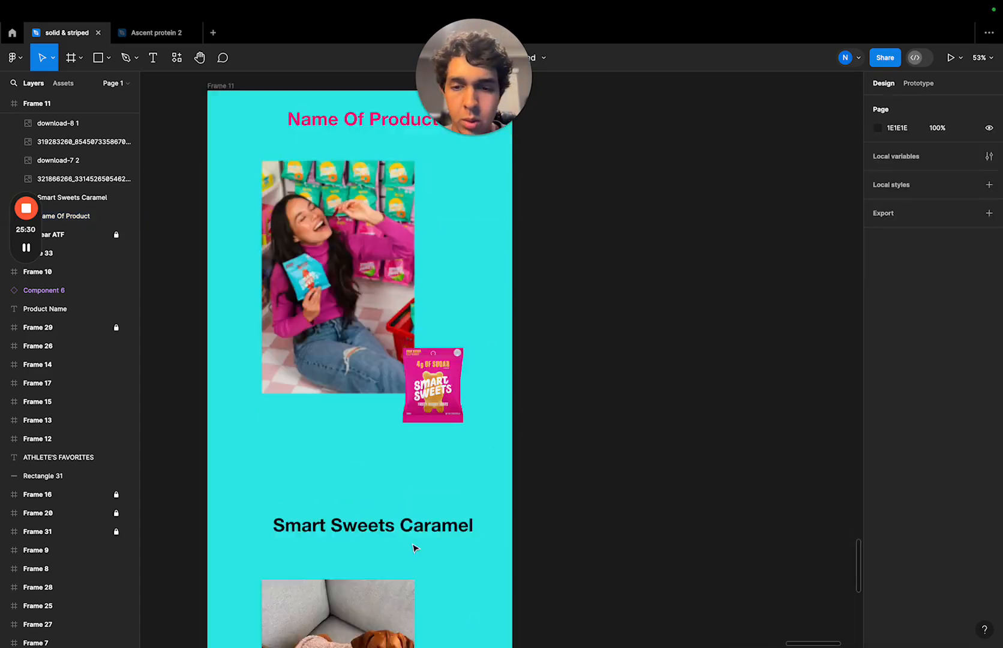
click(523, 414)
click(877, 459)
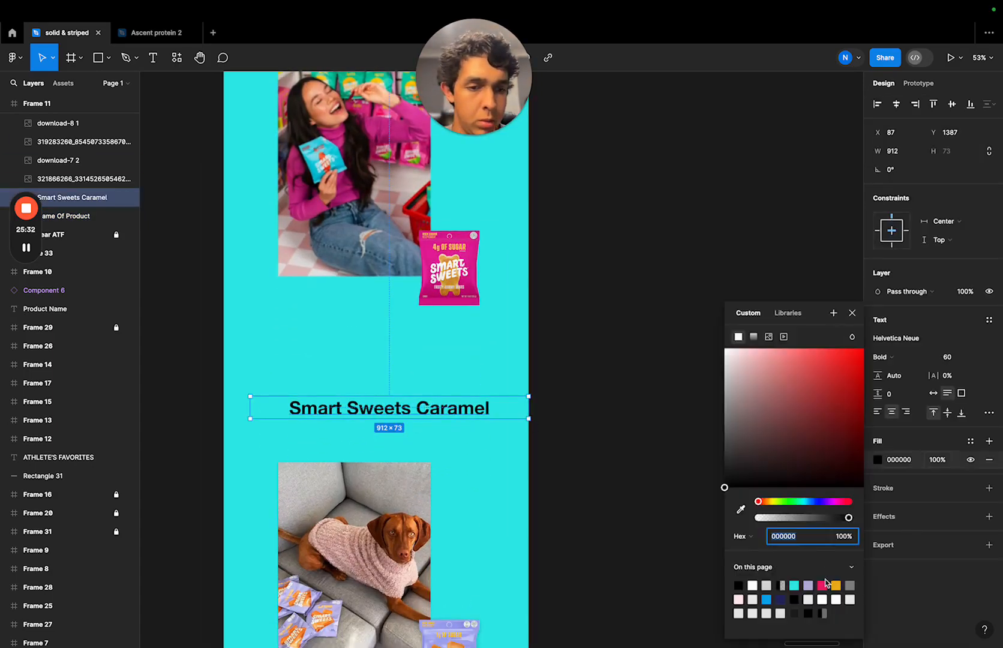
click(824, 585)
click(652, 402)
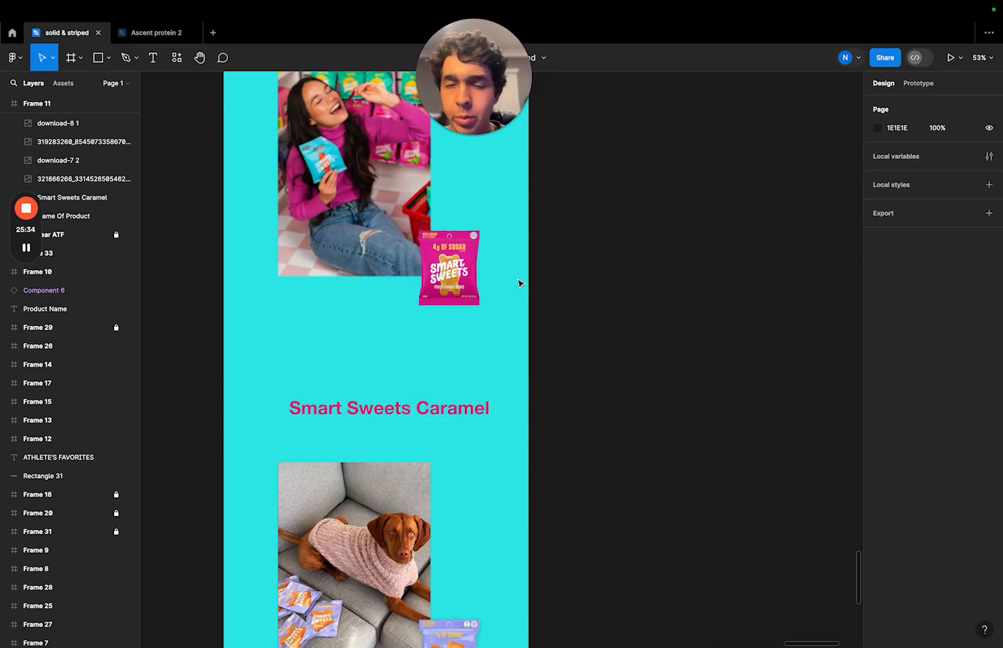
- Replace the placeholder product name above the woman photo with "Smart Sweets Fruity Gummy Bears"
scroll(520, 283, down, 5)
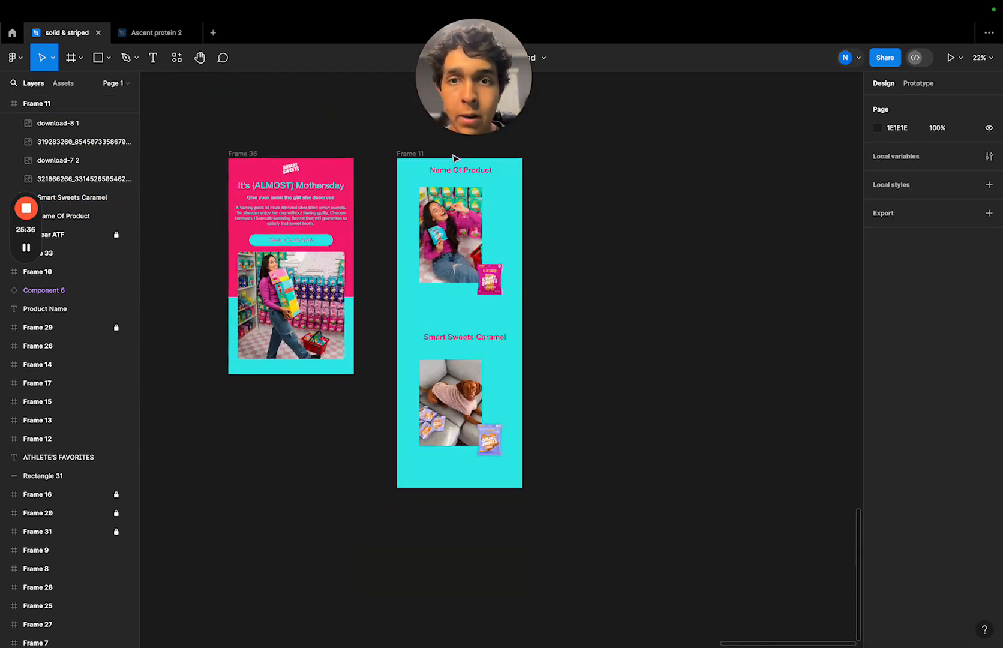
scroll(488, 313, up, 6)
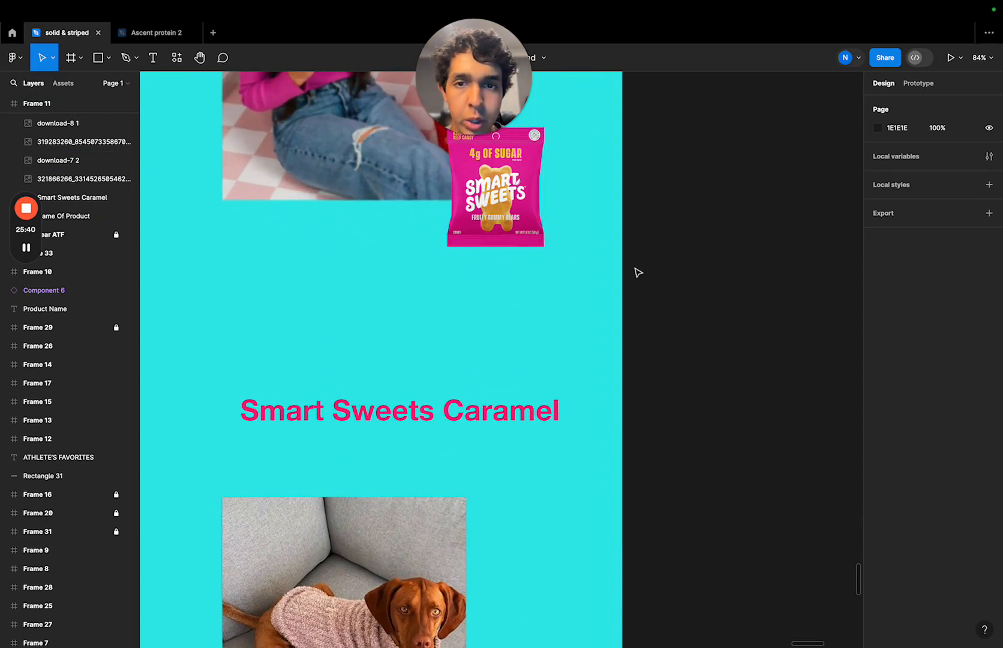
scroll(638, 273, down, 5)
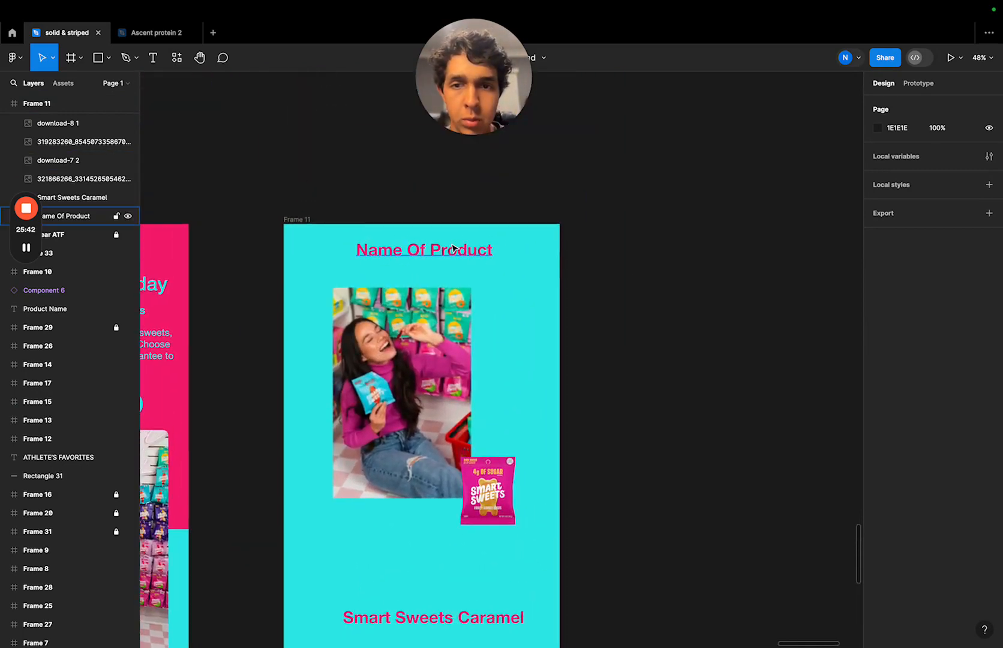
double_click(453, 248)
text(S)
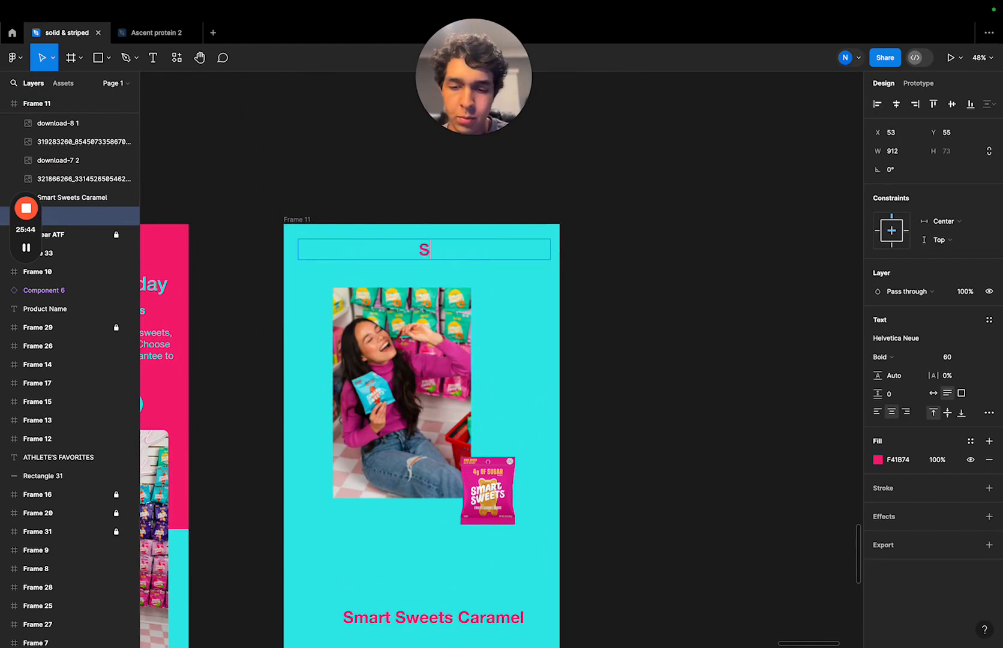
text(mart Swt)
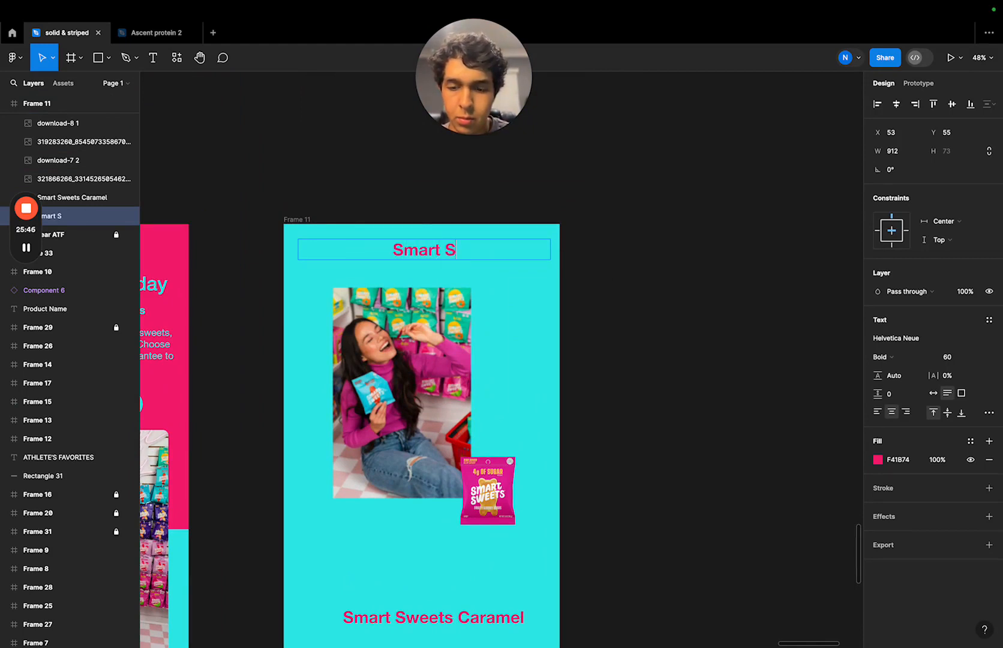
key(BackSpace)
text(e)
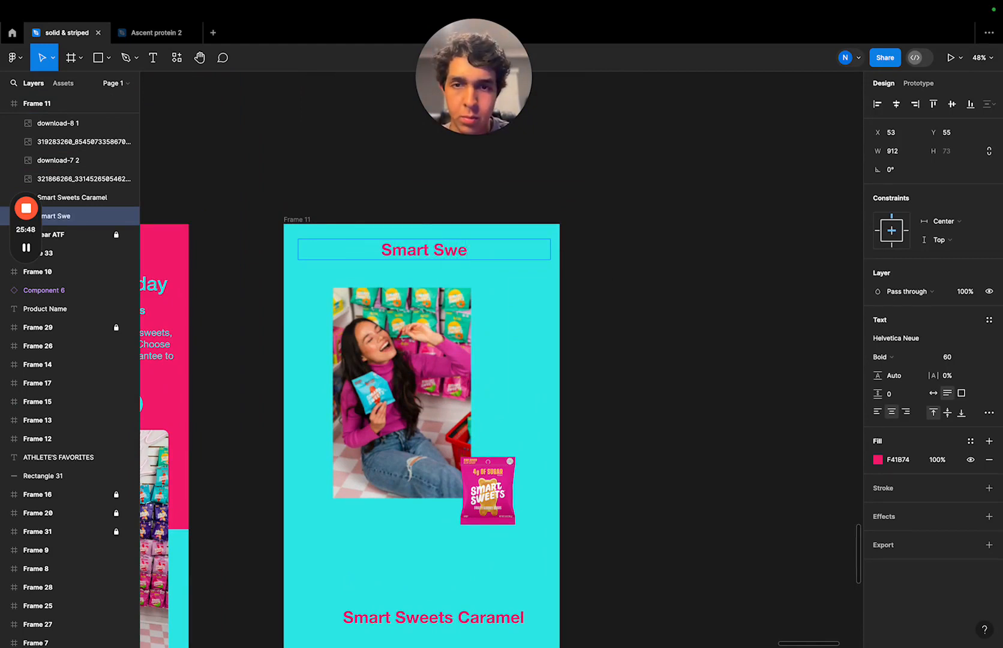
text(ets F)
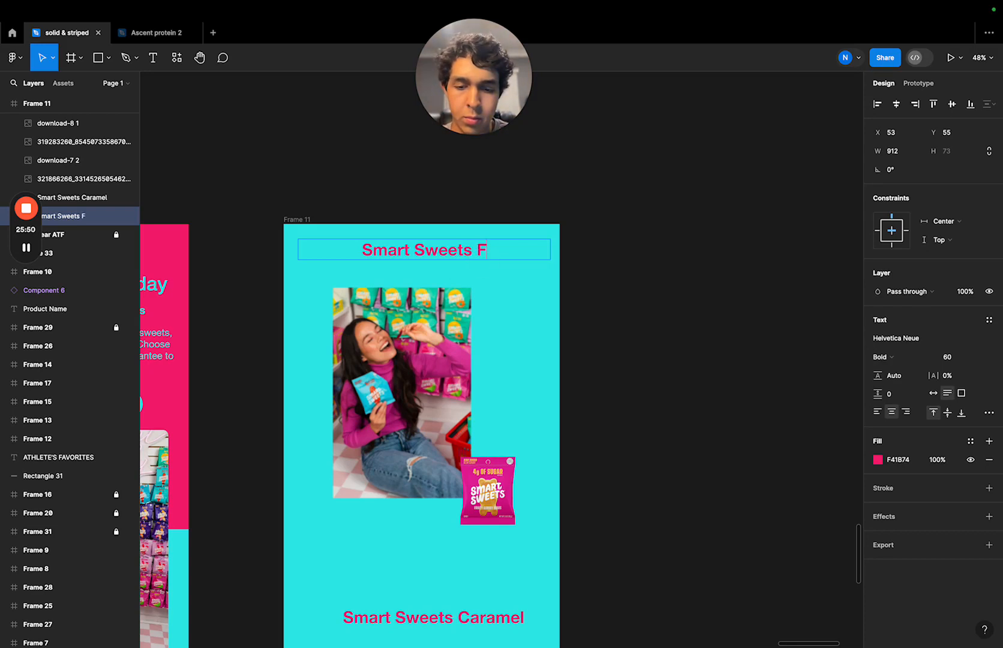
text(ruity Gum)
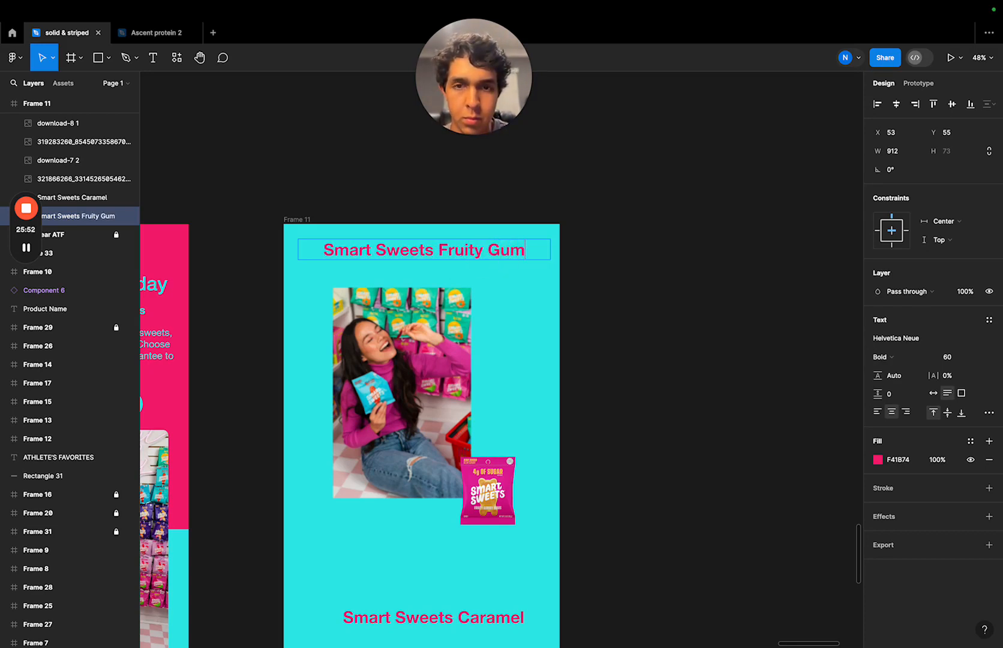
text(my B)
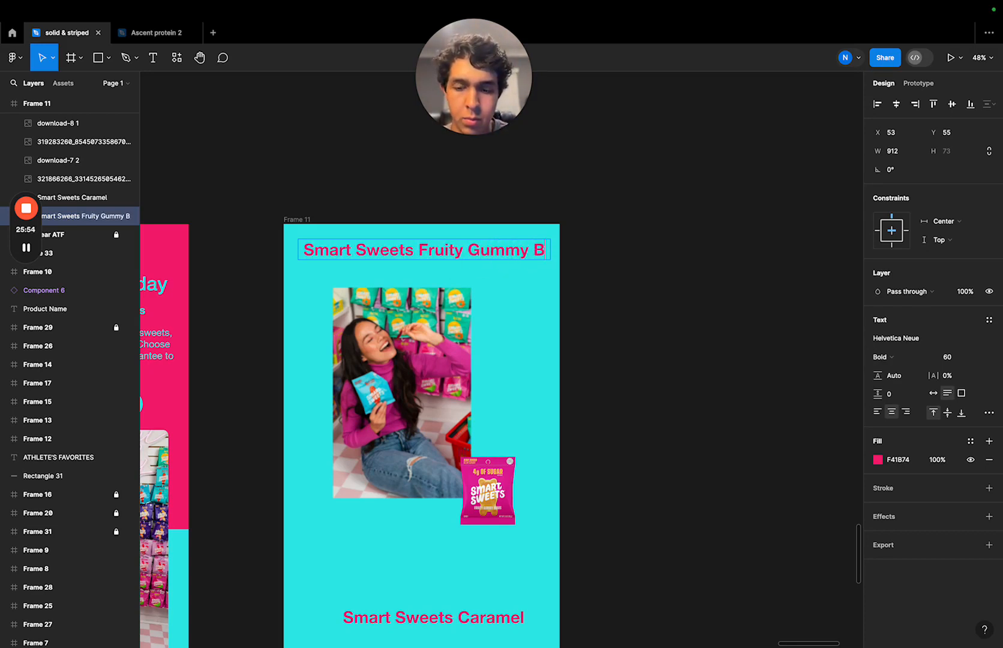
text(ears)
click(624, 350)
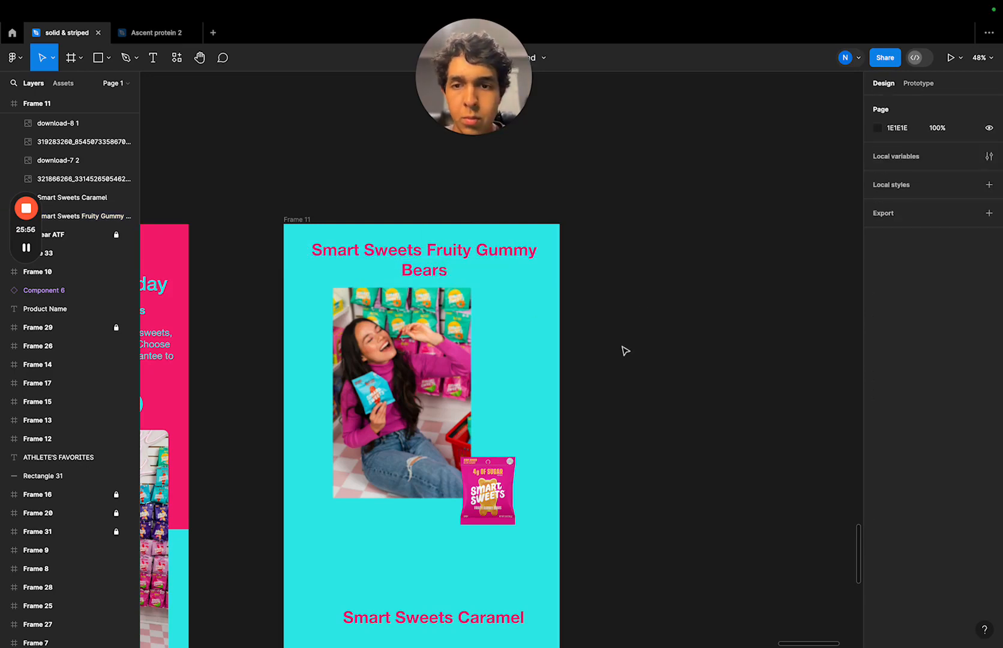
- Set the font size of the "Smart Sweets Fruity Gummy Bears" heading to 40, matching the subheading in Frame 36
click(471, 277)
scroll(702, 301, down, 5)
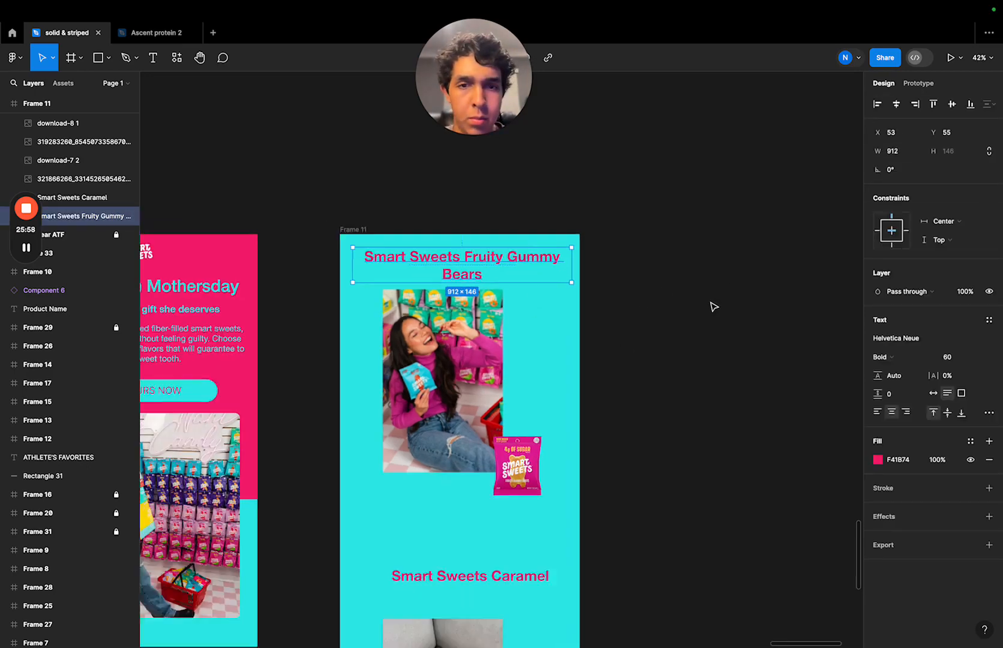
click(362, 306)
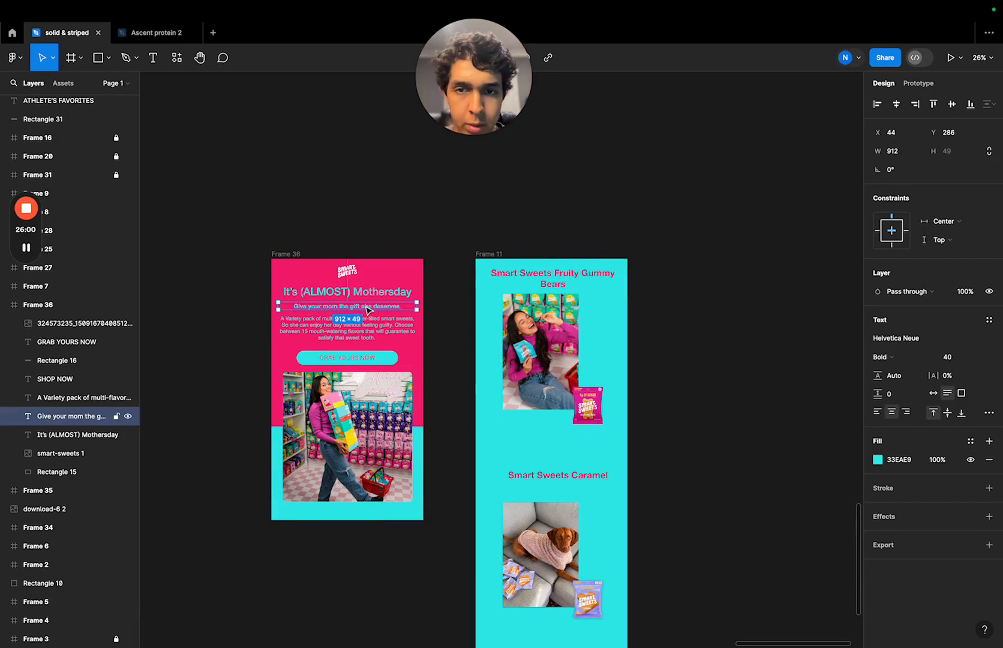
click(558, 277)
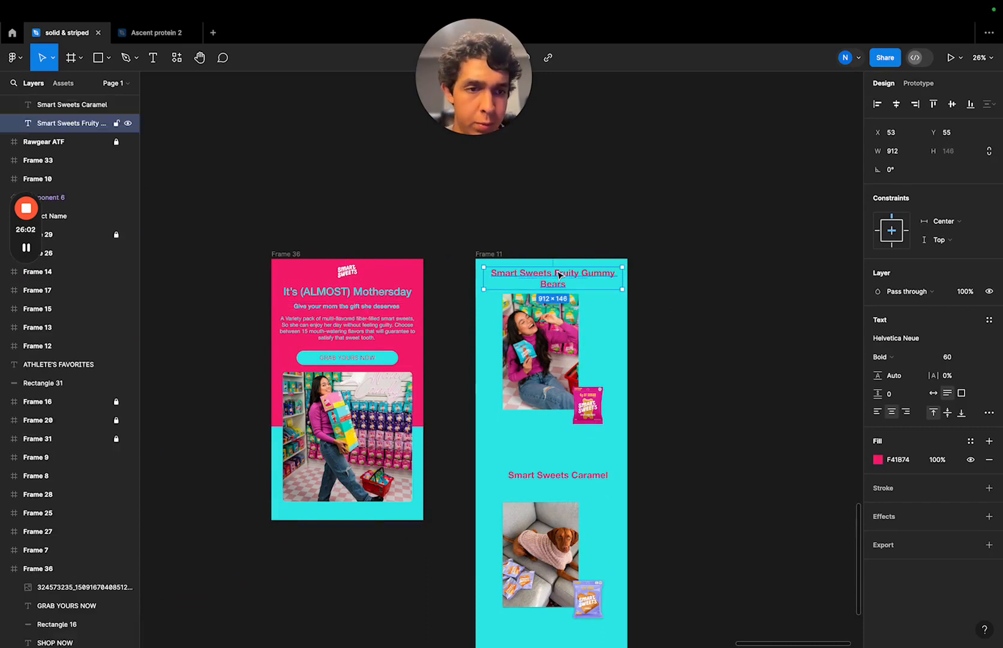
double_click(585, 274)
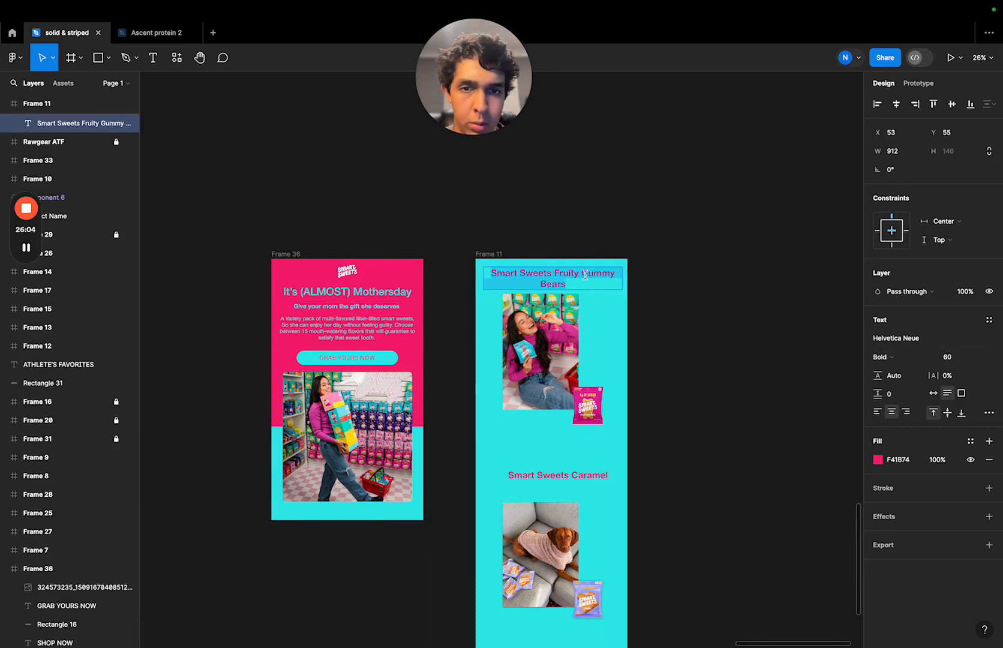
click(945, 358)
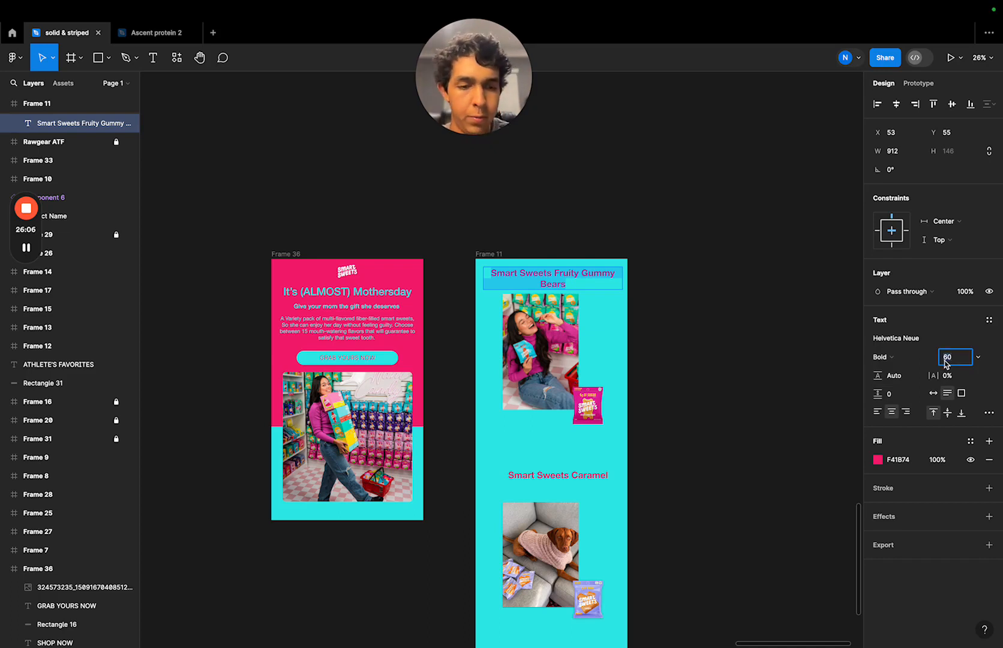
key(Return)
click(671, 292)
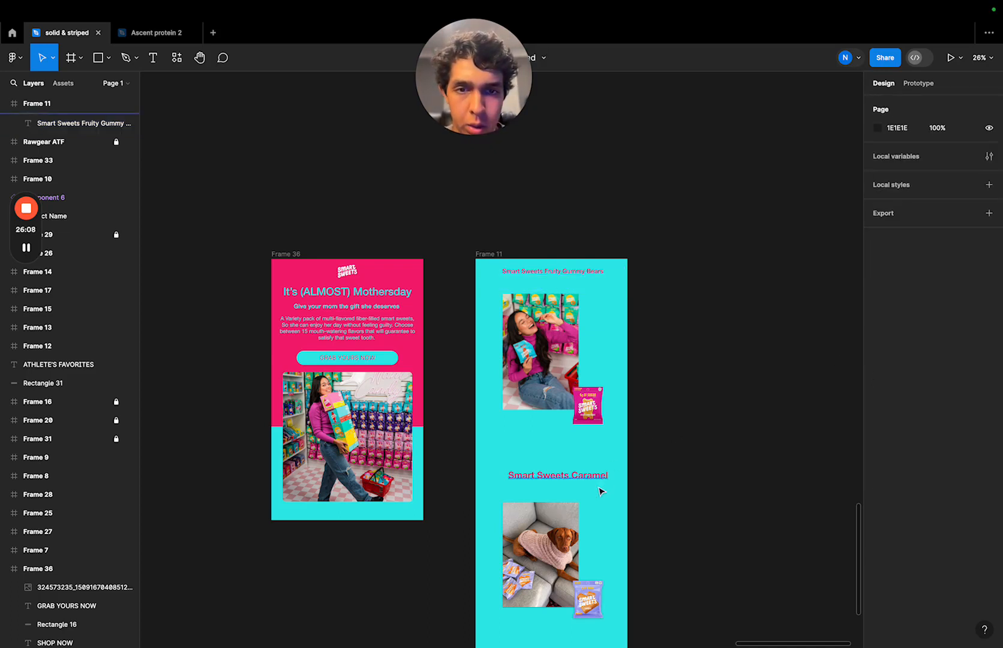
- Set the font size of the "Smart Sweets Caramel" heading to 40
click(597, 475)
click(894, 341)
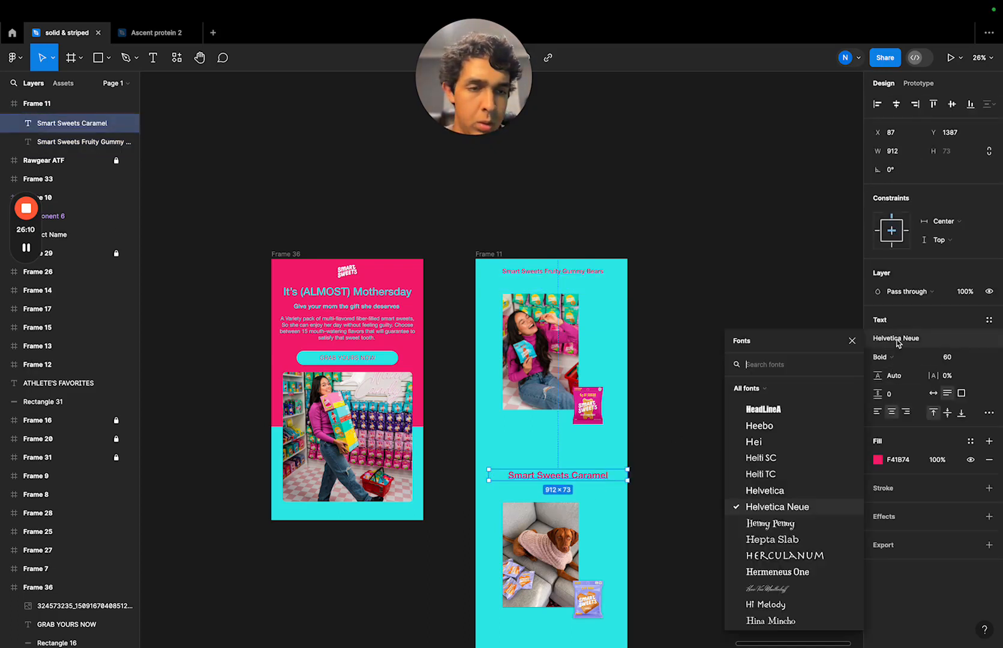
click(946, 358)
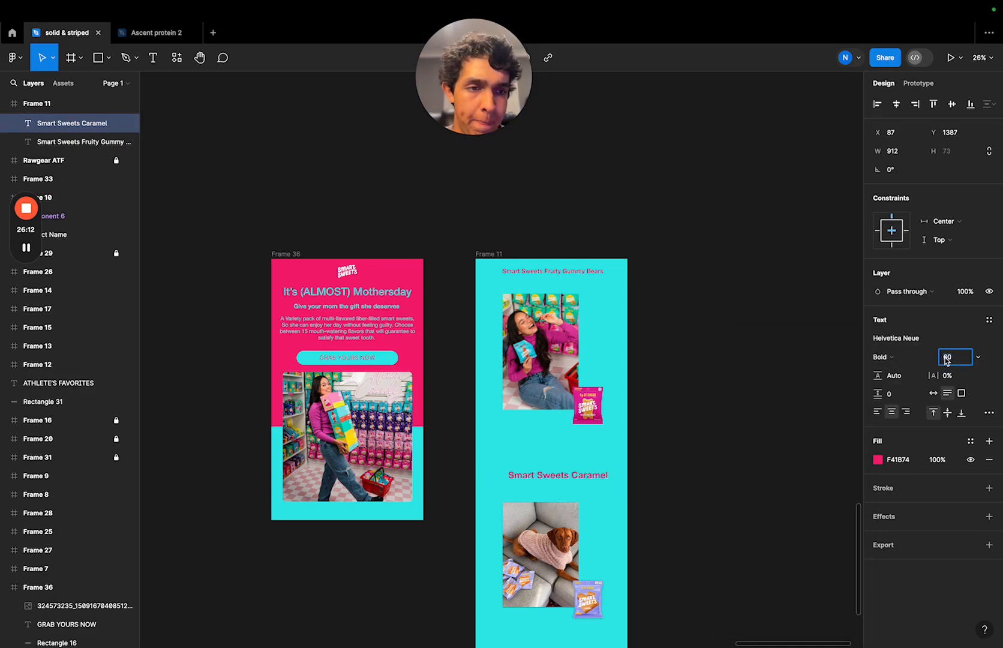
click(637, 402)
- Check the Frame 36 subheading's text style and change the "Smart Sweets Fruity Gummy Bears" heading to the Medium weight
click(372, 307)
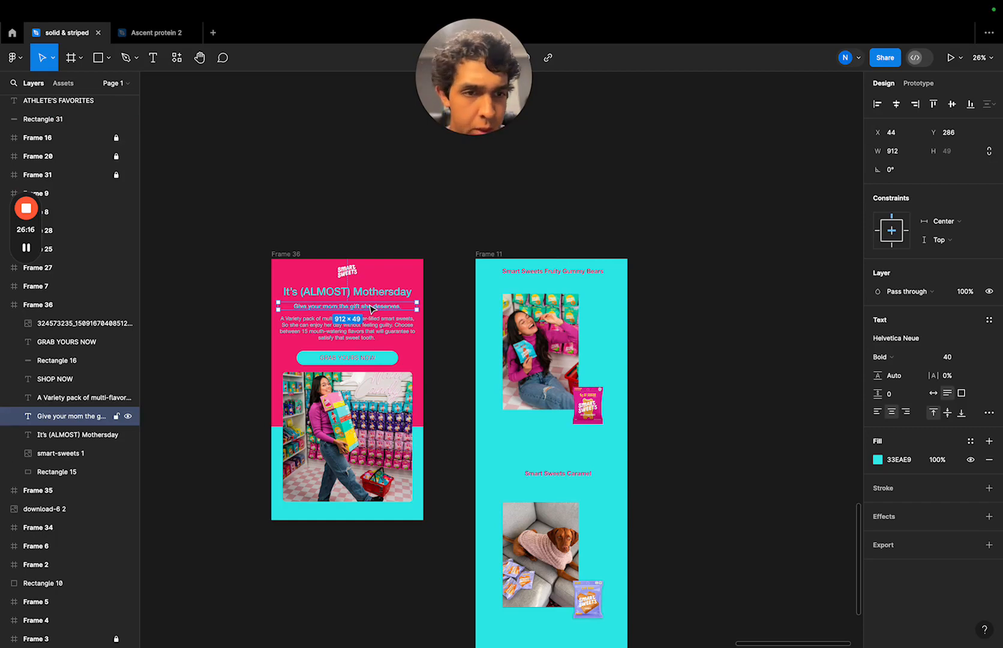
click(370, 316)
click(740, 379)
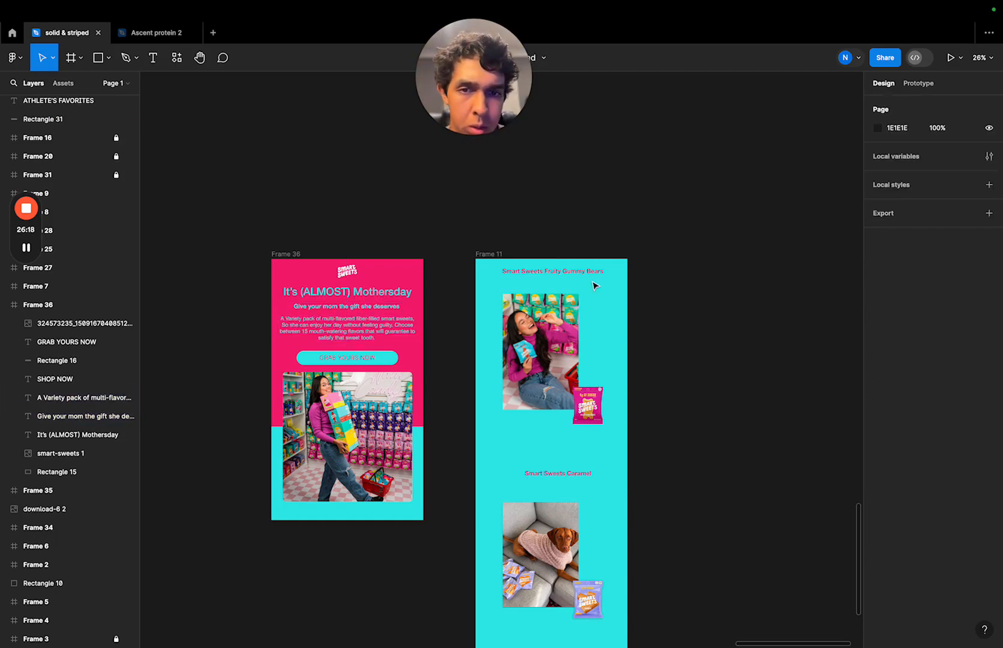
scroll(596, 287, up, 5)
click(555, 261)
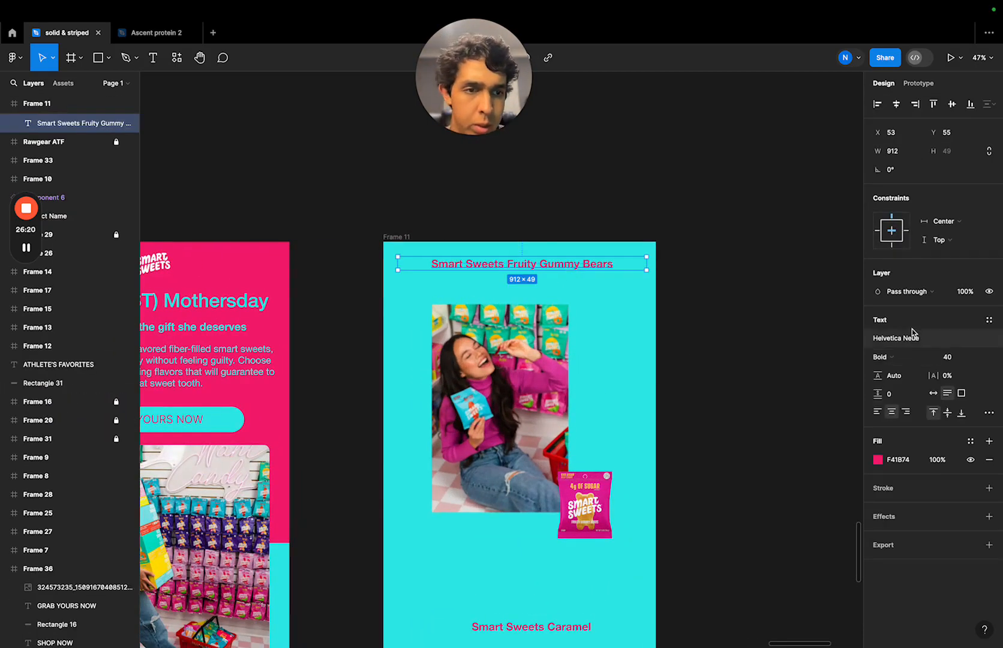
click(908, 358)
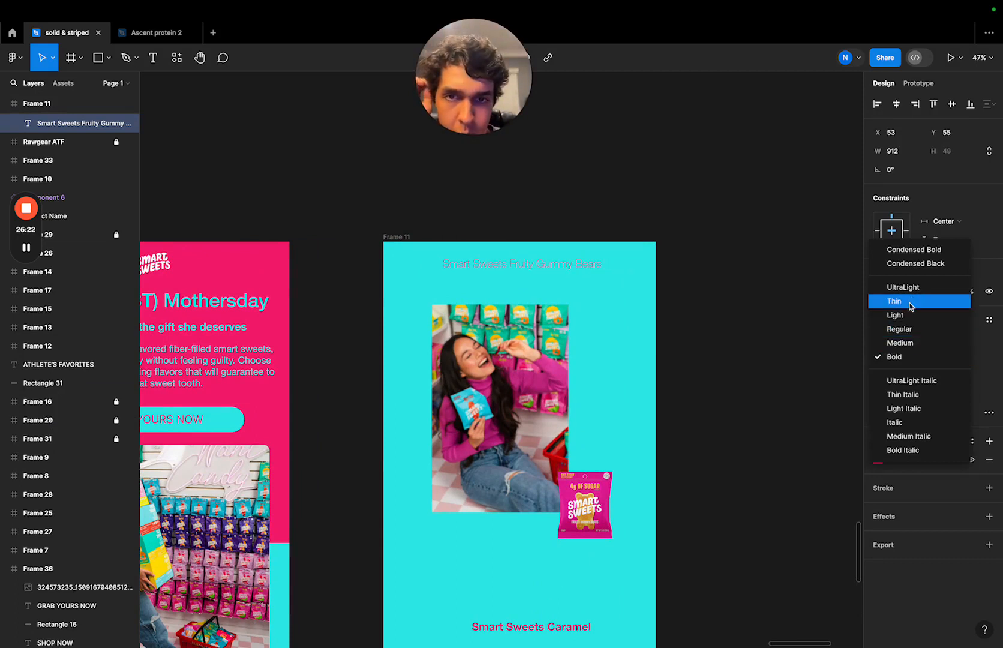
click(909, 343)
click(762, 348)
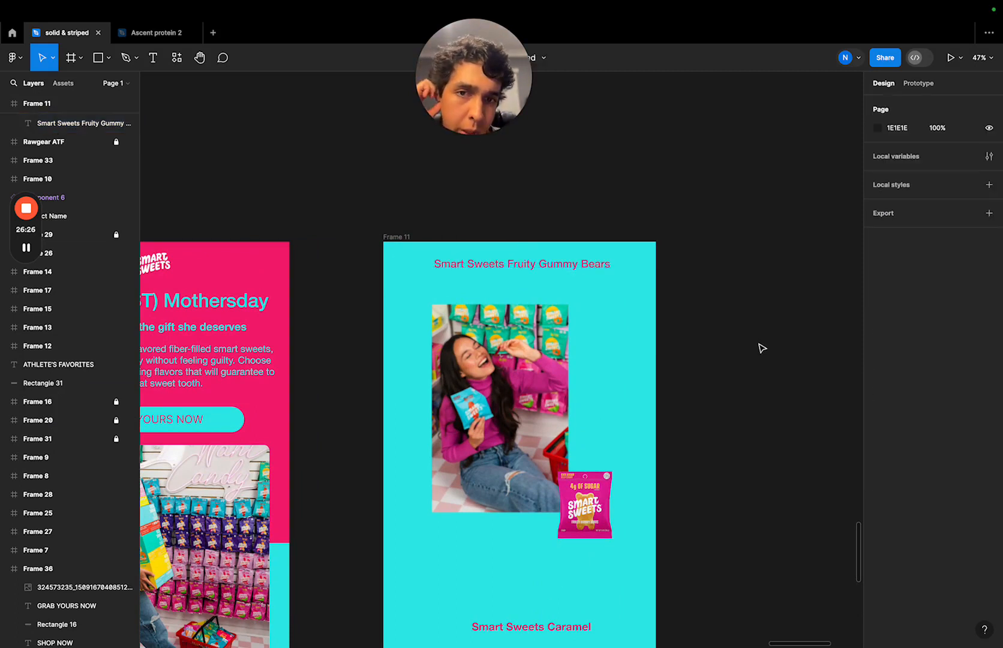
- Change the weight of the "Smart Sweets Caramel" heading to Medium
scroll(625, 501, down, 3)
click(598, 515)
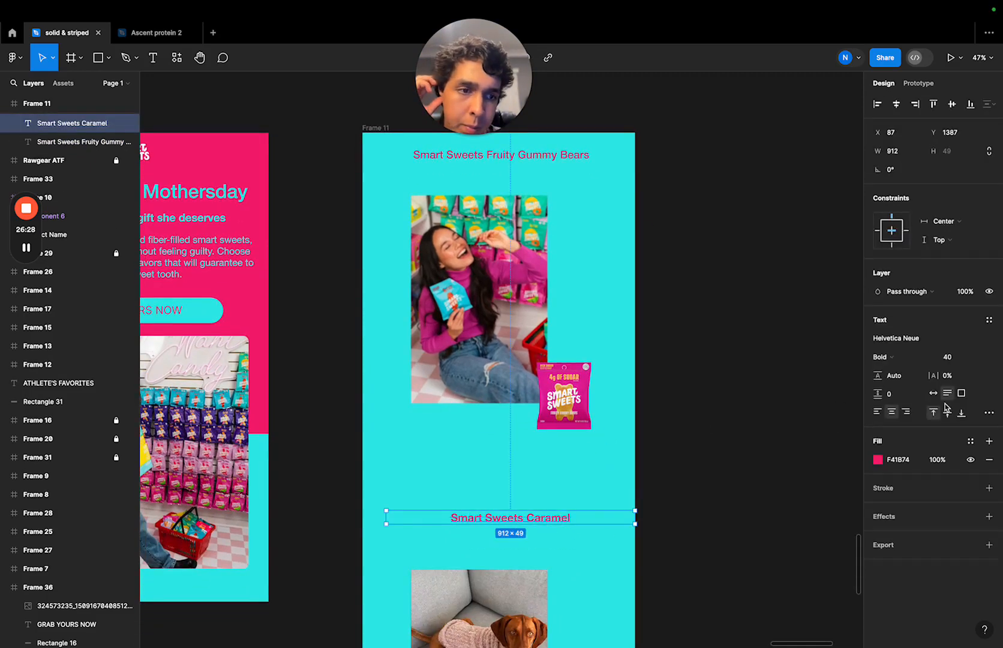
click(900, 358)
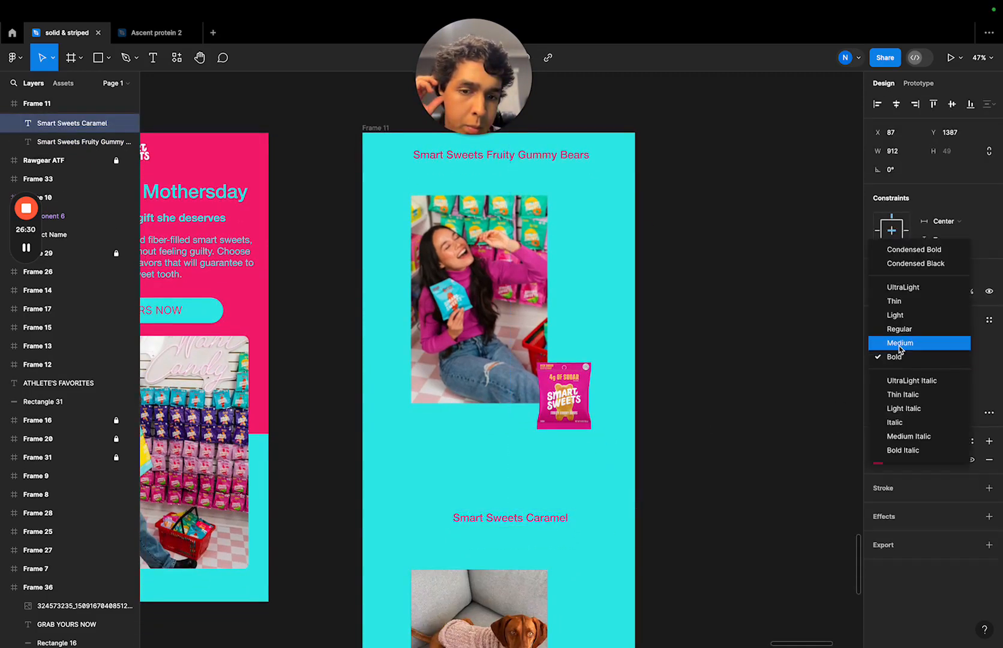
click(900, 339)
click(768, 379)
- Move the dog photo and its purple candy bag together up in Frame 11, closer to the woman photo
scroll(729, 455, down, 5)
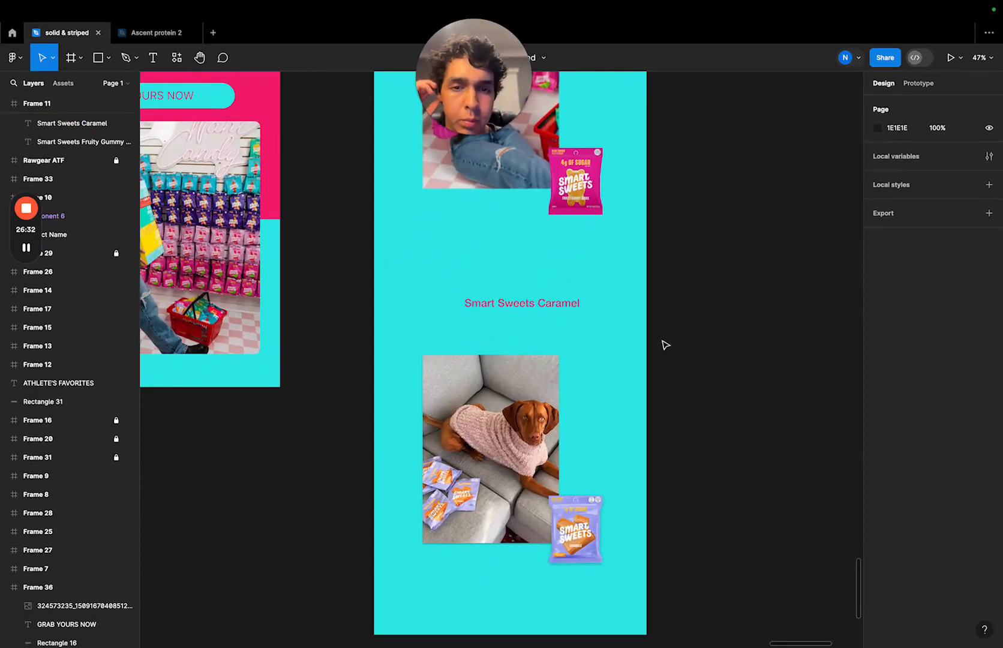
drag(675, 383, 460, 552)
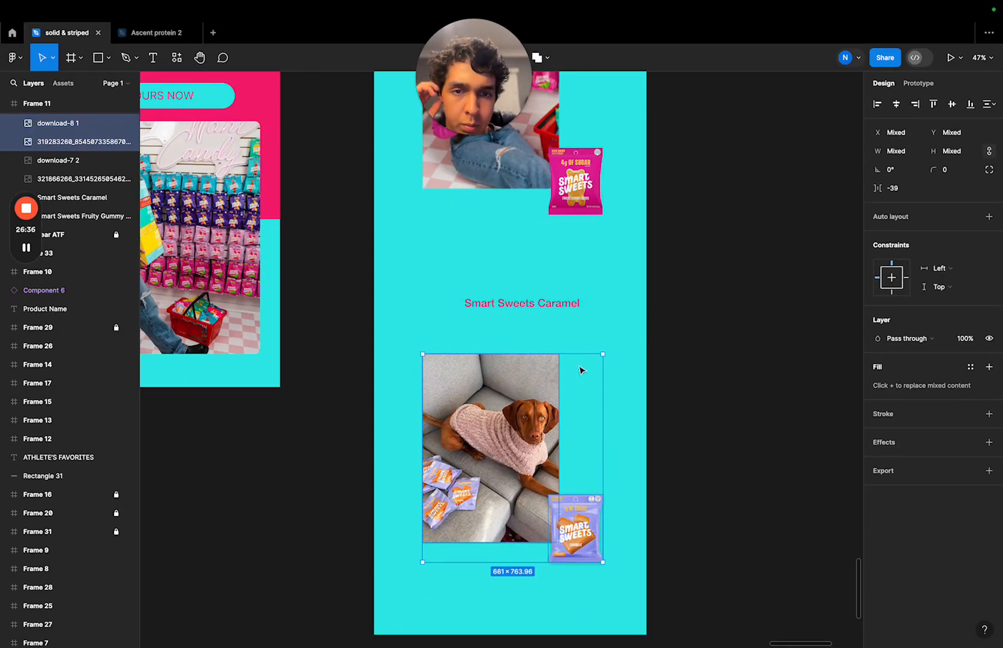
key(shift+Up)
drag(577, 379, 585, 267)
- Place the "Smart Sweets Caramel" heading just above the dog photo and centre it horizontally in Frame 11
click(580, 306)
click(896, 104)
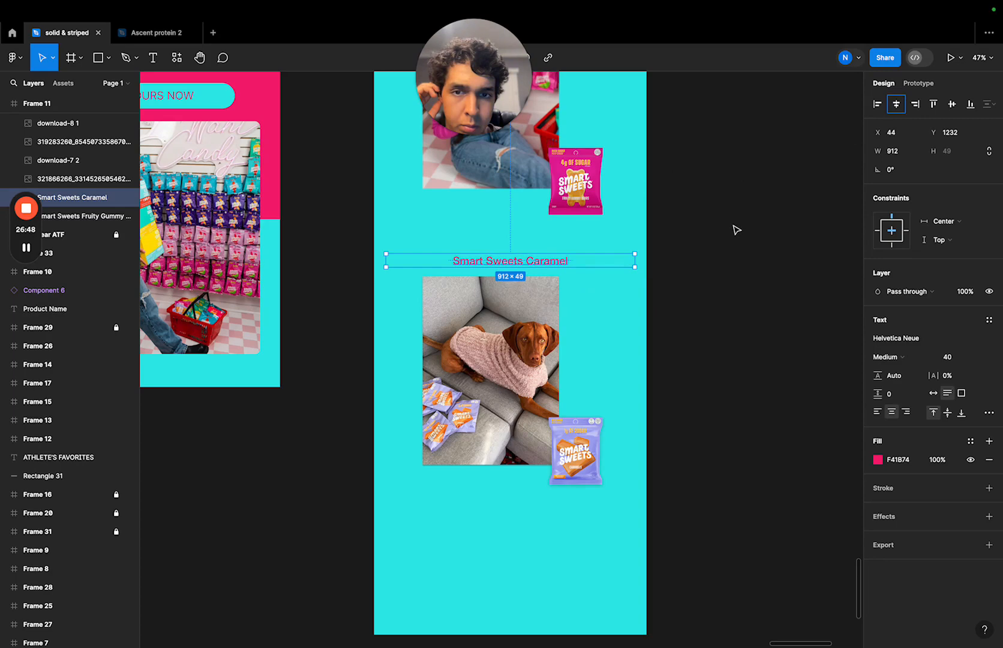
click(739, 246)
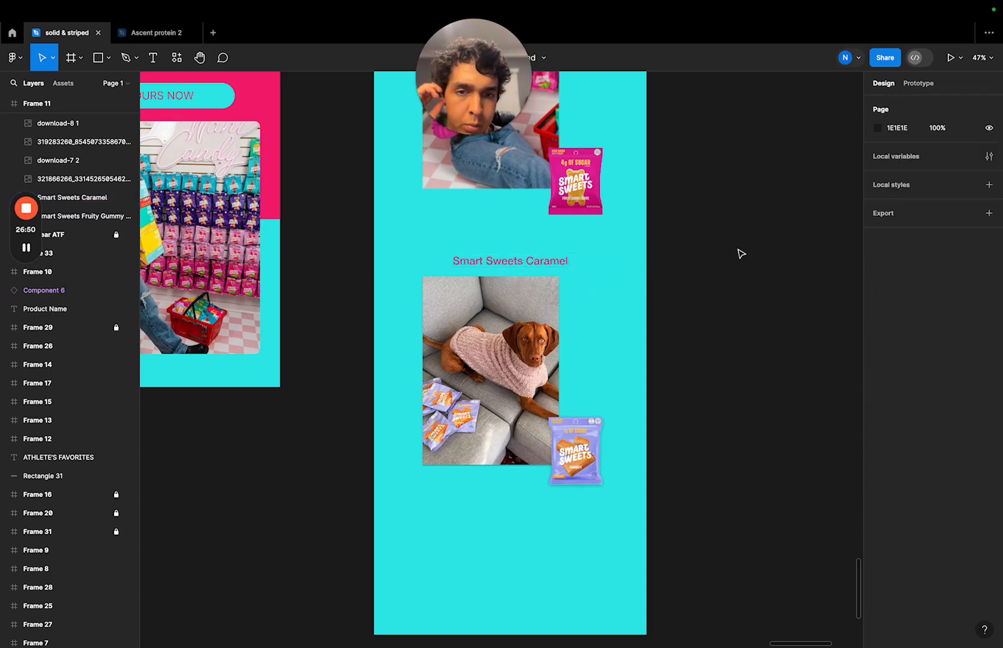
- Nudge the "Smart Sweets Caramel" heading up to Y 1220 to widen its gap above the dog photo
scroll(656, 352, down, 2)
scroll(656, 352, left, 1)
scroll(653, 380, down, 4)
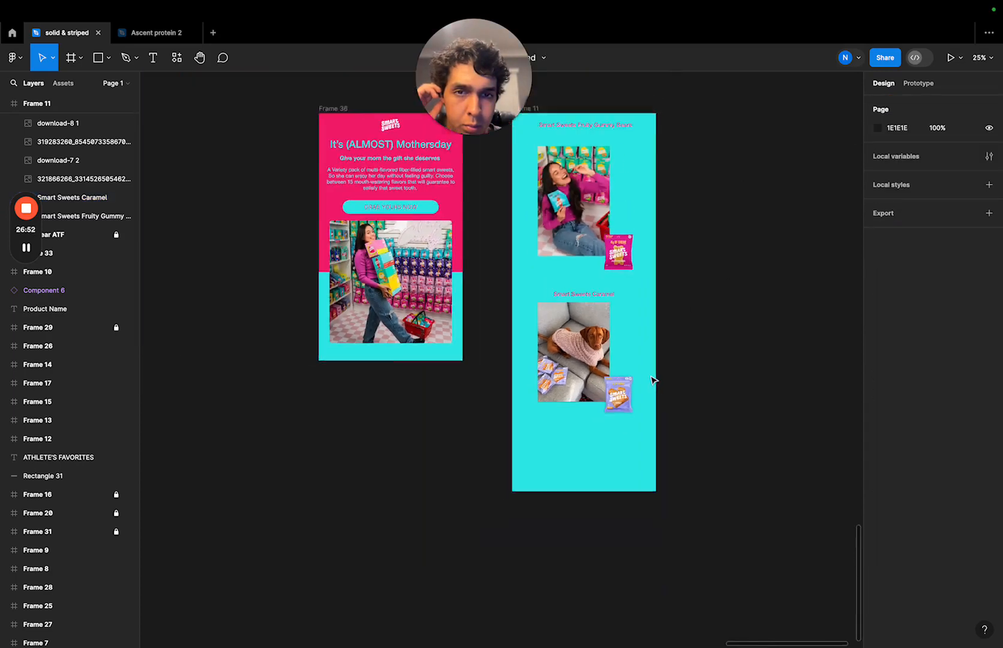
scroll(634, 325, up, 5)
double_click(591, 308)
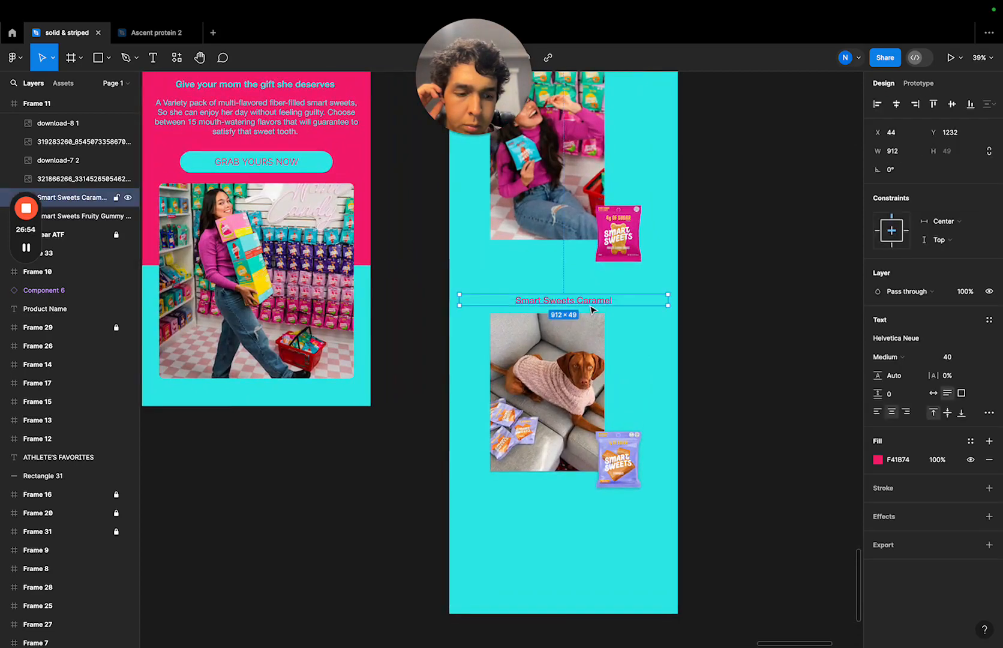
key(Up)
key(Up)
key(Up)
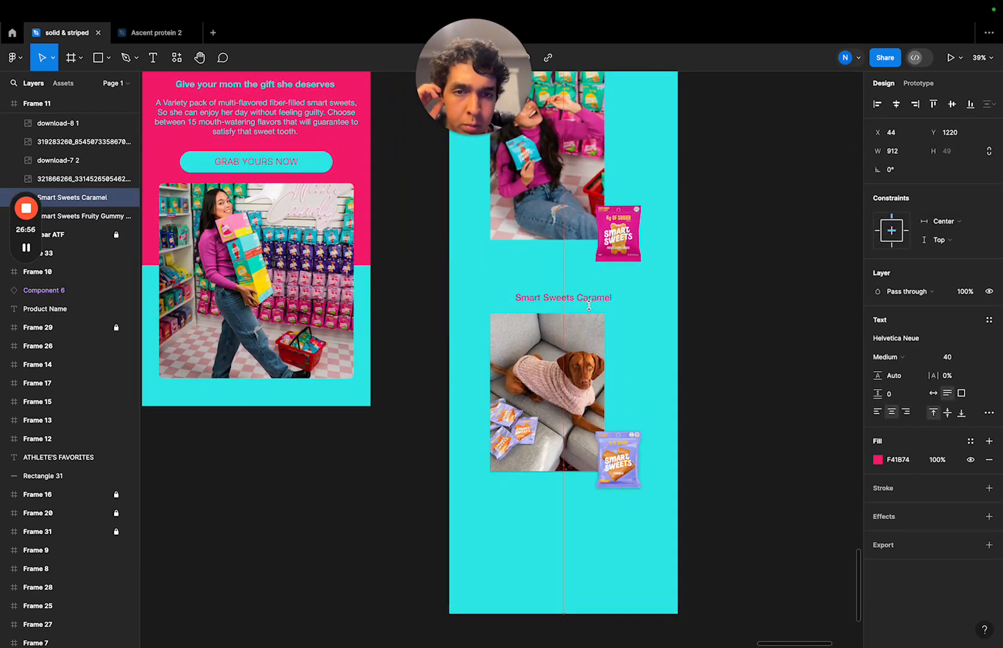
click(702, 352)
- Shift the "Smart Sweets Caramel" heading, dog photo and purple bag down slightly as a group
scroll(640, 329, up, 2)
scroll(640, 329, left, 1)
scroll(641, 327, up, 1)
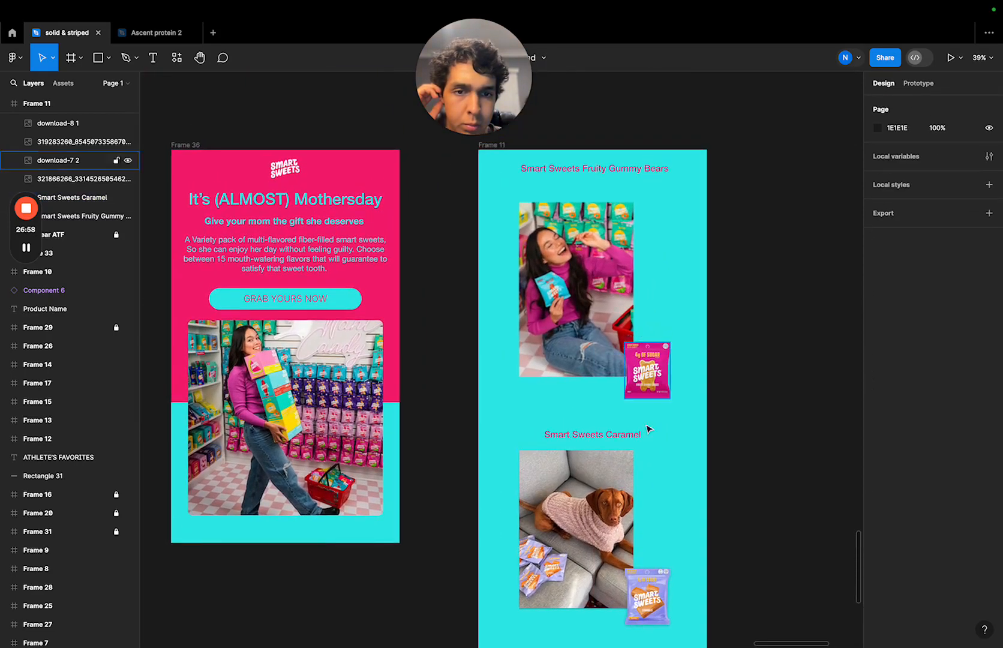
drag(677, 431, 571, 589)
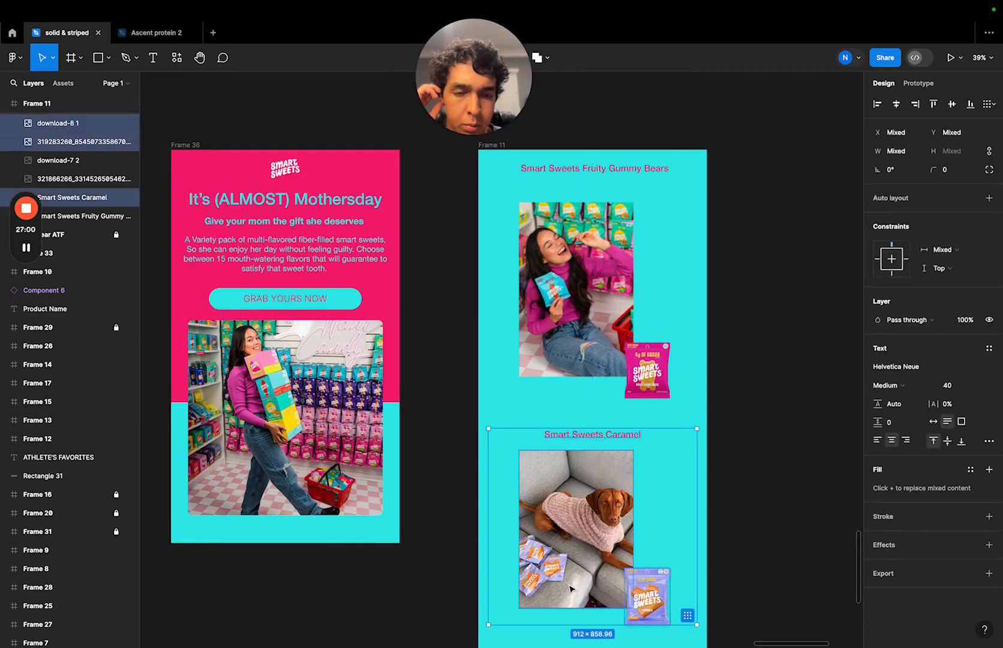
key(Down)
key(Down)
key(Down)
key(Down)
key(Down)
key(Down)
key(Down)
key(Down)
key(Down)
key(Down)
key(Down)
key(Down)
key(Down)
key(Down)
key(Down)
key(Down)
key(Down)
key(Down)
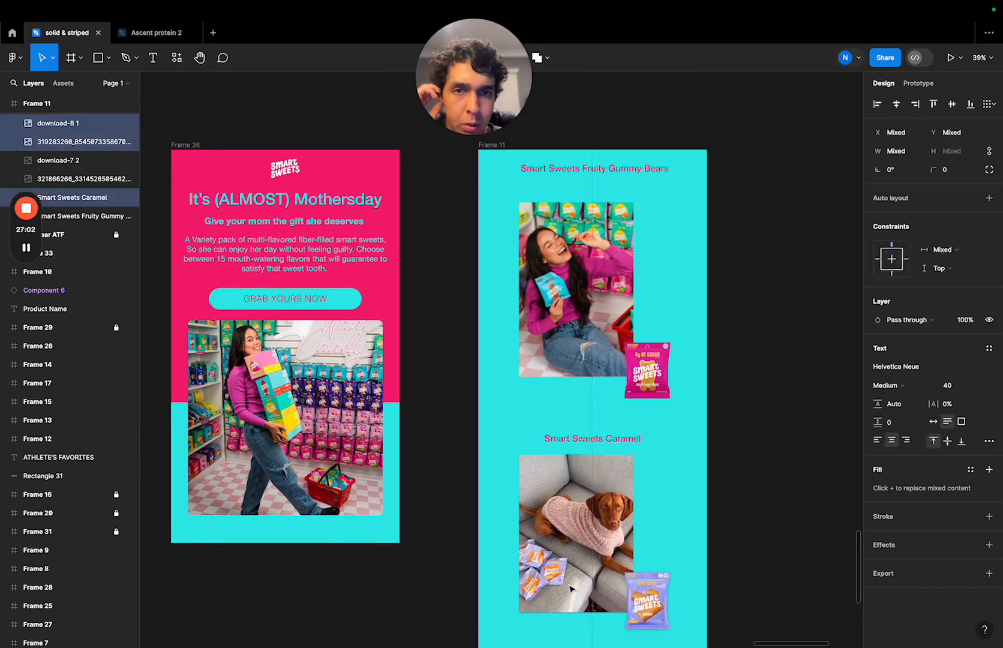
click(737, 474)
- Copy the "GRAB YOURS NOW" button from Frame 36 into Frame 11, between the woman photo and the Caramel heading
click(285, 298)
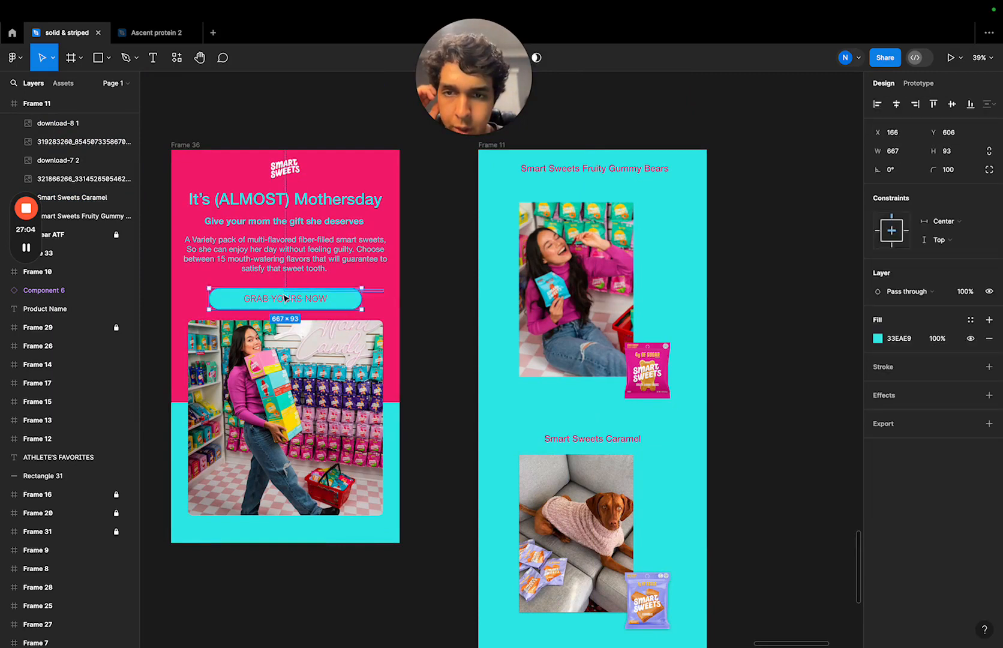
drag(286, 298, 640, 419)
click(641, 419)
- Recolour the copied button's shape with the brand pink F41B74 and its label with the turquoise 33EAE9
click(878, 339)
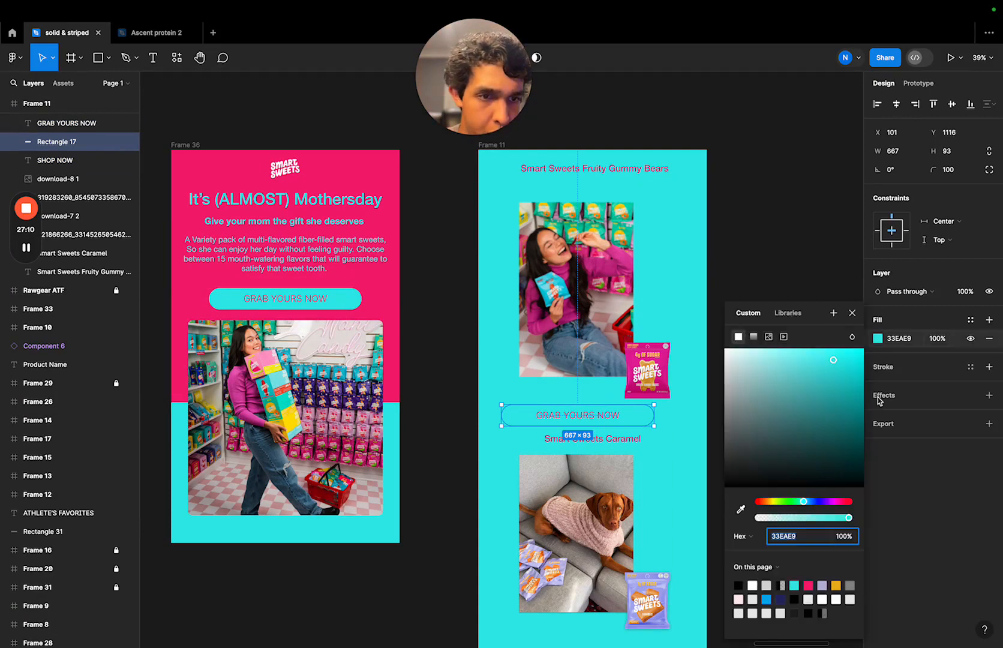
click(809, 585)
click(618, 415)
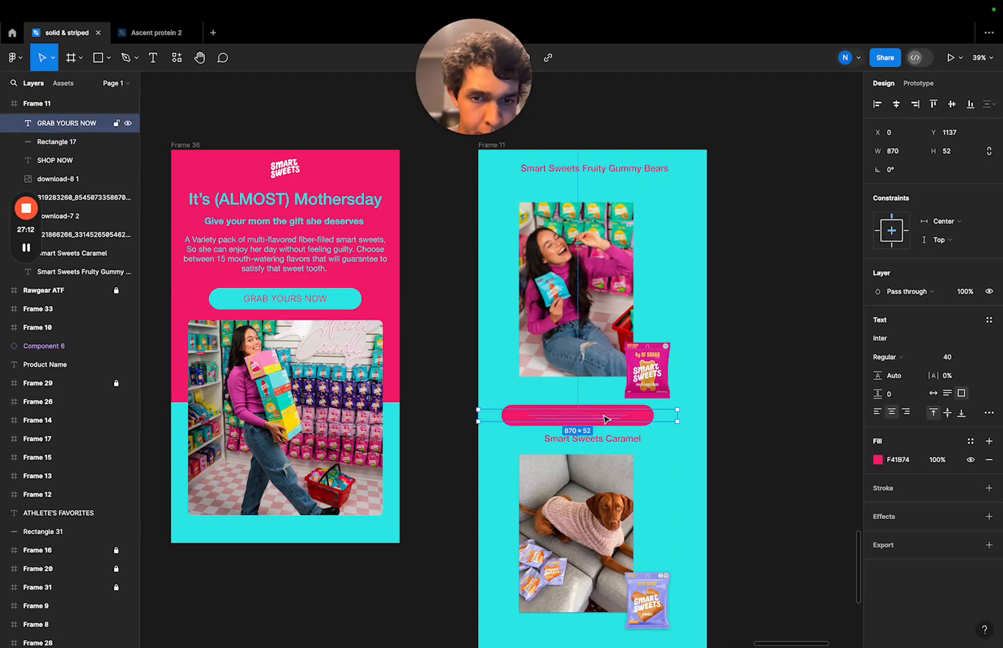
click(877, 460)
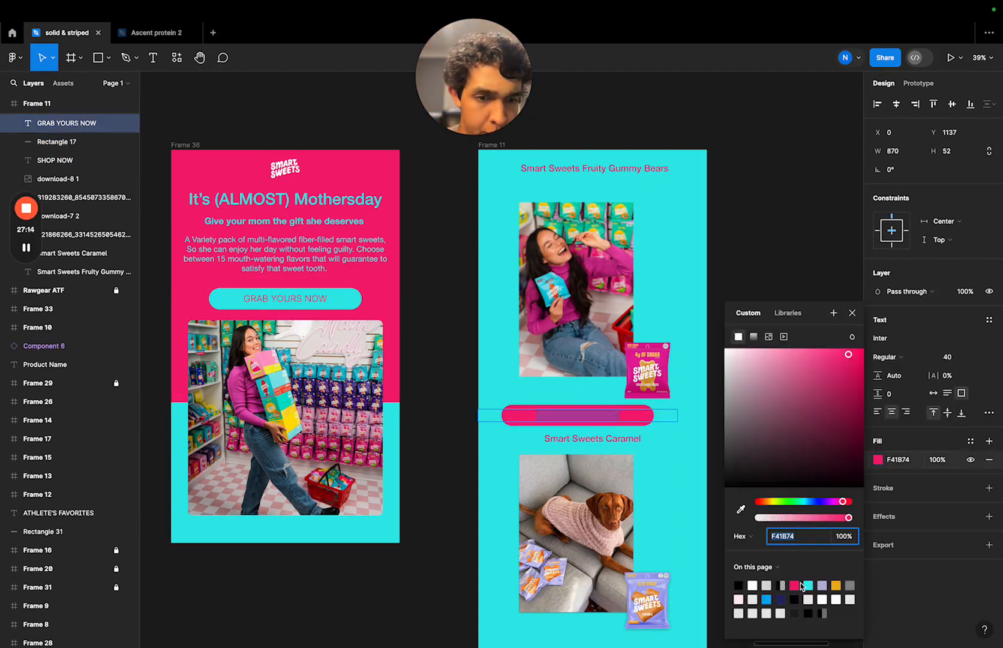
click(808, 585)
click(750, 252)
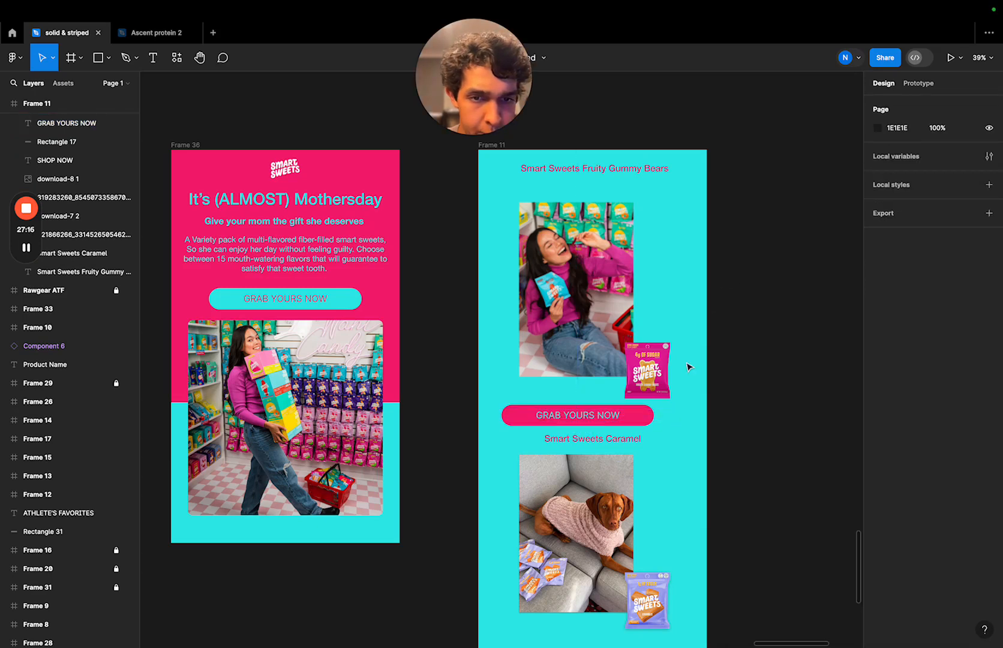
- Duplicate the pink "GRAB YOURS NOW" button and place the copy centred below the dog photo
drag(692, 408, 571, 439)
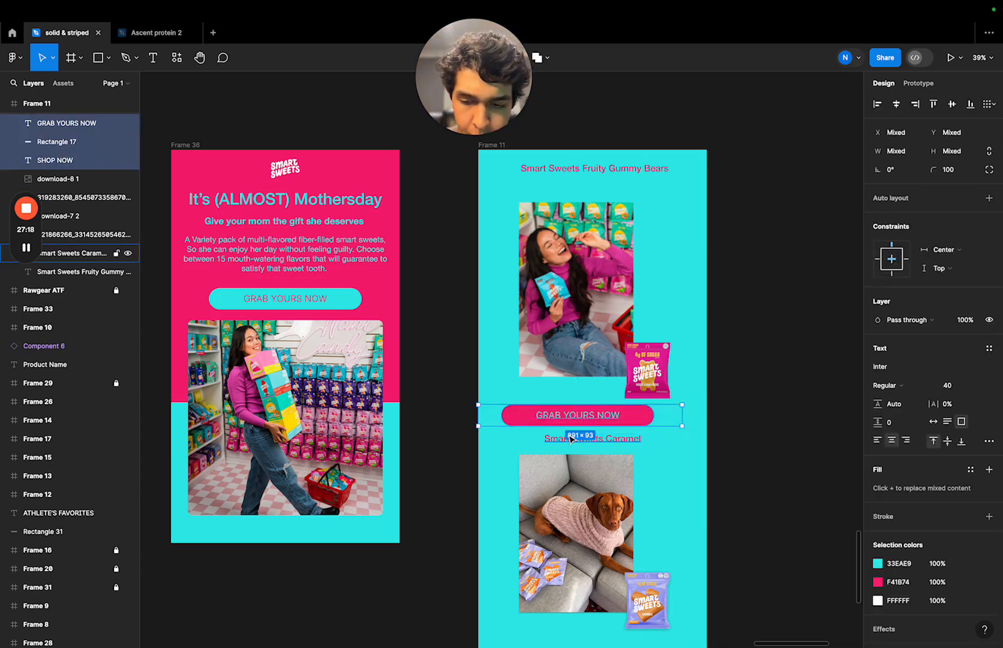
key(super+d)
drag(631, 415, 666, 552)
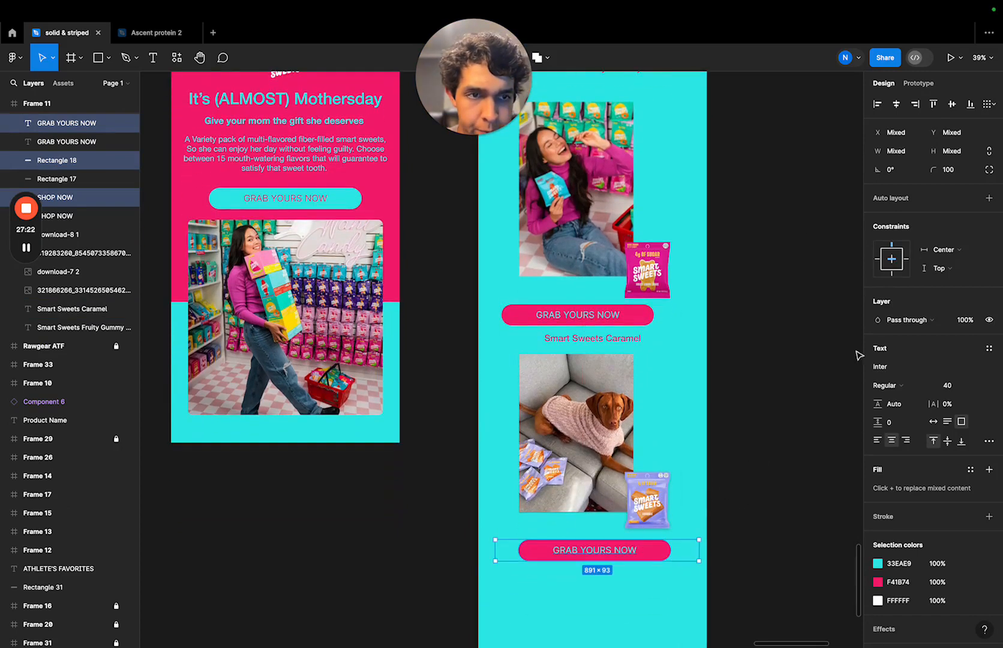
click(850, 299)
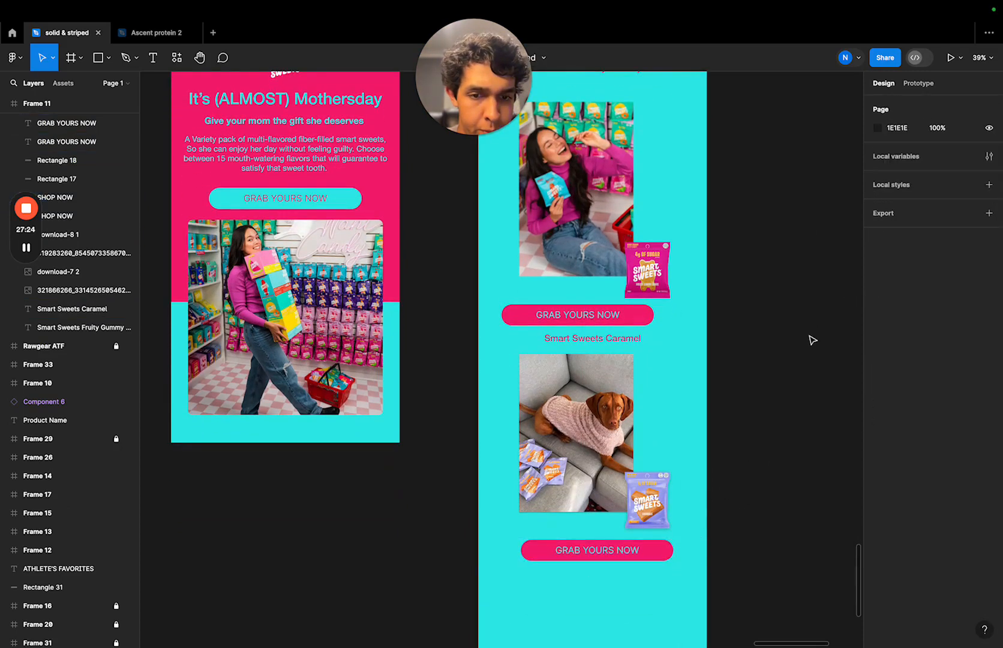
- Centre the upper "GRAB YOURS NOW" button's pink shape and its label horizontally in Frame 11
click(643, 315)
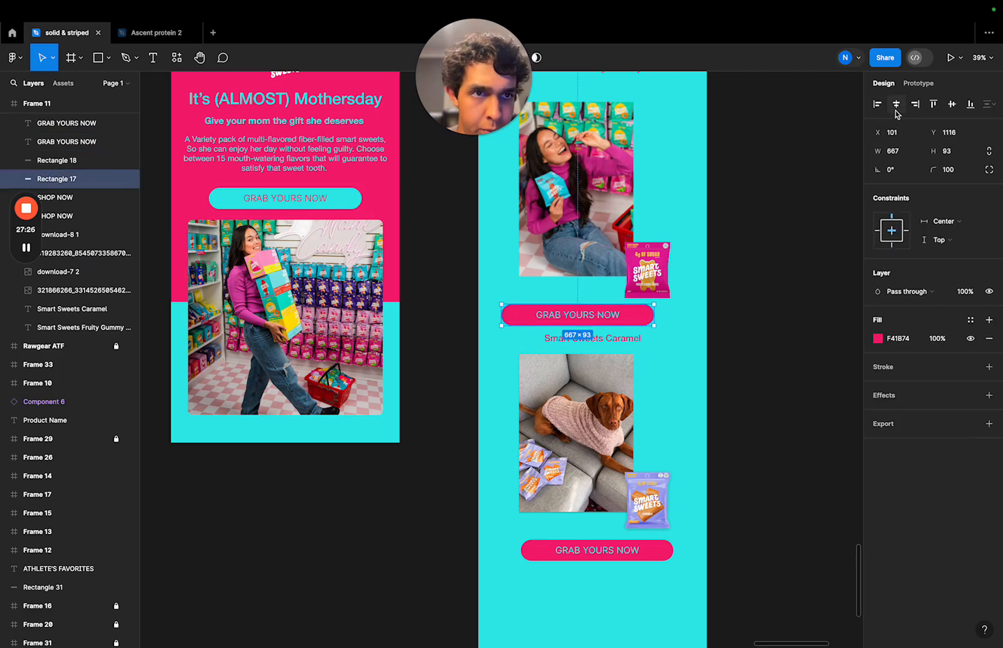
click(896, 110)
click(645, 314)
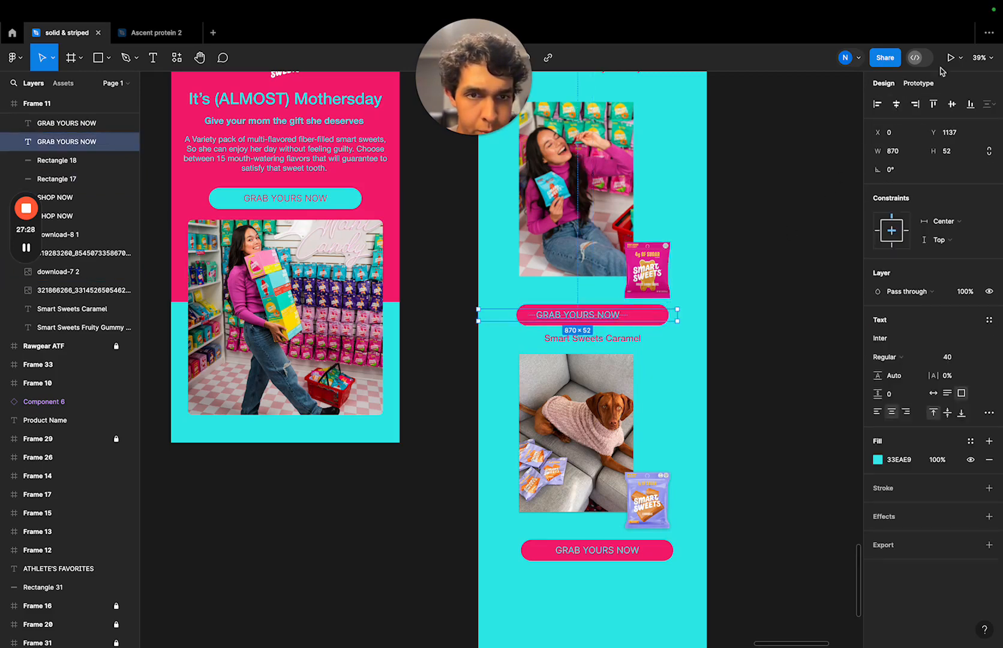
click(897, 104)
click(752, 242)
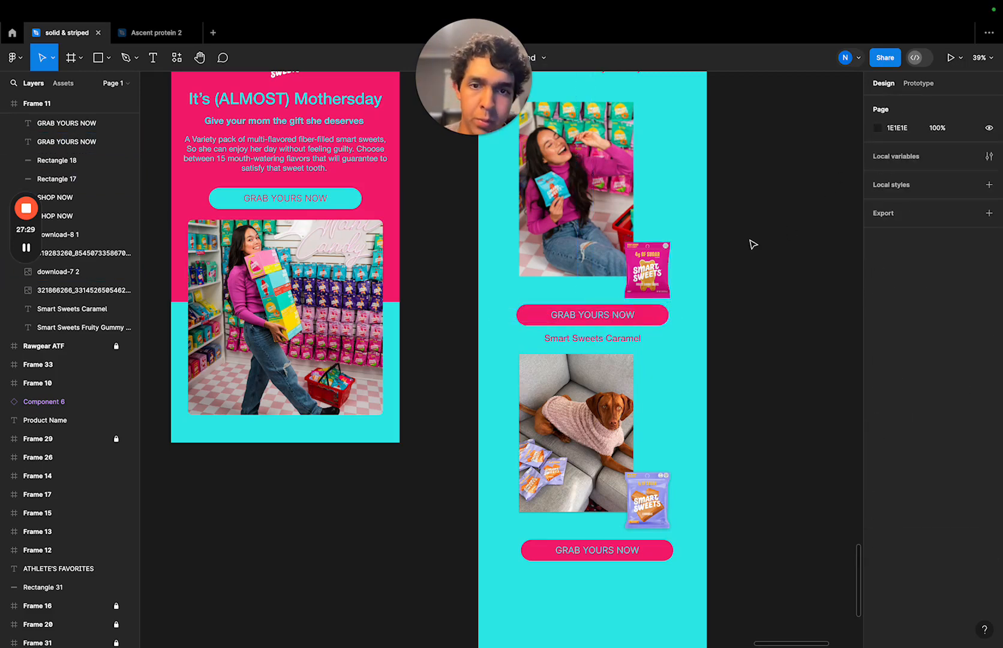
click(672, 341)
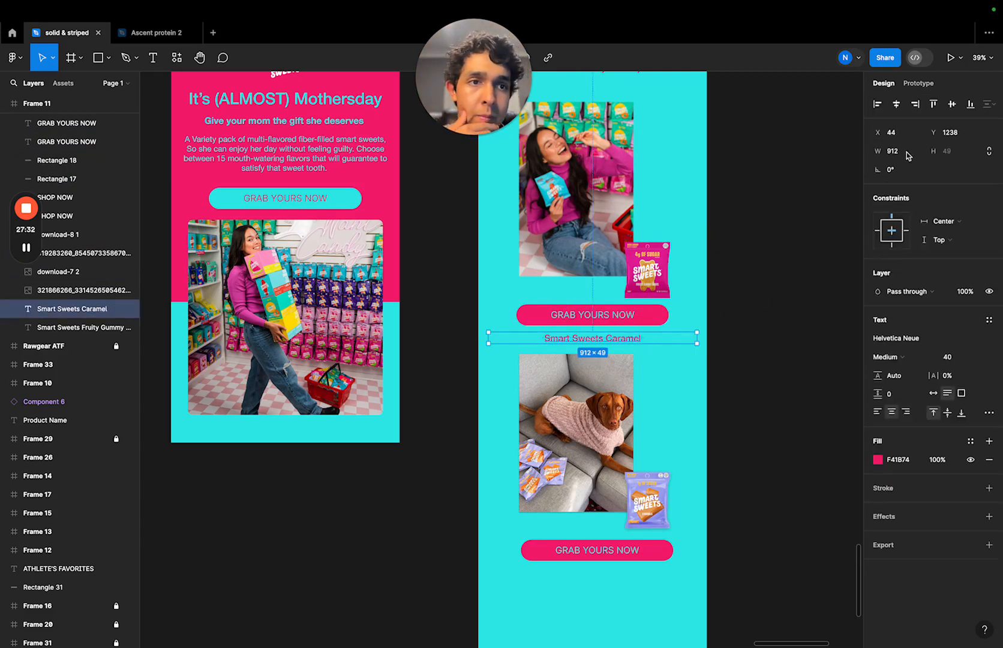
click(631, 399)
click(813, 359)
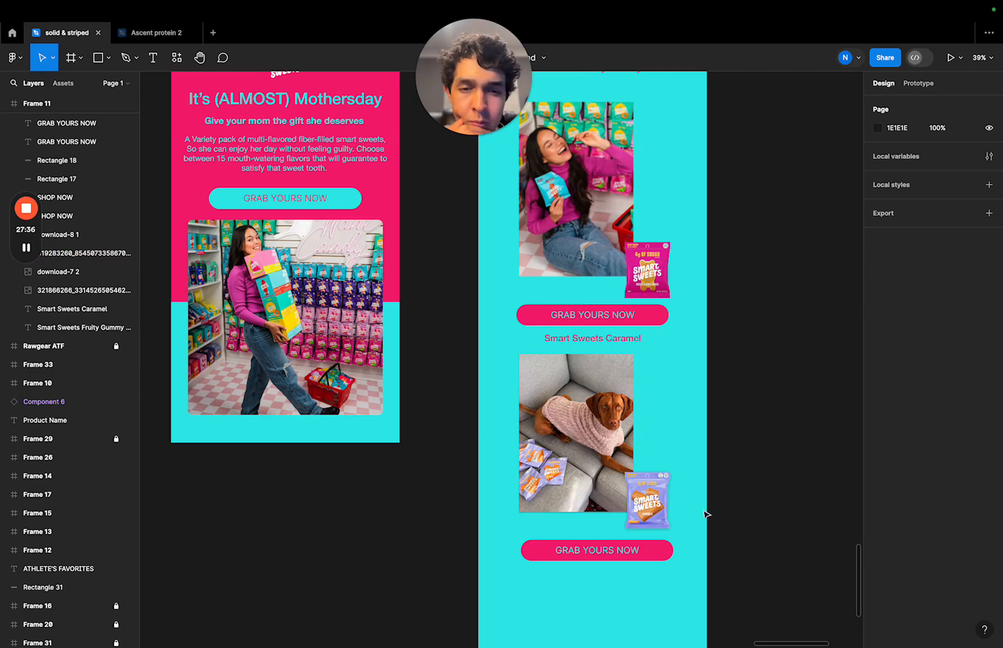
- Move the woman photo and the pink candy bag together up closer to the Fruity Gummy Bears heading
scroll(766, 463, up, 2)
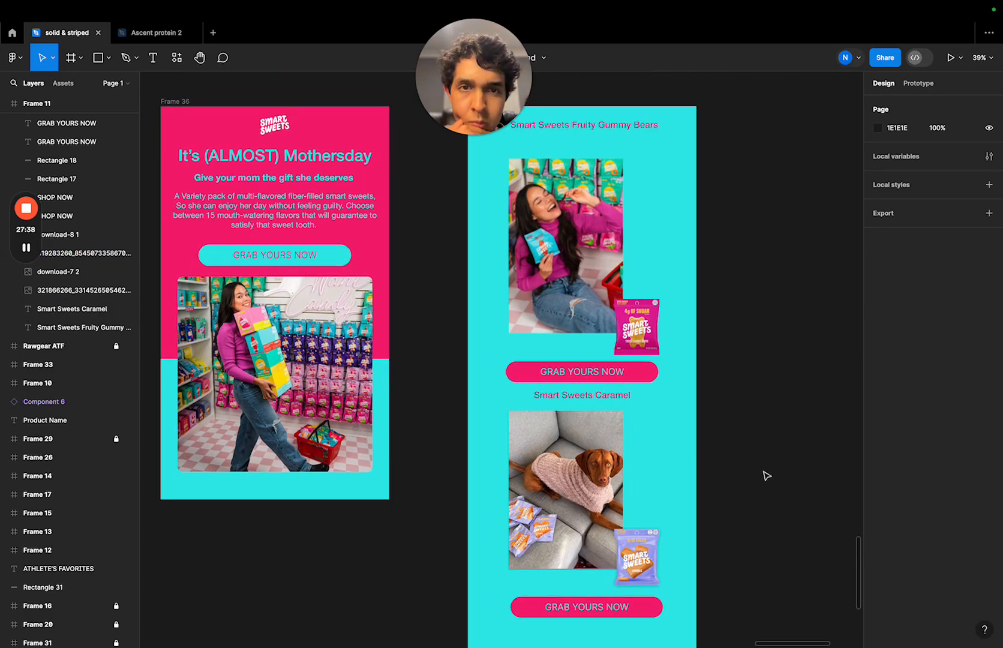
drag(661, 202, 591, 322)
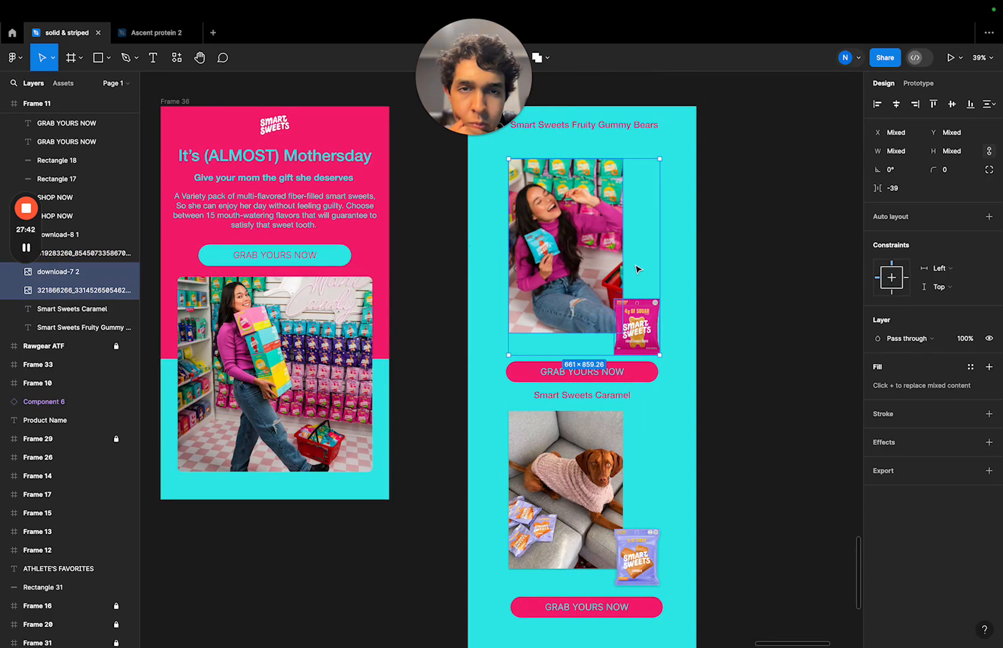
drag(637, 269, 637, 252)
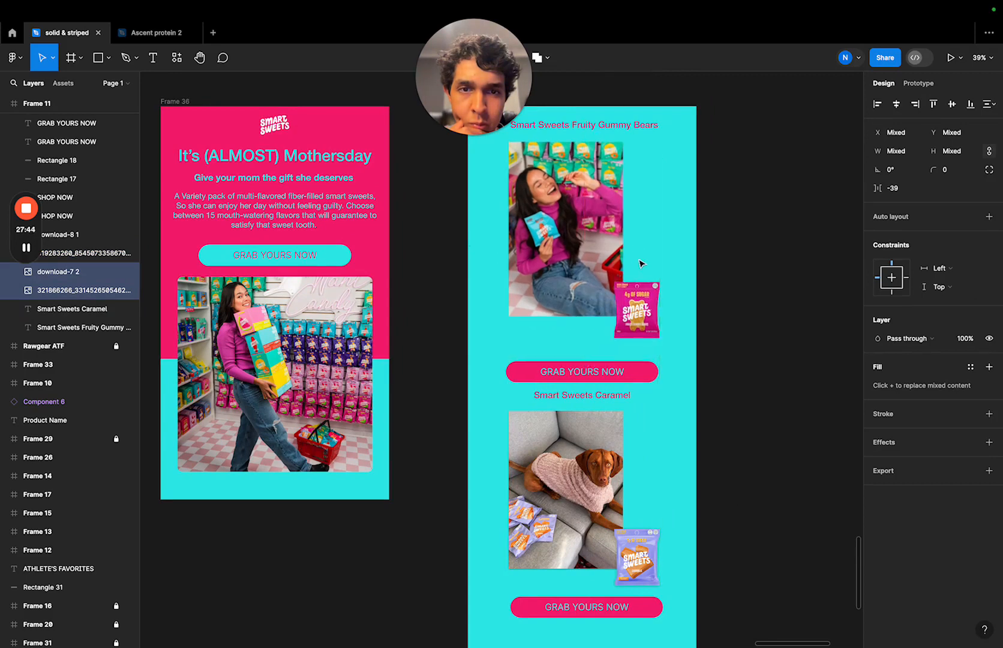
- Add a drop shadow with a blur of 17 to the pink candy bag, matching the purple bag's shadow
click(641, 551)
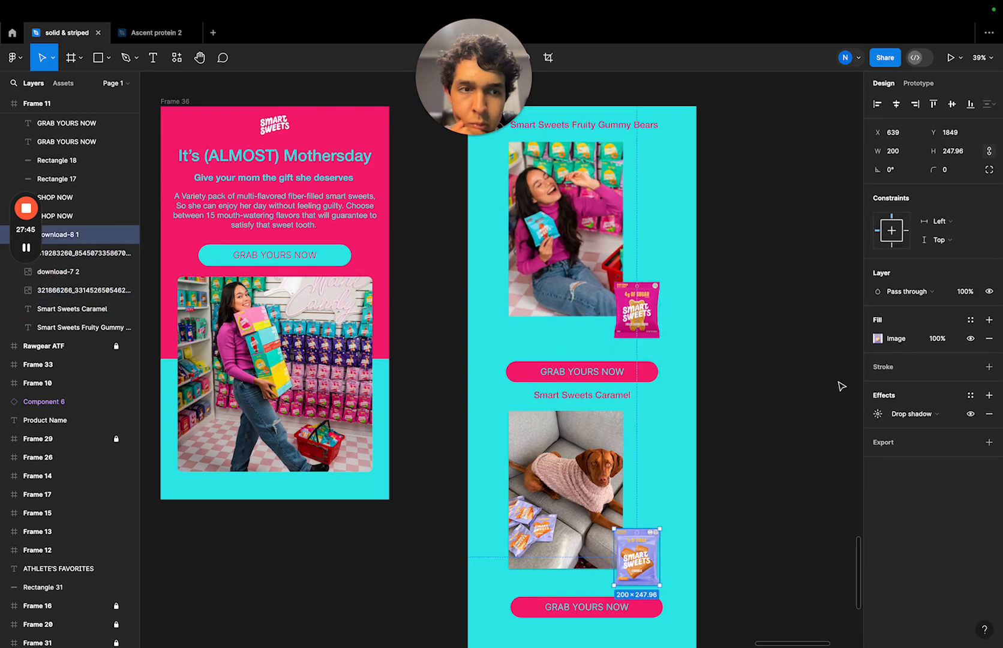
click(898, 412)
click(927, 413)
click(877, 414)
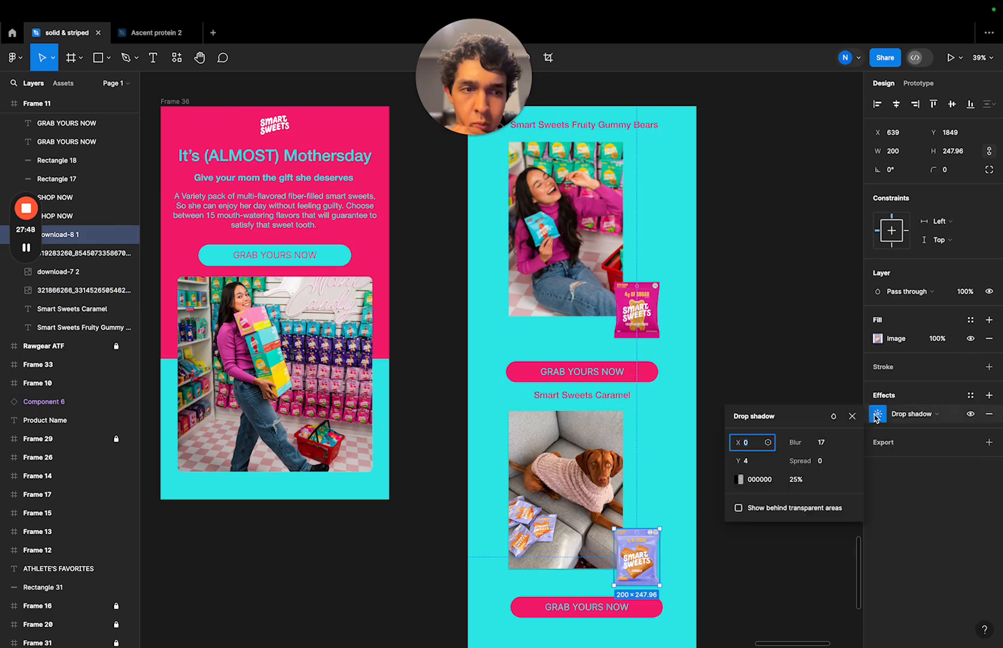
click(819, 366)
click(637, 309)
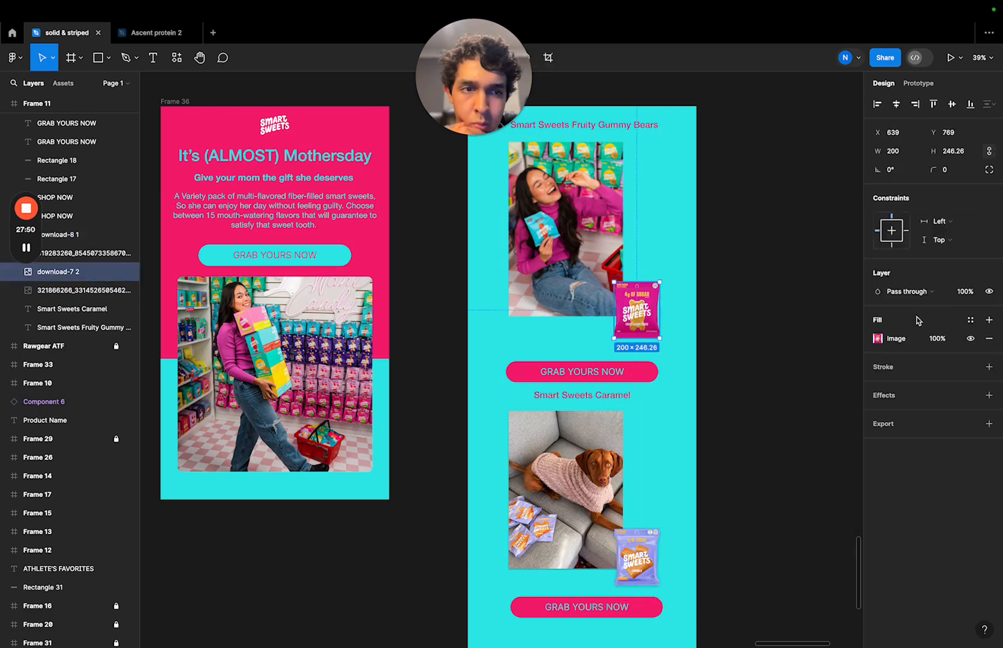
click(887, 395)
click(877, 414)
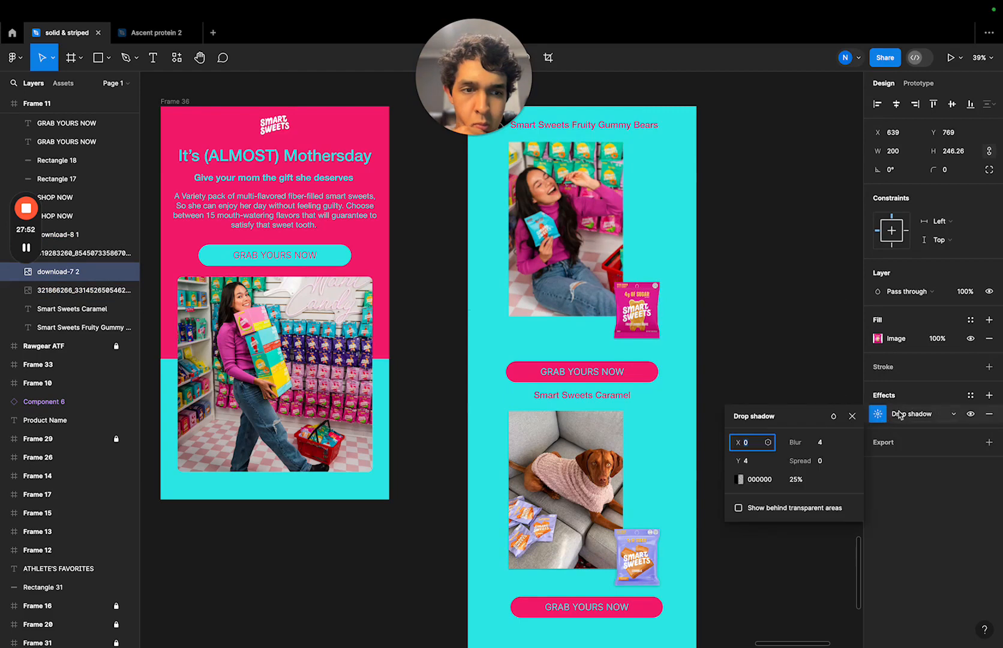
click(830, 442)
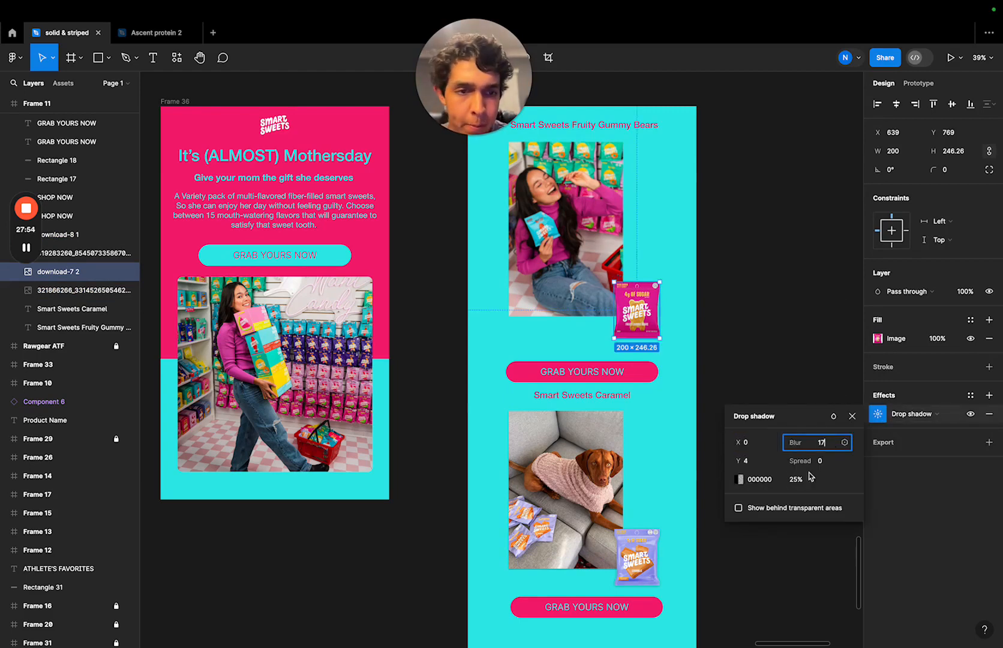
click(778, 347)
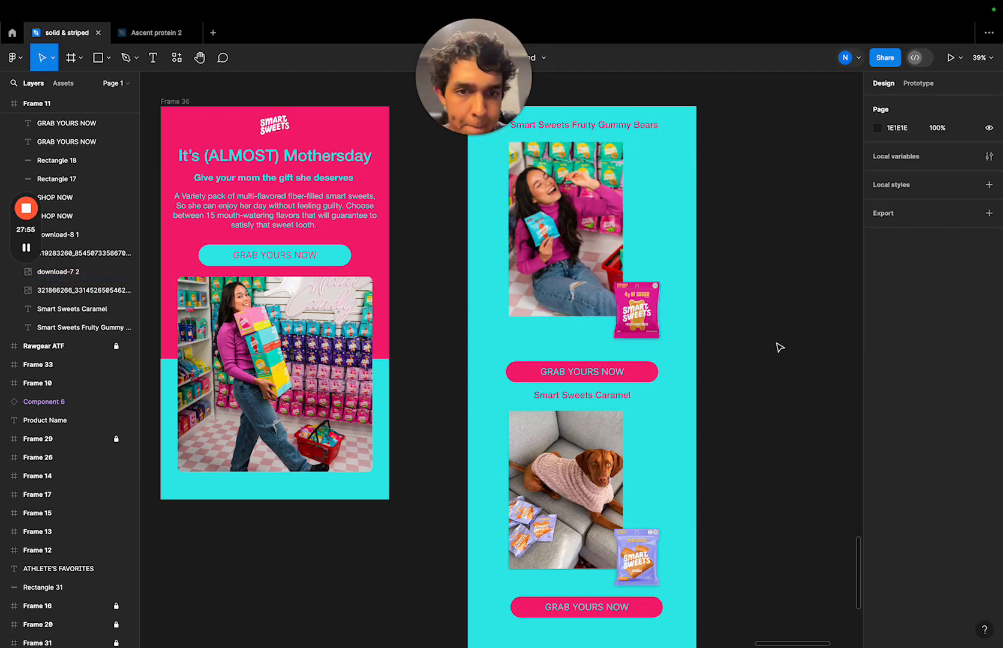
- Set the effect on the woman photo to a drop shadow instead of a layer blur
click(577, 474)
click(761, 415)
click(570, 255)
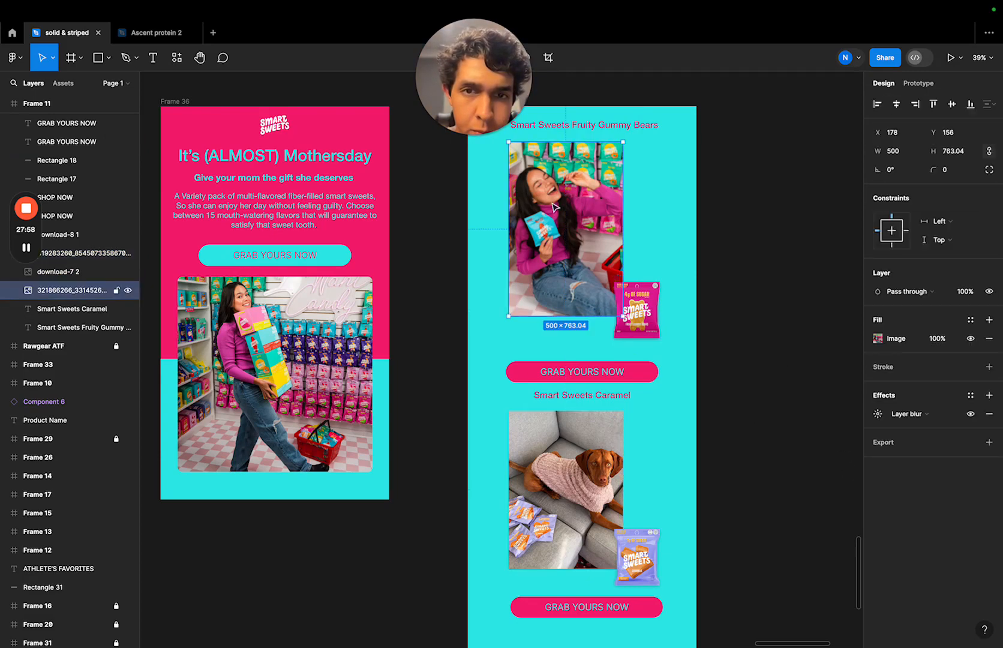
click(935, 414)
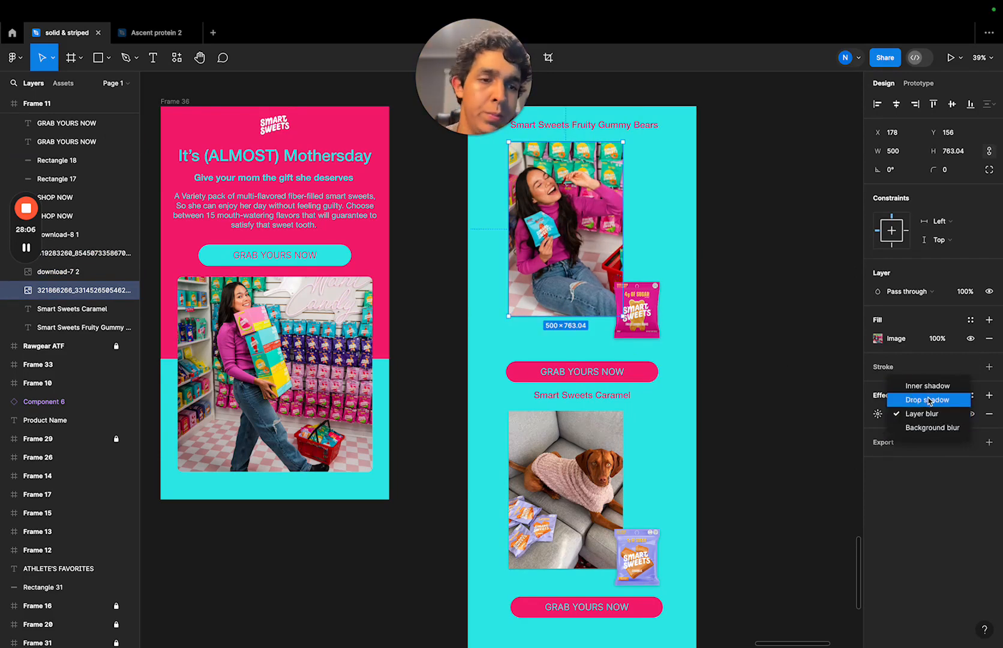
click(928, 399)
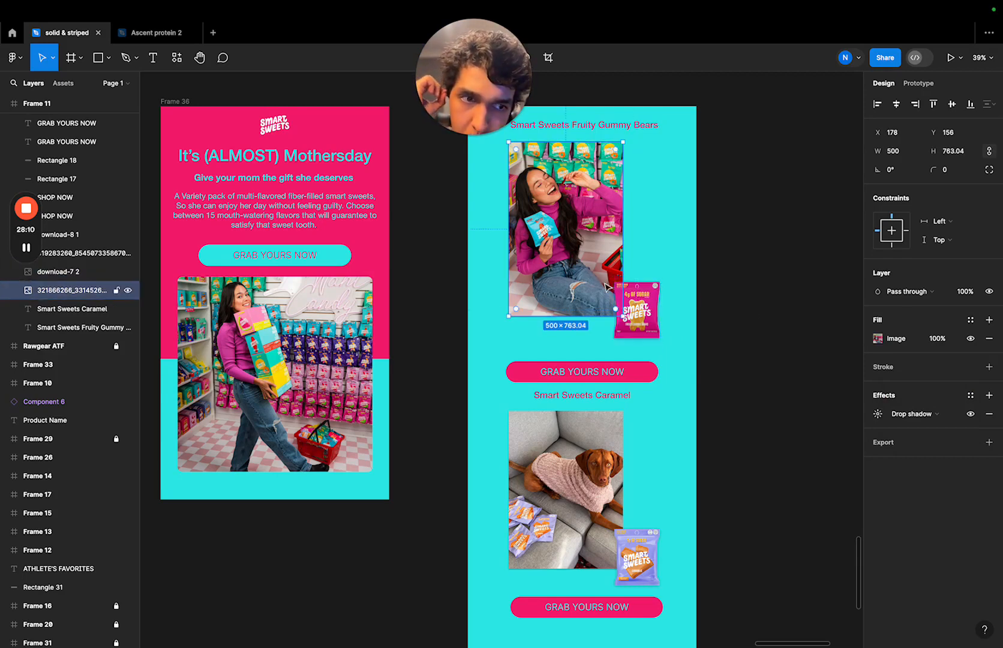
click(911, 414)
click(880, 415)
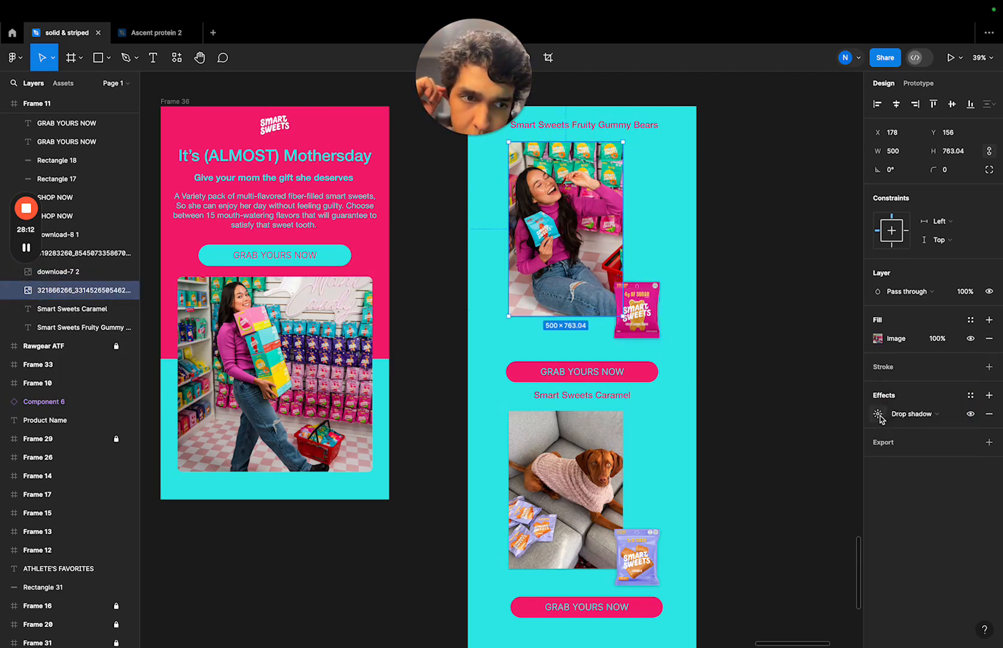
click(880, 416)
click(829, 367)
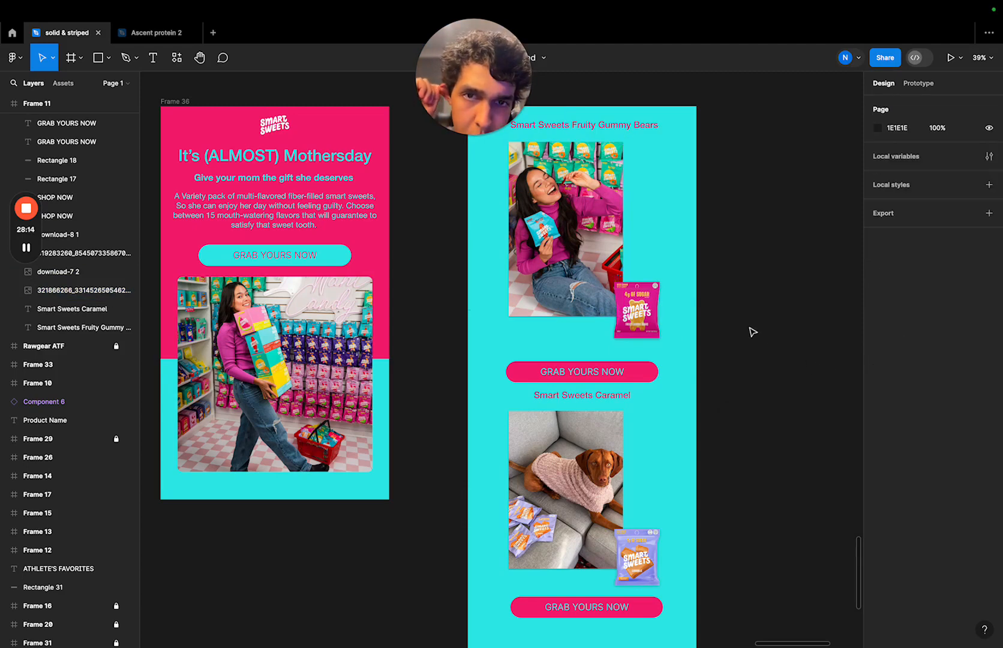
- Compare the drop shadow settings of the two photos and the two candy bags
click(612, 493)
click(774, 487)
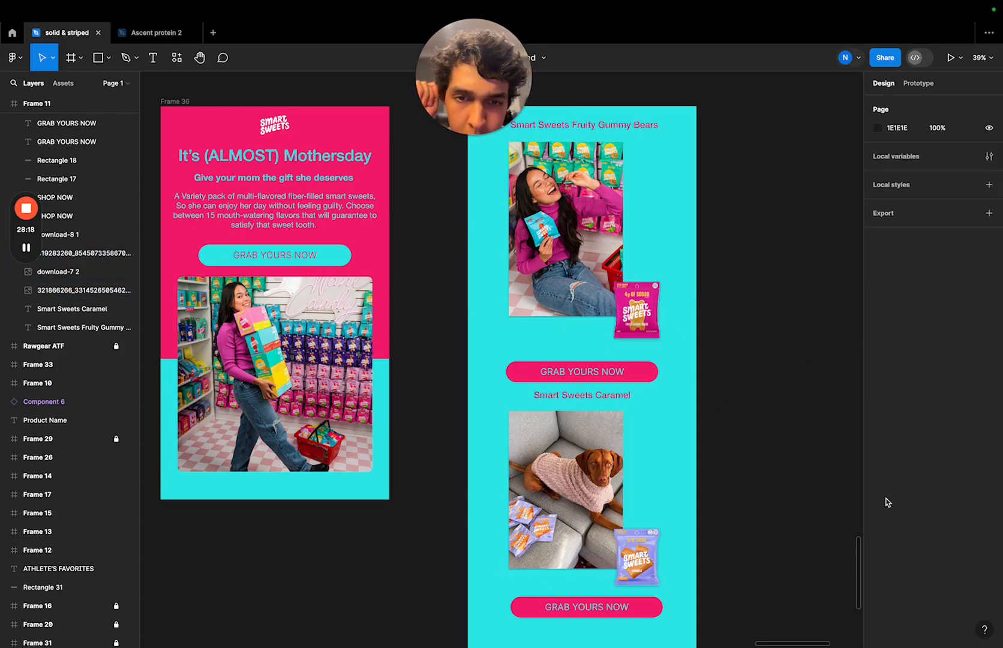
ctrl+scroll(726, 524, up, 5)
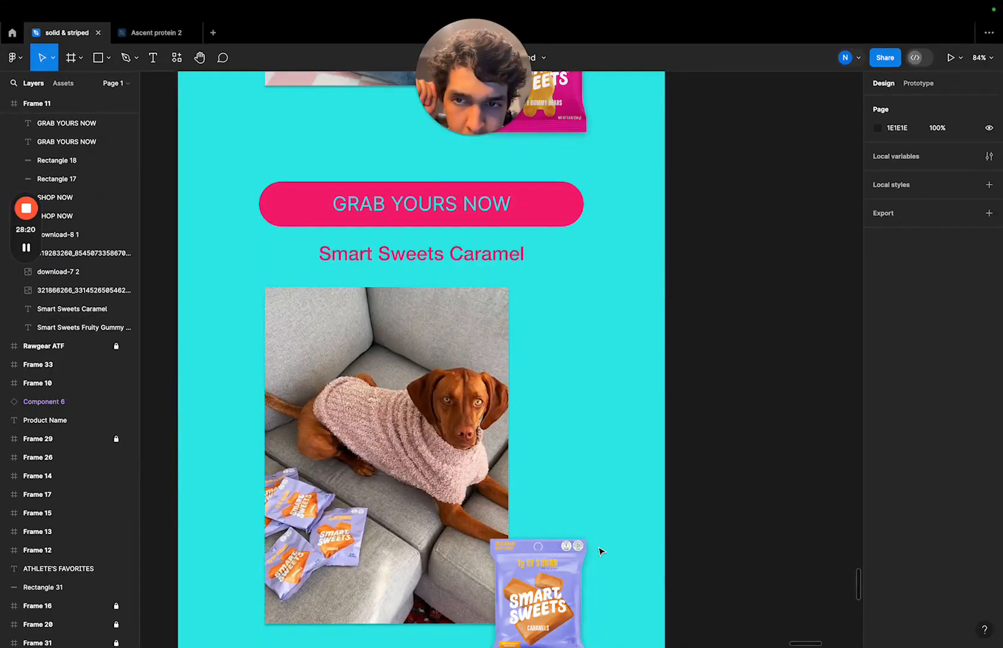
ctrl+scroll(602, 551, down, 3)
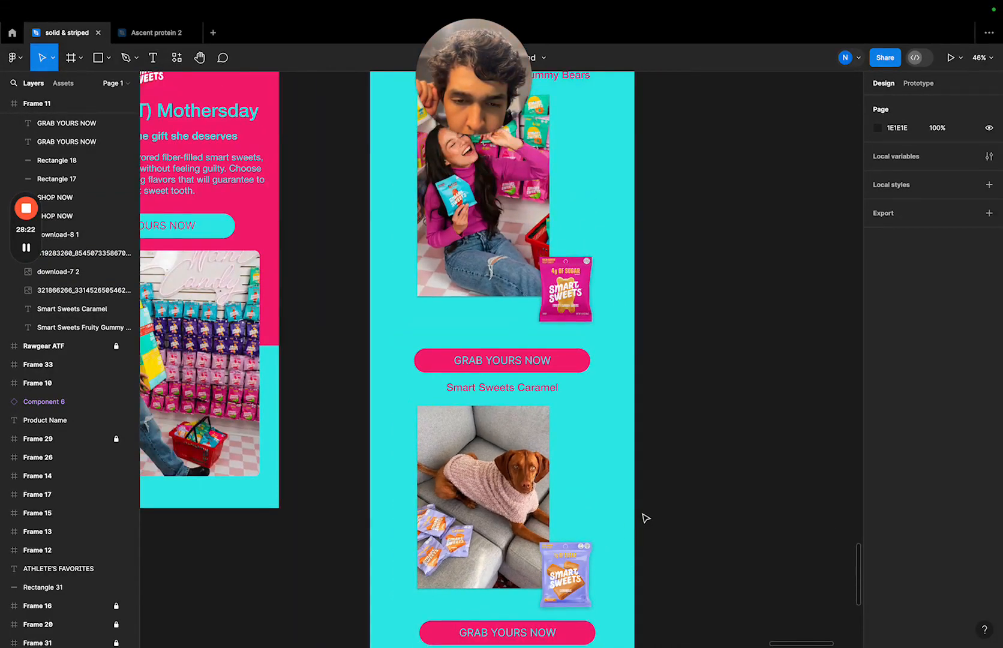
scroll(645, 518, down, 2)
click(569, 246)
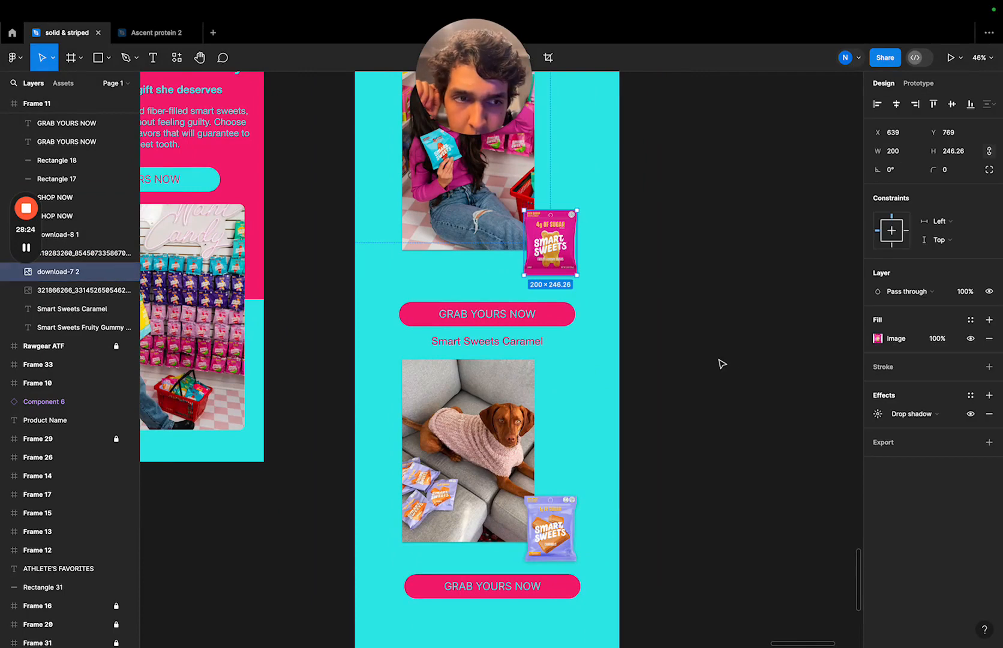
click(879, 414)
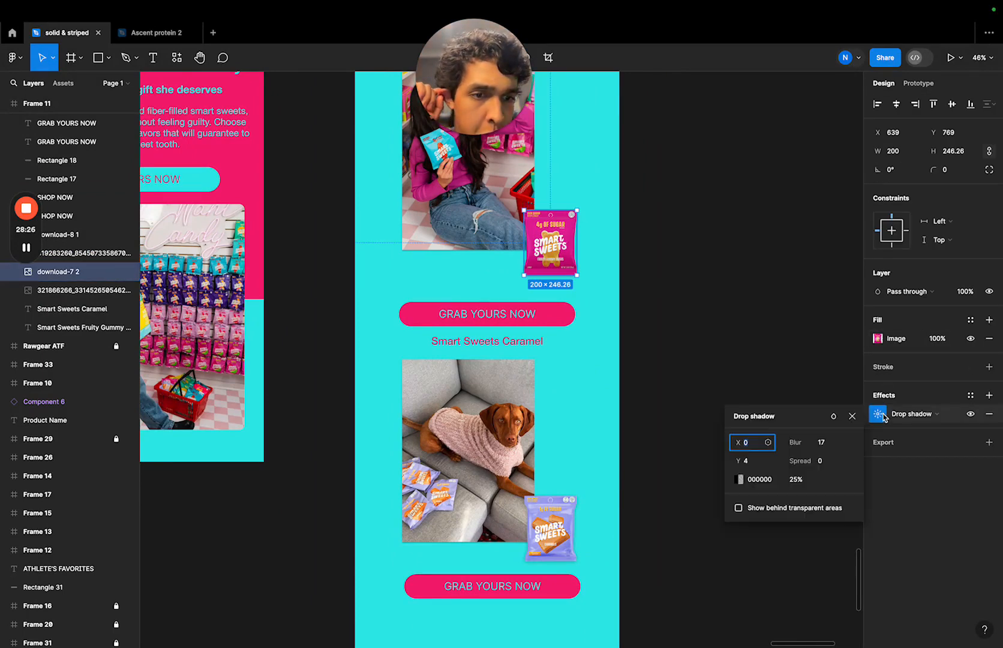
click(787, 383)
click(499, 246)
click(880, 413)
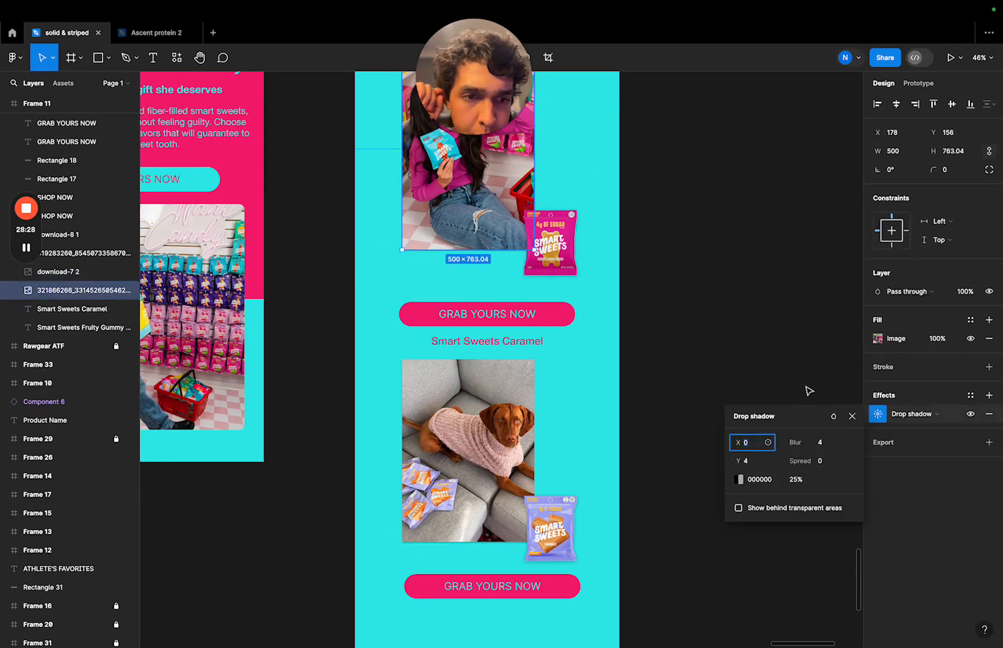
click(809, 391)
click(522, 471)
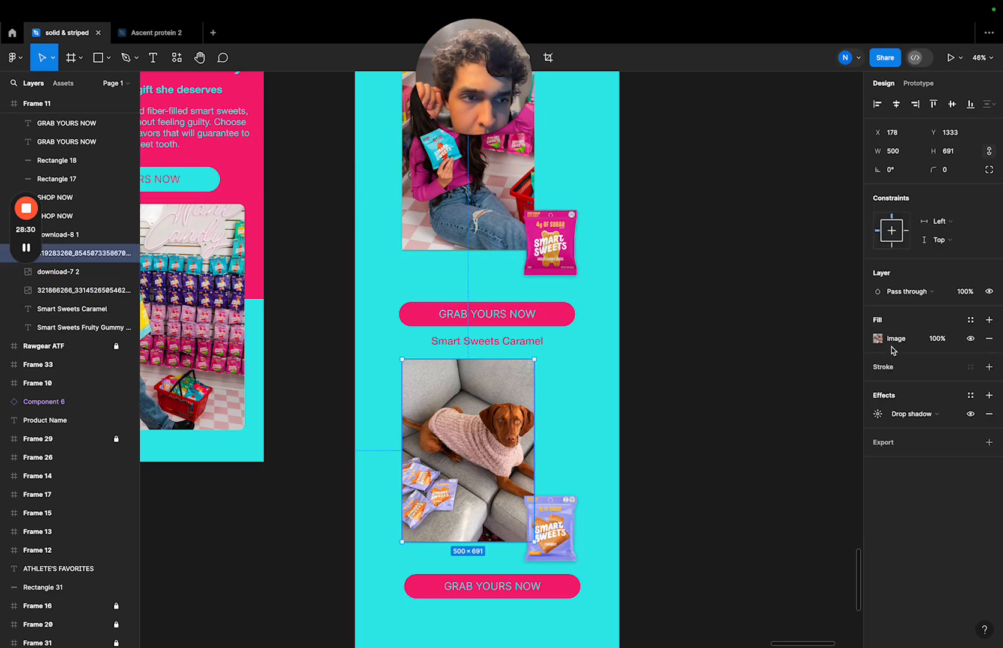
click(878, 414)
click(780, 362)
click(550, 528)
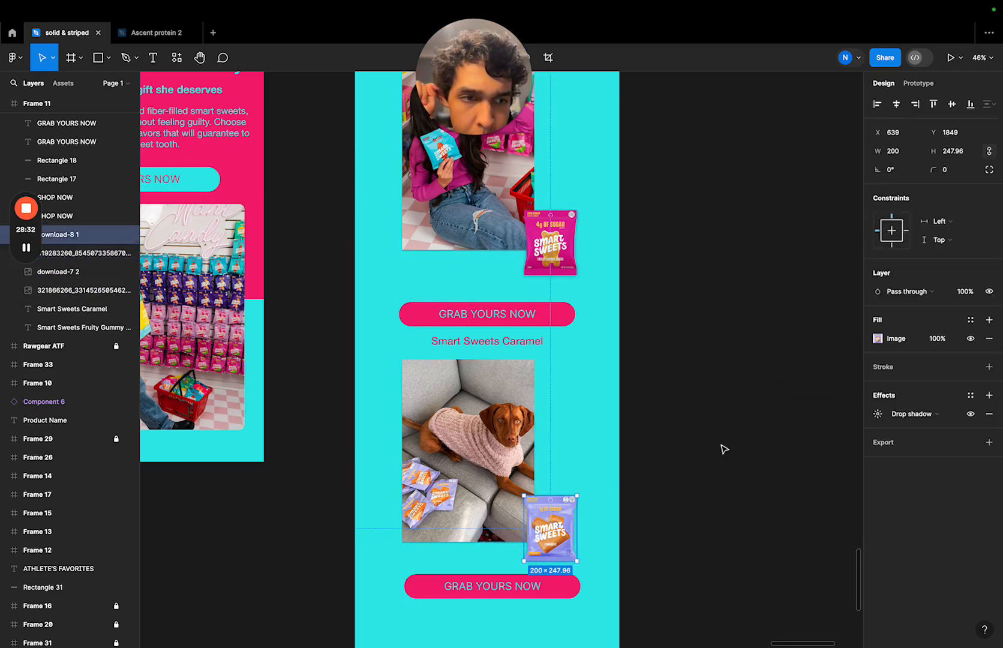
click(878, 414)
click(780, 359)
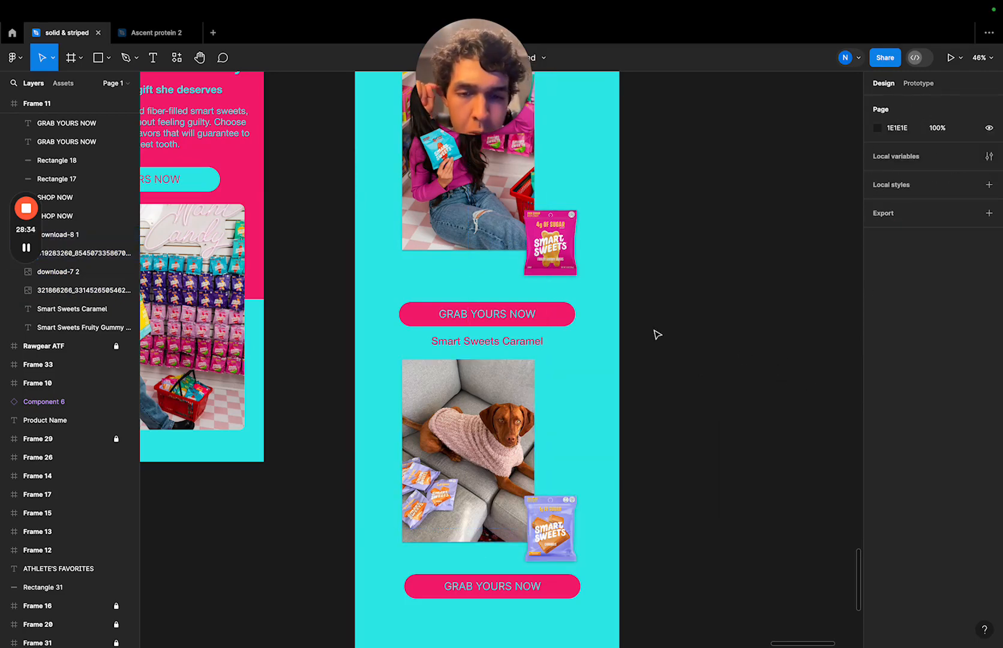
scroll(657, 334, up, 2)
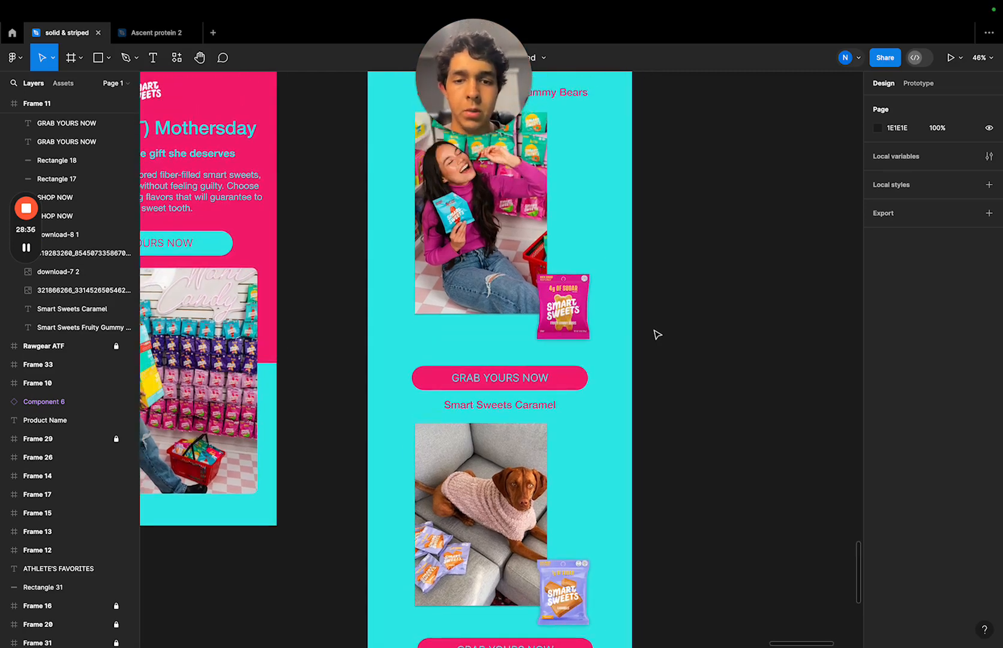
- Nudge the Caramel heading, dog photo, purple bag and lower button down slightly as a group
ctrl+scroll(656, 333, down, 5)
drag(686, 371, 537, 509)
key(Down)
key(Down)
key(Down)
key(Down)
key(Down)
key(Down)
key(Down)
key(Down)
key(Down)
key(Down)
key(Down)
key(Down)
key(Down)
key(Down)
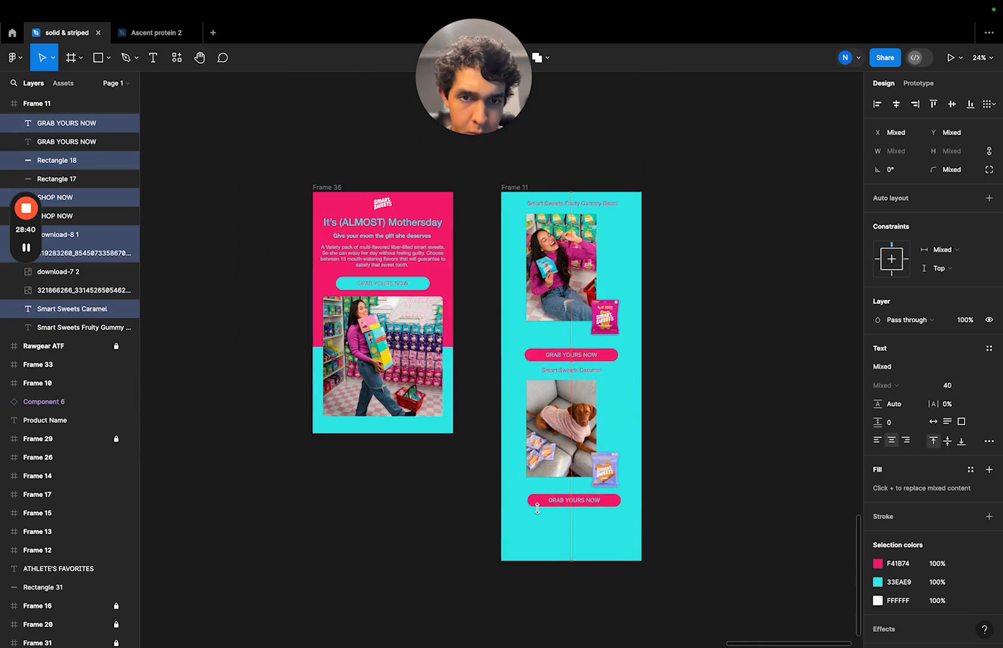
key(Down)
key(Down)
key(Down)
key(Down)
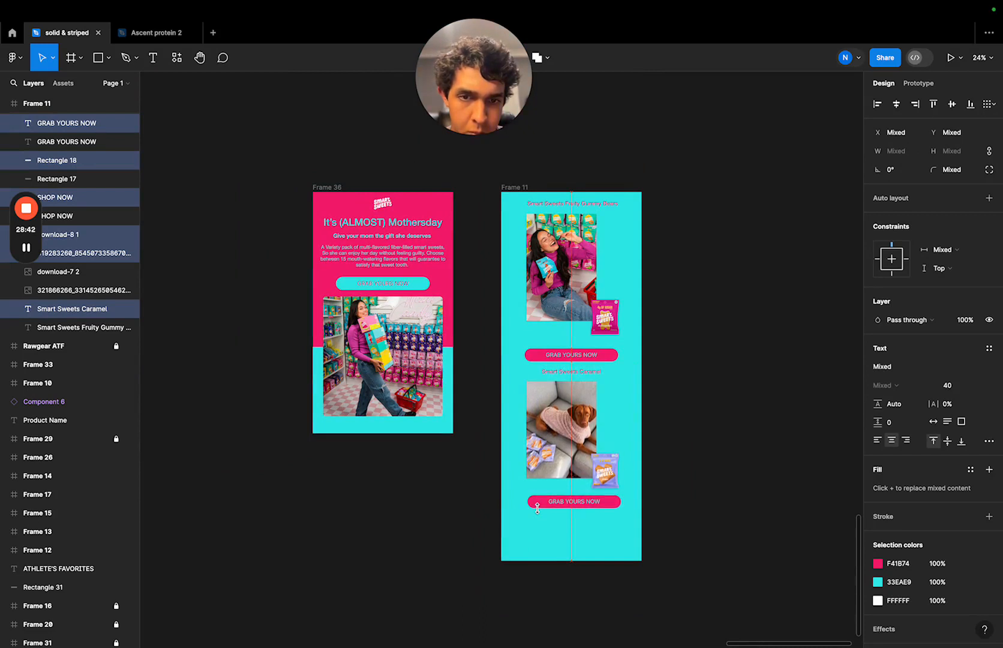
click(699, 489)
- Nudge the woman photo, pink bag and upper "GRAB YOURS NOW" button up slightly as a group
drag(676, 211, 497, 362)
key(Up)
key(Up)
key(Up)
key(Up)
key(Up)
key(Up)
key(Up)
key(Up)
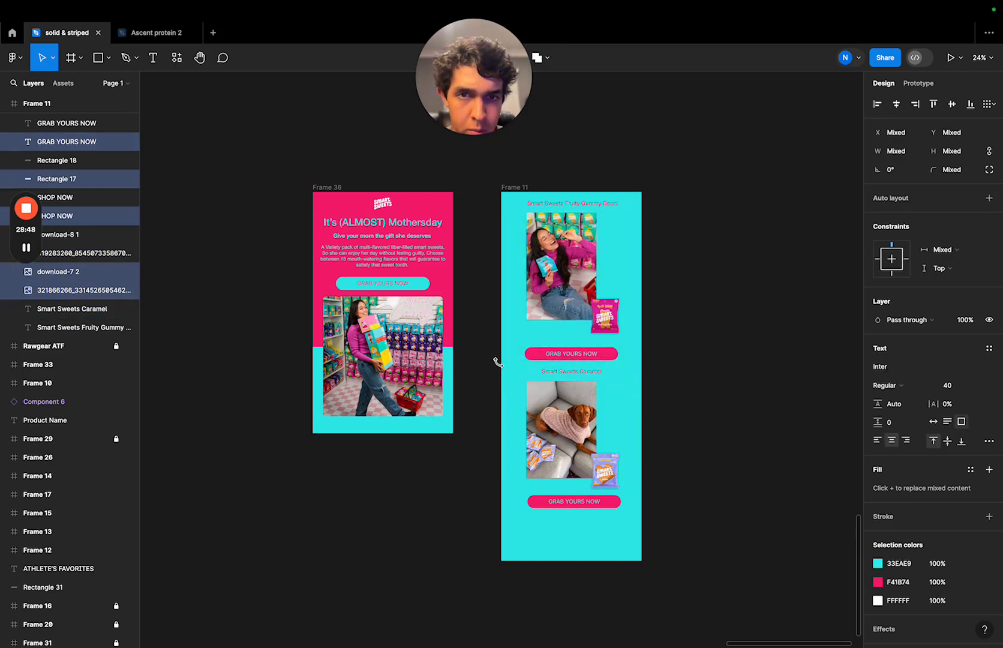
- Nudge the whole upper product block, including the Fruity Gummy Bears heading, up slightly
click(738, 222)
drag(730, 188, 494, 359)
key(Up)
key(Up)
key(Up)
key(Up)
key(Up)
key(Up)
key(Up)
key(Up)
key(Up)
key(Up)
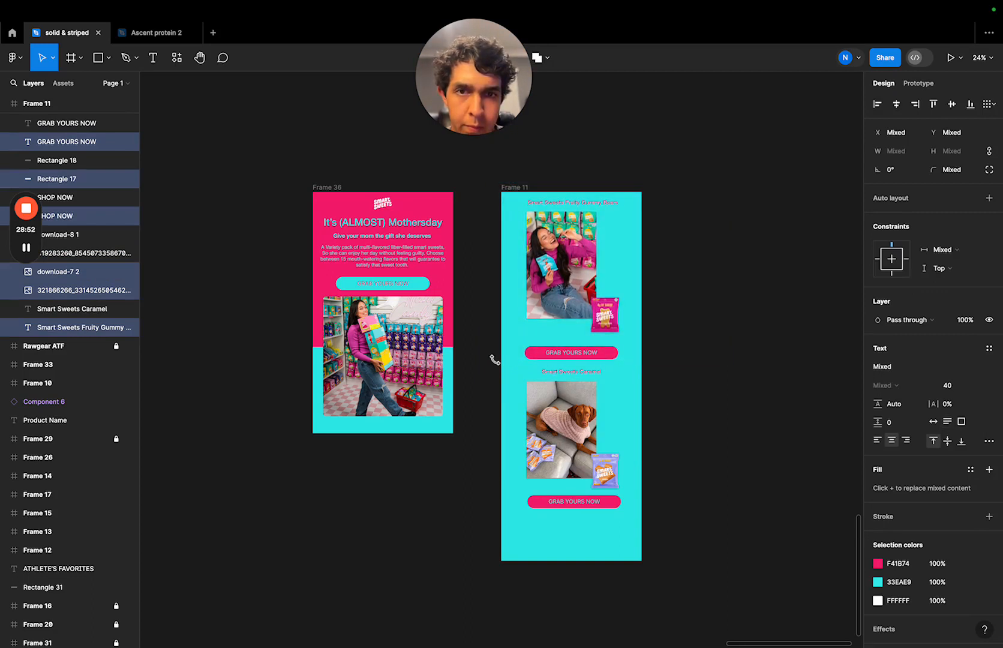
click(710, 377)
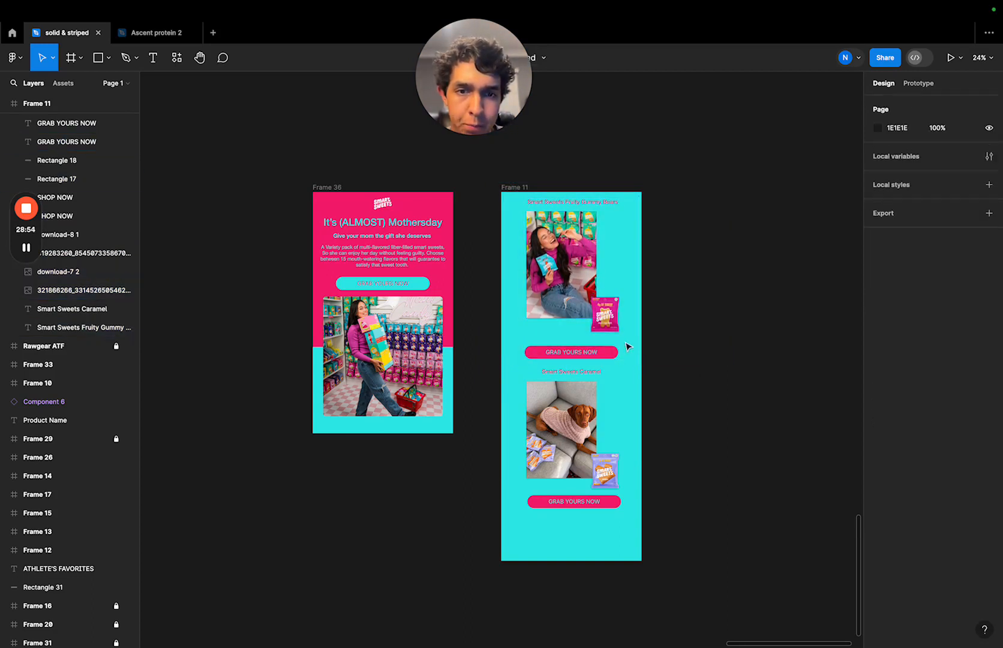
- Nudge only the upper "GRAB YOURS NOW" button and its label up slightly, away from the Caramel heading
drag(635, 340, 522, 369)
key(Up)
key(Up)
key(Up)
key(Up)
key(Up)
key(Up)
key(Up)
key(Up)
key(Up)
key(Up)
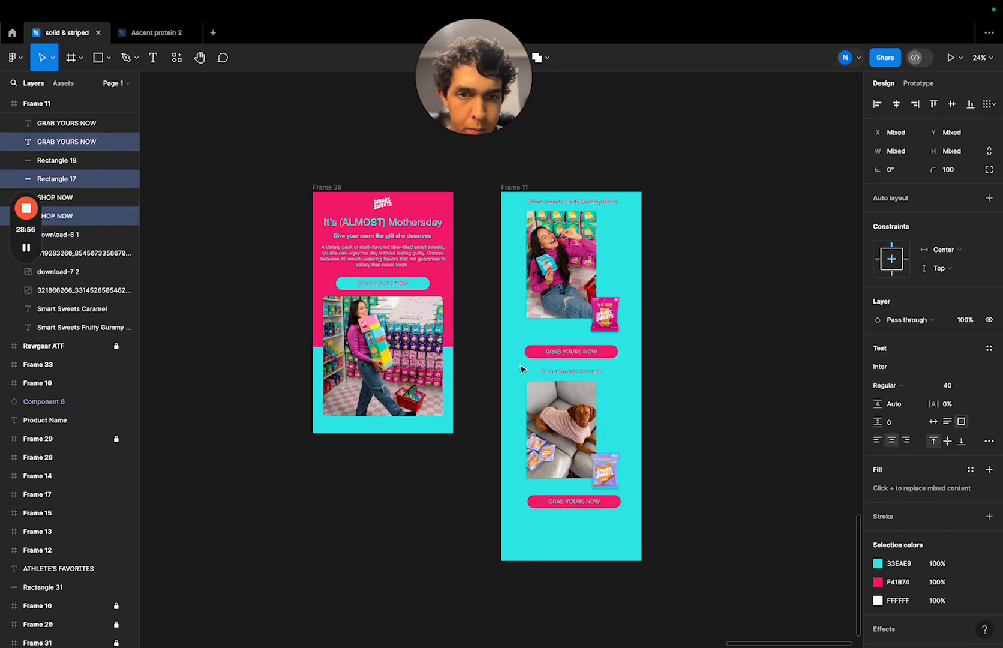
- Nudge the upper "GRAB YOURS NOW" button and its label up three more increments, then clear the selection
key(Up)
key(Up)
key(Up)
key(Up)
key(Up)
key(Up)
key(Up)
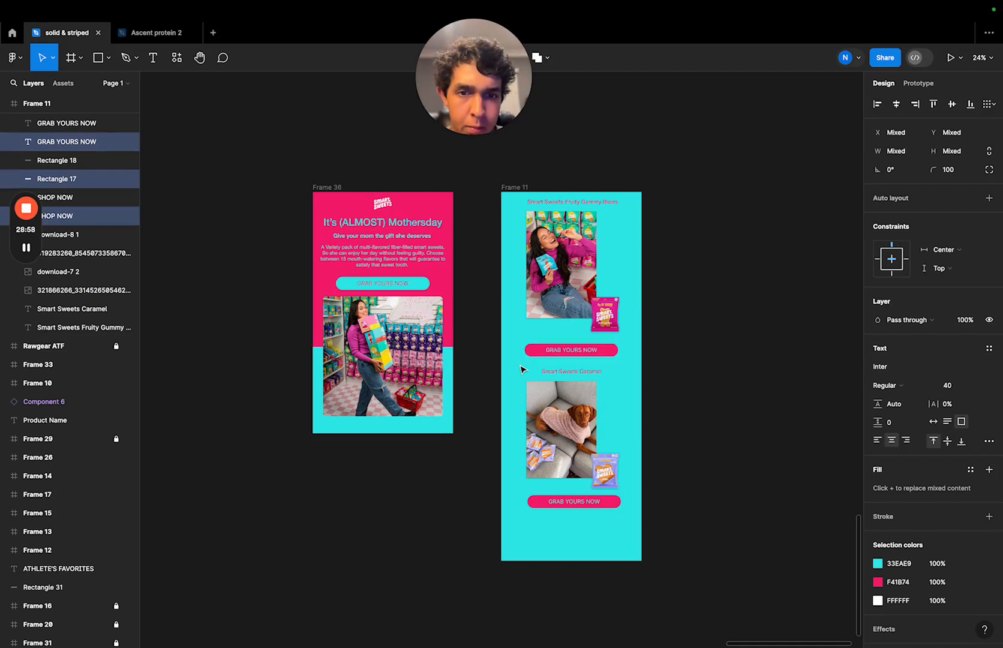
click(760, 345)
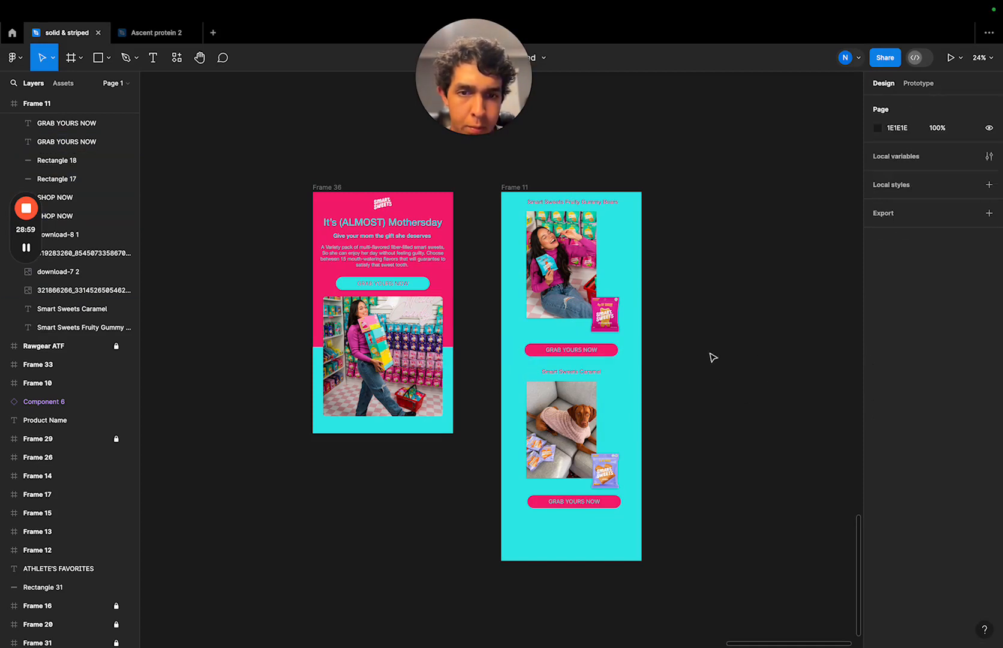
- Lock Frame 11 so its turquoise product section cannot be moved
click(507, 186)
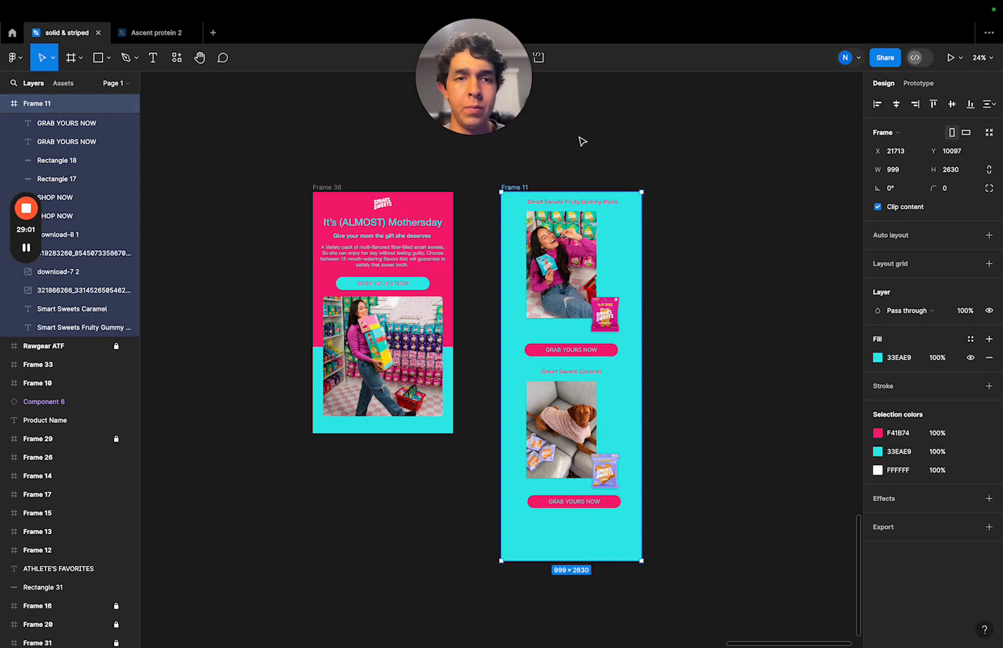
click(117, 104)
click(559, 162)
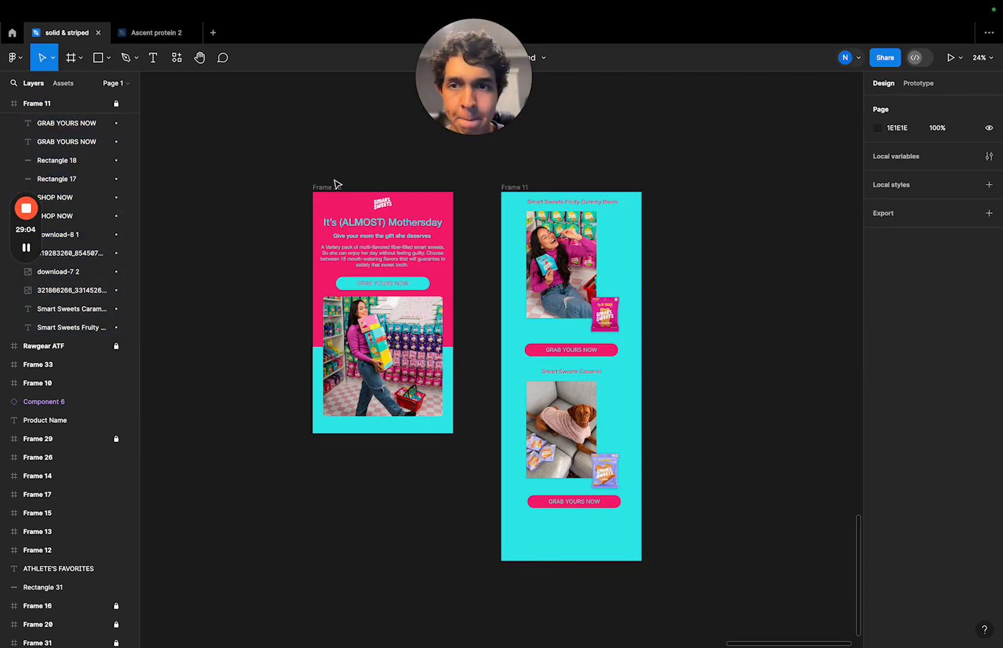
- Move Frame 36 directly above Frame 11, aligning their side edges so the two sections form one continuous email
drag(334, 183, 518, 111)
click(676, 186)
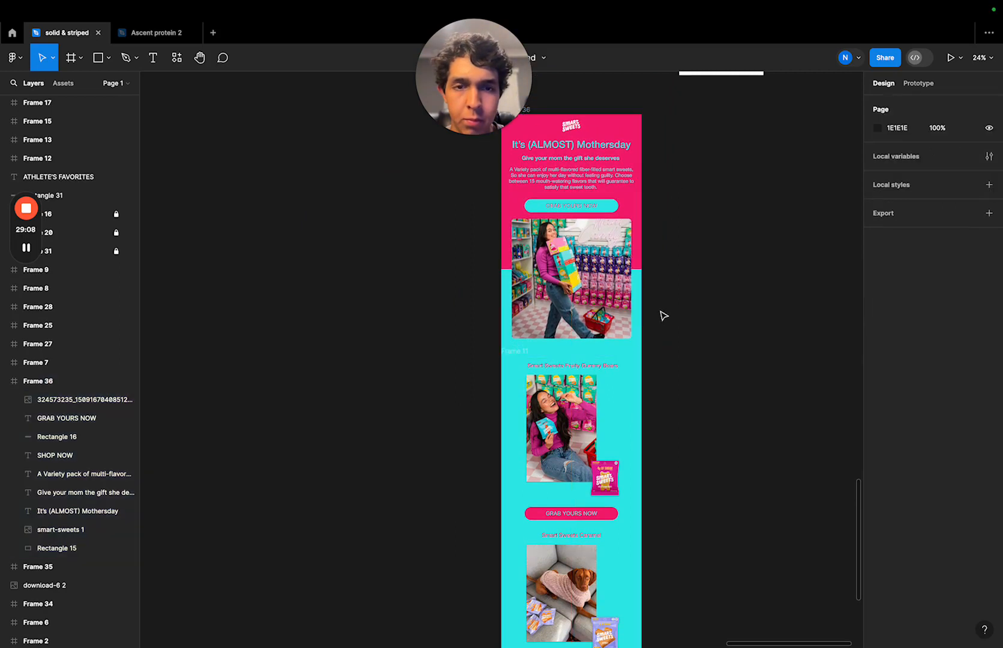
scroll(663, 336, down, 2)
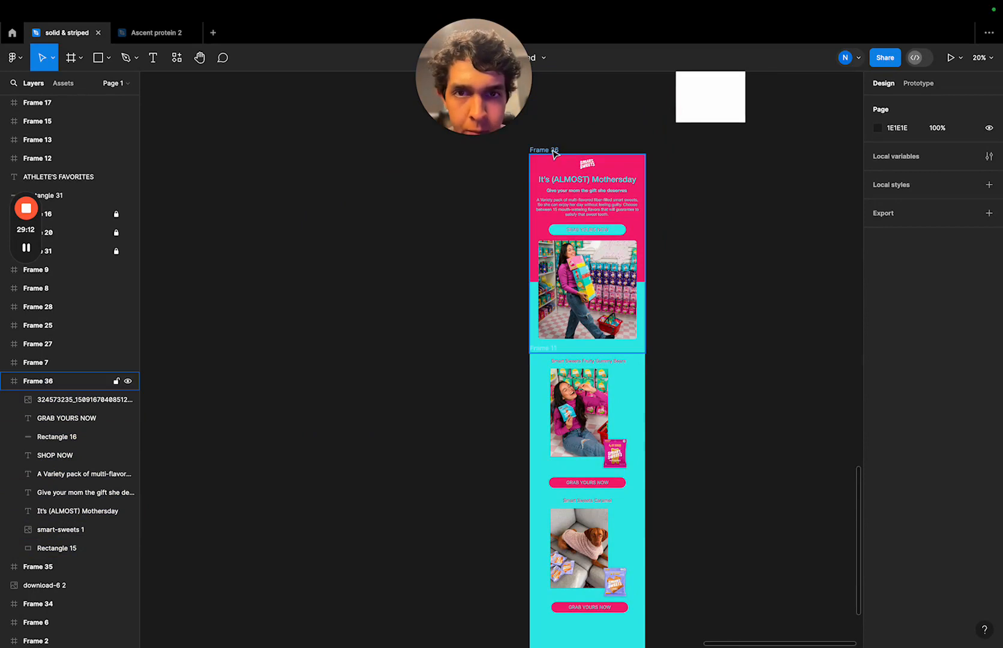
- Lift Frame 36 slightly off Frame 11 and raise its lower edge to trim the turquoise space beneath the store photo
drag(553, 154, 554, 144)
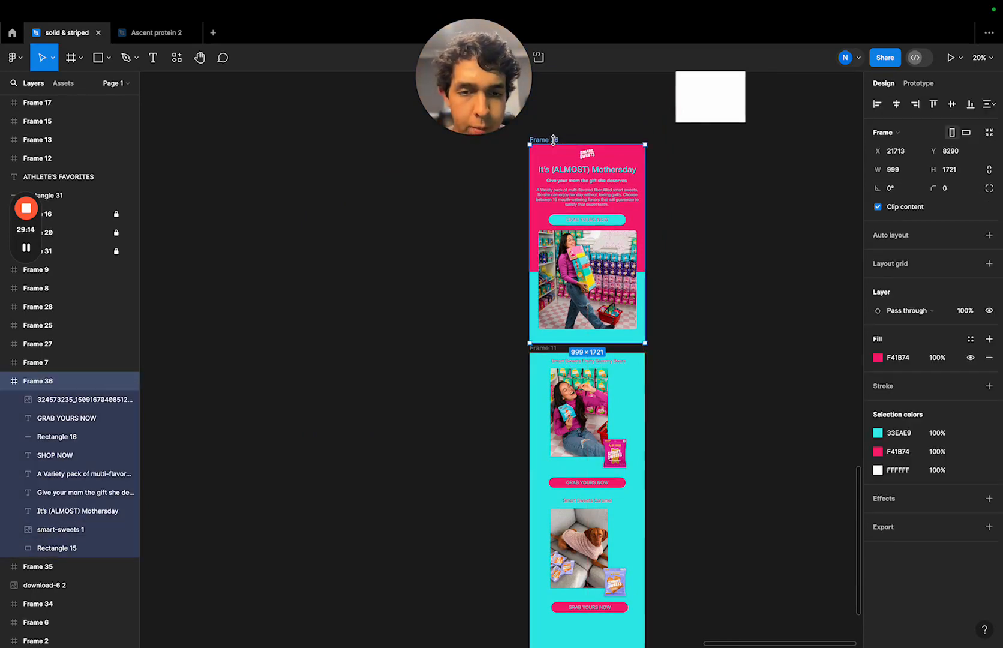
drag(609, 342, 610, 329)
scroll(609, 333, up, 6)
click(615, 347)
scroll(611, 362, down, 5)
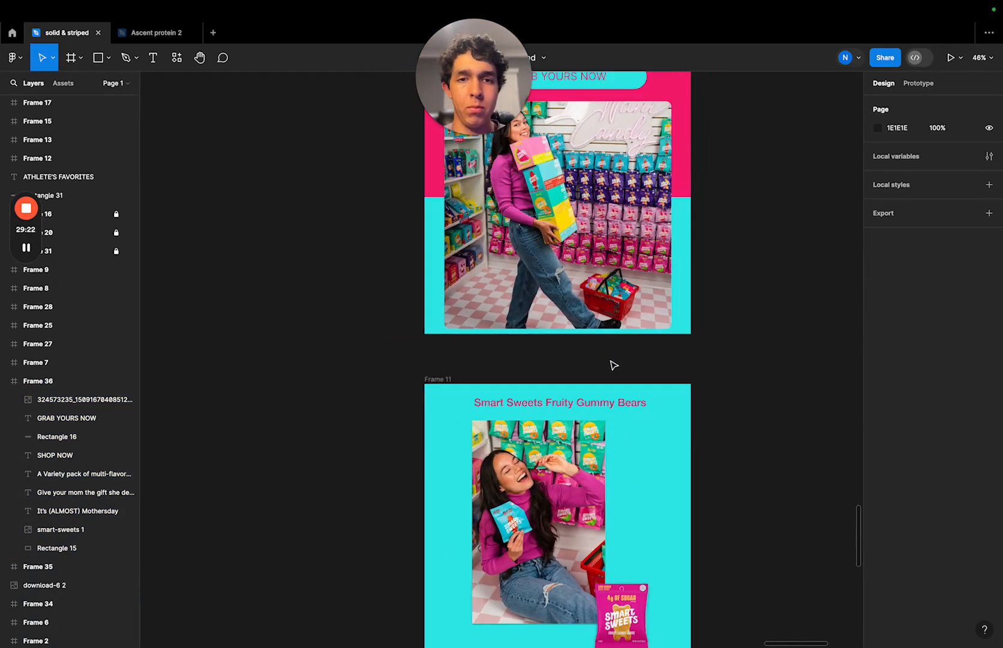
- Move the shortened Frame 36 down until its lower edge sits flush against the top of Frame 11
drag(541, 132, 548, 159)
click(737, 365)
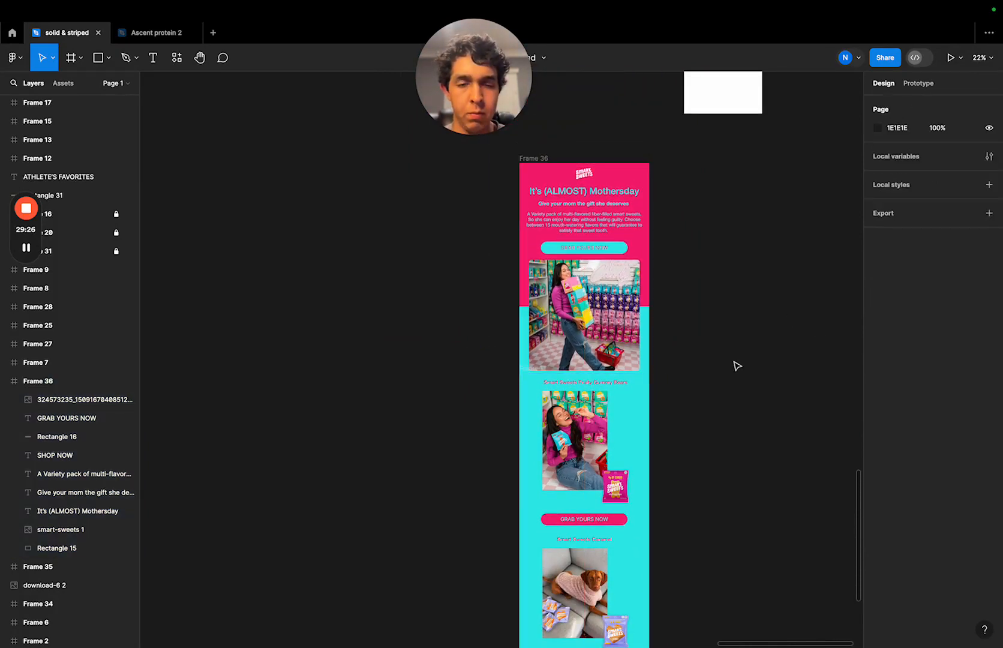
scroll(738, 366, down, 3)
scroll(737, 366, down, 2)
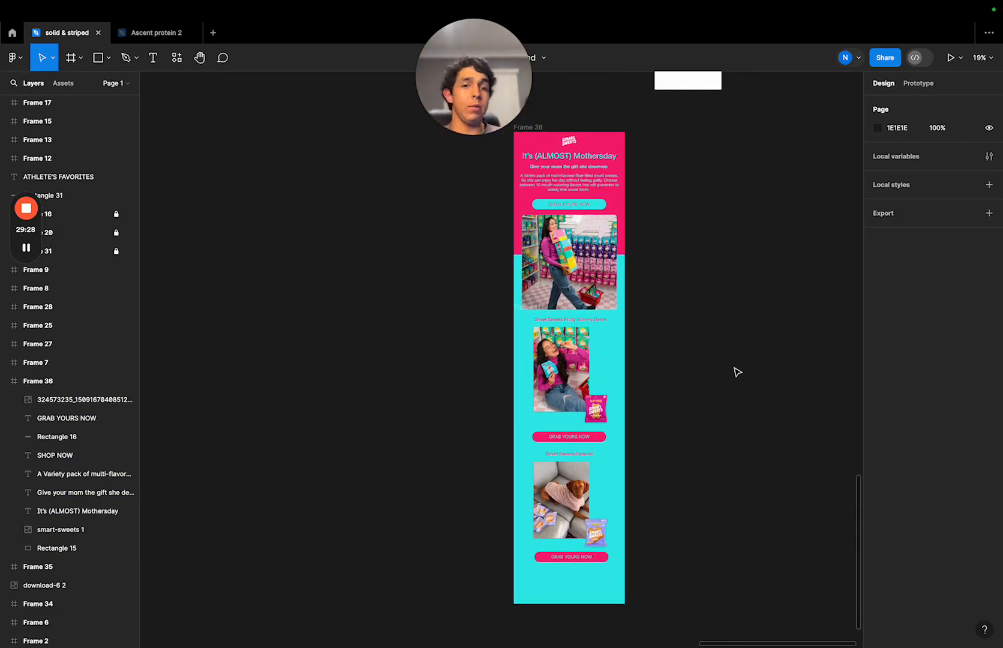